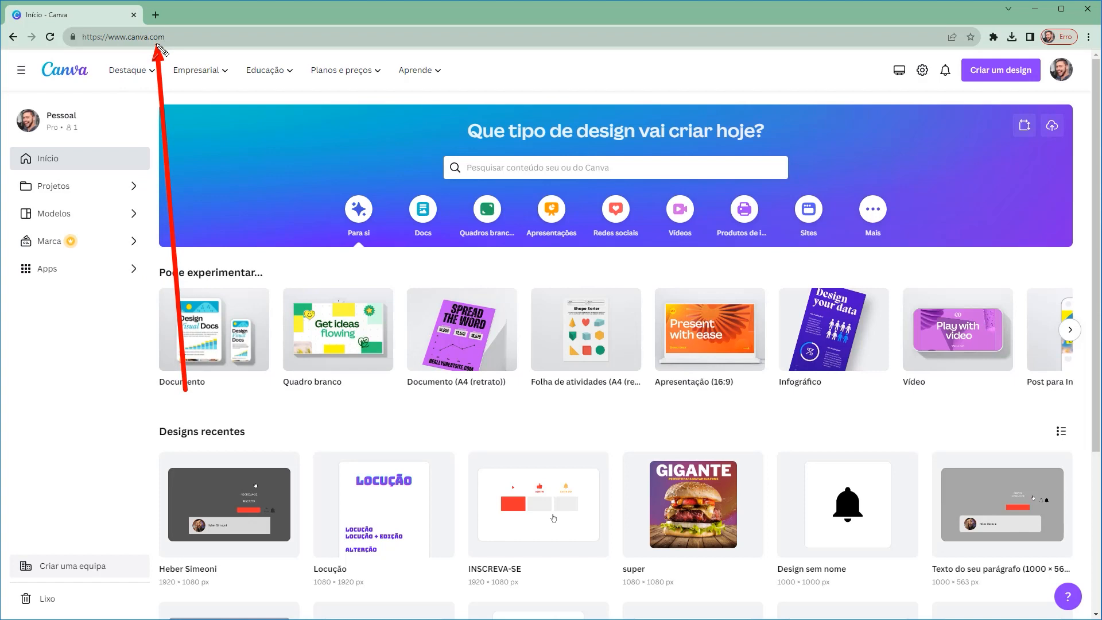
Start a custom-size blank design of 1920 × 1080 px from Criar um design
{"action": "key", "text": "ctrl+z"}
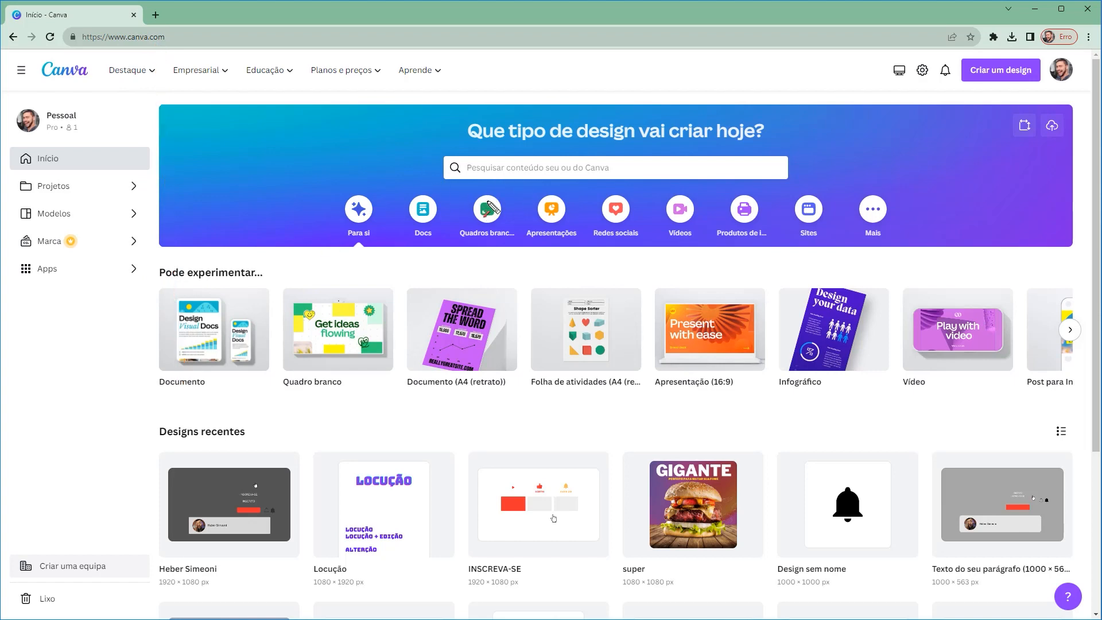
{"action": "mouse_move", "coordinate": [825, 442]}
{"action": "left_mouse_down"}
{"action": "mouse_move", "coordinate": [1012, 118]}
{"action": "mouse_move", "coordinate": [1002, 76]}
{"action": "left_mouse_up"}
{"action": "left_click", "coordinate": [1001, 74]}
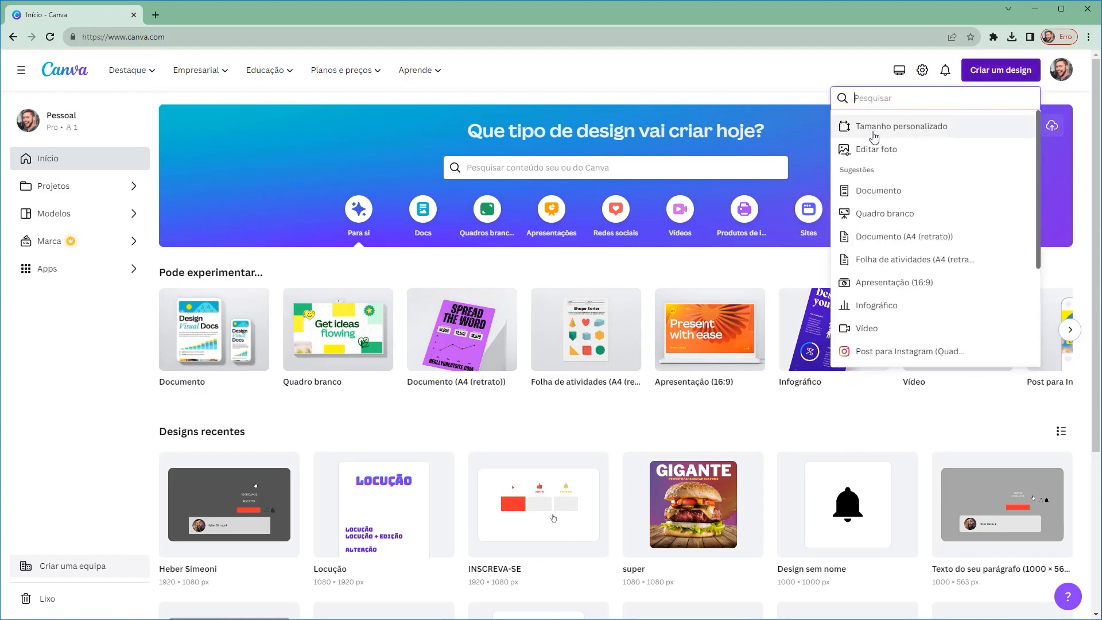
{"action": "left_click", "coordinate": [893, 131]}
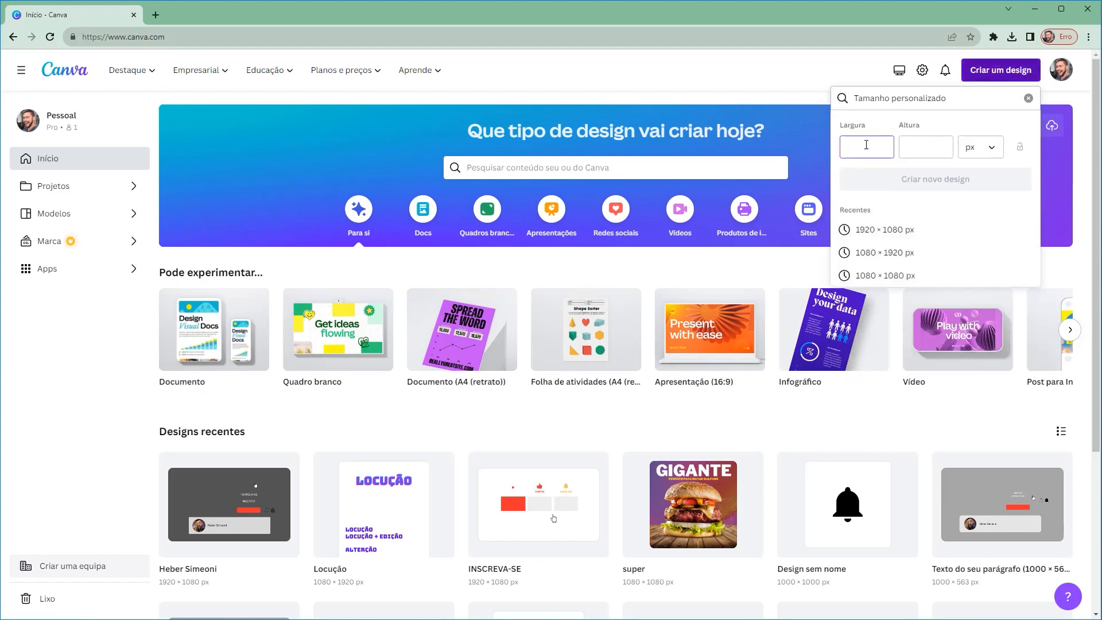
{"action": "type", "text": "1920"}
{"action": "key", "text": "Tab"}
{"action": "type", "text": "1080"}
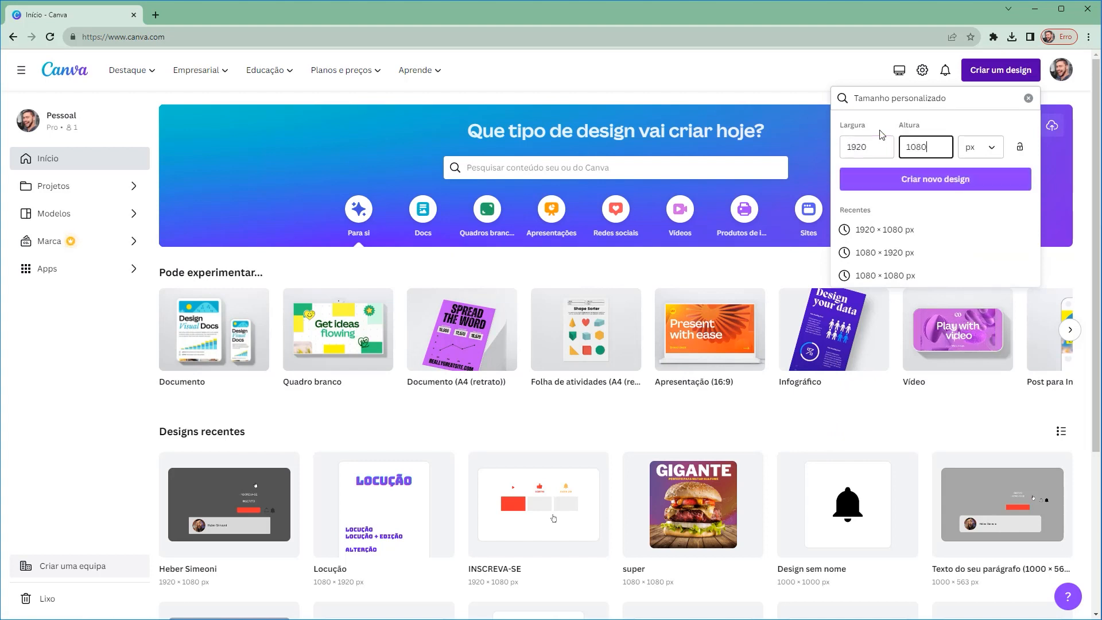
{"action": "mouse_move", "coordinate": [1001, 108]}
{"action": "left_mouse_down"}
{"action": "mouse_move", "coordinate": [888, 148]}
{"action": "mouse_move", "coordinate": [878, 141]}
{"action": "left_mouse_up"}
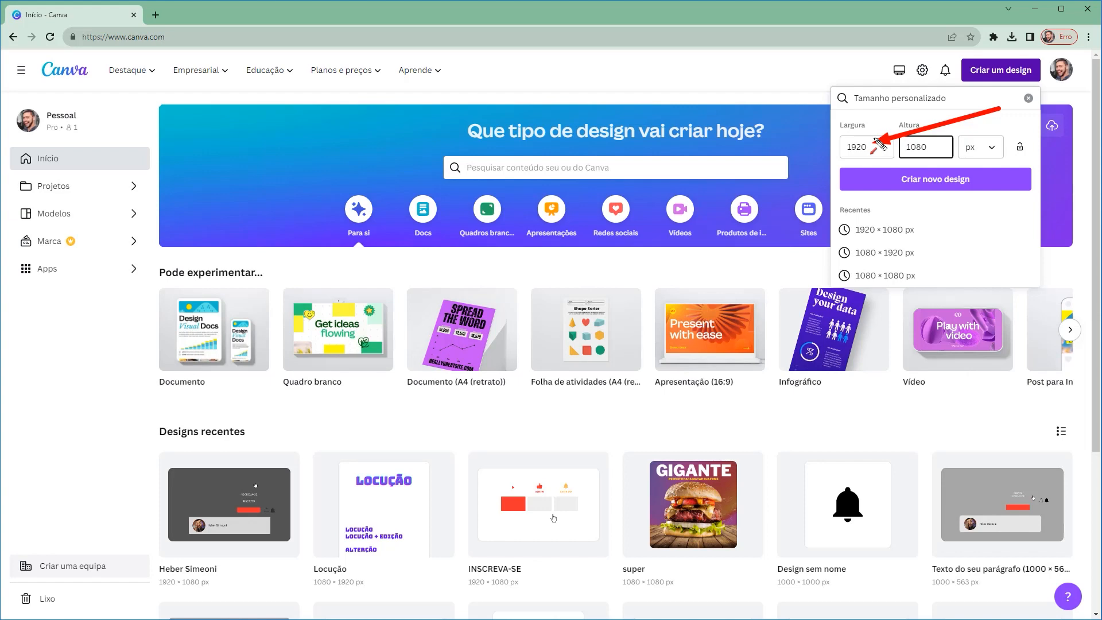
{"action": "mouse_move", "coordinate": [785, 274]}
{"action": "left_mouse_down"}
{"action": "mouse_move", "coordinate": [856, 165]}
{"action": "mouse_move", "coordinate": [976, 152]}
{"action": "left_mouse_up"}
{"action": "key", "text": "Escape"}
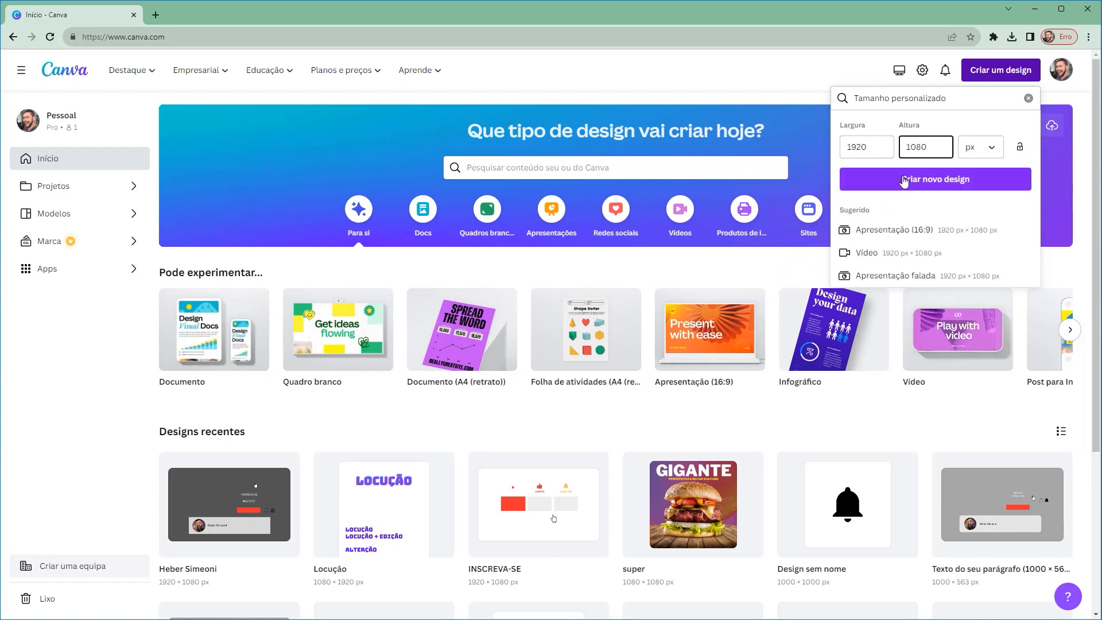
{"action": "left_click", "coordinate": [945, 183]}
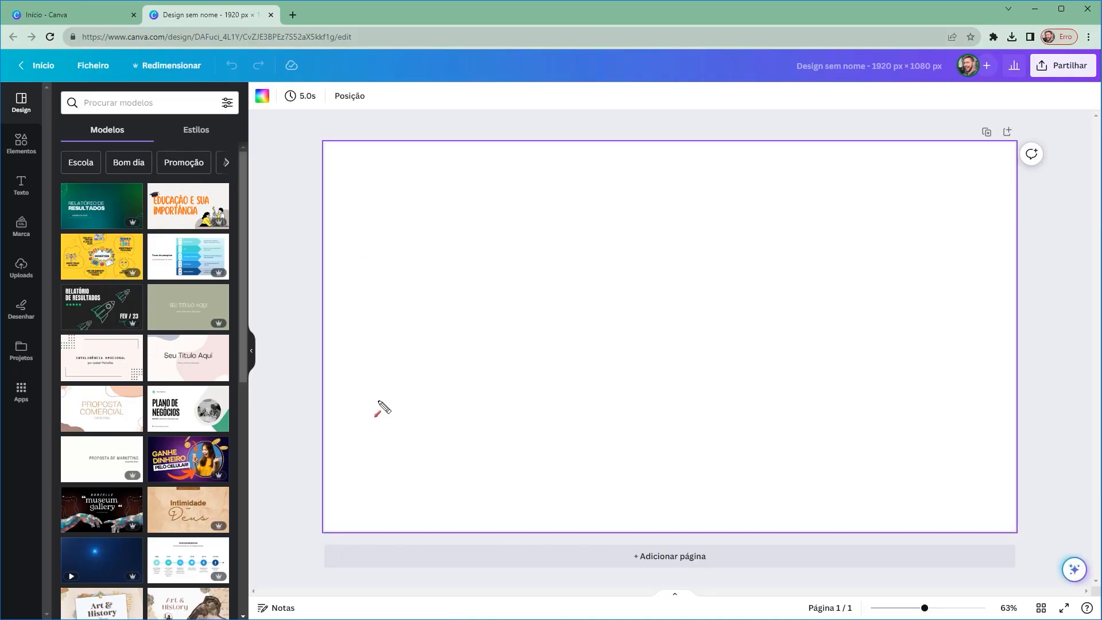
Set the page background to the medium grey #737373 swatch under Cores padrão
{"action": "mouse_move", "coordinate": [357, 430]}
{"action": "left_mouse_down"}
{"action": "mouse_move", "coordinate": [619, 311]}
{"action": "mouse_move", "coordinate": [634, 363]}
{"action": "mouse_move", "coordinate": [687, 320]}
{"action": "mouse_move", "coordinate": [565, 274]}
{"action": "mouse_move", "coordinate": [336, 356]}
{"action": "mouse_move", "coordinate": [671, 268]}
{"action": "mouse_move", "coordinate": [686, 313]}
{"action": "mouse_move", "coordinate": [263, 99]}
{"action": "left_mouse_up"}
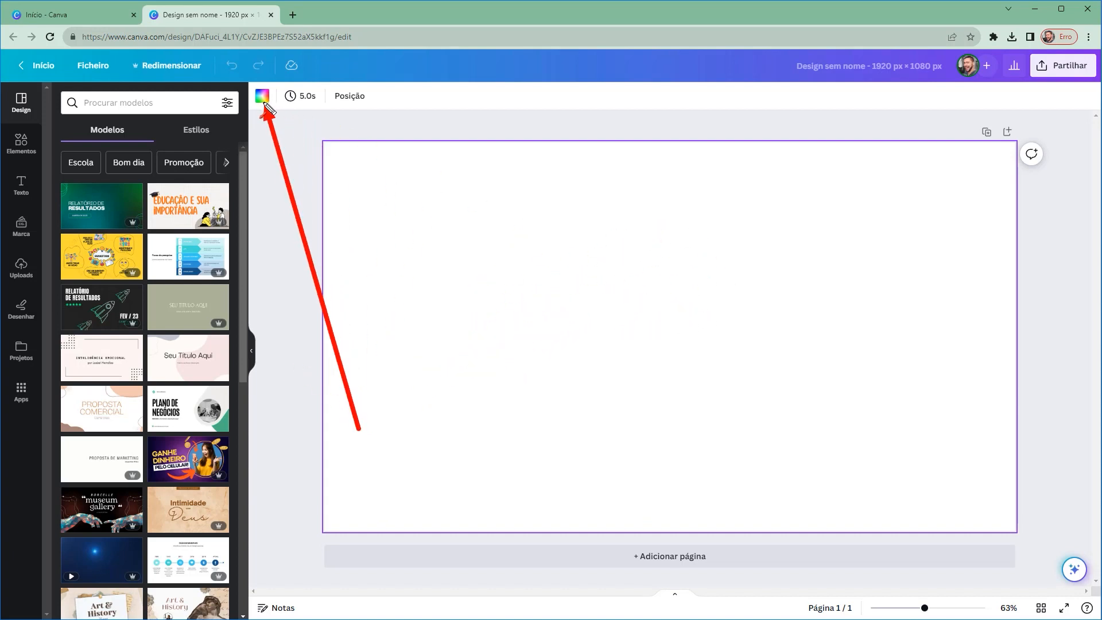
{"action": "left_click", "coordinate": [263, 97]}
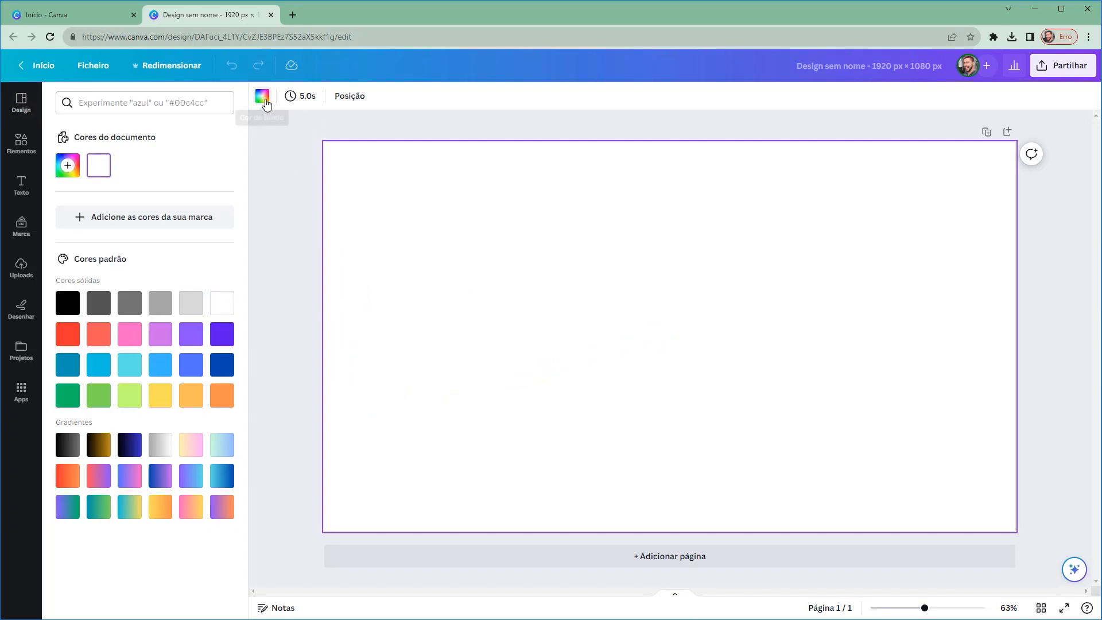
{"action": "left_click", "coordinate": [100, 309]}
{"action": "left_click", "coordinate": [138, 308]}
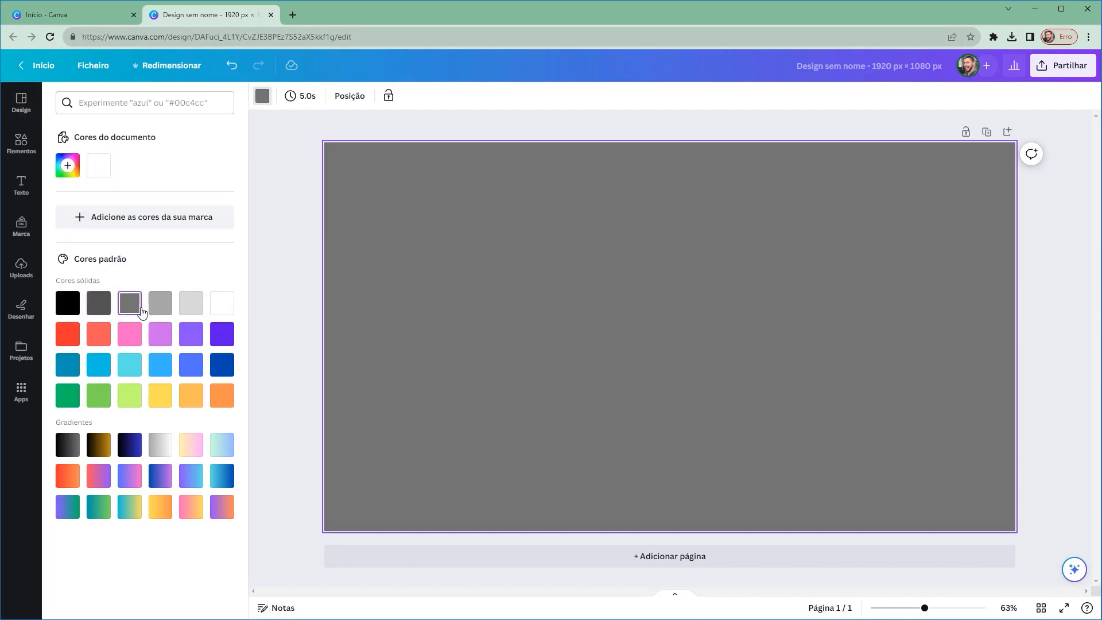
{"action": "mouse_move", "coordinate": [152, 226]}
{"action": "left_mouse_down"}
{"action": "mouse_move", "coordinate": [127, 263]}
{"action": "mouse_move", "coordinate": [142, 302]}
{"action": "mouse_move", "coordinate": [148, 414]}
{"action": "mouse_move", "coordinate": [191, 328]}
{"action": "mouse_move", "coordinate": [70, 167]}
{"action": "left_mouse_up"}
{"action": "left_click", "coordinate": [67, 166]}
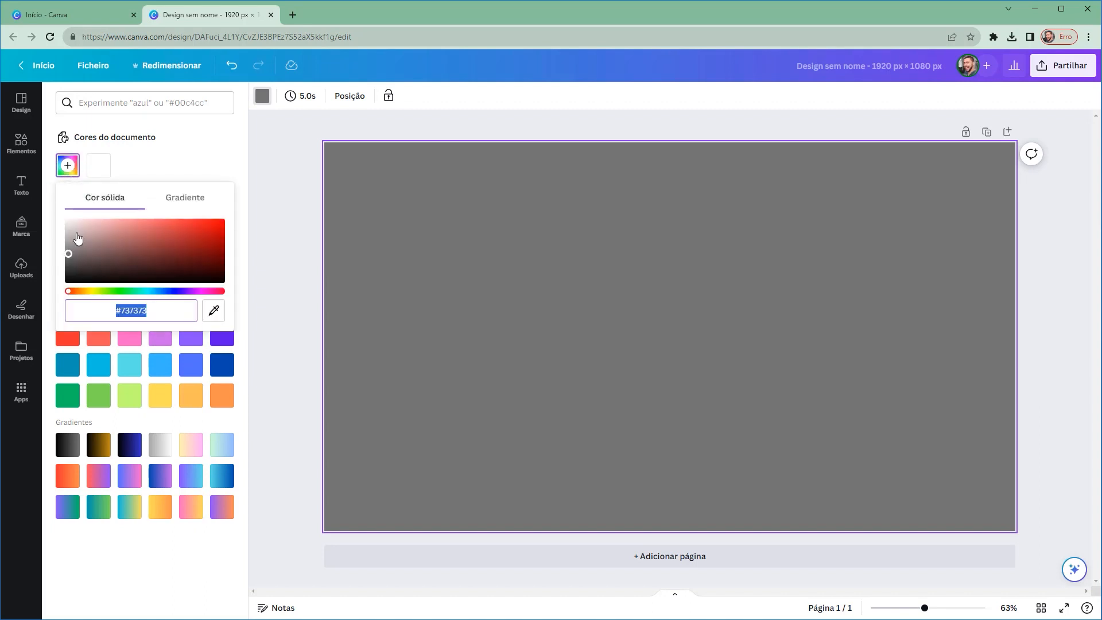
{"action": "left_click", "coordinate": [266, 189]}
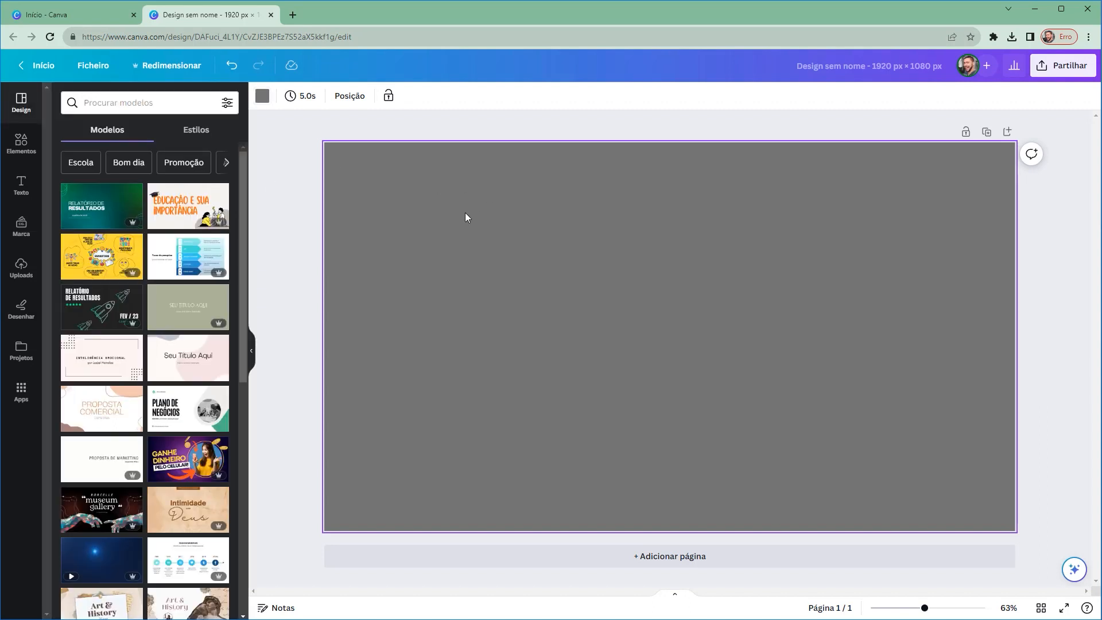
{"action": "left_click", "coordinate": [1059, 253]}
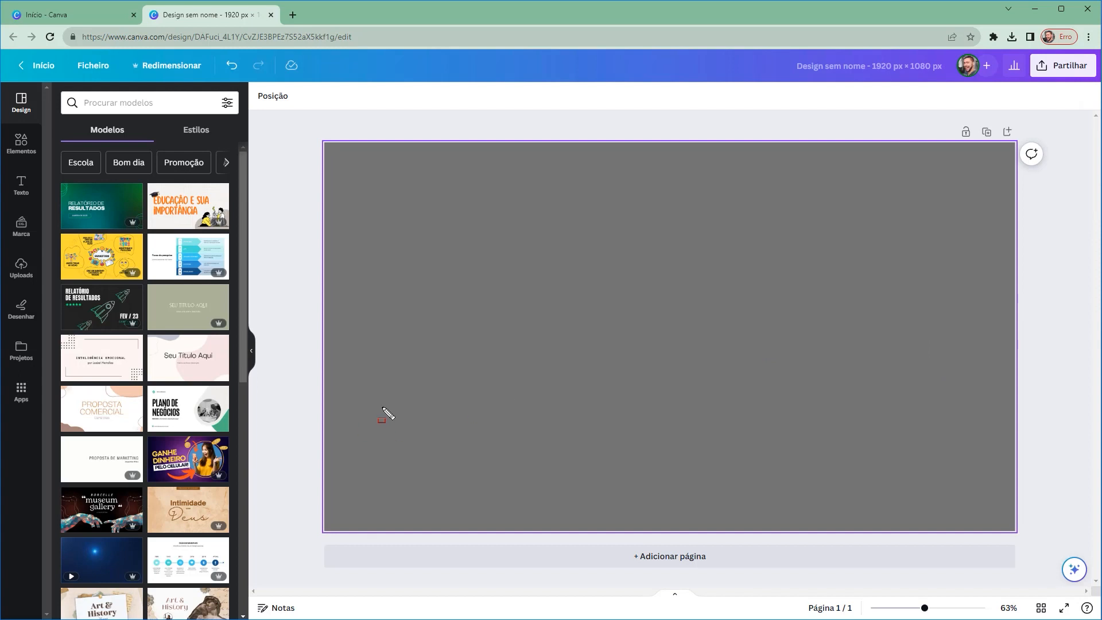
Show the Elementos library of shapes, graphics, stickers, photos and videos in the sidebar
{"action": "left_click_drag", "start_coordinate": [382, 406], "coordinate": [968, 513]}
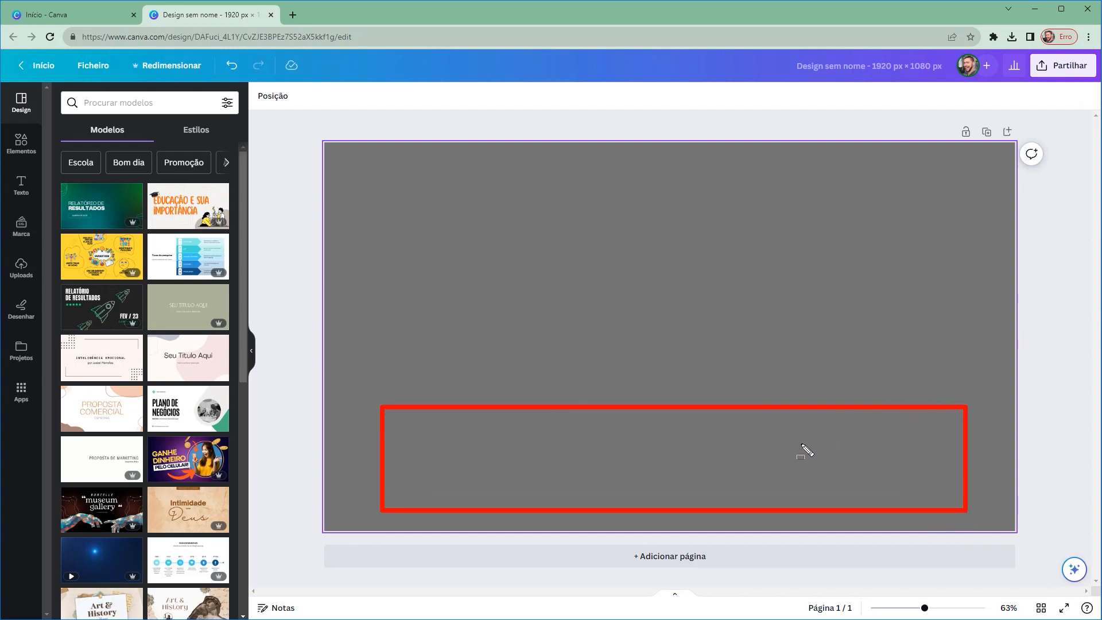
{"action": "left_click_drag", "start_coordinate": [740, 444], "coordinate": [909, 477]}
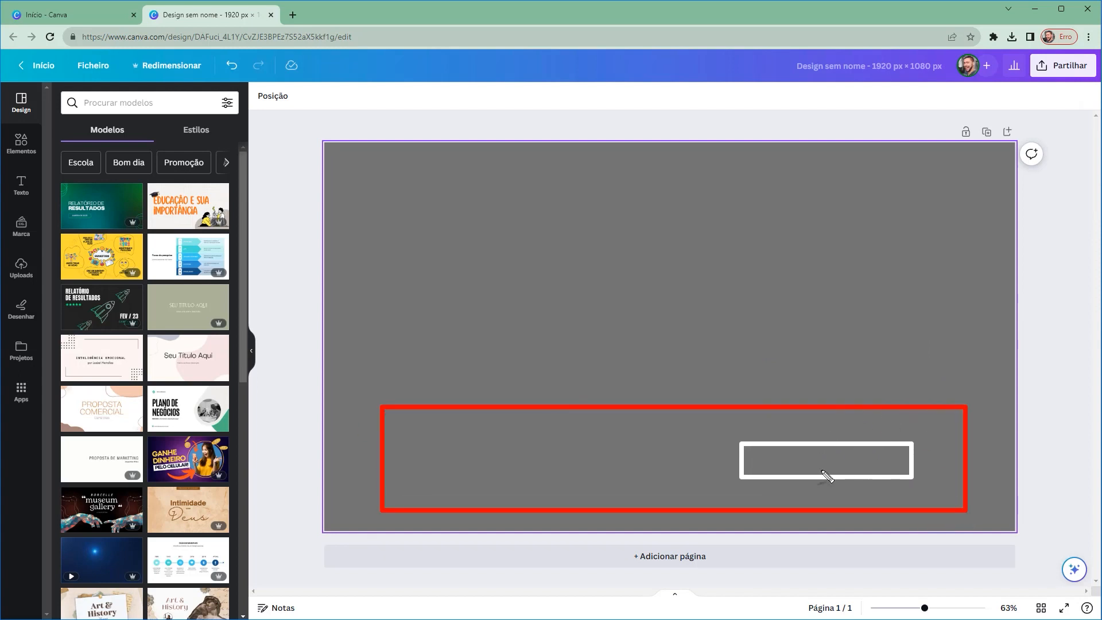
{"action": "mouse_move", "coordinate": [747, 467]}
{"action": "left_mouse_down"}
{"action": "mouse_move", "coordinate": [950, 465]}
{"action": "mouse_move", "coordinate": [935, 453]}
{"action": "mouse_move", "coordinate": [931, 479]}
{"action": "left_mouse_up"}
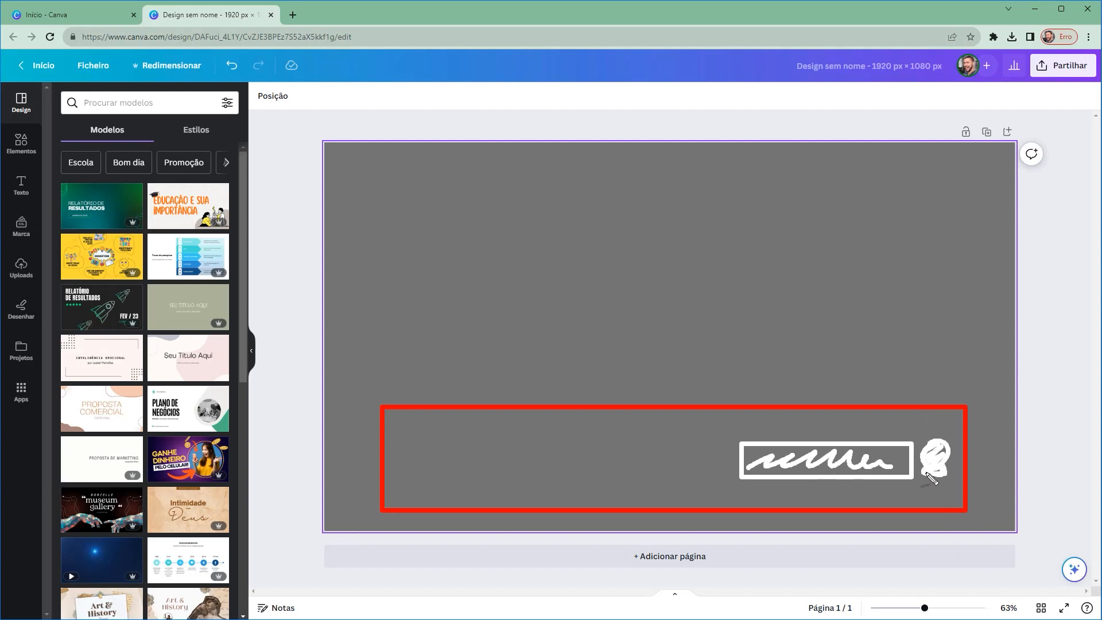
{"action": "mouse_move", "coordinate": [428, 439]}
{"action": "left_mouse_down"}
{"action": "mouse_move", "coordinate": [490, 436]}
{"action": "mouse_move", "coordinate": [433, 415]}
{"action": "mouse_move", "coordinate": [447, 454]}
{"action": "left_mouse_up"}
{"action": "left_click_drag", "start_coordinate": [445, 430], "coordinate": [463, 426]}
{"action": "mouse_move", "coordinate": [447, 442]}
{"action": "left_mouse_down"}
{"action": "mouse_move", "coordinate": [556, 458]}
{"action": "mouse_move", "coordinate": [596, 448]}
{"action": "mouse_move", "coordinate": [663, 458]}
{"action": "left_mouse_up"}
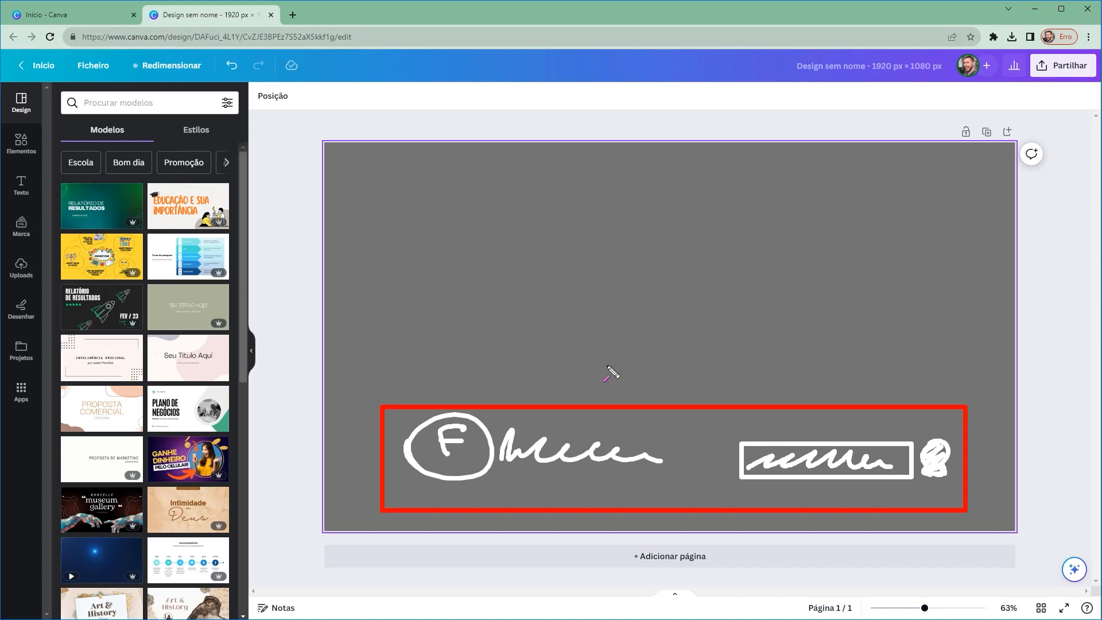
{"action": "mouse_move", "coordinate": [646, 312]}
{"action": "left_mouse_down"}
{"action": "mouse_move", "coordinate": [597, 402]}
{"action": "mouse_move", "coordinate": [590, 449]}
{"action": "mouse_move", "coordinate": [517, 373]}
{"action": "mouse_move", "coordinate": [98, 209]}
{"action": "mouse_move", "coordinate": [34, 129]}
{"action": "mouse_move", "coordinate": [27, 151]}
{"action": "left_mouse_up"}
{"action": "left_click", "coordinate": [23, 147]}
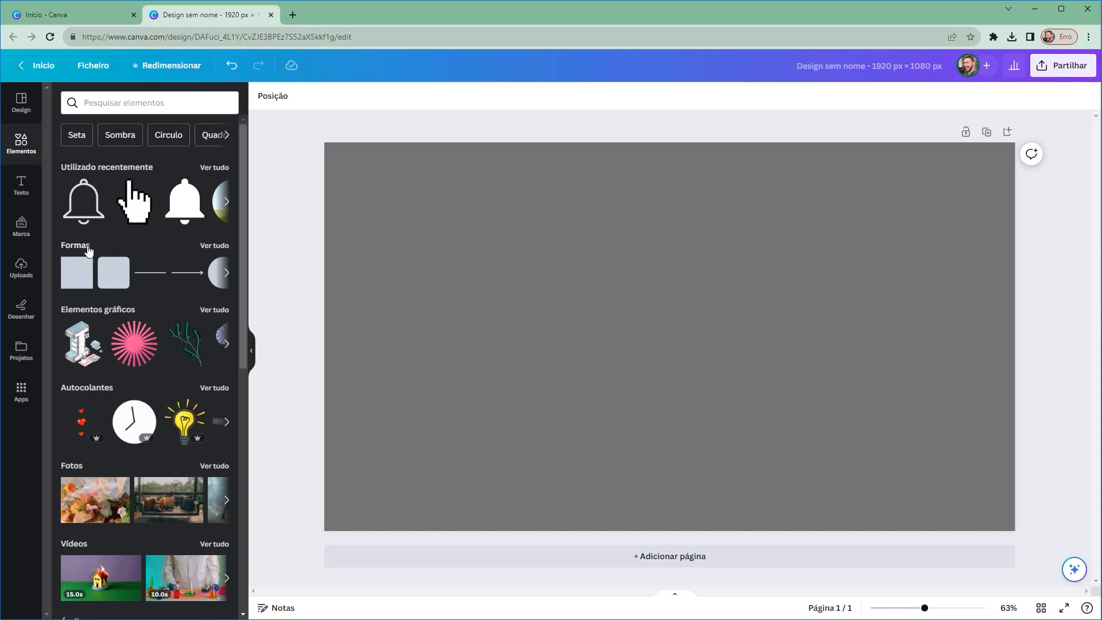
Add a black square from Formas and stretch it into a wide rectangle, about 1498 × 324 px
{"action": "left_click", "coordinate": [78, 248]}
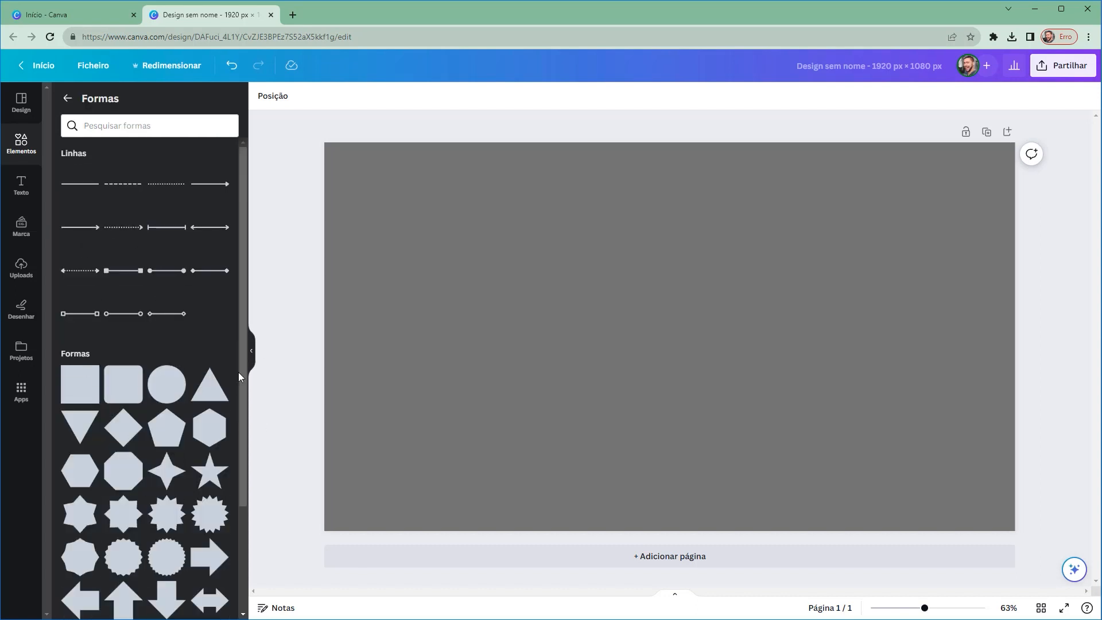
{"action": "left_click_drag", "start_coordinate": [244, 273], "coordinate": [261, 328]}
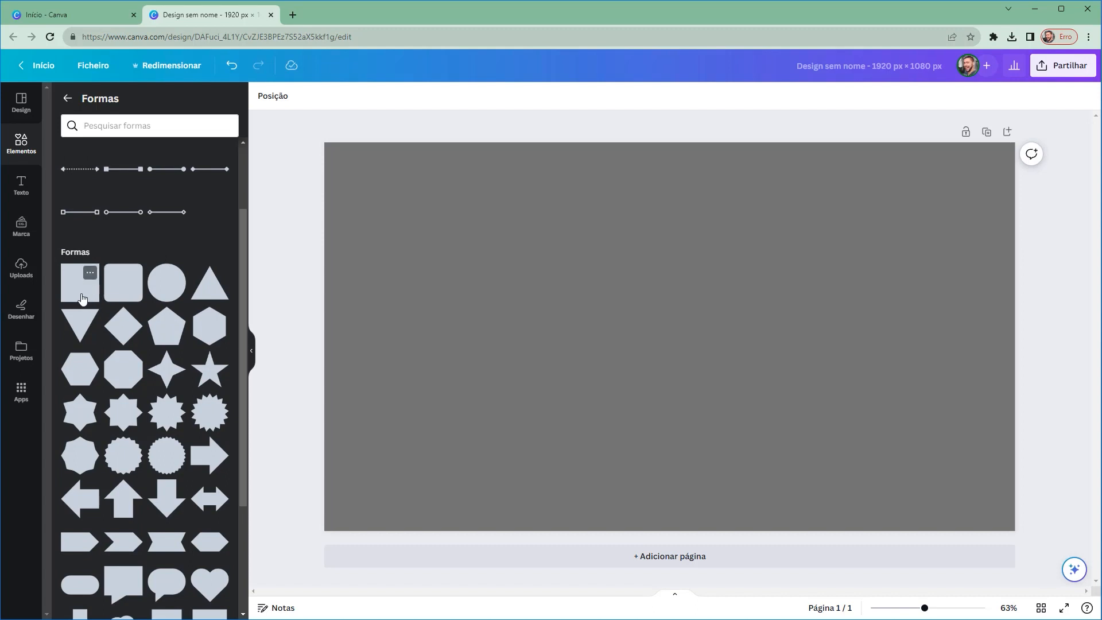
{"action": "left_click", "coordinate": [83, 295]}
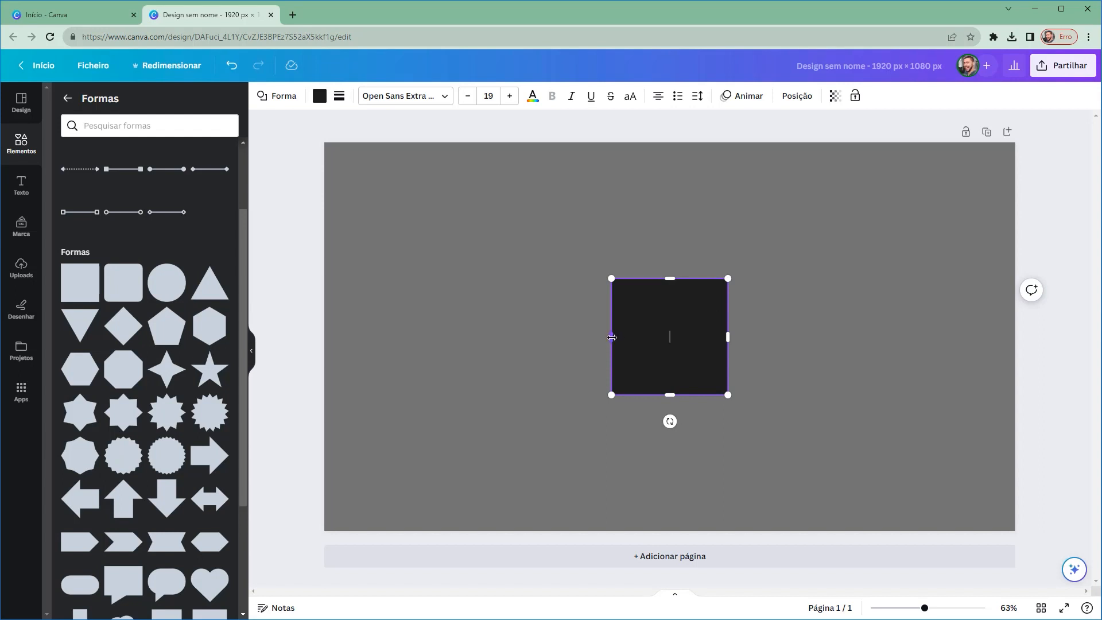
{"action": "left_click_drag", "start_coordinate": [612, 337], "coordinate": [425, 349]}
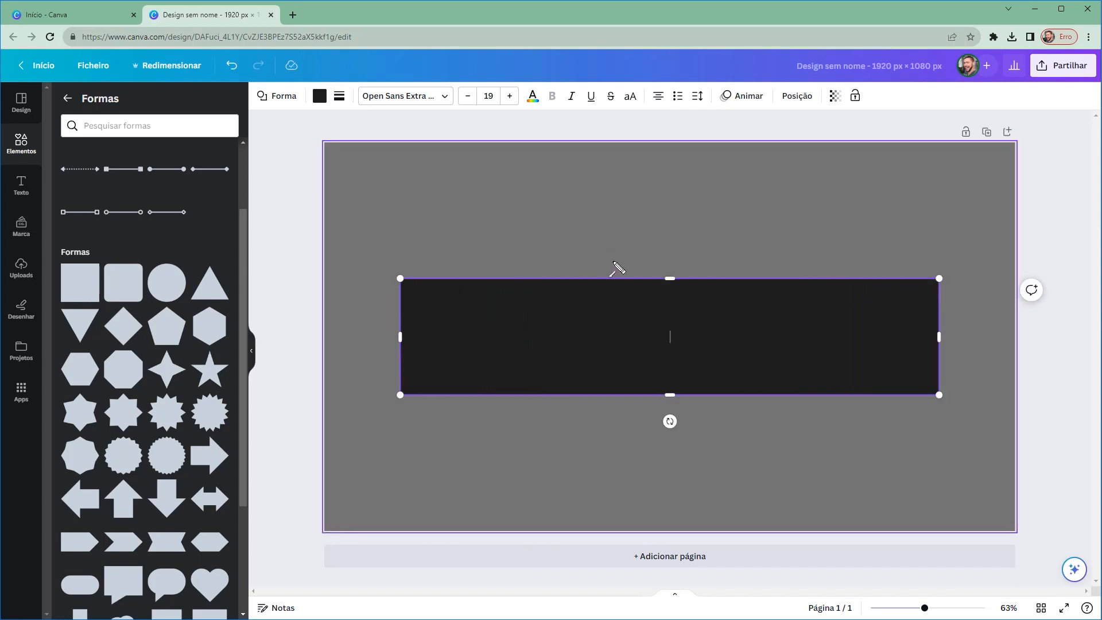
{"action": "mouse_move", "coordinate": [568, 172]}
{"action": "left_mouse_down"}
{"action": "mouse_move", "coordinate": [604, 336]}
{"action": "mouse_move", "coordinate": [804, 92]}
{"action": "left_mouse_up"}
{"action": "left_click", "coordinate": [801, 97]}
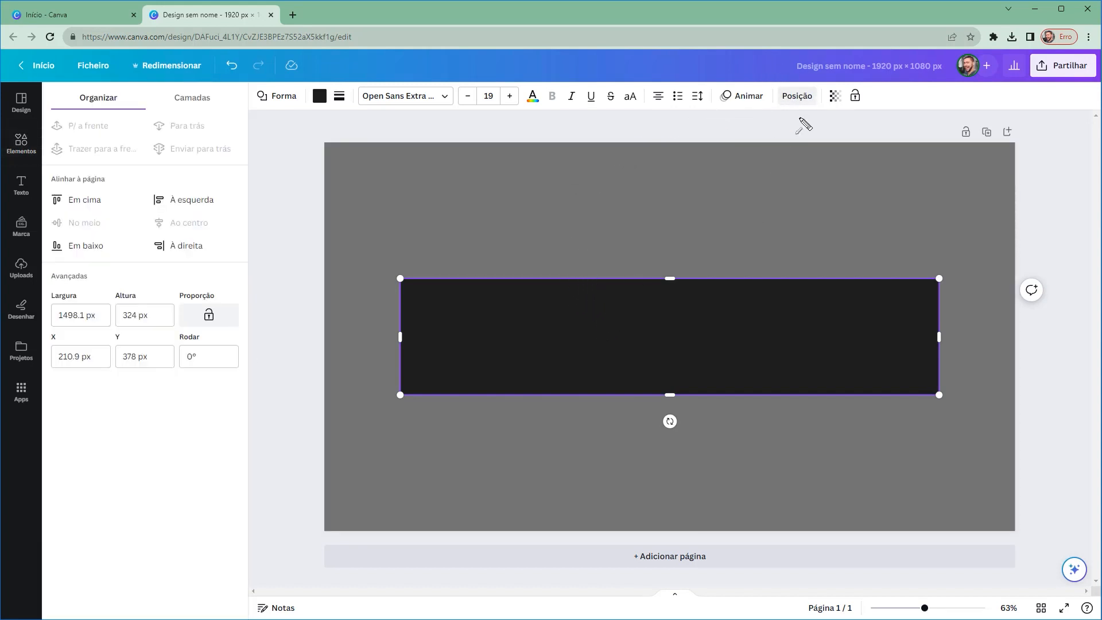
Set the black rectangle's Largura to 1200 and Altura to 250 px
{"action": "left_click_drag", "start_coordinate": [783, 190], "coordinate": [820, 107]}
{"action": "mouse_move", "coordinate": [509, 167]}
{"action": "left_mouse_down"}
{"action": "mouse_move", "coordinate": [92, 315]}
{"action": "mouse_move", "coordinate": [78, 301]}
{"action": "mouse_move", "coordinate": [142, 318]}
{"action": "mouse_move", "coordinate": [89, 317]}
{"action": "left_mouse_up"}
{"action": "left_click", "coordinate": [89, 316]}
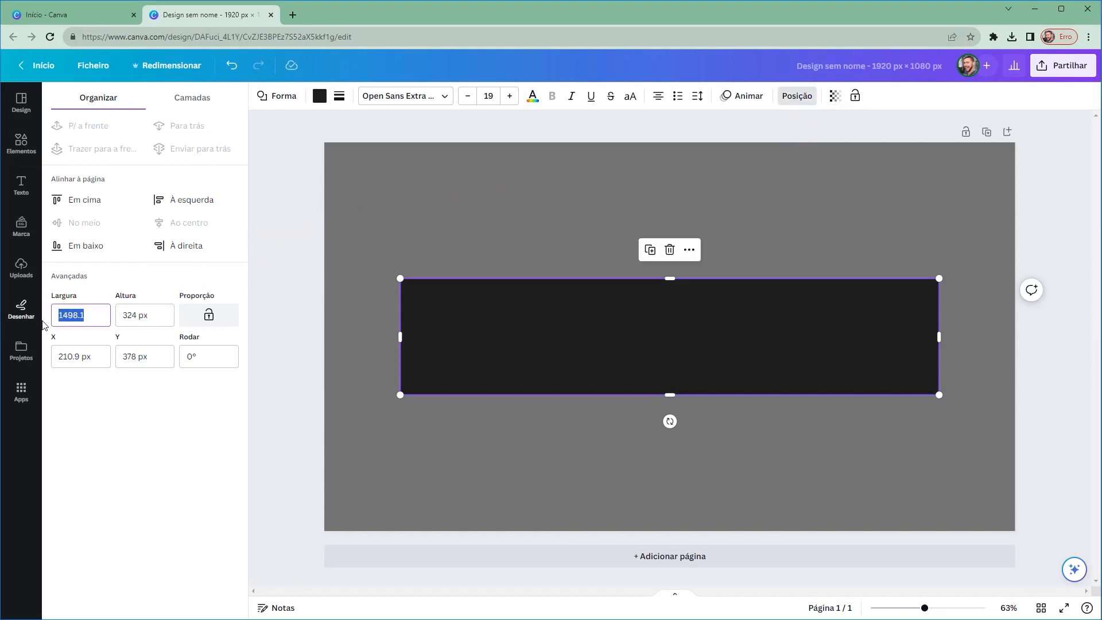
{"action": "type", "text": "1200"}
{"action": "key", "text": "Tab"}
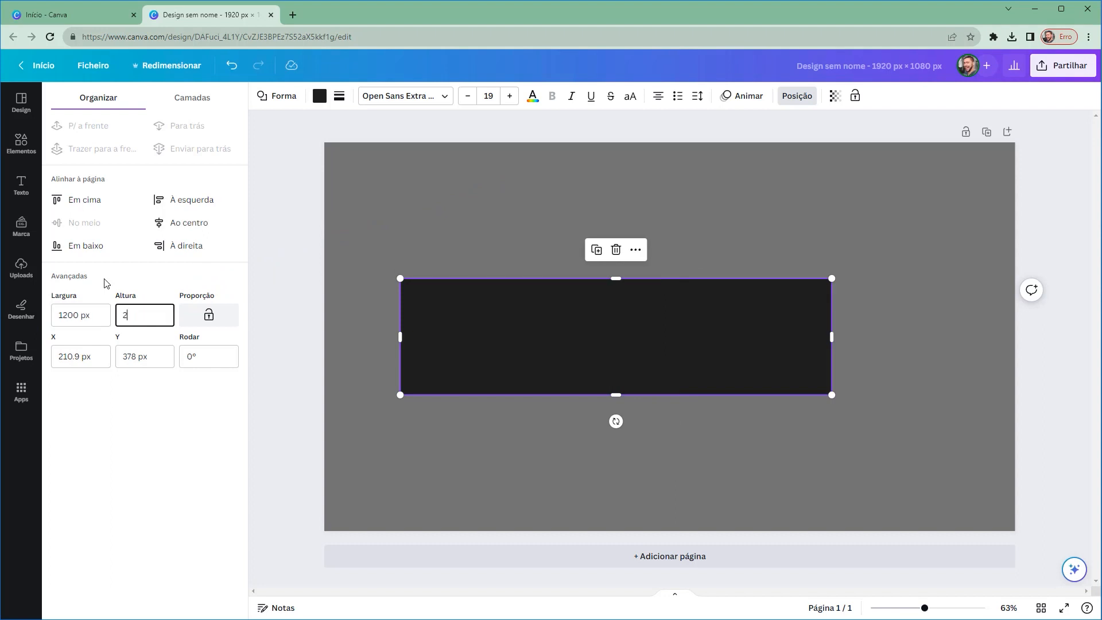
{"action": "key", "text": "Return"}
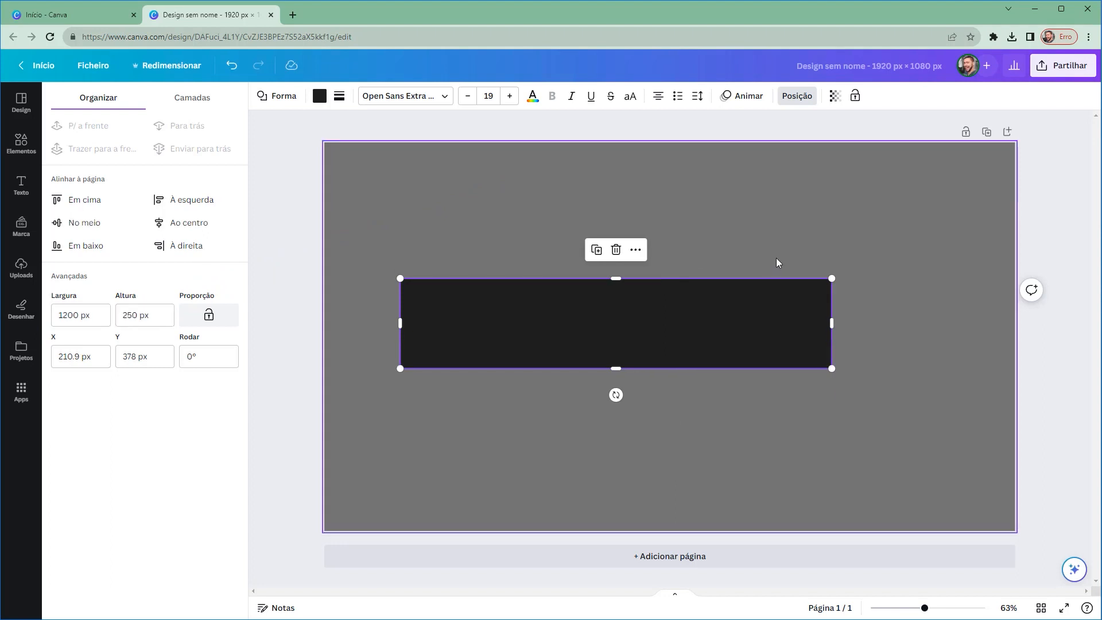
{"action": "mouse_move", "coordinate": [800, 163]}
{"action": "left_mouse_down"}
{"action": "mouse_move", "coordinate": [718, 326]}
{"action": "mouse_move", "coordinate": [296, 102]}
{"action": "mouse_move", "coordinate": [322, 101]}
{"action": "left_mouse_up"}
{"action": "key", "text": "Escape"}
{"action": "left_click", "coordinate": [320, 96]}
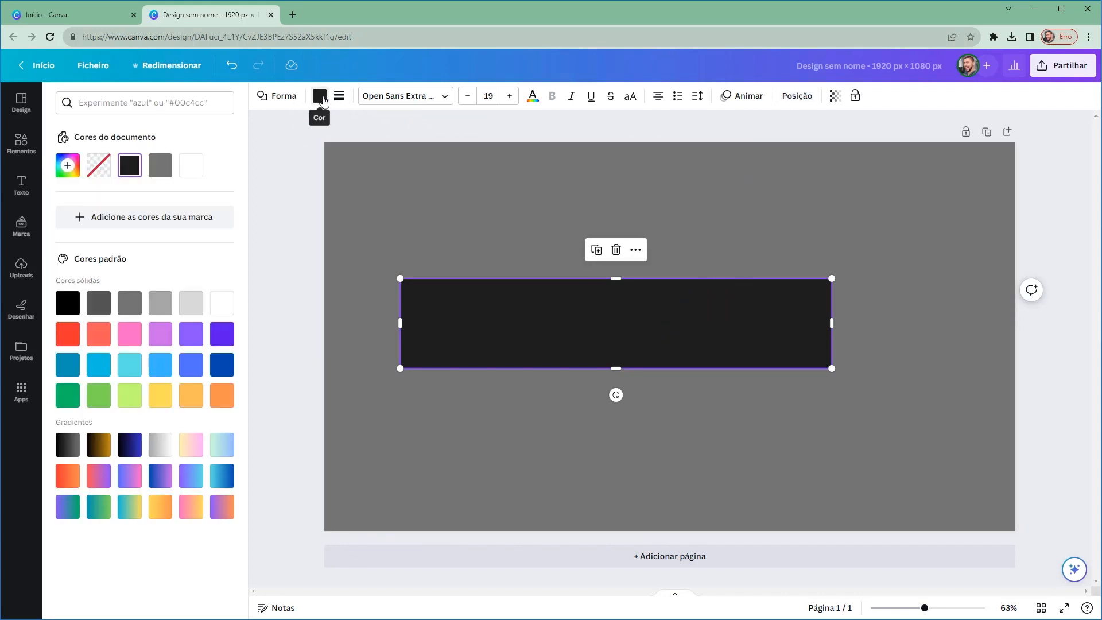
Fill the rectangle with Cinzento-claro #d9d9d9 and drag it to the lower centre of the page
{"action": "left_click", "coordinate": [190, 308]}
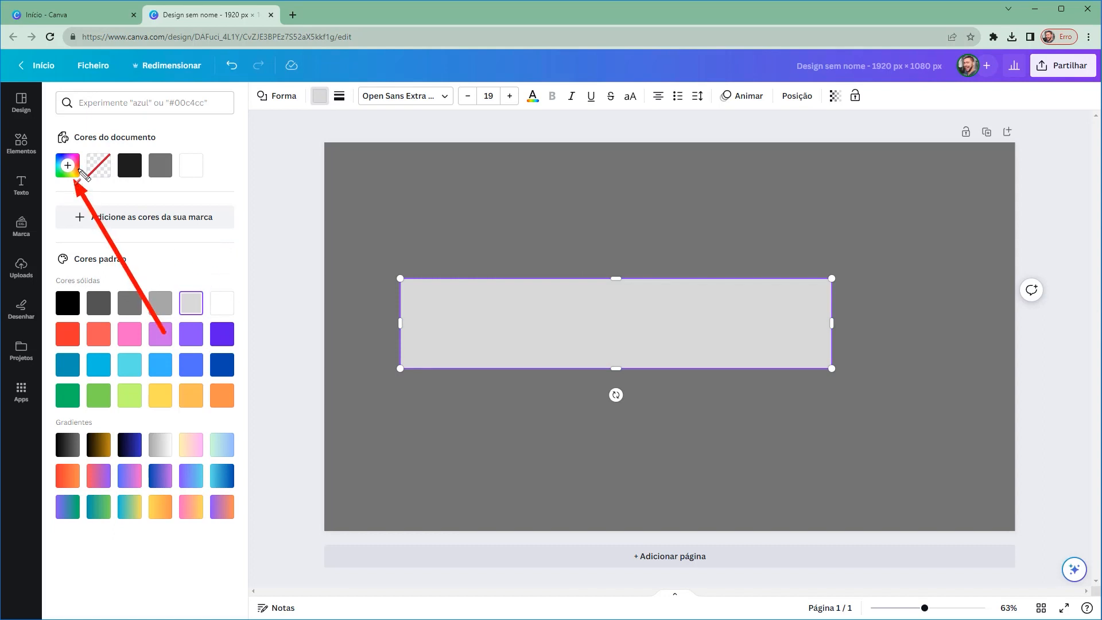
{"action": "left_click_drag", "start_coordinate": [650, 307], "coordinate": [696, 476]}
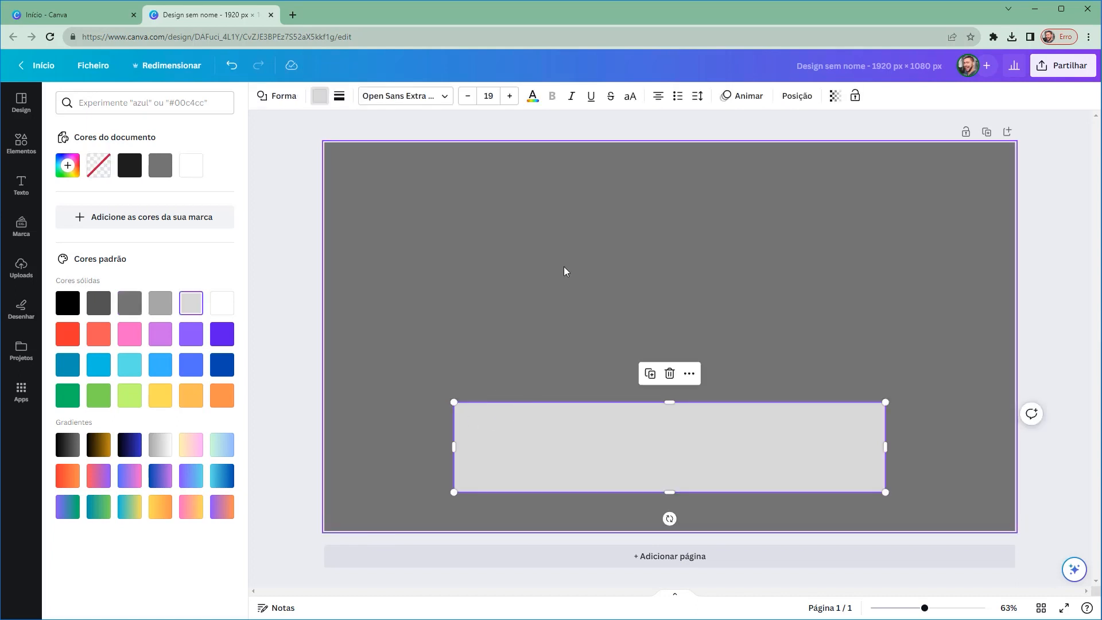
{"action": "double_click", "coordinate": [500, 426]}
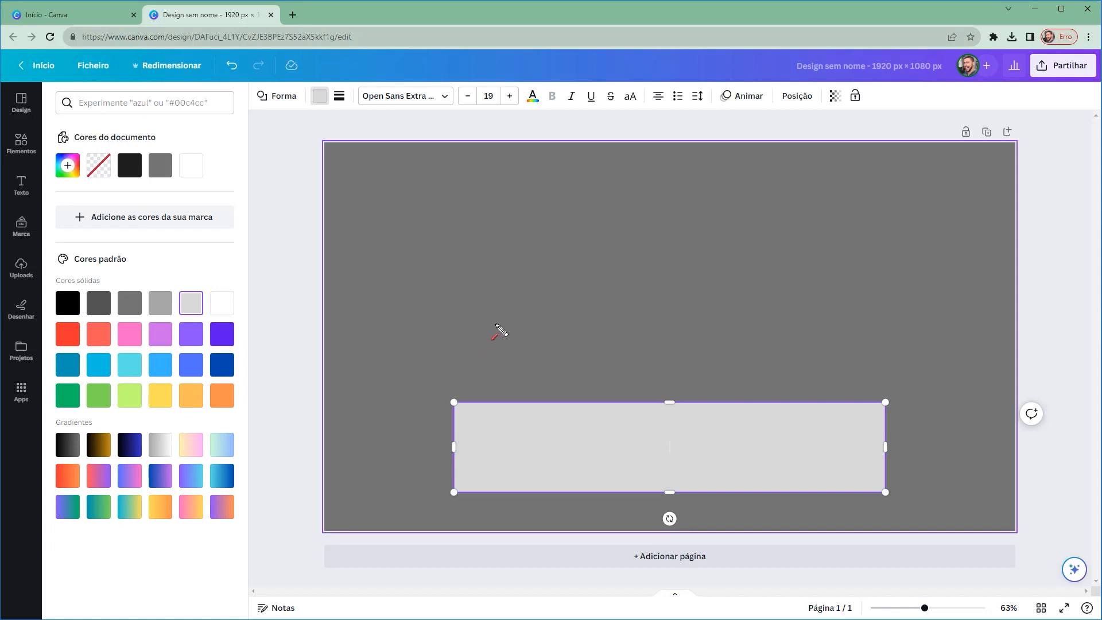
{"action": "left_click_drag", "start_coordinate": [464, 302], "coordinate": [529, 446]}
{"action": "left_click_drag", "start_coordinate": [357, 386], "coordinate": [342, 103]}
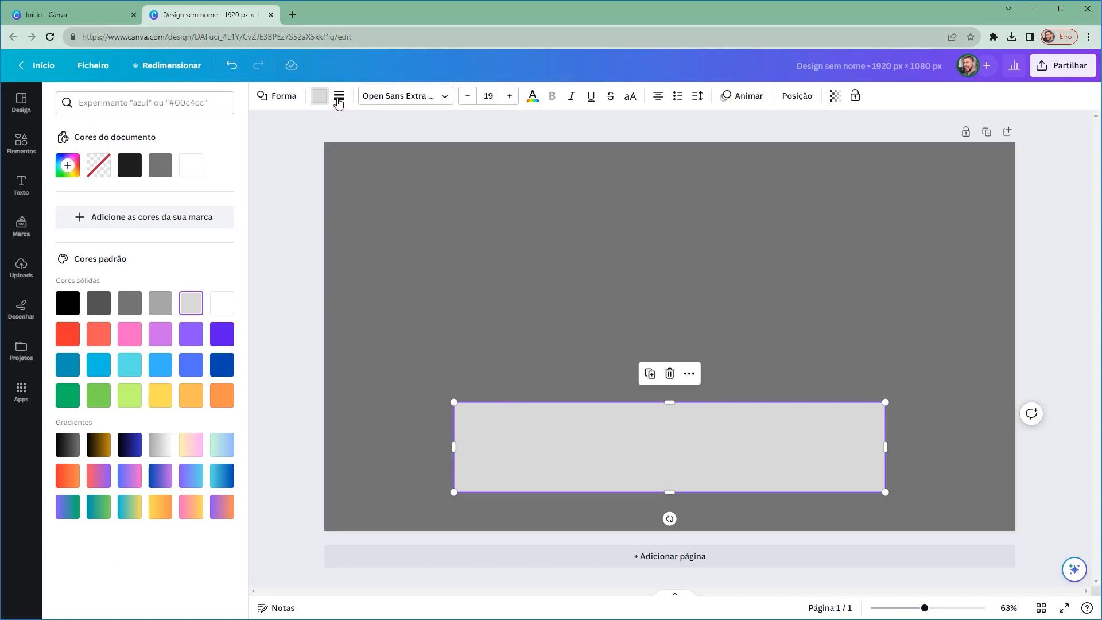
Round the grey bar's corners by setting Arredondamento dos cantos to about 22
{"action": "left_click", "coordinate": [340, 97]}
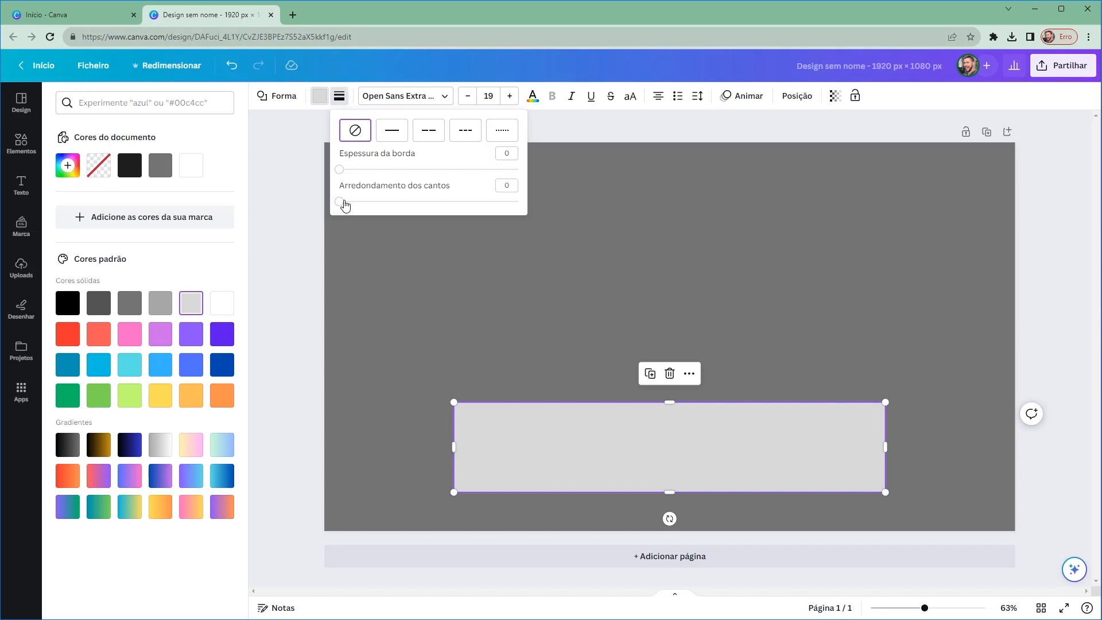
{"action": "left_click_drag", "start_coordinate": [340, 202], "coordinate": [380, 202]}
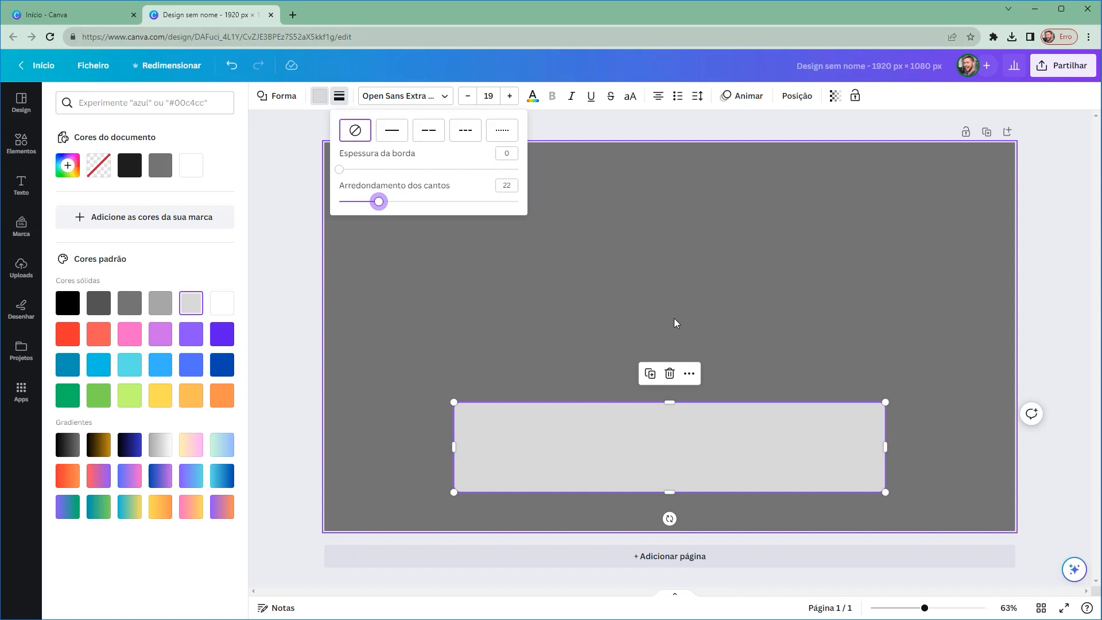
{"action": "left_click", "coordinate": [307, 346]}
{"action": "left_click", "coordinate": [587, 437]}
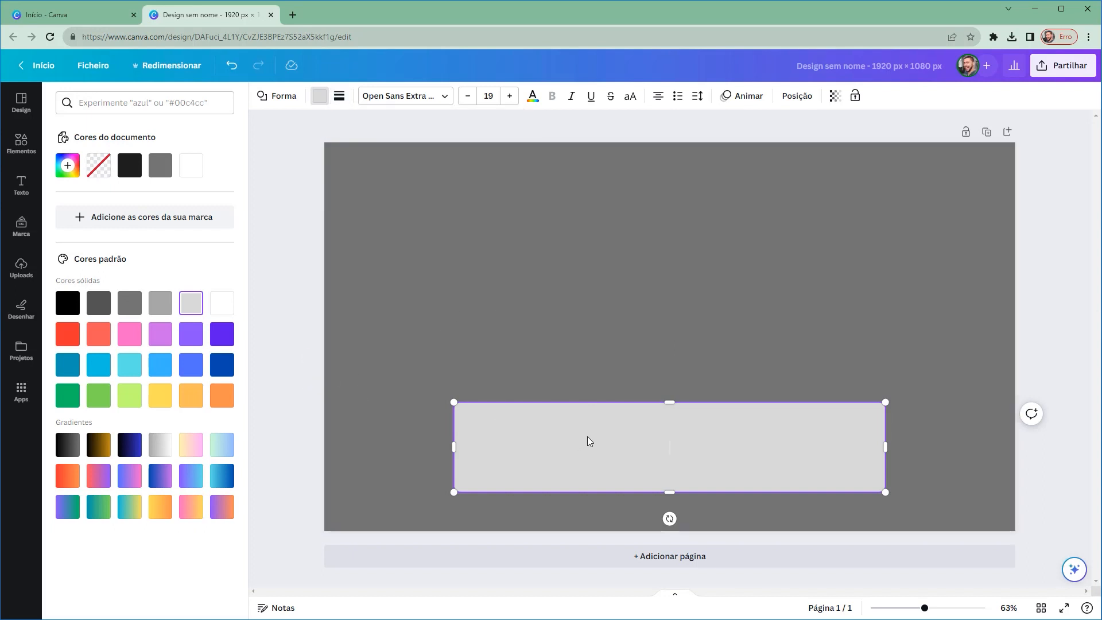
{"action": "left_click_drag", "start_coordinate": [1040, 266], "coordinate": [1047, 297]}
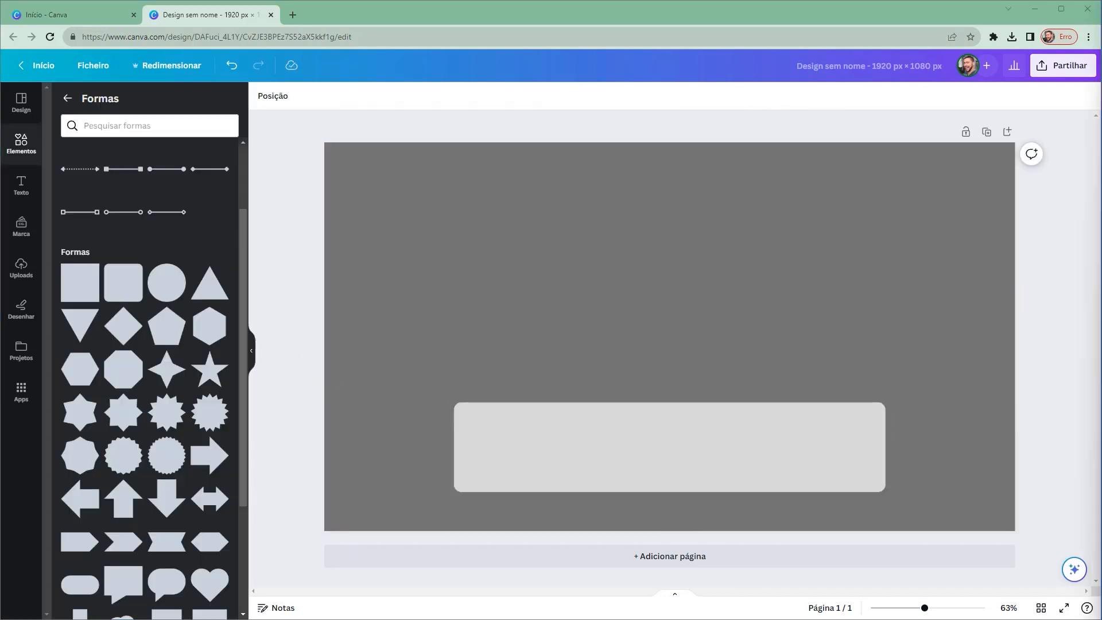
Duplicate the grey bar with Ctrl+D and shrink the copy into a small box at its right end
{"action": "left_click", "coordinate": [787, 429]}
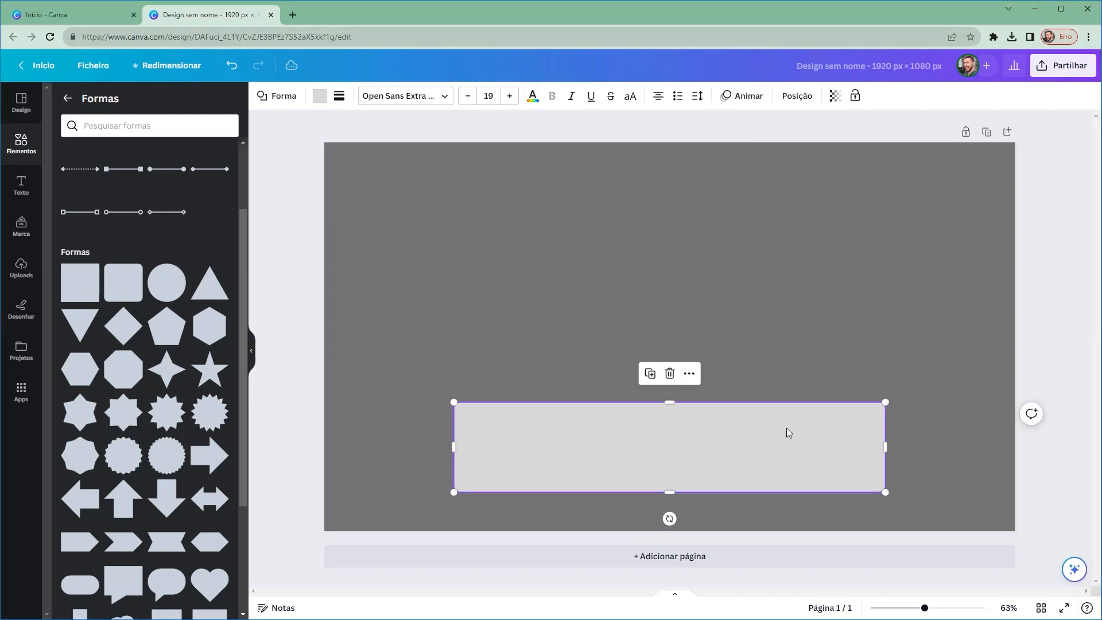
{"action": "right_click", "coordinate": [684, 437]}
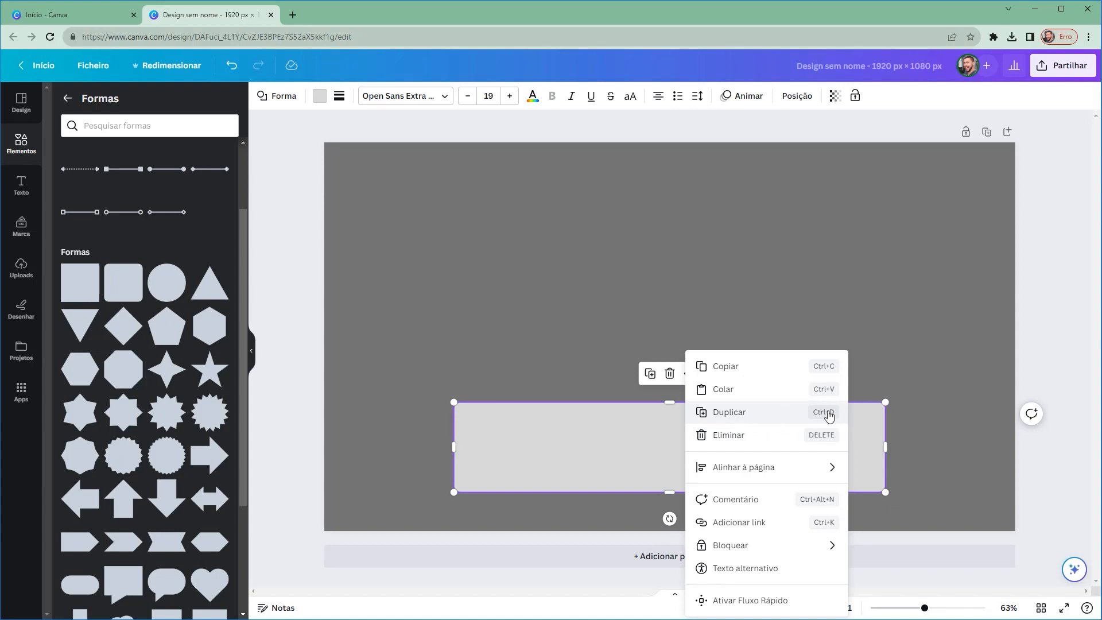
{"action": "left_click", "coordinate": [930, 433]}
{"action": "left_click", "coordinate": [878, 432]}
{"action": "key", "text": "ctrl+d"}
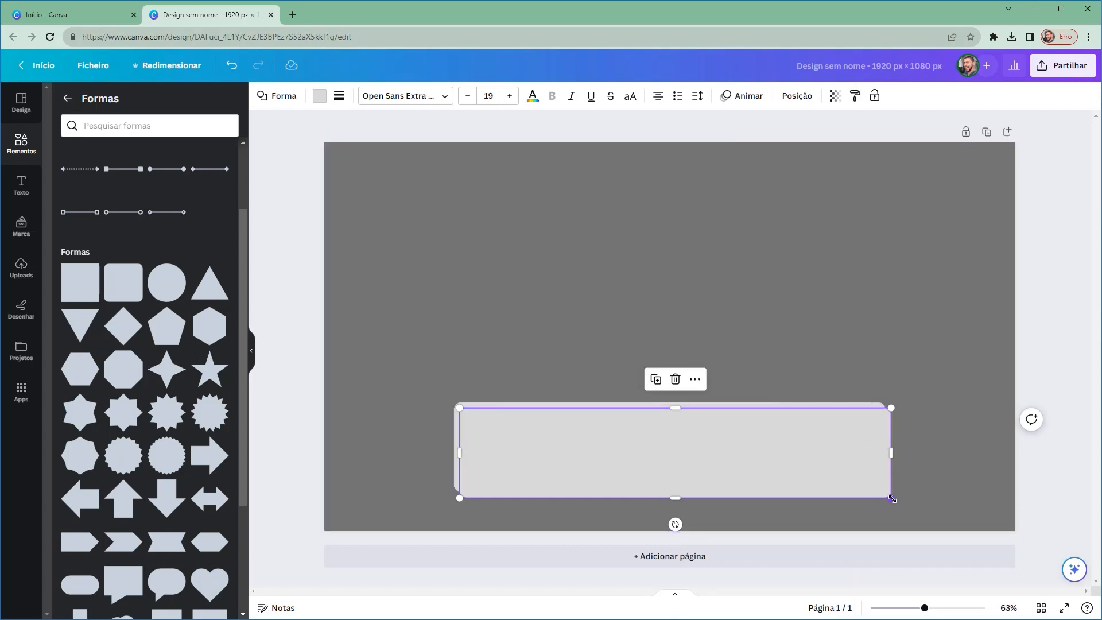
{"action": "left_click_drag", "start_coordinate": [892, 499], "coordinate": [812, 446]}
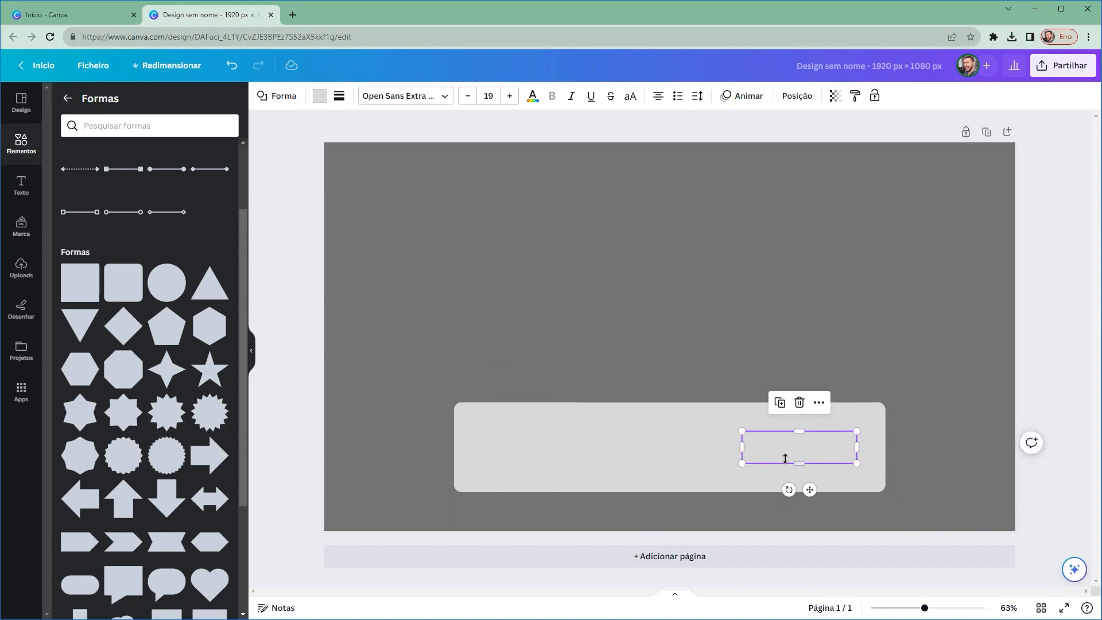
Fill the small box with red
{"action": "key", "text": "ctrl+shift+3"}
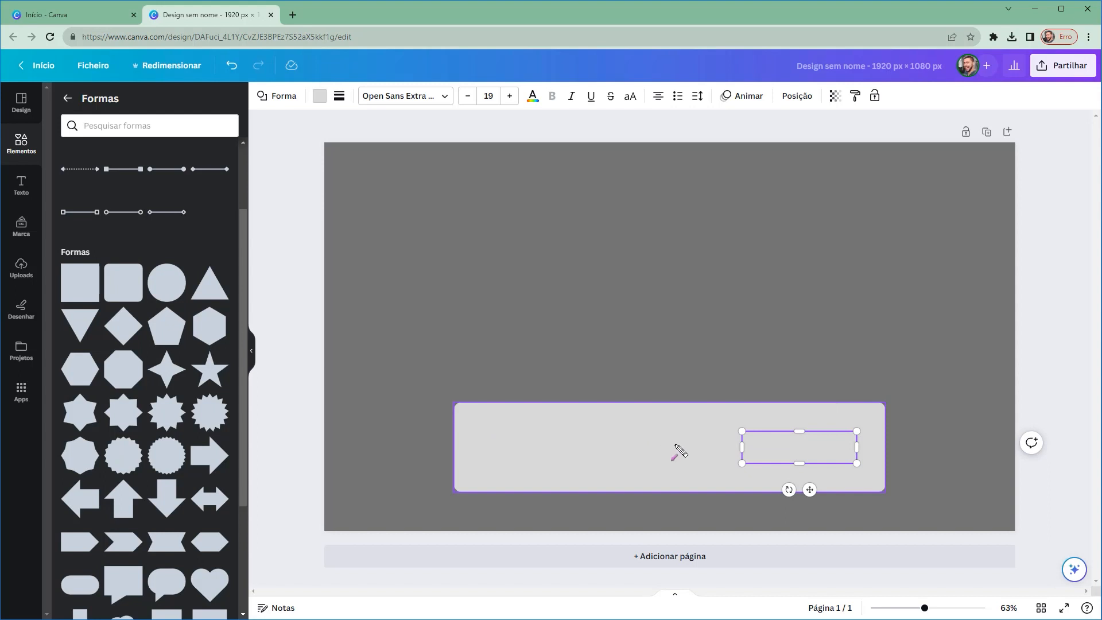
{"action": "left_click_drag", "start_coordinate": [710, 402], "coordinate": [714, 386]}
{"action": "mouse_move", "coordinate": [705, 319]}
{"action": "left_mouse_down"}
{"action": "mouse_move", "coordinate": [783, 446]}
{"action": "mouse_move", "coordinate": [424, 338]}
{"action": "mouse_move", "coordinate": [319, 95]}
{"action": "left_mouse_up"}
{"action": "key", "text": "Escape"}
{"action": "left_click", "coordinate": [318, 97]}
{"action": "left_click", "coordinate": [67, 333]}
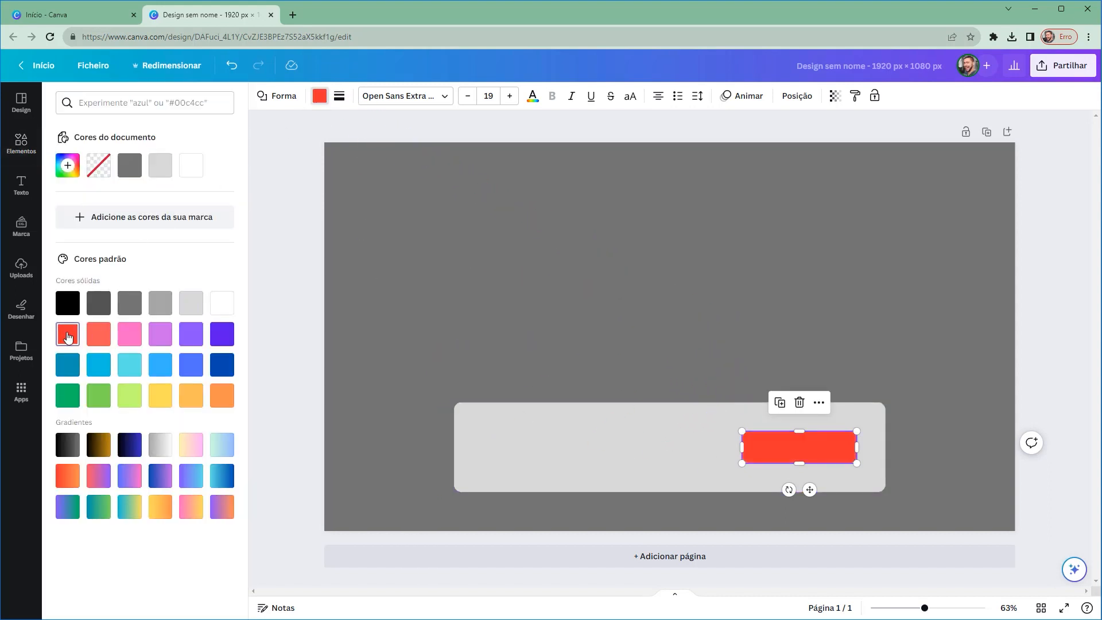
{"action": "left_click", "coordinate": [846, 446]}
{"action": "left_click", "coordinate": [1002, 399]}
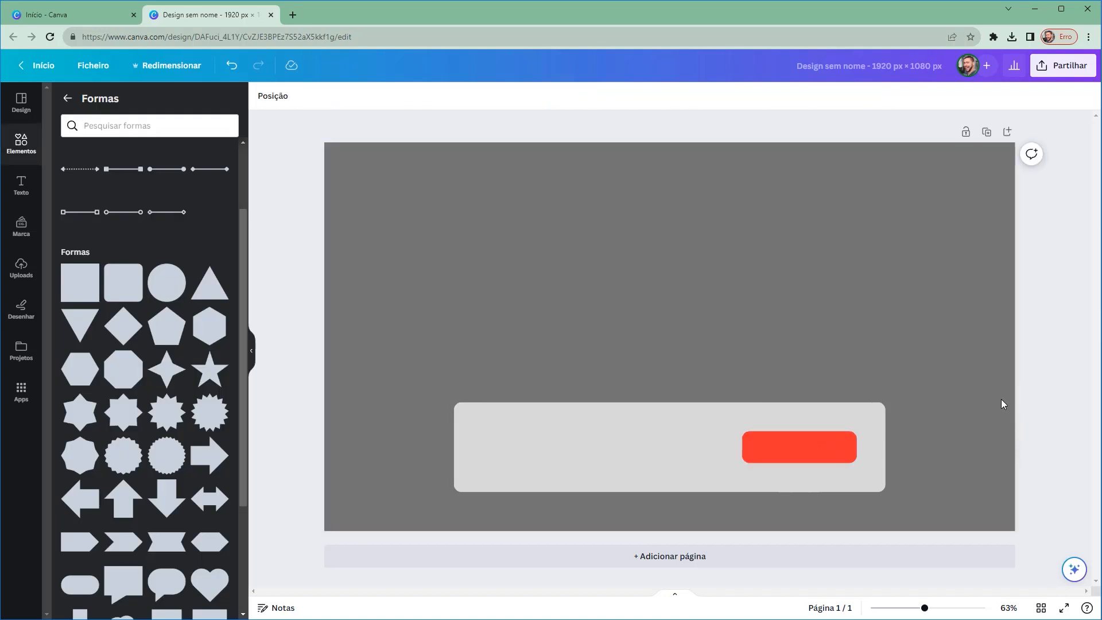
{"action": "left_click", "coordinate": [807, 457]}
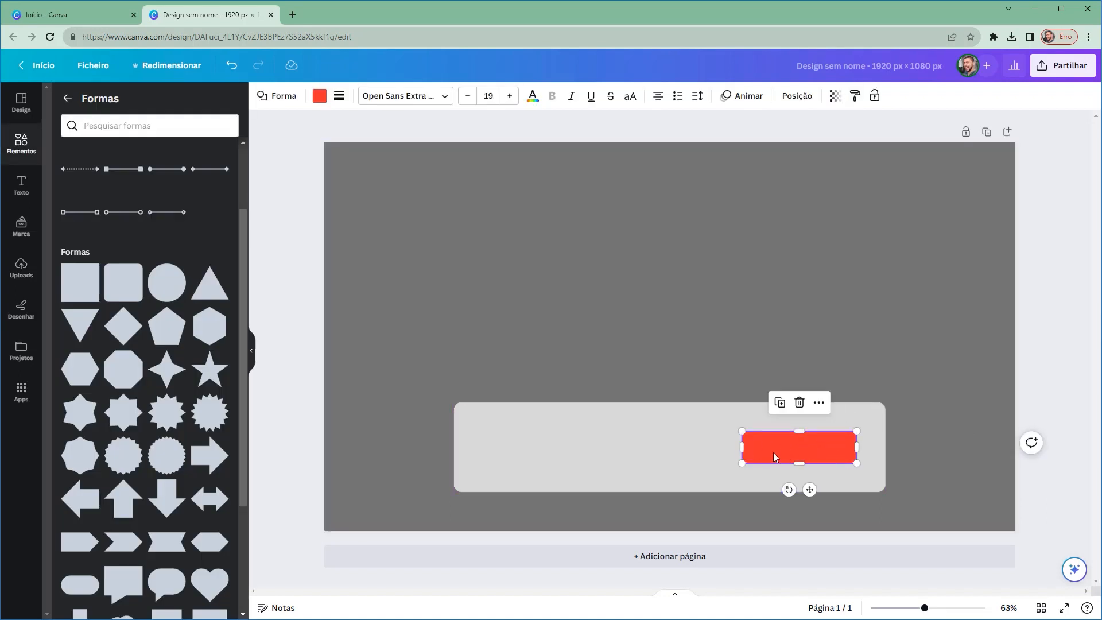
Lower the red box's corner rounding for softer corners
{"action": "left_click", "coordinate": [1042, 389]}
{"action": "left_click", "coordinate": [833, 454]}
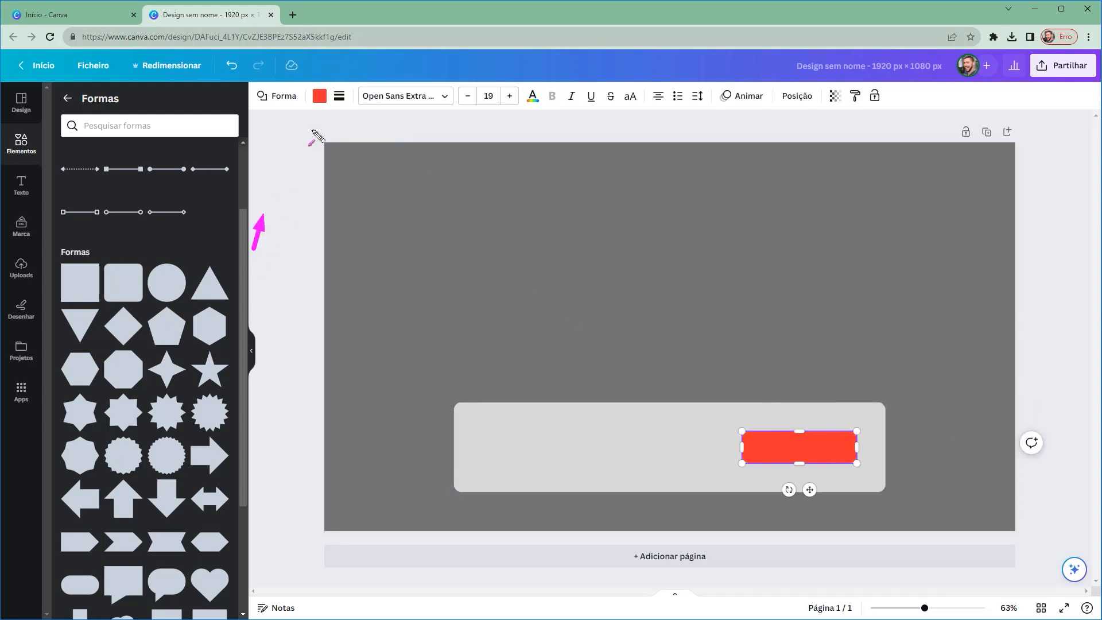
{"action": "left_click", "coordinate": [340, 98]}
{"action": "left_click_drag", "start_coordinate": [380, 205], "coordinate": [355, 205]}
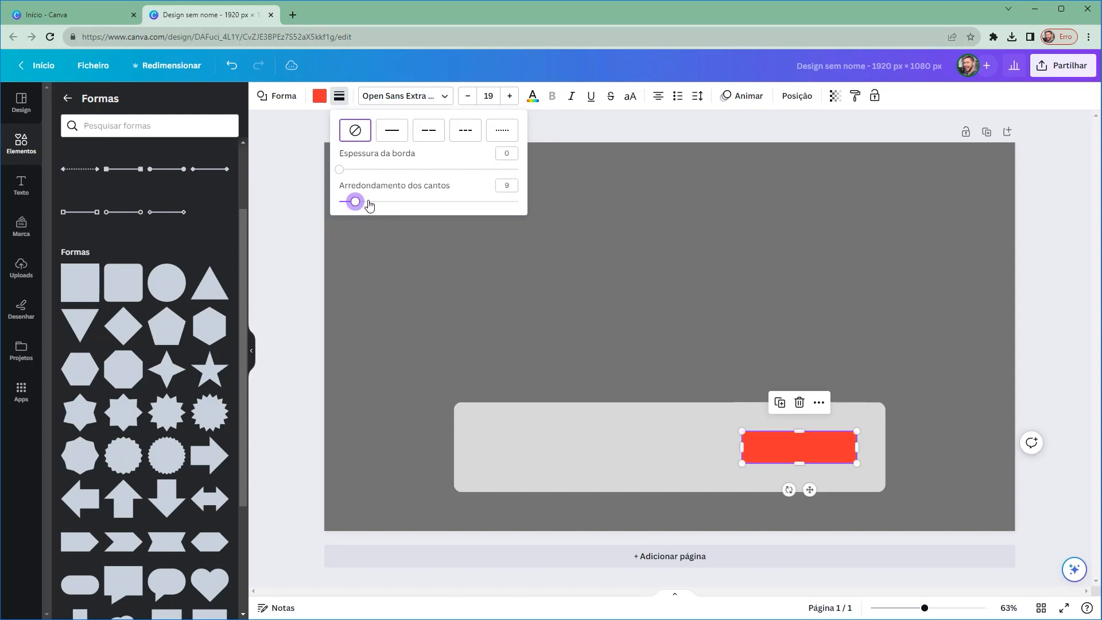
{"action": "left_click", "coordinate": [292, 273]}
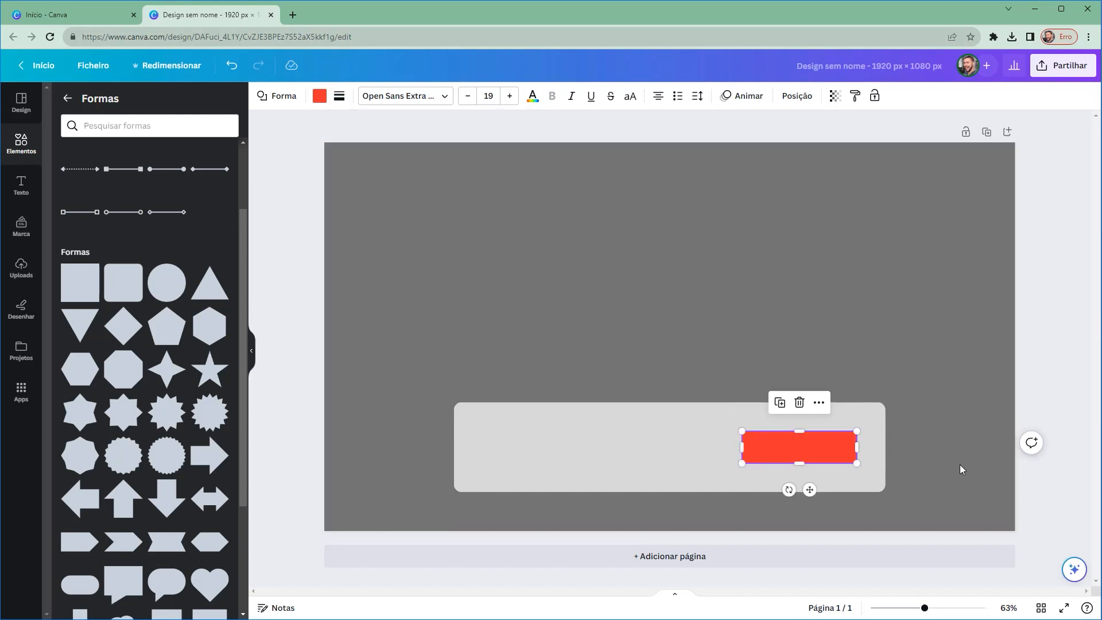
Resize the red box to 350 × 80 px in the Posição panel
{"action": "left_click", "coordinate": [838, 451]}
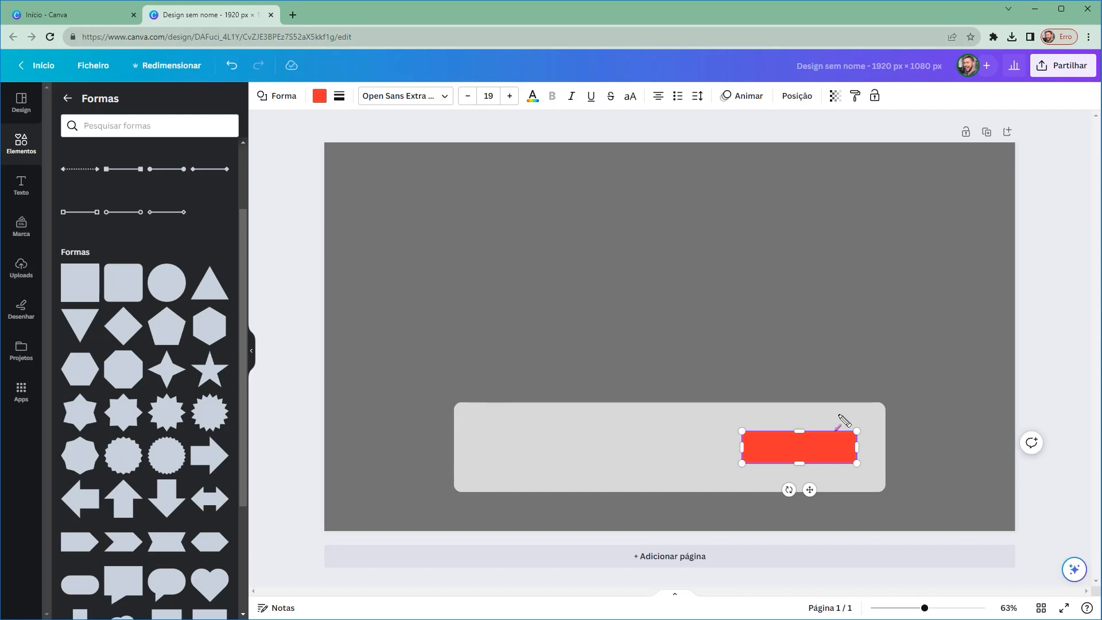
{"action": "mouse_move", "coordinate": [794, 316]}
{"action": "left_mouse_down"}
{"action": "mouse_move", "coordinate": [793, 427]}
{"action": "mouse_move", "coordinate": [782, 435]}
{"action": "mouse_move", "coordinate": [496, 340]}
{"action": "mouse_move", "coordinate": [768, 116]}
{"action": "left_mouse_up"}
{"action": "left_click", "coordinate": [797, 95]}
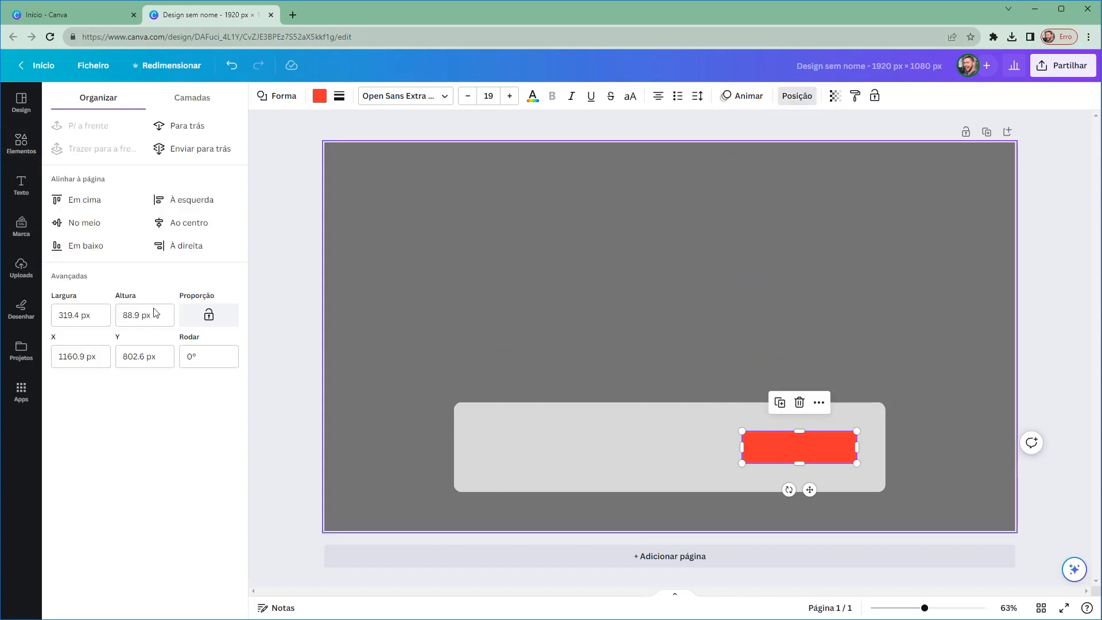
{"action": "left_click", "coordinate": [106, 313]}
{"action": "key", "text": "ctrl+a"}
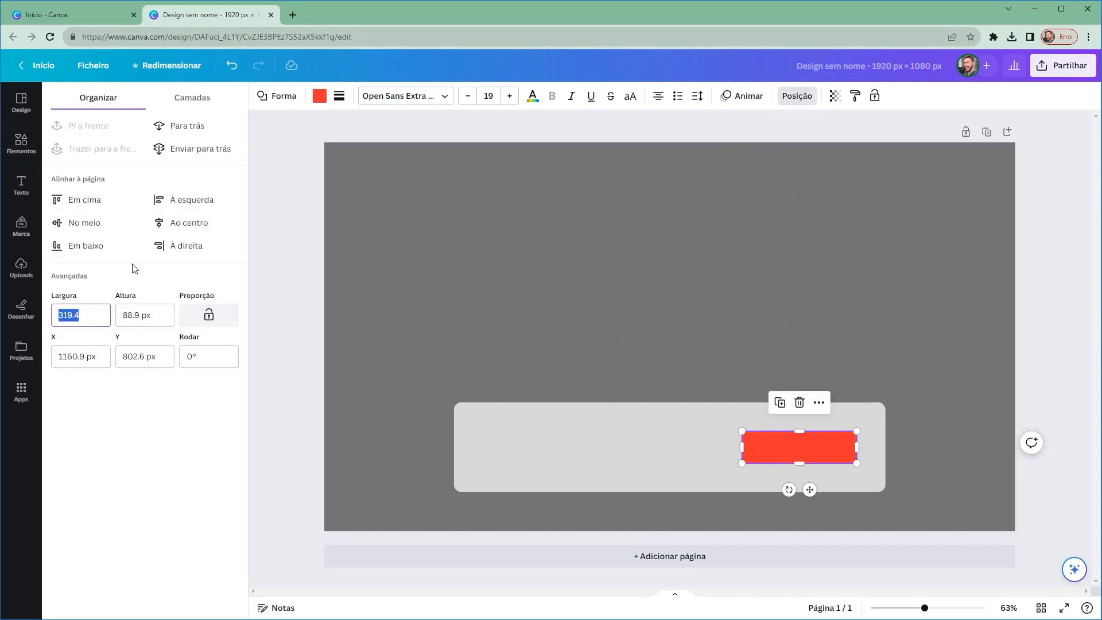
{"action": "type", "text": "350"}
{"action": "key", "text": "Tab"}
{"action": "type", "text": "80"}
{"action": "key", "text": "Return"}
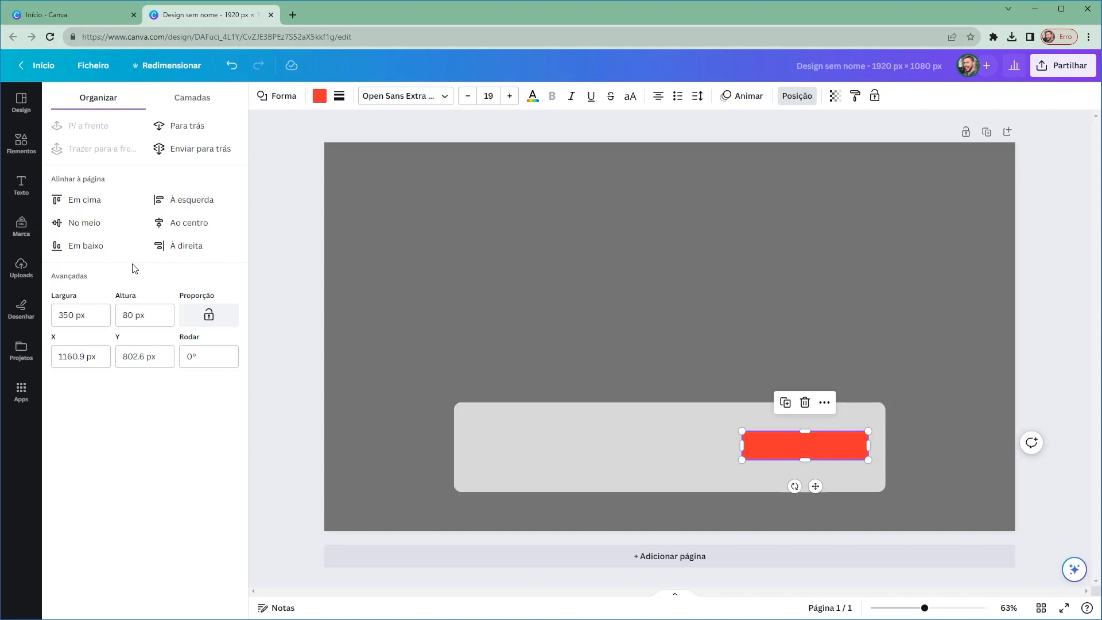
Shift the red box slightly left inside the grey bar, removing an accidentally added page
{"action": "left_click", "coordinate": [925, 554]}
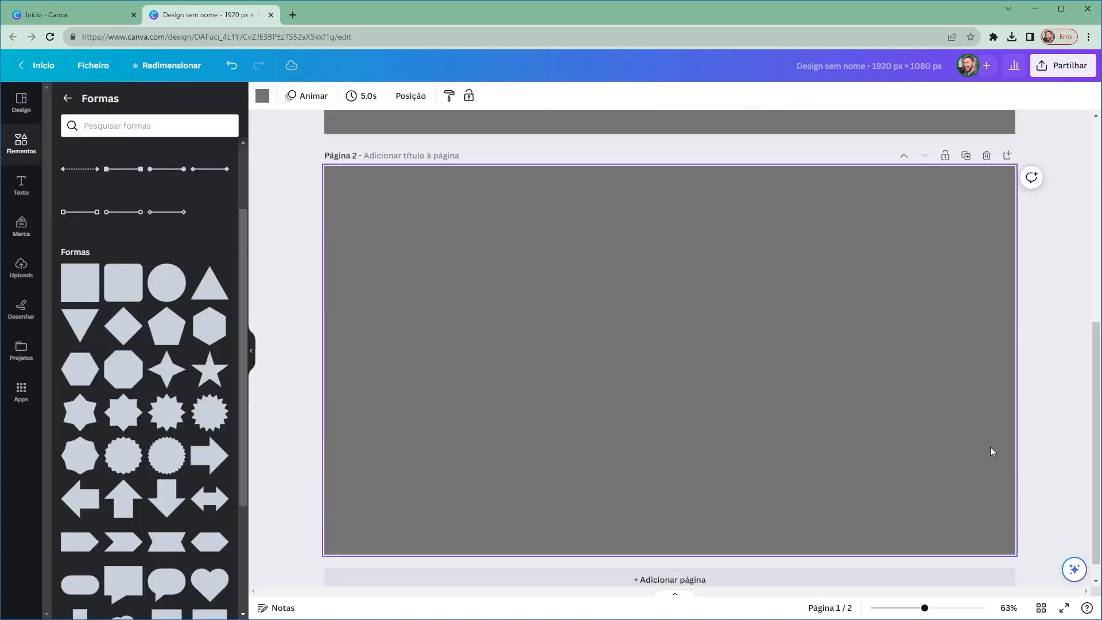
{"action": "left_click", "coordinate": [985, 134]}
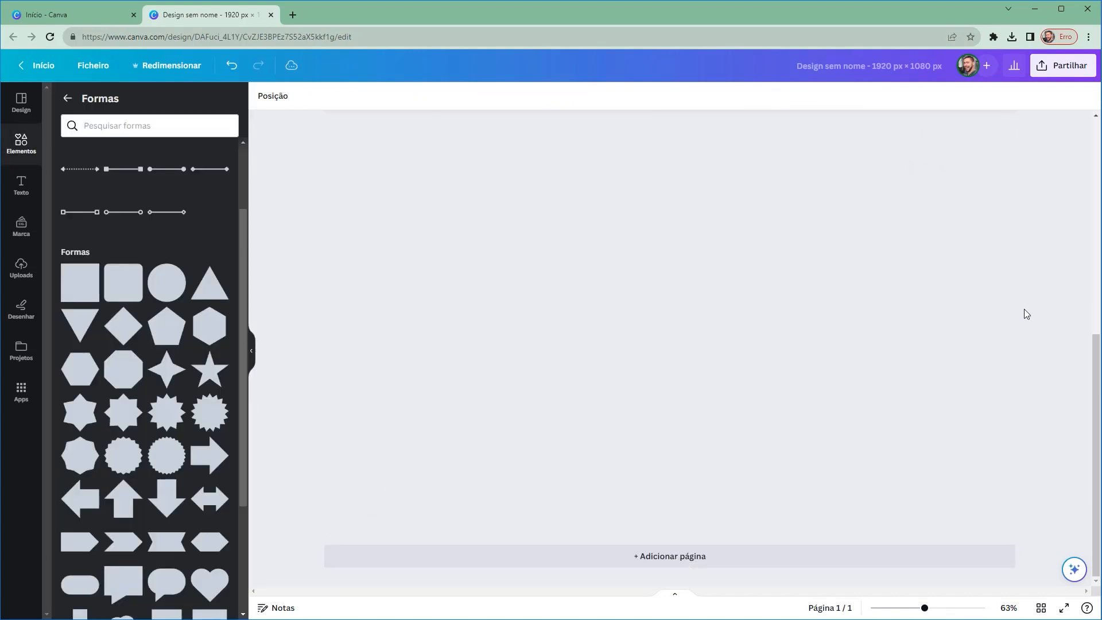
{"action": "left_click", "coordinate": [811, 459]}
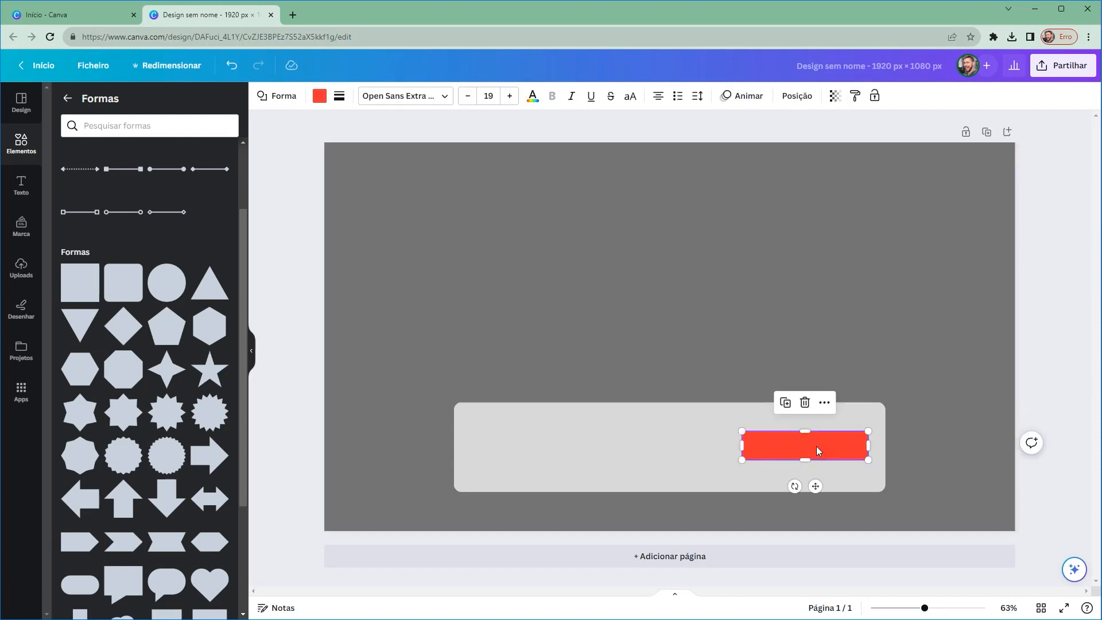
{"action": "mouse_move", "coordinate": [816, 446]}
{"action": "left_mouse_down"}
{"action": "mouse_move", "coordinate": [802, 450]}
{"action": "mouse_move", "coordinate": [801, 438]}
{"action": "mouse_move", "coordinate": [799, 448]}
{"action": "mouse_move", "coordinate": [821, 449]}
{"action": "mouse_move", "coordinate": [794, 452]}
{"action": "left_mouse_up"}
{"action": "key", "text": "ctrl+alt+d"}
{"action": "left_click_drag", "start_coordinate": [935, 329], "coordinate": [866, 439]}
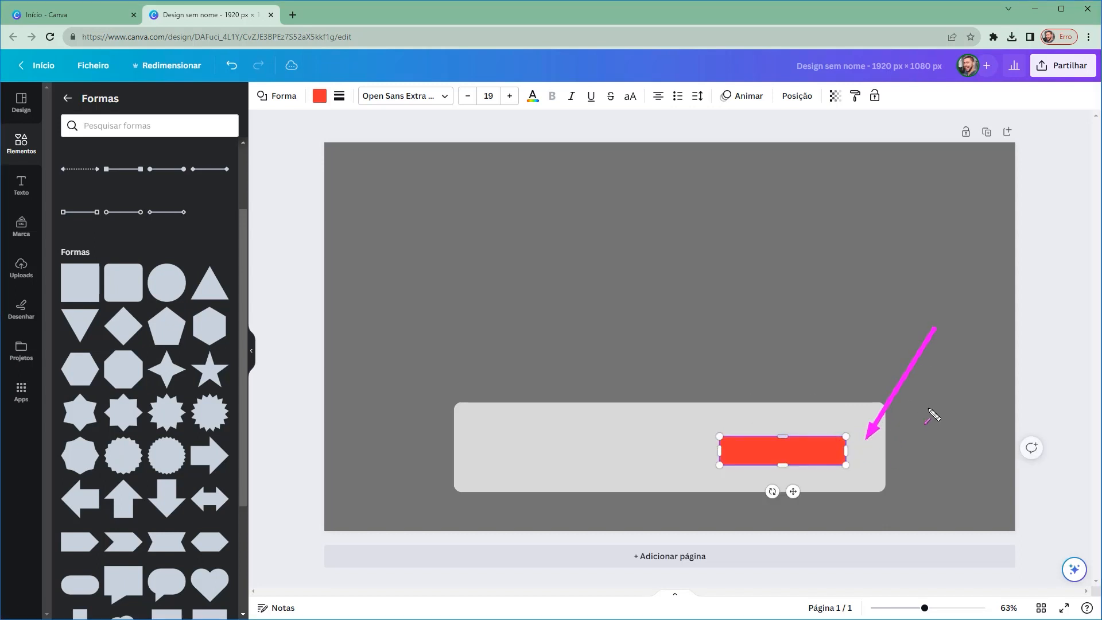
{"action": "key", "text": "Escape"}
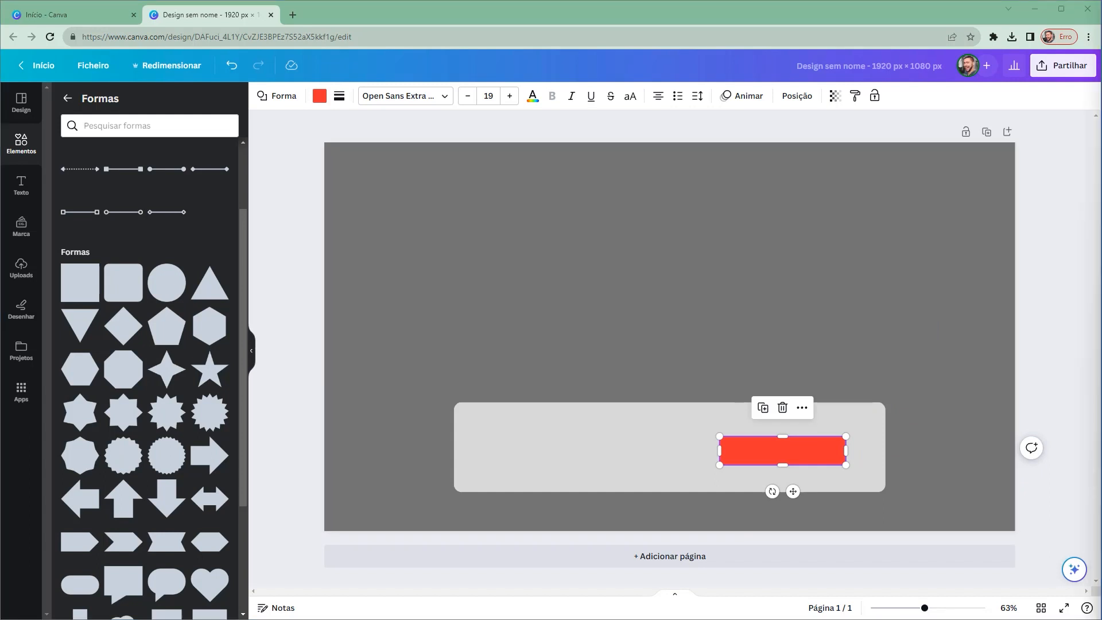
{"action": "left_click", "coordinate": [1053, 411]}
Bring the main Elementos library back up in the sidebar
{"action": "key", "text": "ctrl+alt+d"}
{"action": "mouse_move", "coordinate": [488, 486]}
{"action": "left_mouse_down"}
{"action": "mouse_move", "coordinate": [494, 472]}
{"action": "mouse_move", "coordinate": [557, 452]}
{"action": "mouse_move", "coordinate": [479, 465]}
{"action": "left_mouse_up"}
{"action": "key", "text": "e"}
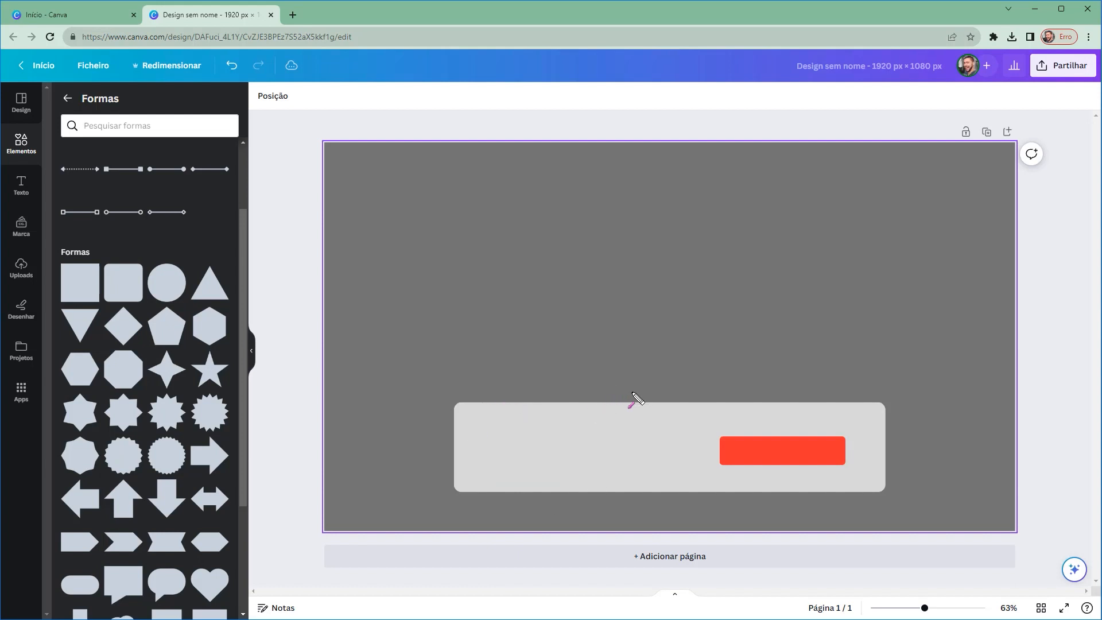
{"action": "left_click_drag", "start_coordinate": [641, 343], "coordinate": [19, 145]}
{"action": "key", "text": "Escape"}
{"action": "left_click", "coordinate": [18, 145]}
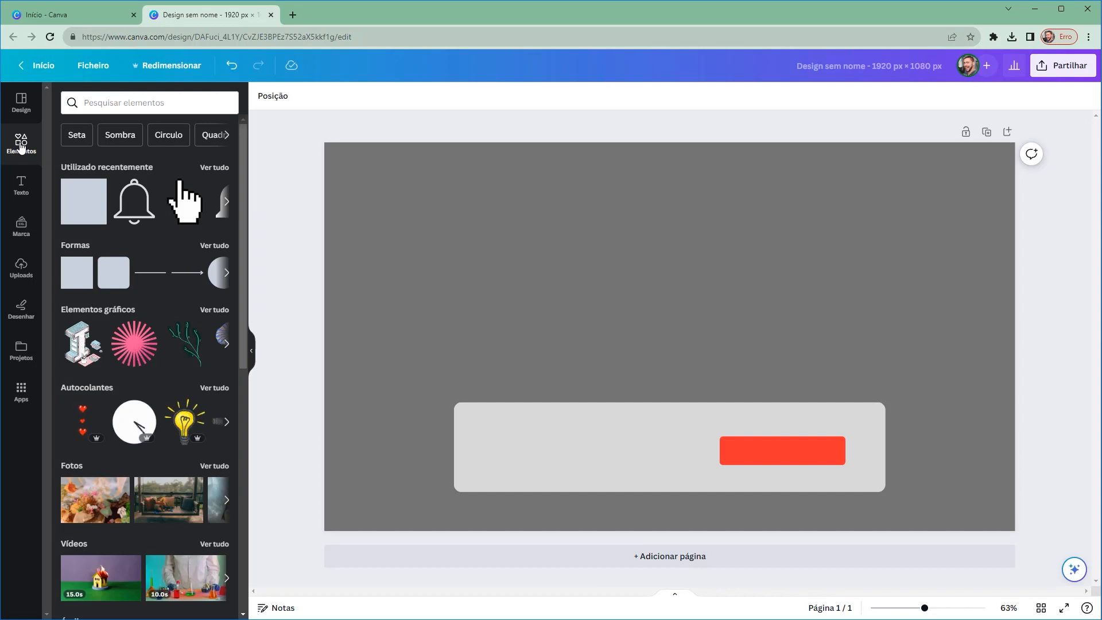
Add a circle frame from Quadros, shrink it and place it at the grey bar's left end
{"action": "left_click_drag", "start_coordinate": [236, 189], "coordinate": [236, 404]}
{"action": "left_click", "coordinate": [82, 459]}
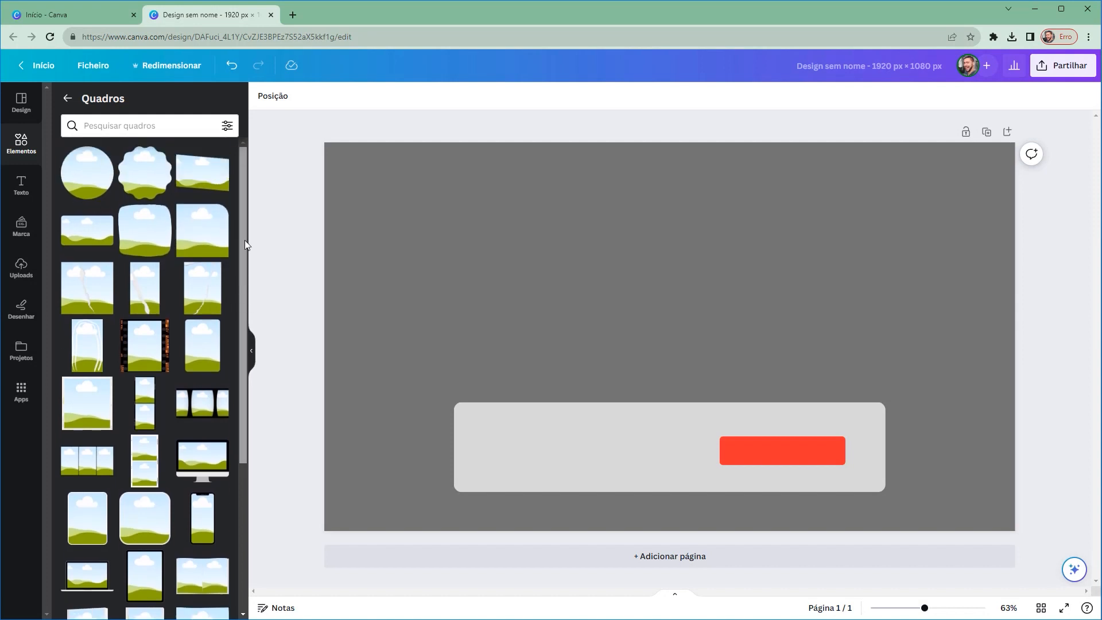
{"action": "left_click", "coordinate": [89, 182]}
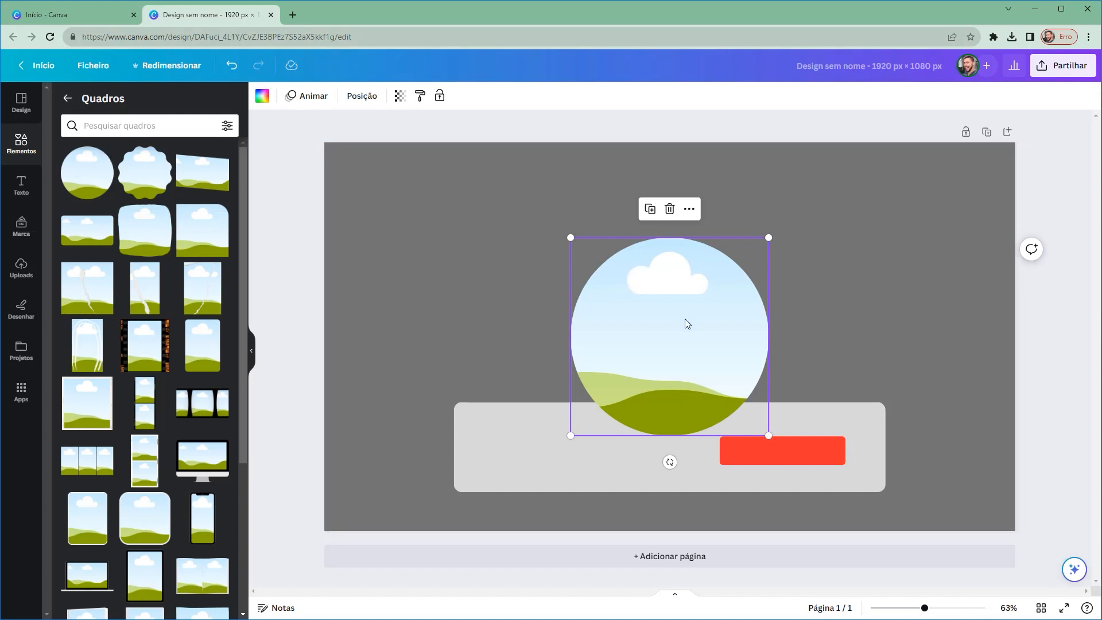
{"action": "left_click_drag", "start_coordinate": [674, 336], "coordinate": [561, 446]}
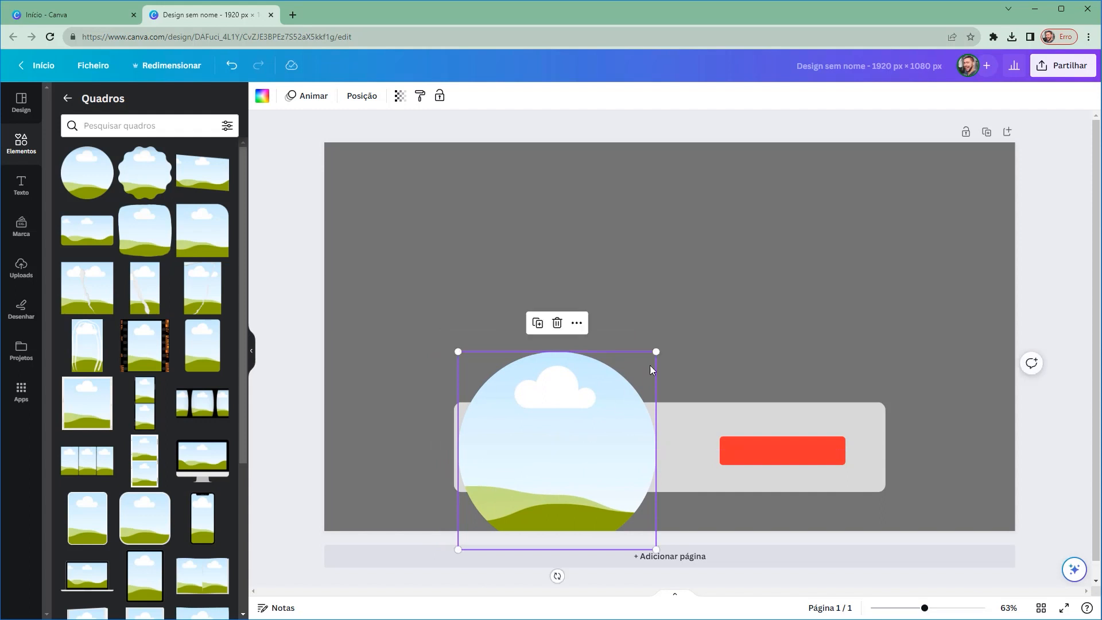
{"action": "left_click_drag", "start_coordinate": [654, 352], "coordinate": [591, 412]}
{"action": "left_click_drag", "start_coordinate": [568, 455], "coordinate": [519, 445]}
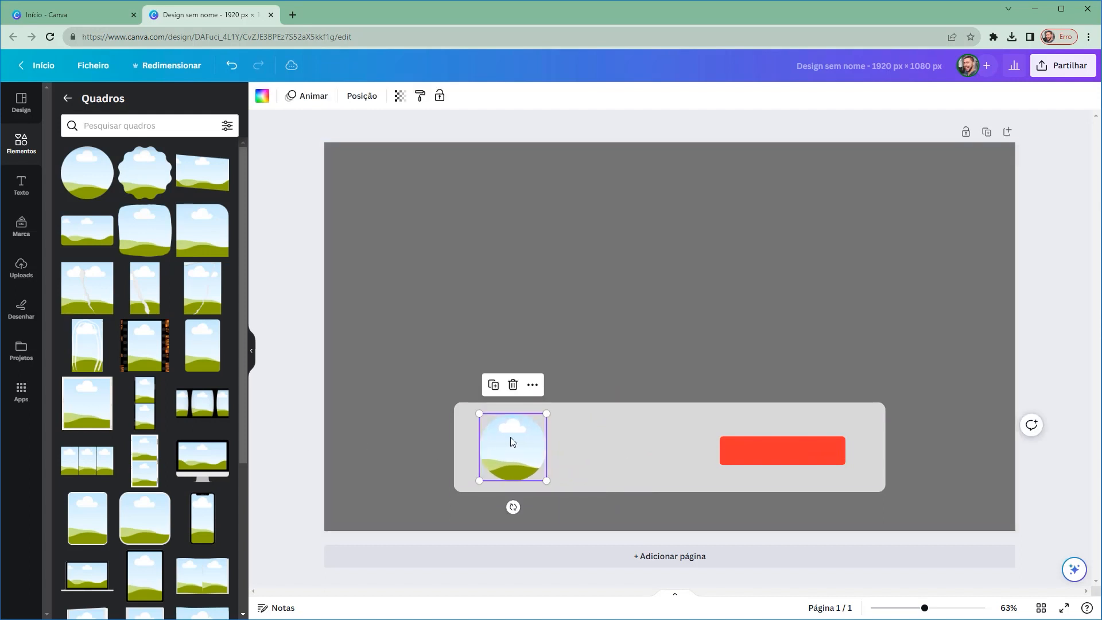
Adjust the circle frame's placement on the bar and show the Texto options
{"action": "left_click", "coordinate": [1092, 323]}
{"action": "left_click", "coordinate": [545, 441]}
{"action": "mouse_move", "coordinate": [598, 326]}
{"action": "left_mouse_down"}
{"action": "mouse_move", "coordinate": [527, 443]}
{"action": "mouse_move", "coordinate": [499, 434]}
{"action": "mouse_move", "coordinate": [505, 459]}
{"action": "left_mouse_up"}
{"action": "left_click", "coordinate": [1024, 315]}
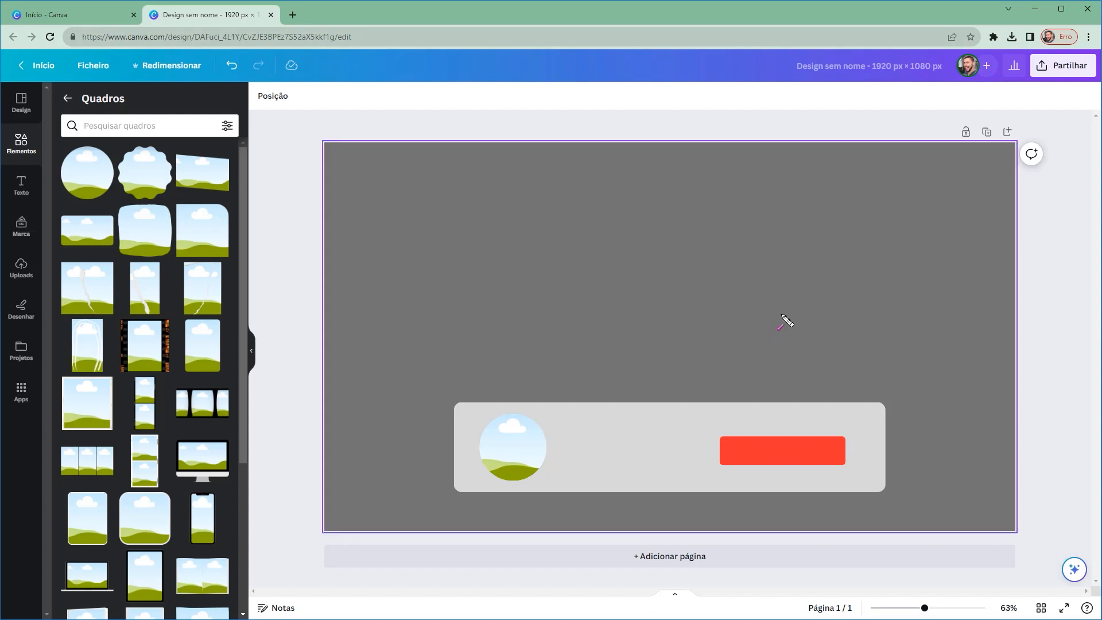
{"action": "mouse_move", "coordinate": [715, 310]}
{"action": "left_mouse_down"}
{"action": "mouse_move", "coordinate": [656, 430]}
{"action": "mouse_move", "coordinate": [668, 376]}
{"action": "mouse_move", "coordinate": [661, 397]}
{"action": "mouse_move", "coordinate": [1039, 103]}
{"action": "mouse_move", "coordinate": [1023, 109]}
{"action": "left_mouse_up"}
{"action": "key", "text": "Escape"}
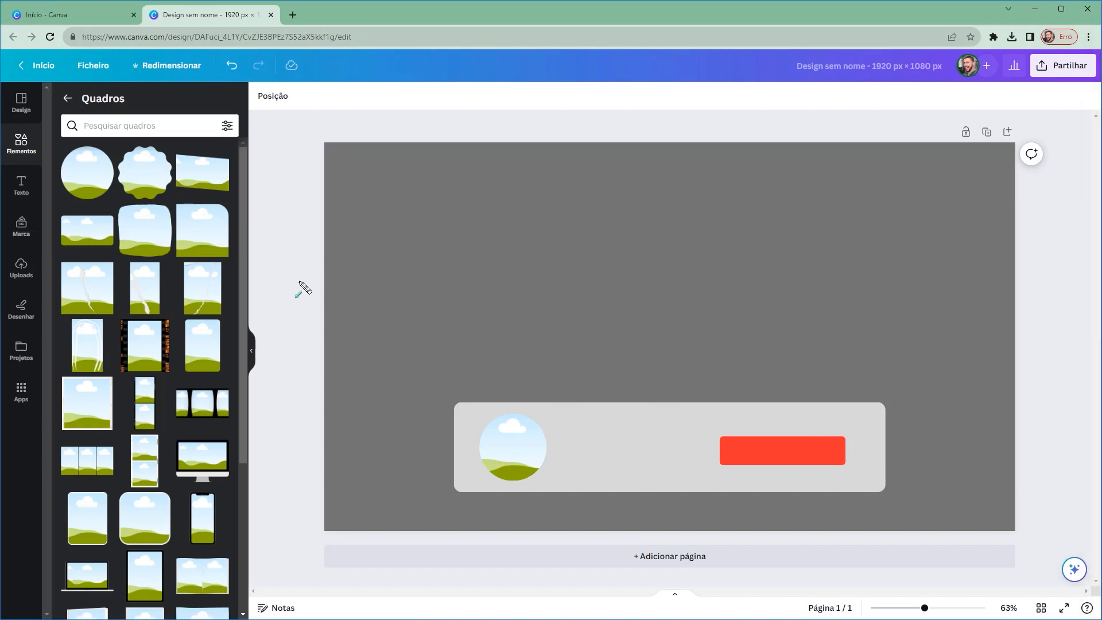
{"action": "left_click_drag", "start_coordinate": [347, 231], "coordinate": [27, 187]}
{"action": "left_click", "coordinate": [20, 184]}
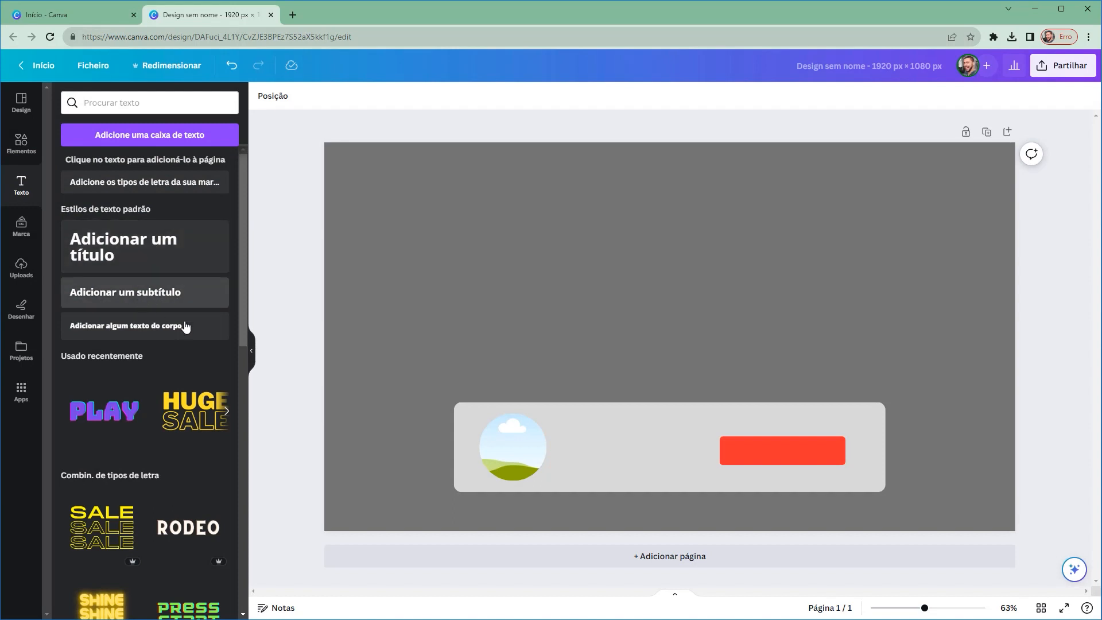
Add a body text box with the presenter's name and move it into the grey card
{"action": "left_click", "coordinate": [142, 332]}
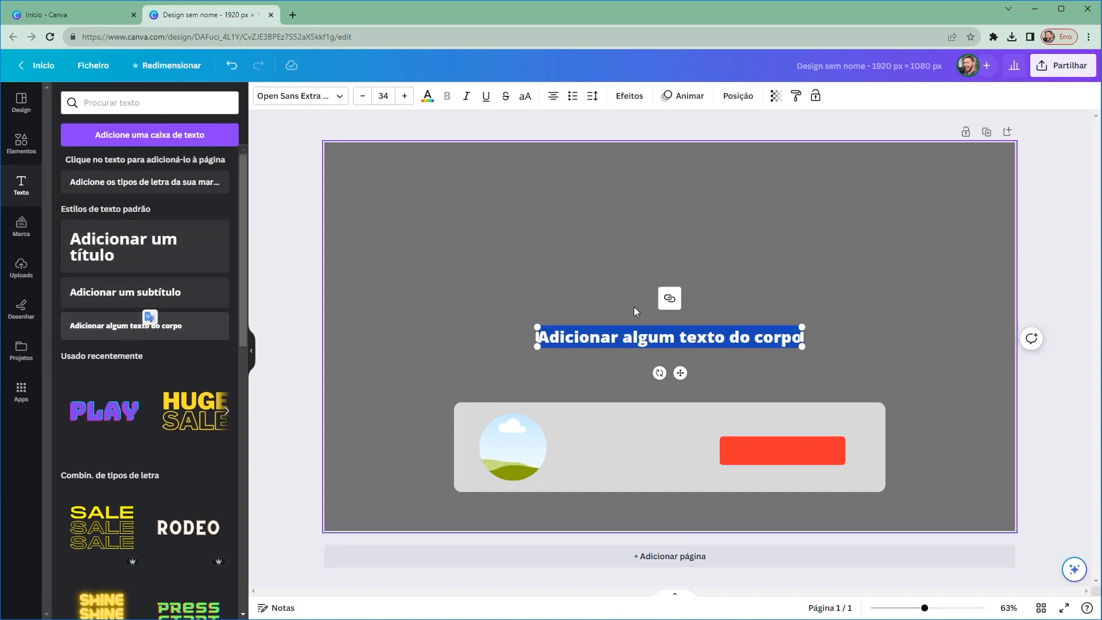
{"action": "type", "text": "Hebe"}
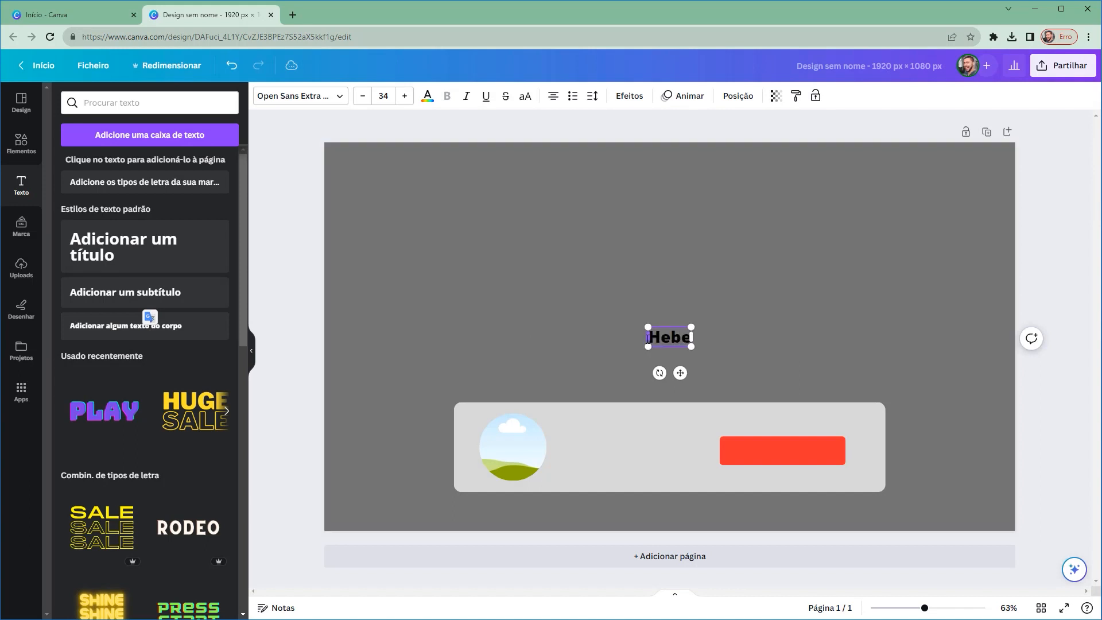
{"action": "type", "text": "r Simeoni"}
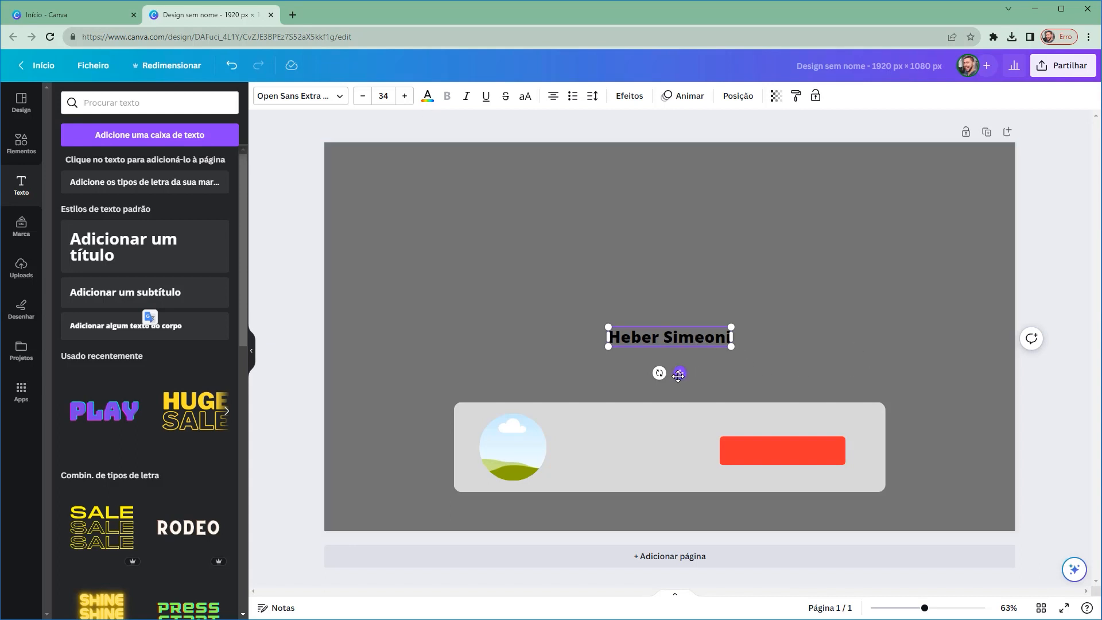
{"action": "left_click_drag", "start_coordinate": [682, 375], "coordinate": [627, 488]}
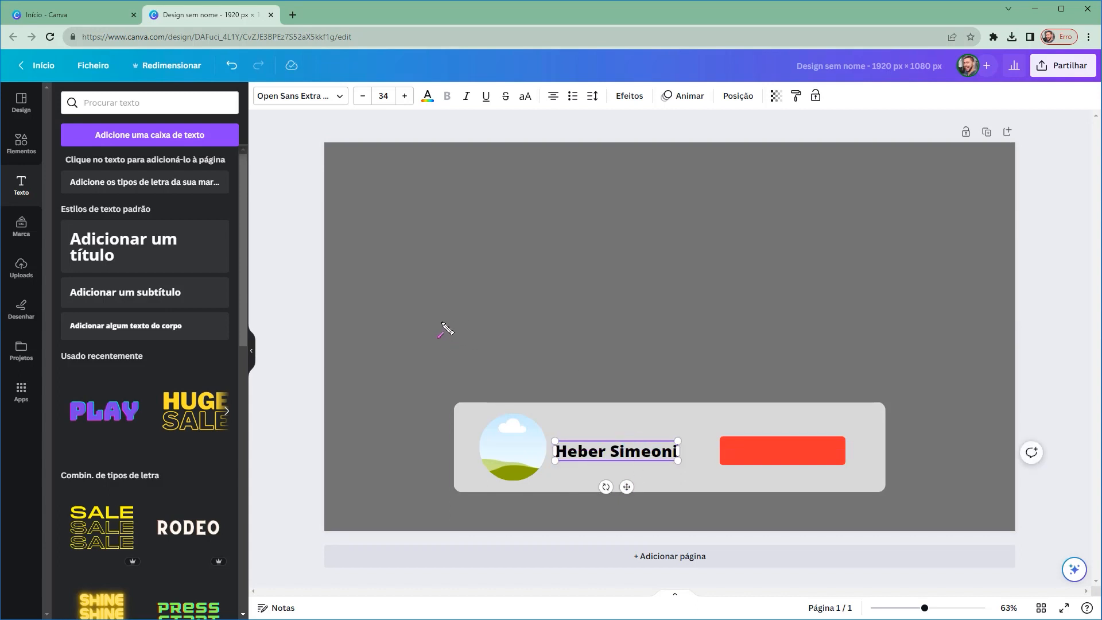
{"action": "left_click_drag", "start_coordinate": [361, 413], "coordinate": [428, 107]}
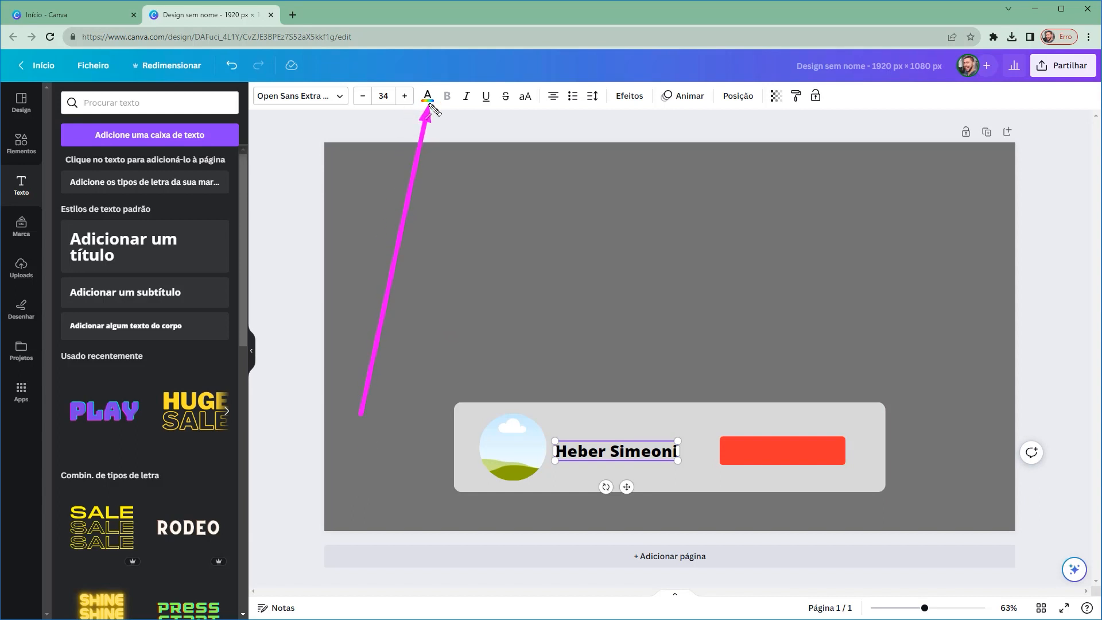
Make the name text a custom dark grey, #3B3B3B
{"action": "left_click", "coordinate": [429, 102]}
{"action": "left_click", "coordinate": [99, 304]}
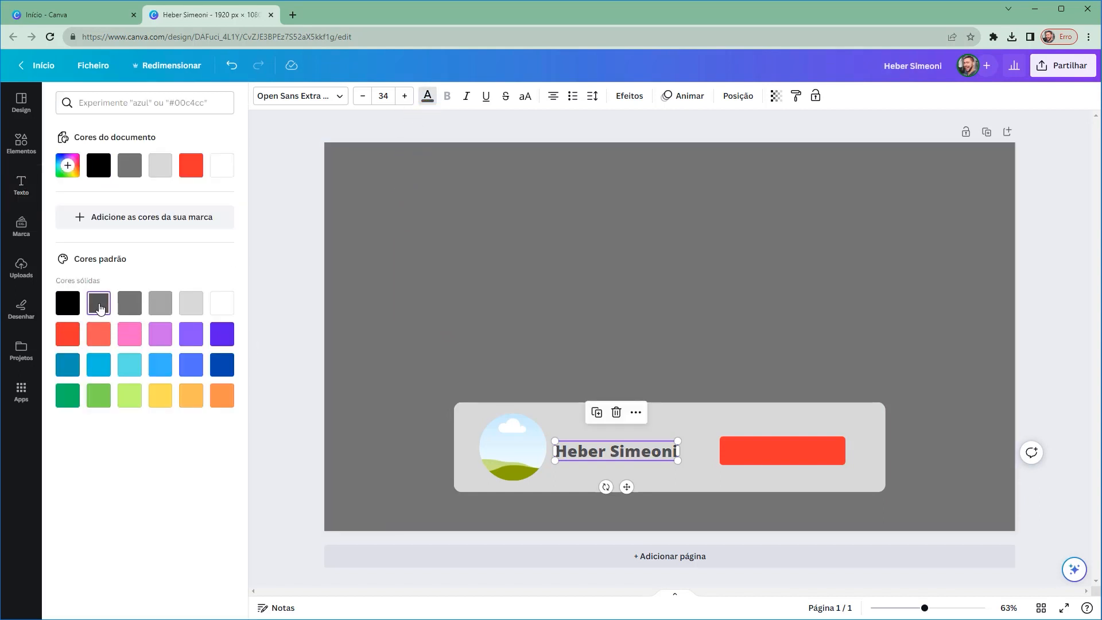
{"action": "left_click", "coordinate": [68, 167]}
{"action": "left_click", "coordinate": [68, 237]}
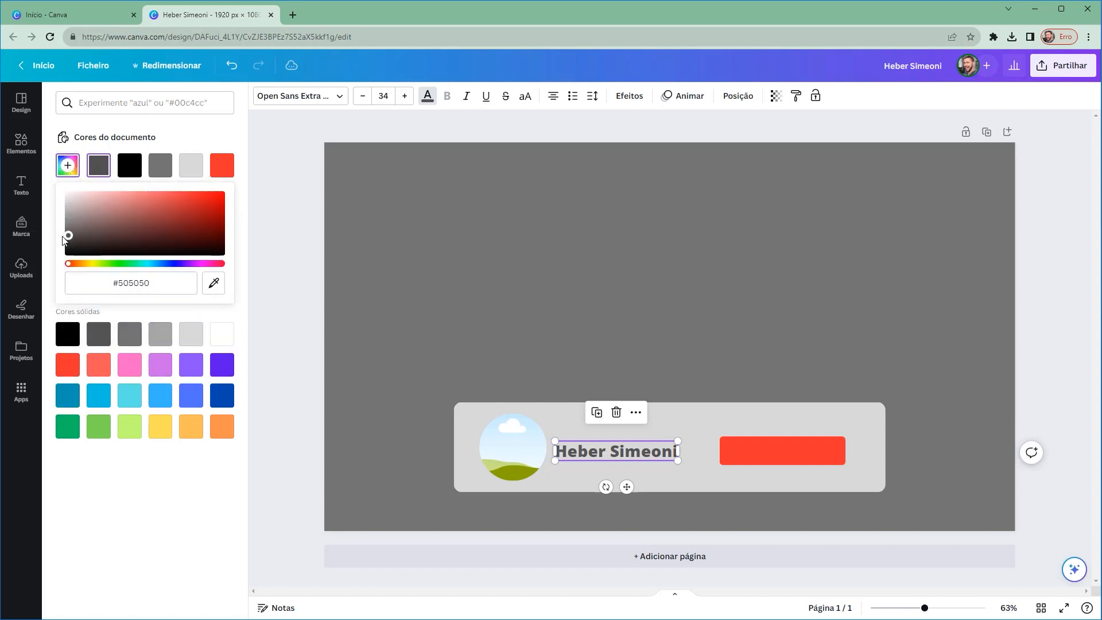
{"action": "left_click_drag", "start_coordinate": [63, 236], "coordinate": [62, 240]}
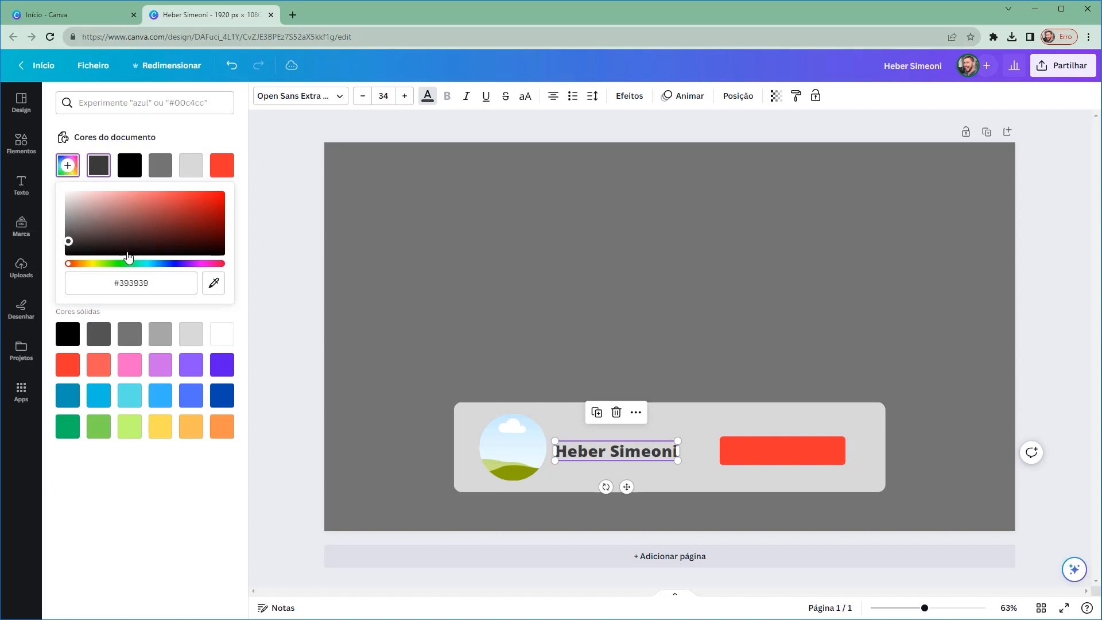
{"action": "left_click", "coordinate": [306, 427]}
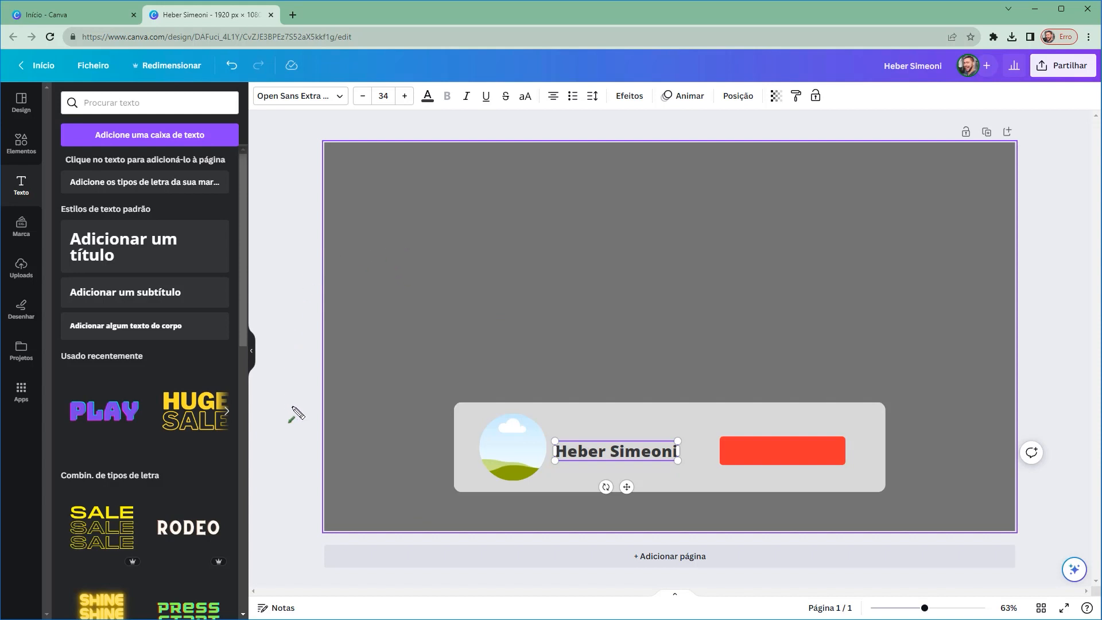
Change the name's font to Arial and line it up with the red bar
{"action": "mouse_move", "coordinate": [279, 356]}
{"action": "left_mouse_down"}
{"action": "mouse_move", "coordinate": [306, 123]}
{"action": "mouse_move", "coordinate": [287, 106]}
{"action": "left_mouse_up"}
{"action": "left_click", "coordinate": [296, 99]}
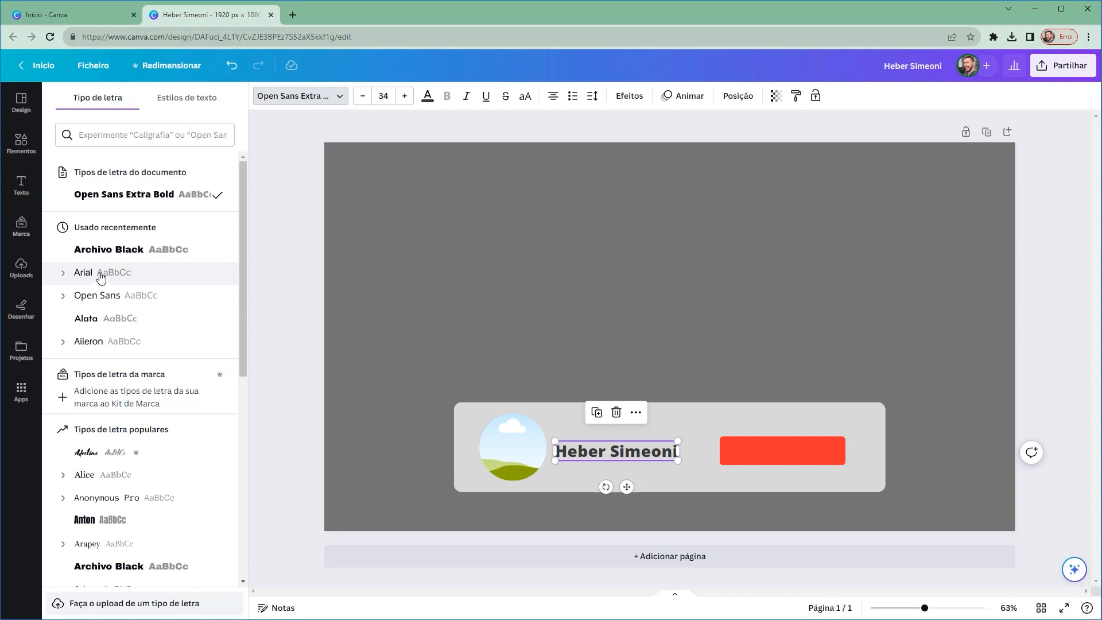
{"action": "left_click_drag", "start_coordinate": [243, 269], "coordinate": [241, 368]}
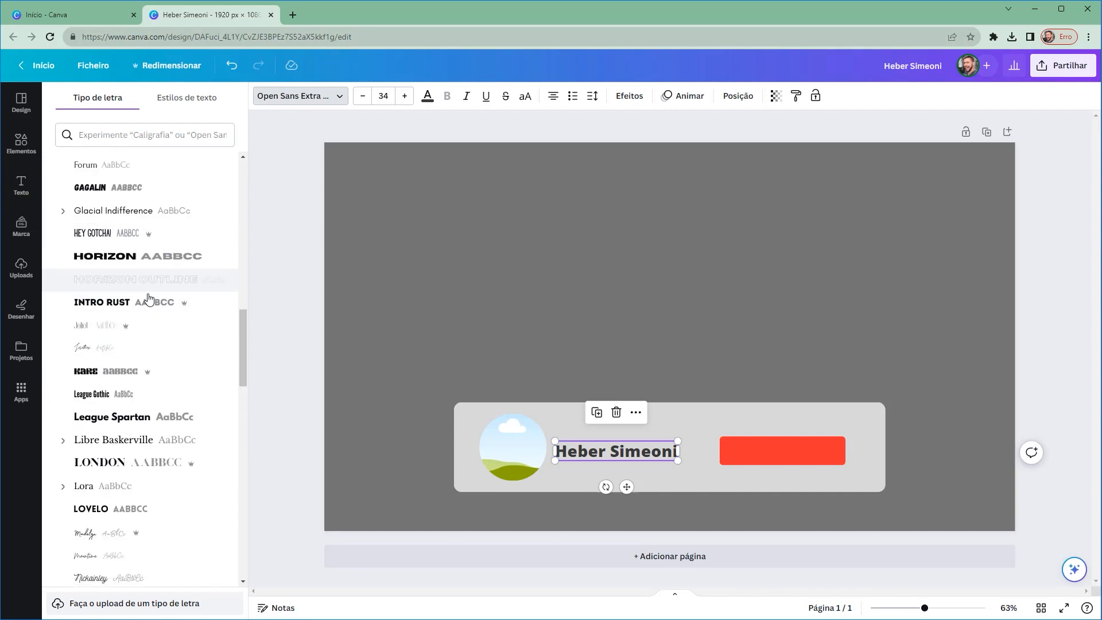
{"action": "left_click_drag", "start_coordinate": [244, 357], "coordinate": [253, 166]}
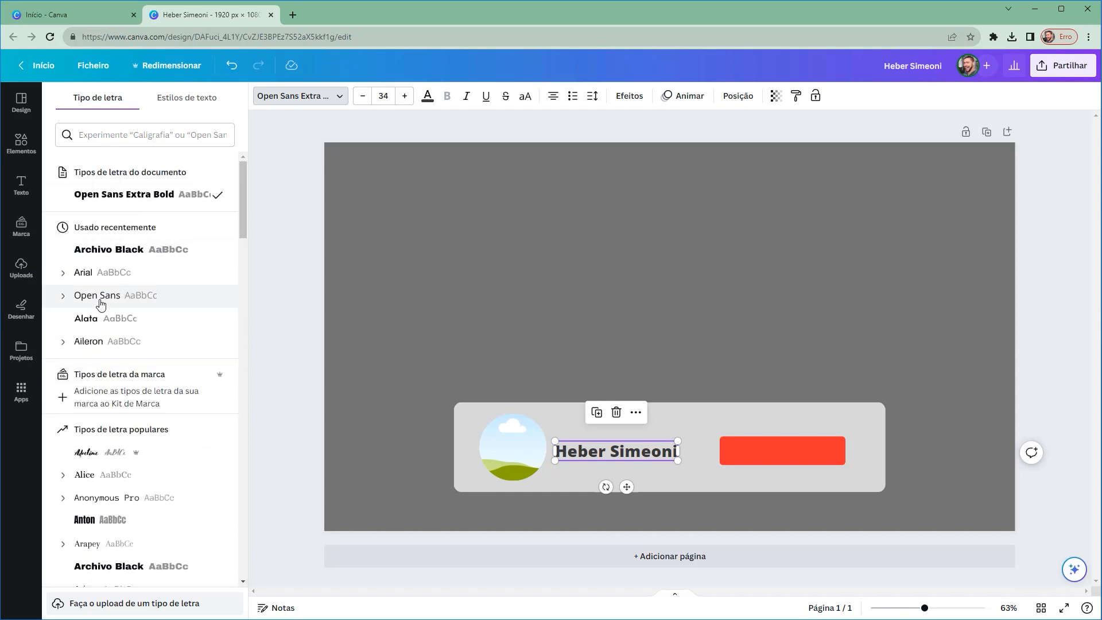
{"action": "left_click", "coordinate": [106, 274]}
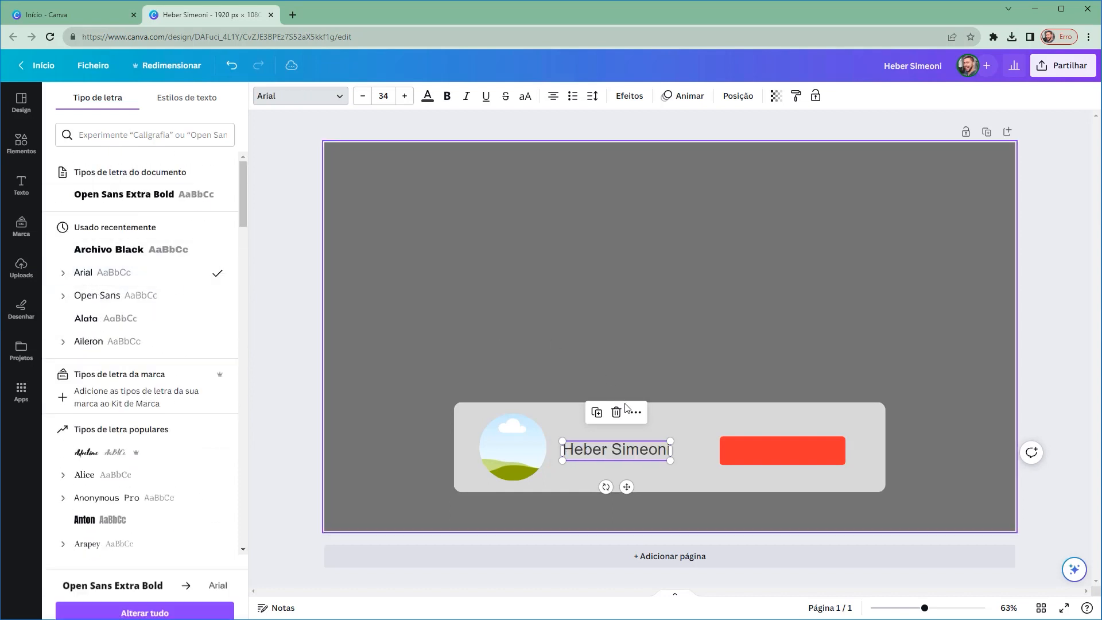
{"action": "left_click_drag", "start_coordinate": [597, 451], "coordinate": [599, 448]}
{"action": "left_click", "coordinate": [307, 446]}
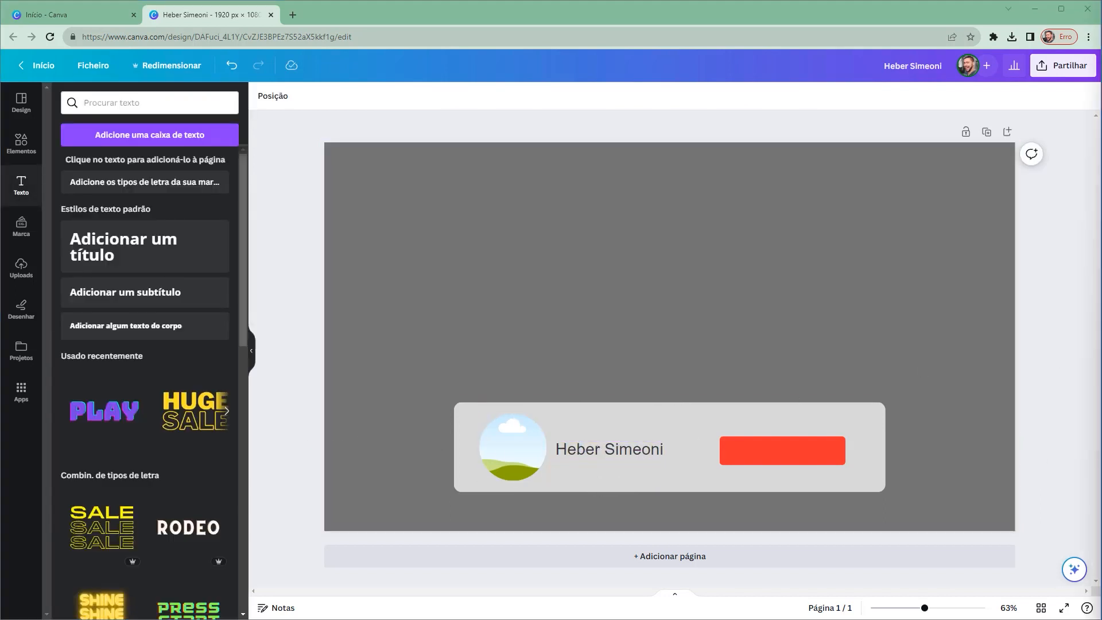
Duplicate the name onto the red button, retype it as INSCREVA-SE and shrink it slightly
{"action": "left_click", "coordinate": [632, 456]}
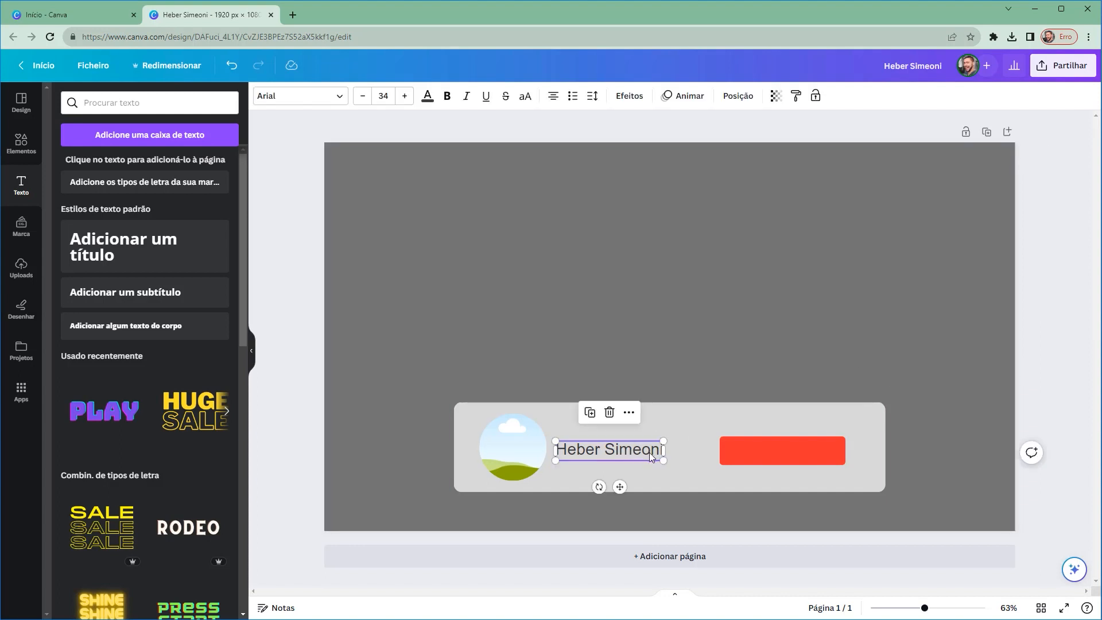
{"action": "key", "text": "ctrl+d"}
{"action": "left_click_drag", "start_coordinate": [636, 456], "coordinate": [808, 454]}
{"action": "double_click", "coordinate": [803, 452]}
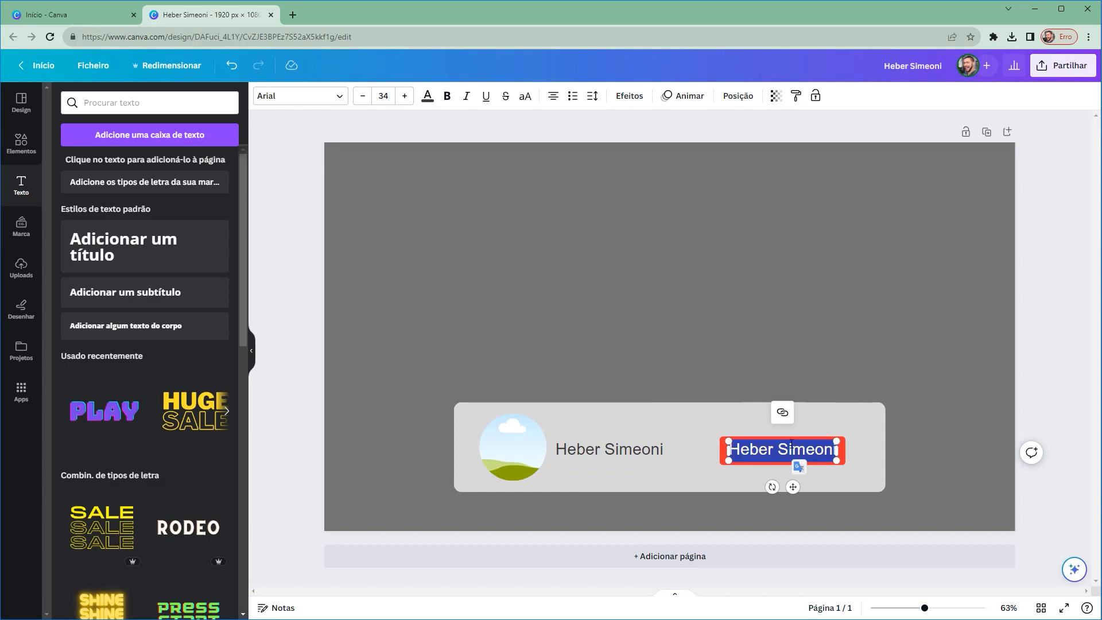
{"action": "type", "text": "INSCREVA-S"}
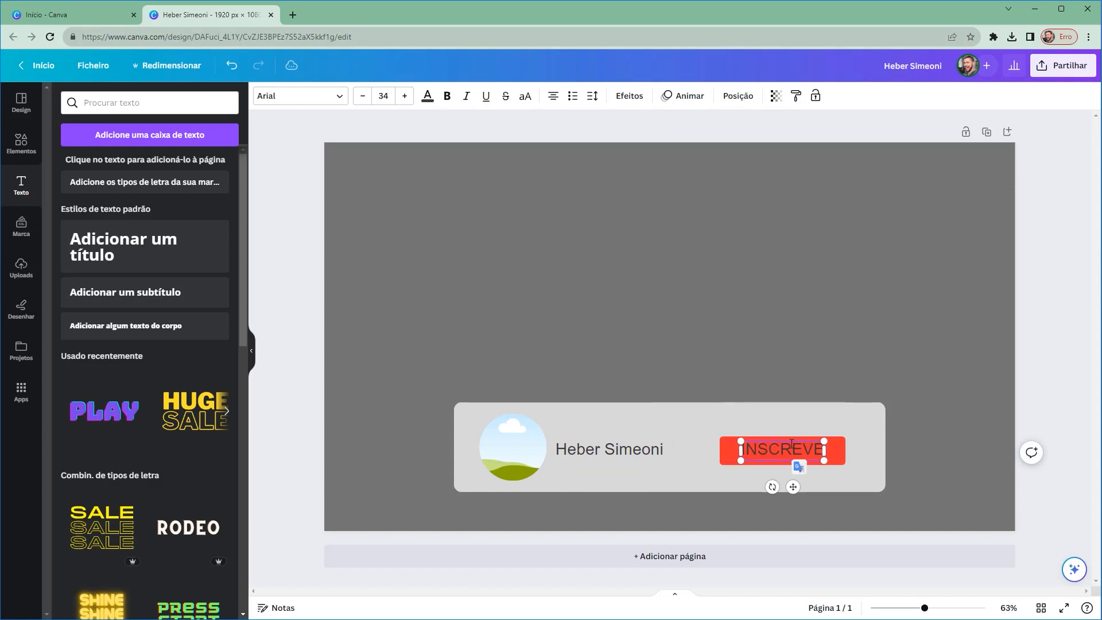
{"action": "type", "text": "E"}
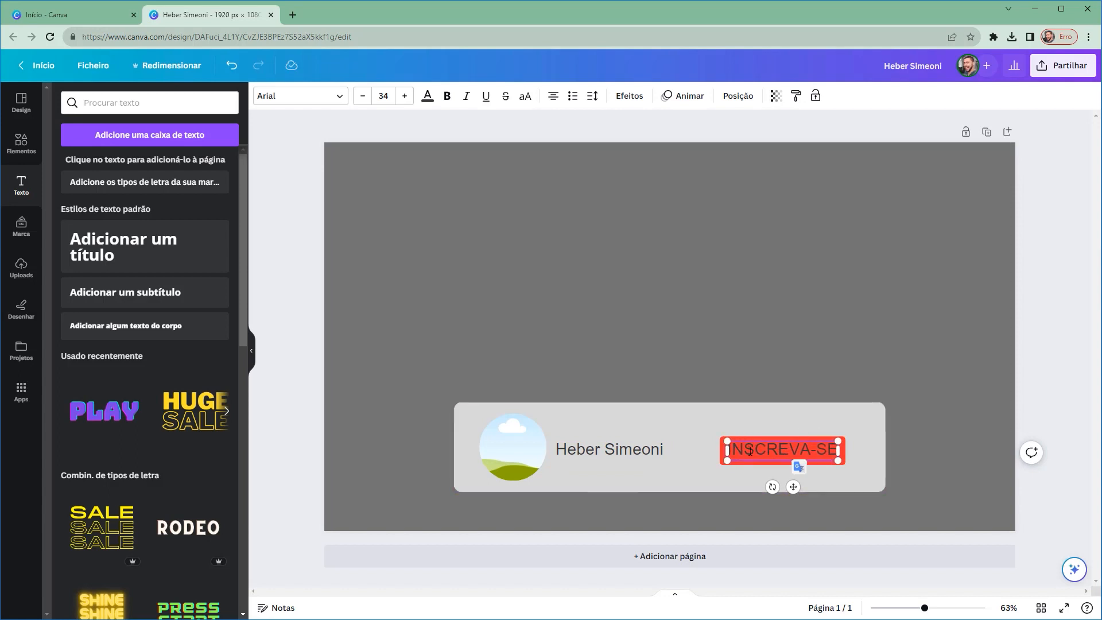
{"action": "left_click_drag", "start_coordinate": [839, 460], "coordinate": [827, 456]}
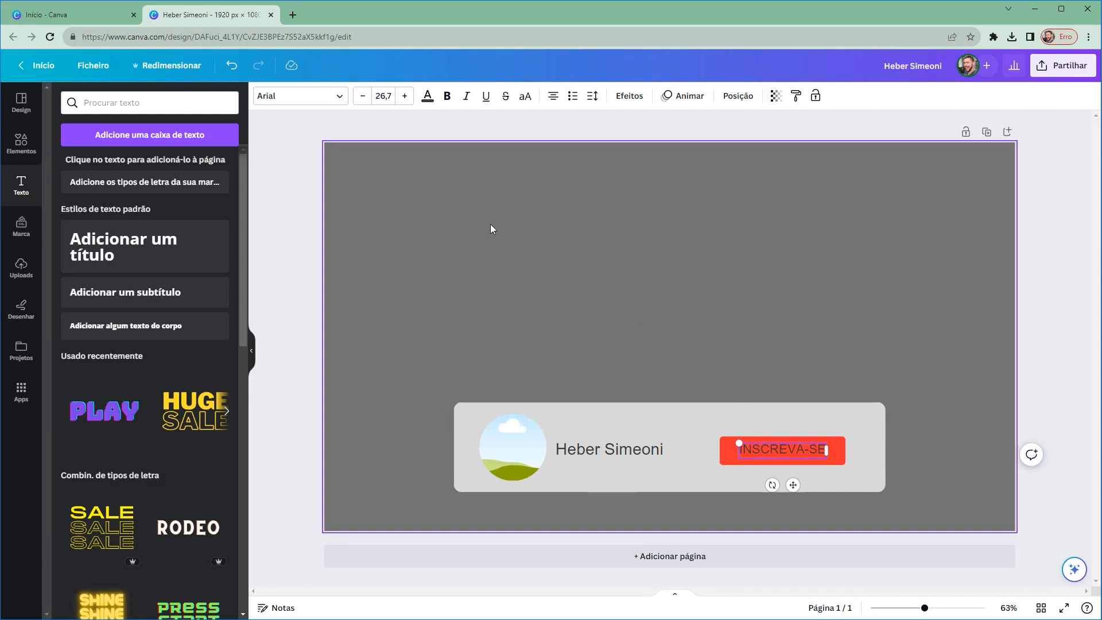
Make the INSCREVA-SE text white and nudge it up slightly
{"action": "left_click", "coordinate": [428, 96]}
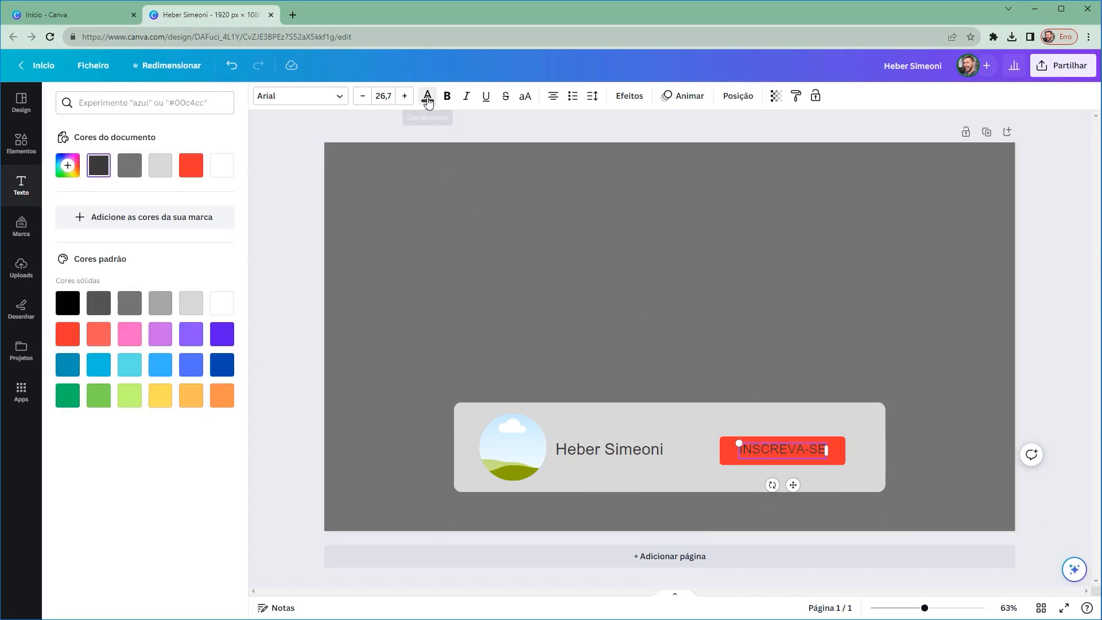
{"action": "left_click", "coordinate": [218, 166]}
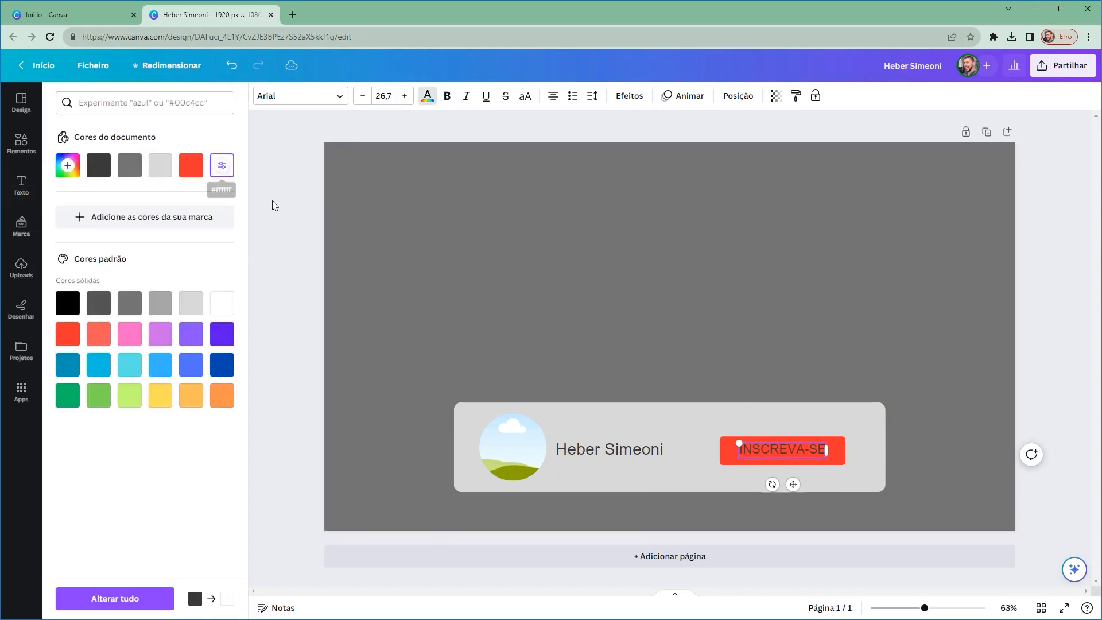
{"action": "left_click", "coordinate": [808, 451]}
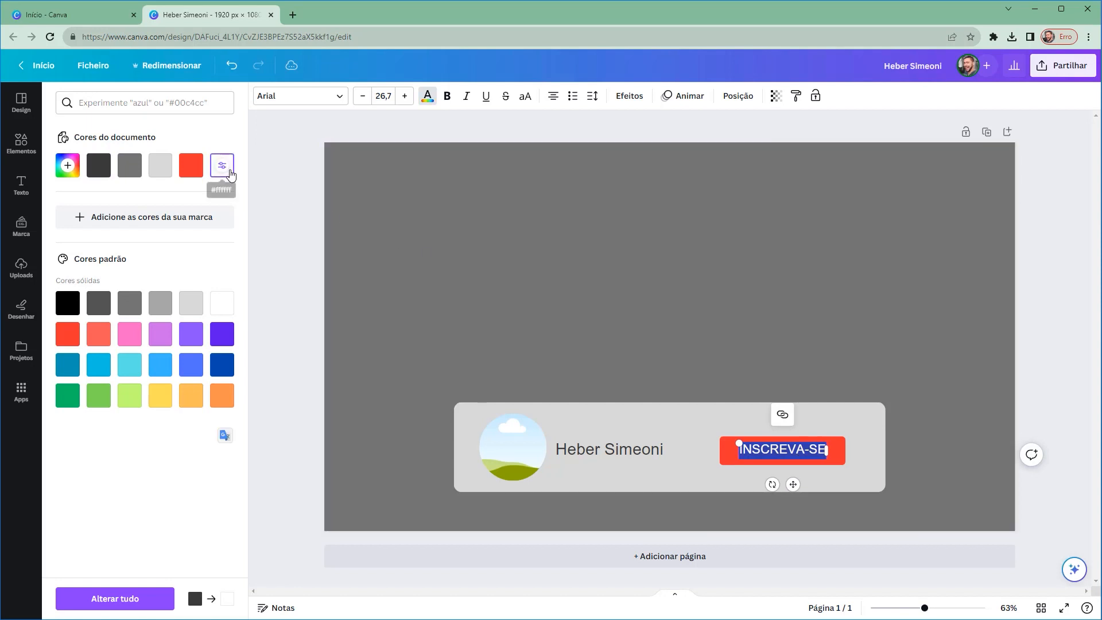
{"action": "left_click", "coordinate": [804, 455]}
{"action": "left_click", "coordinate": [919, 416]}
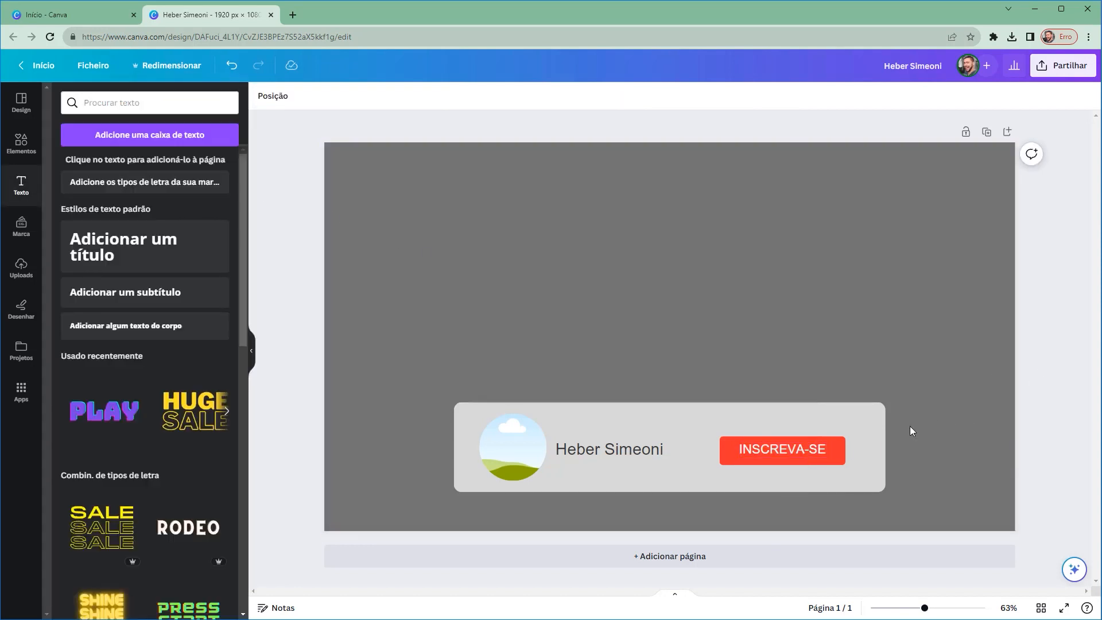
{"action": "left_click", "coordinate": [774, 449]}
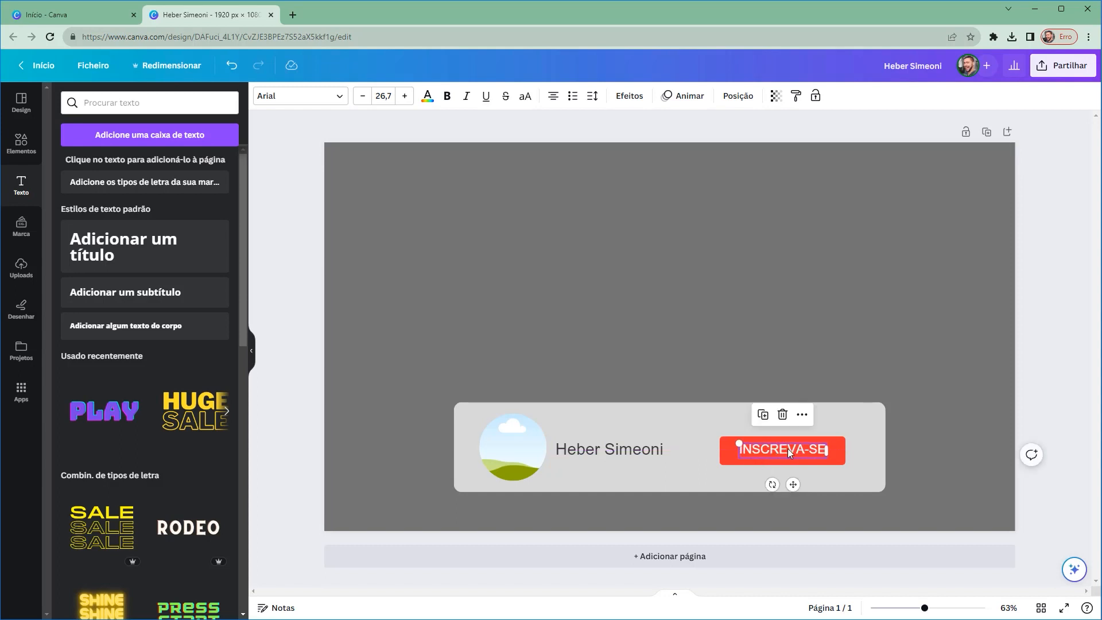
{"action": "left_click", "coordinate": [1017, 403]}
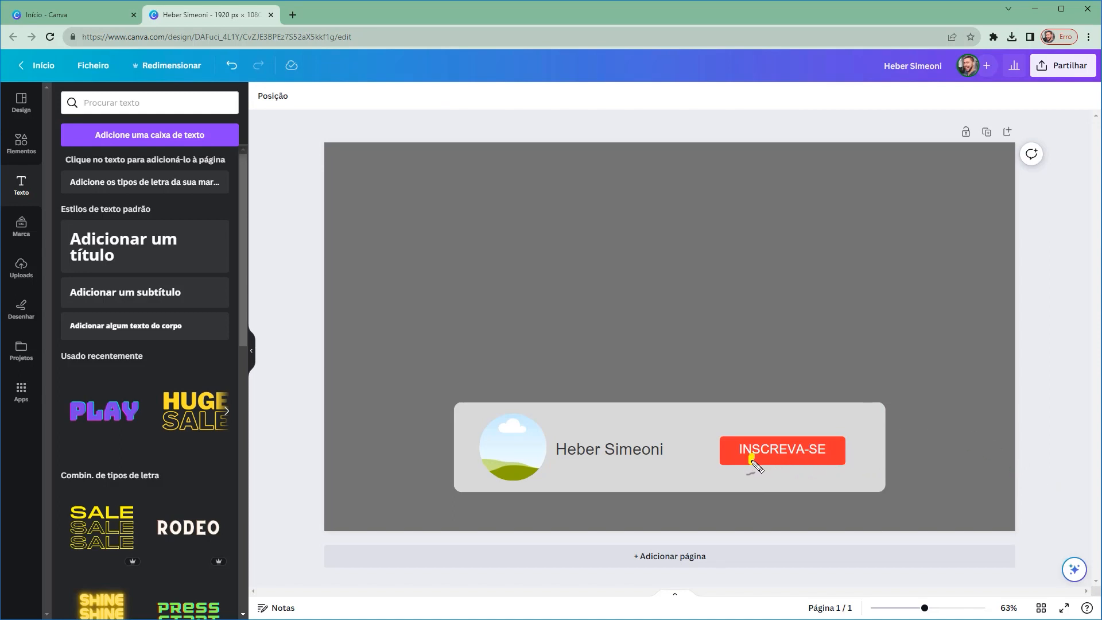
{"action": "left_click", "coordinate": [787, 451]}
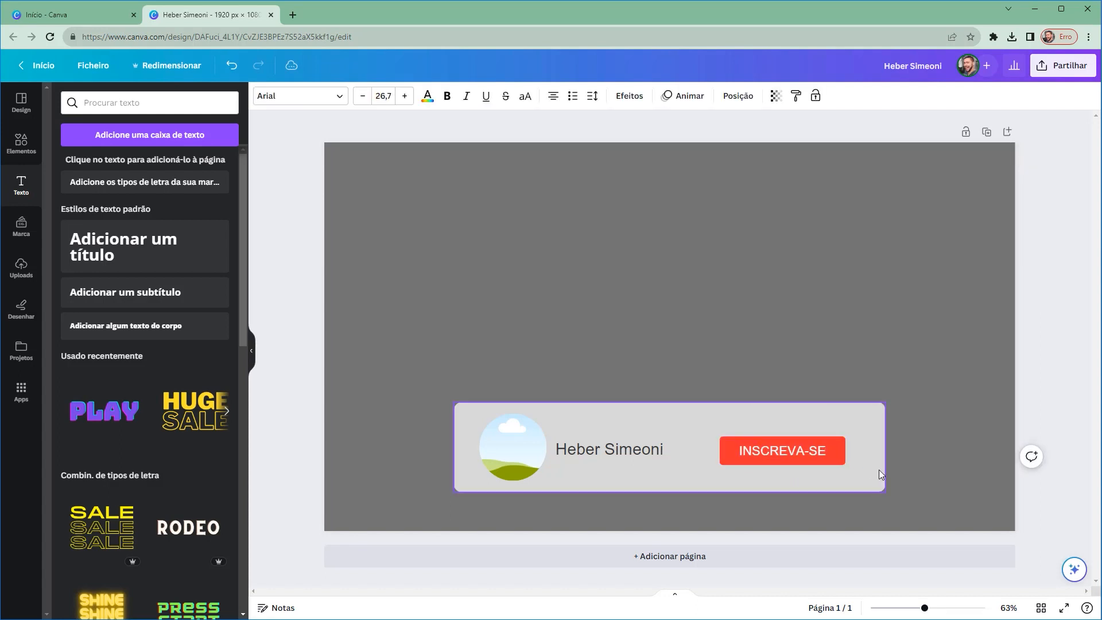
{"action": "key", "text": "Up"}
{"action": "key", "text": "Up"}
Show File Explorer on the '1 arte para PEDIR INSCRIÇÃO' folder beside the Canva page
{"action": "left_click", "coordinate": [1052, 384]}
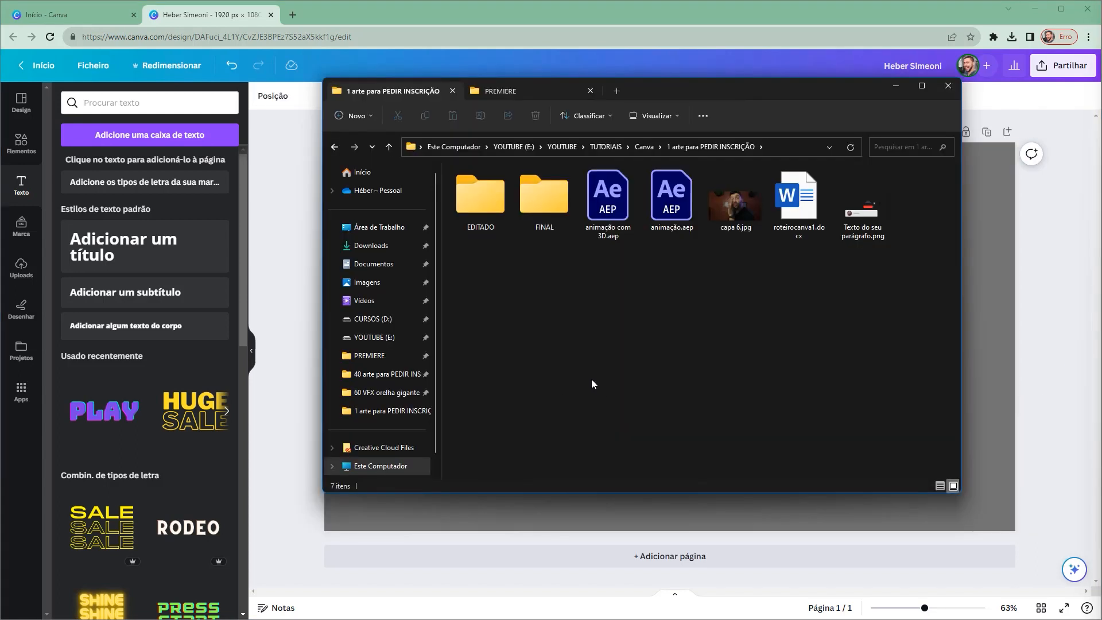
{"action": "key", "text": "ctrl+shift+3"}
{"action": "left_click_drag", "start_coordinate": [757, 390], "coordinate": [764, 377]}
{"action": "mouse_move", "coordinate": [558, 409]}
{"action": "left_mouse_down"}
{"action": "mouse_move", "coordinate": [381, 204]}
{"action": "mouse_move", "coordinate": [584, 409]}
{"action": "mouse_move", "coordinate": [464, 315]}
{"action": "mouse_move", "coordinate": [489, 380]}
{"action": "mouse_move", "coordinate": [543, 270]}
{"action": "mouse_move", "coordinate": [739, 364]}
{"action": "mouse_move", "coordinate": [734, 232]}
{"action": "left_mouse_up"}
{"action": "left_click_drag", "start_coordinate": [732, 95], "coordinate": [1002, 137]}
Drag capa 6.jpg onto the page over the grey card, undoing its drop into the circle frame
{"action": "left_click_drag", "start_coordinate": [1010, 249], "coordinate": [403, 256]}
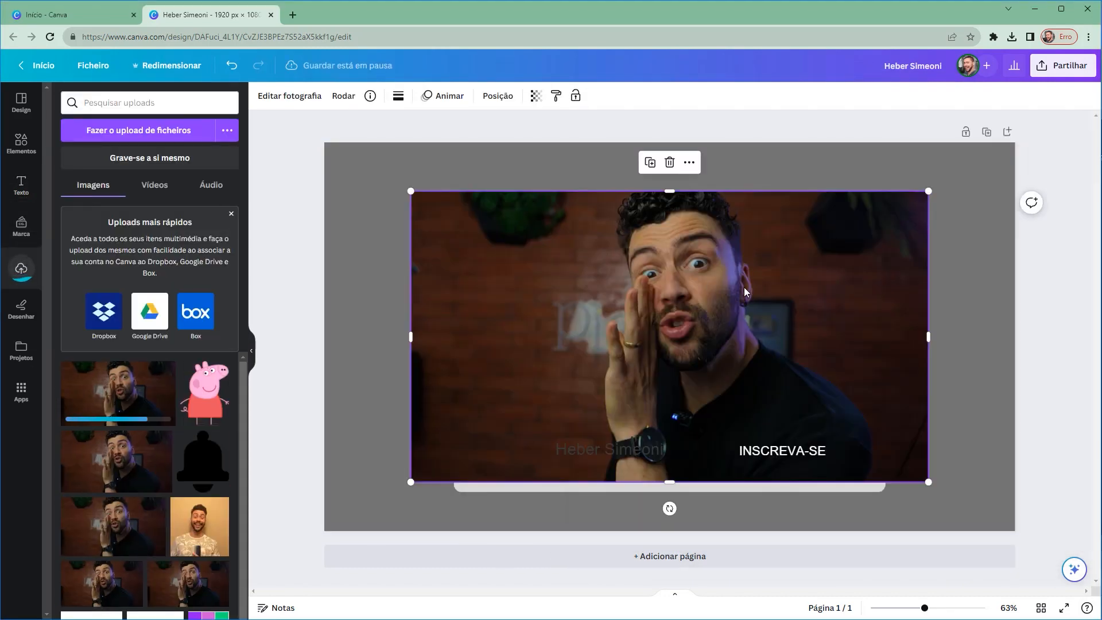
{"action": "left_click_drag", "start_coordinate": [744, 287], "coordinate": [622, 256]}
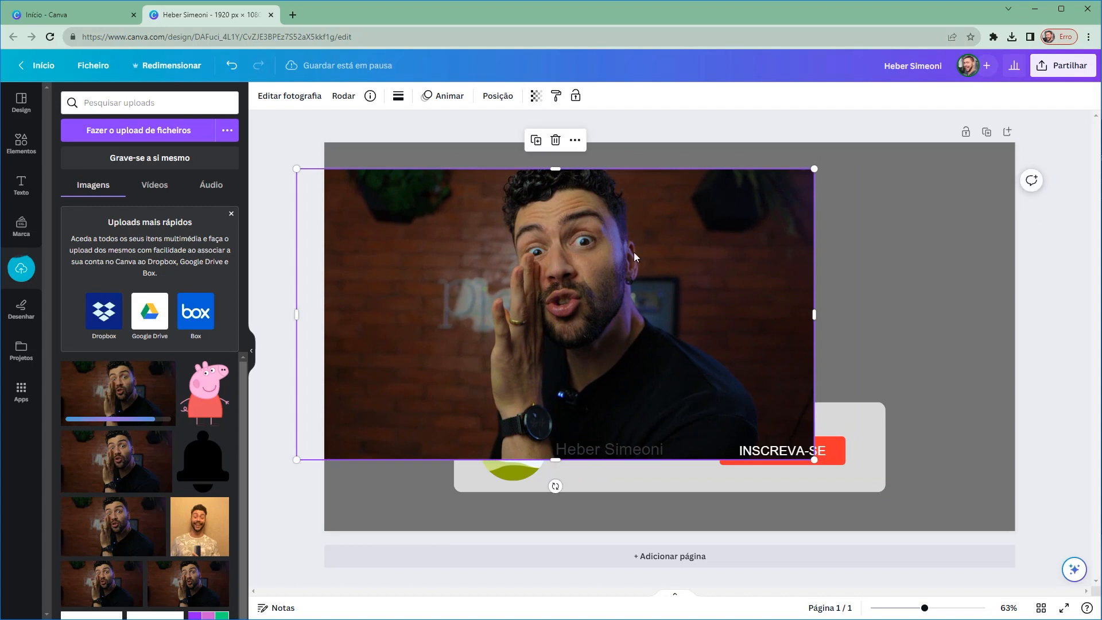
{"action": "left_click_drag", "start_coordinate": [552, 285], "coordinate": [514, 454]}
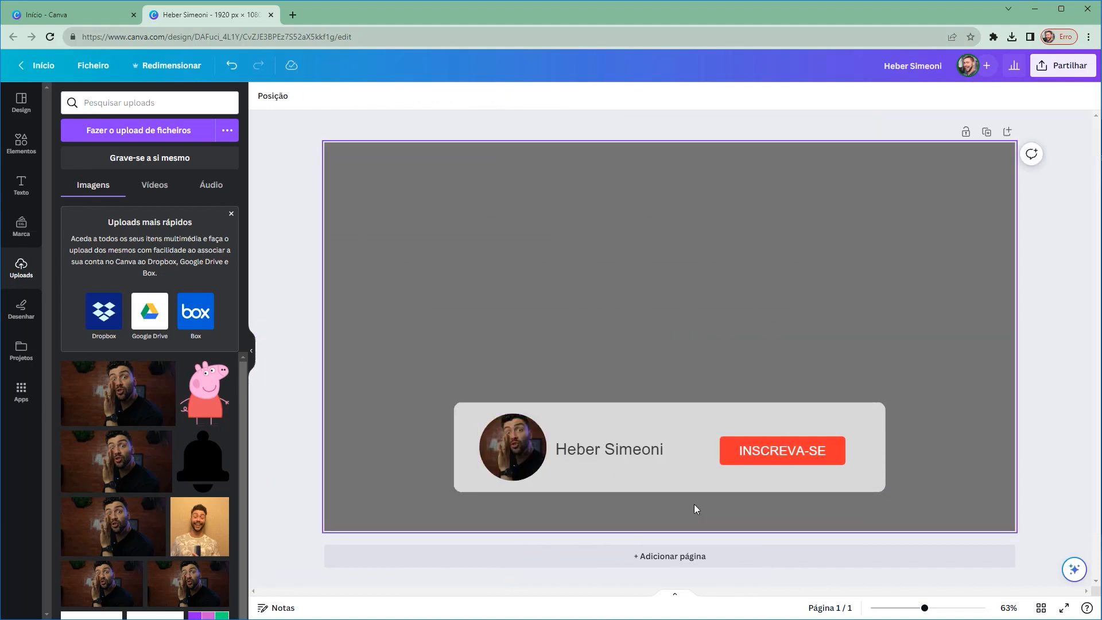
{"action": "key", "text": "ctrl+z"}
{"action": "left_click_drag", "start_coordinate": [605, 400], "coordinate": [735, 243]}
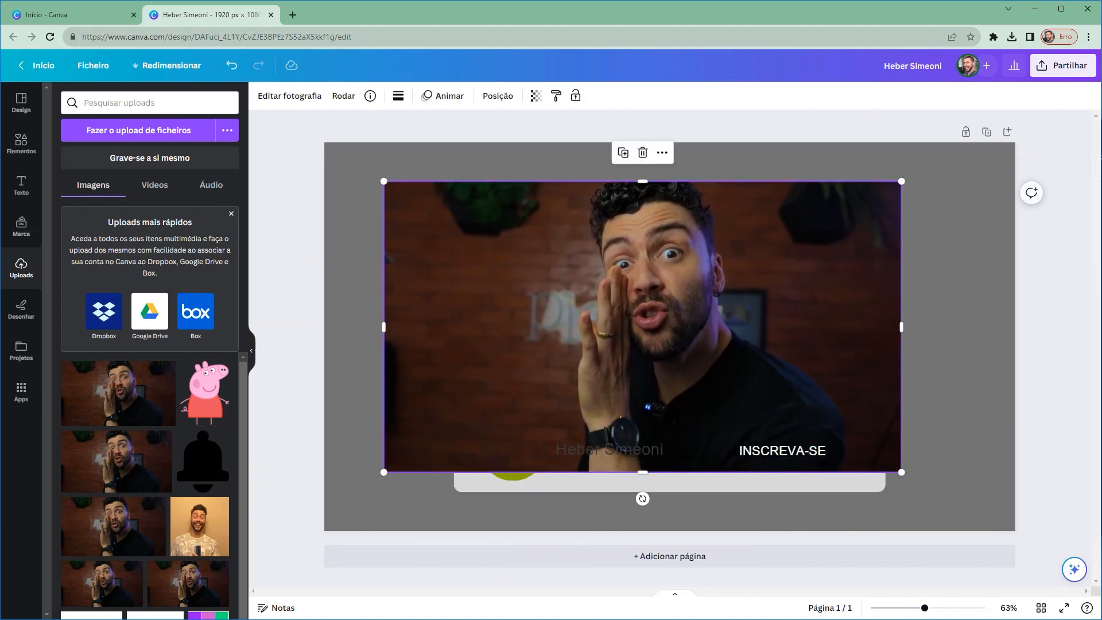
{"action": "key", "text": "alt+Tab"}
{"action": "key", "text": "alt+Tab"}
{"action": "left_click_drag", "start_coordinate": [694, 295], "coordinate": [678, 303]}
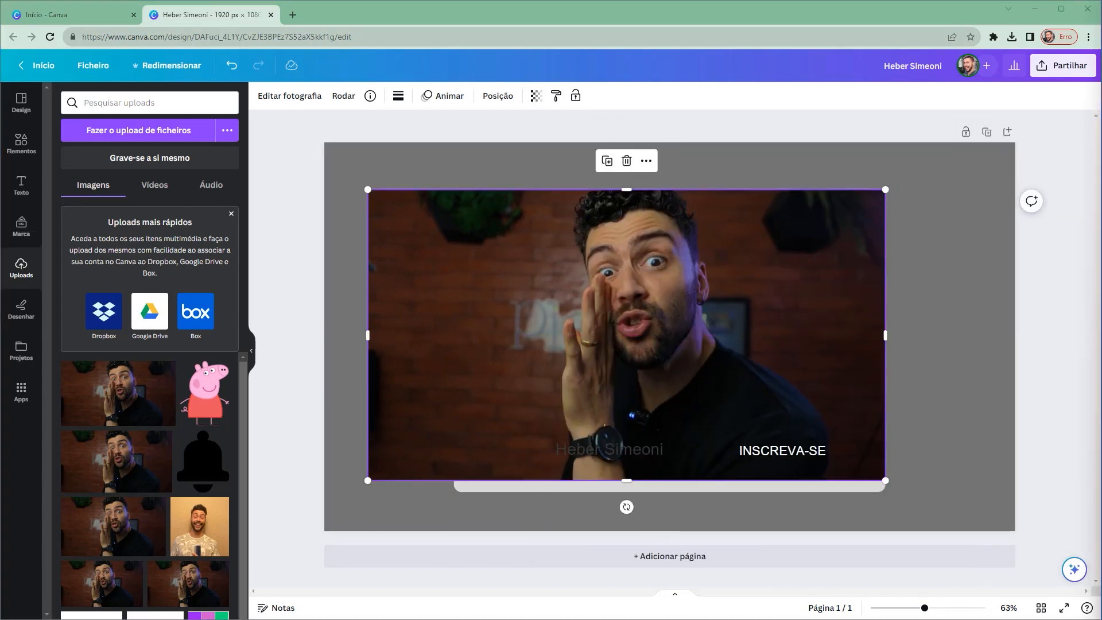
{"action": "mouse_move", "coordinate": [293, 539]}
{"action": "left_mouse_down"}
{"action": "mouse_move", "coordinate": [524, 313]}
{"action": "mouse_move", "coordinate": [438, 218]}
{"action": "mouse_move", "coordinate": [290, 110]}
{"action": "left_mouse_up"}
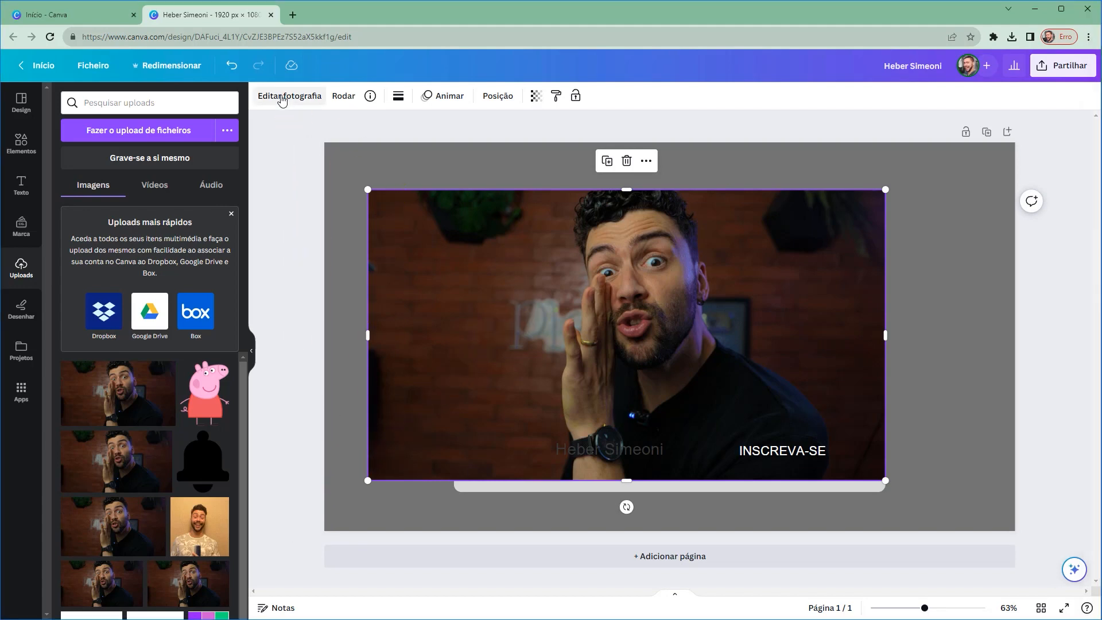
In Ajustar, set Brilho 39, Contraste 18, Destaques 23, Sombras 22, Brancos 12, Pretos 11
{"action": "left_click", "coordinate": [284, 97]}
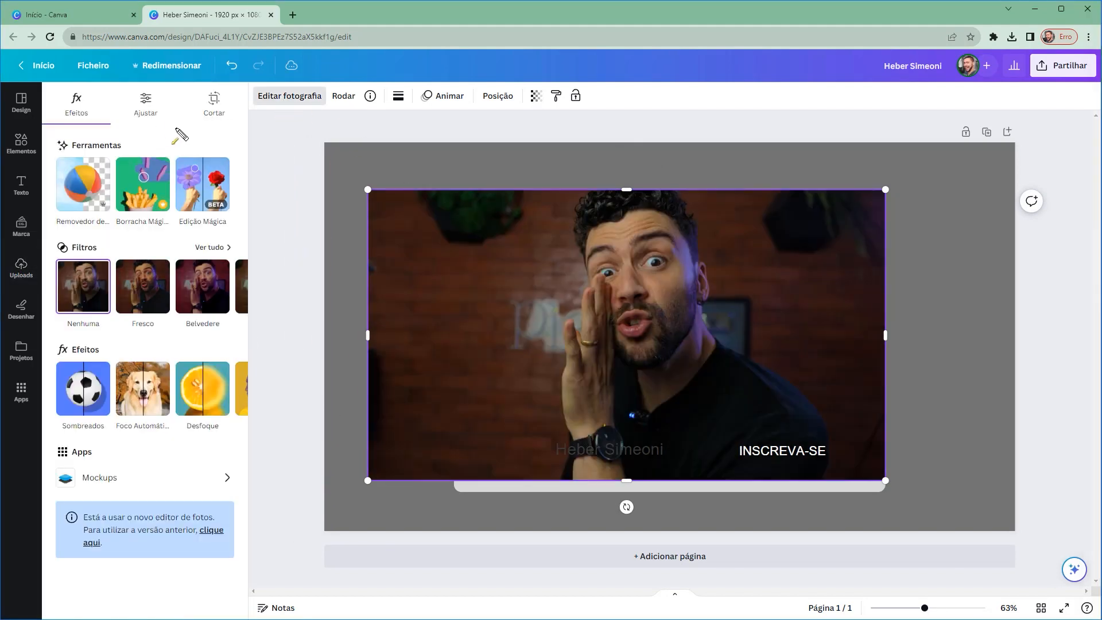
{"action": "mouse_move", "coordinate": [86, 122]}
{"action": "left_mouse_down"}
{"action": "mouse_move", "coordinate": [163, 95]}
{"action": "mouse_move", "coordinate": [156, 81]}
{"action": "left_mouse_up"}
{"action": "mouse_move", "coordinate": [228, 119]}
{"action": "left_mouse_down"}
{"action": "mouse_move", "coordinate": [209, 92]}
{"action": "mouse_move", "coordinate": [225, 116]}
{"action": "left_mouse_up"}
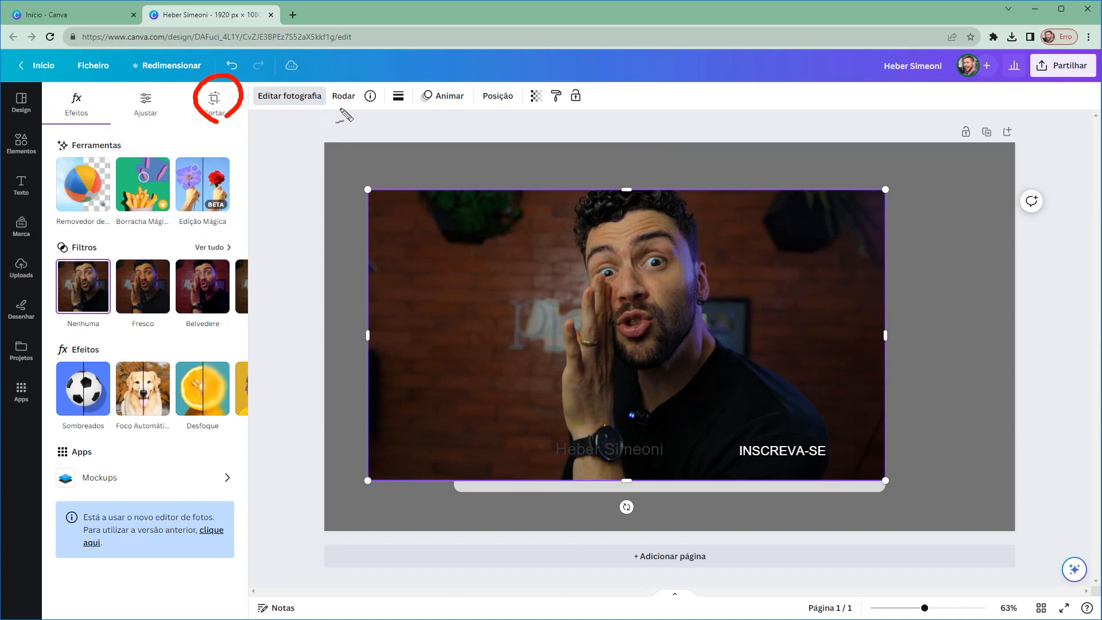
{"action": "left_click_drag", "start_coordinate": [178, 126], "coordinate": [173, 122]}
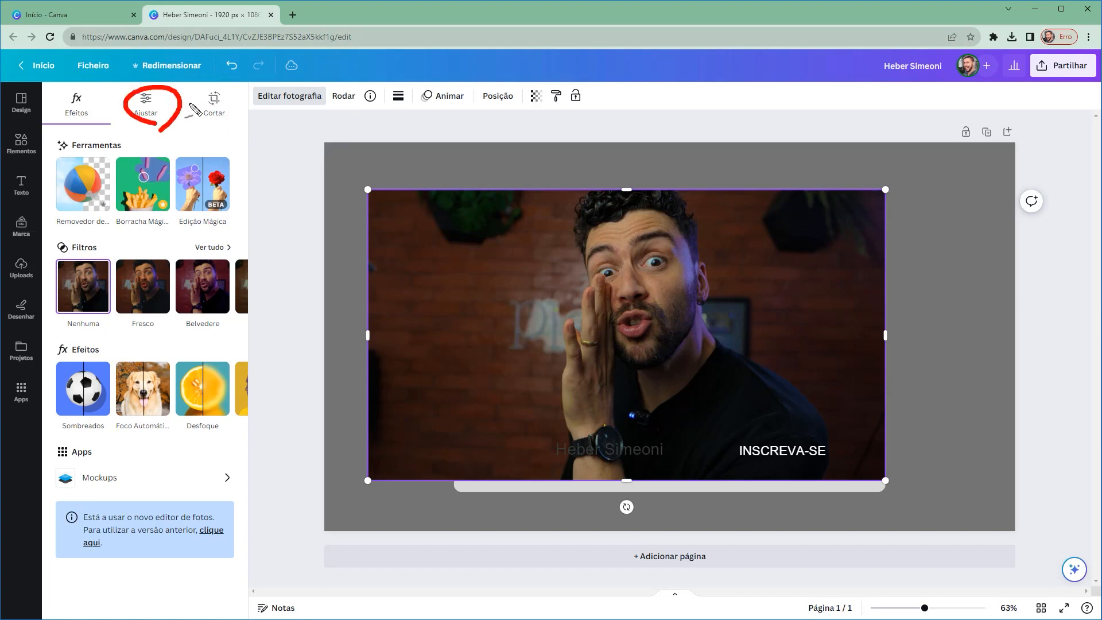
{"action": "left_click", "coordinate": [146, 115]}
{"action": "scroll", "coordinate": [246, 203], "scroll_direction": "down", "scroll_amount": 3}
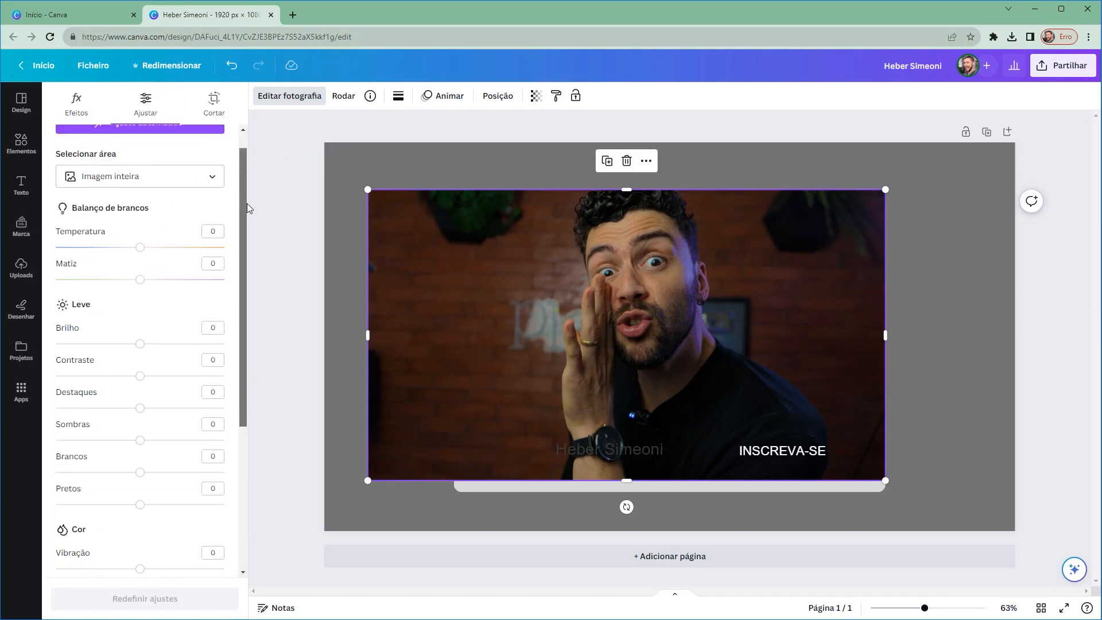
{"action": "left_click_drag", "start_coordinate": [142, 243], "coordinate": [173, 241]}
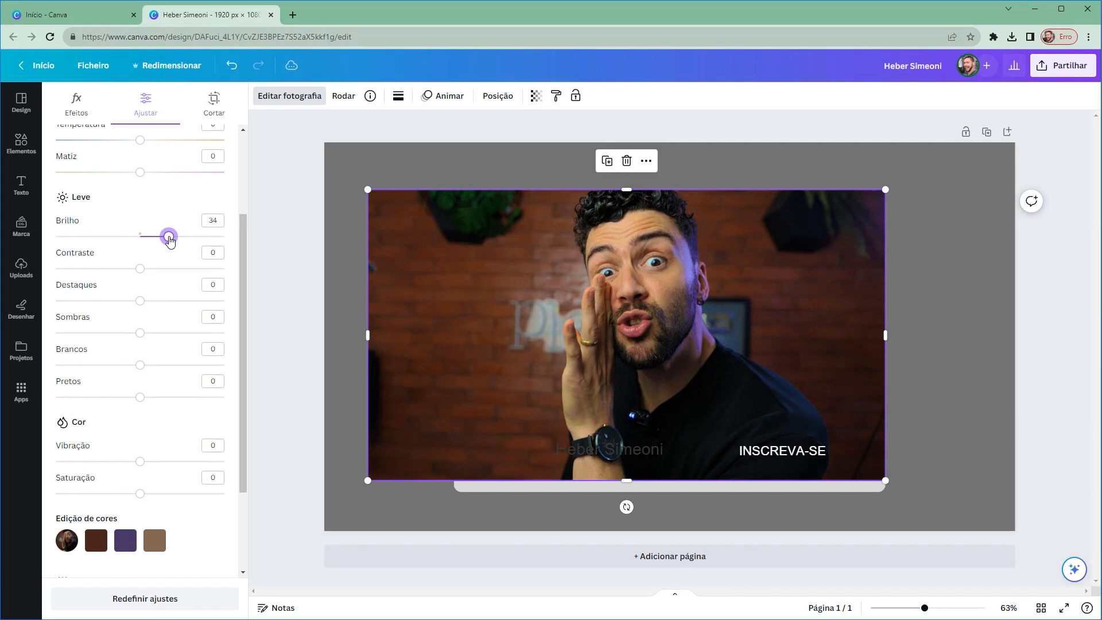
{"action": "left_click_drag", "start_coordinate": [170, 241], "coordinate": [155, 241]}
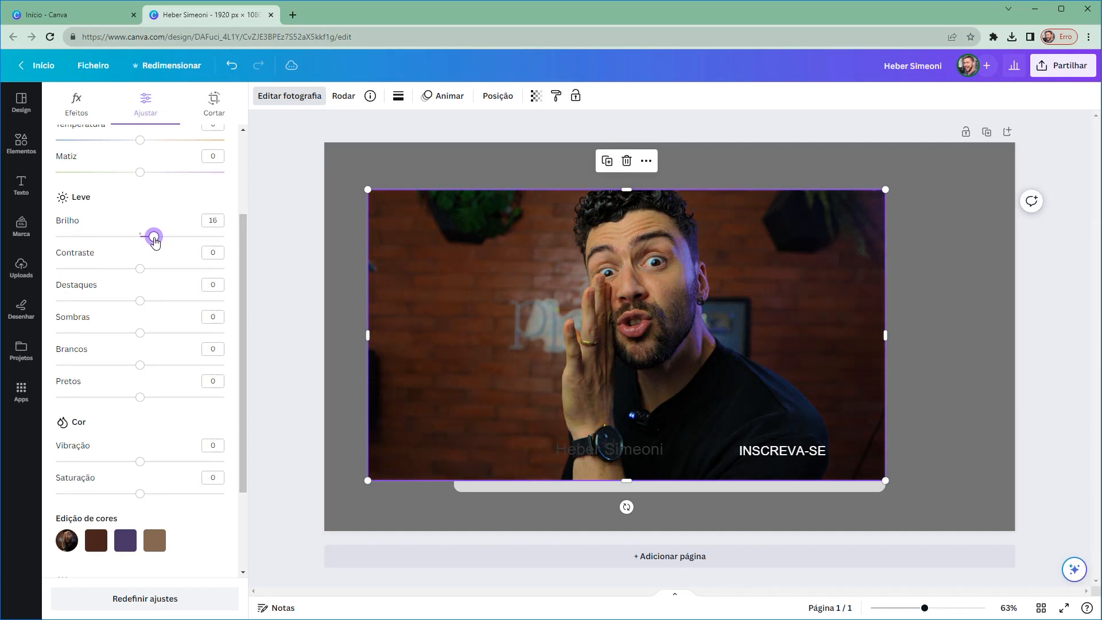
{"action": "left_click_drag", "start_coordinate": [158, 242], "coordinate": [150, 405]}
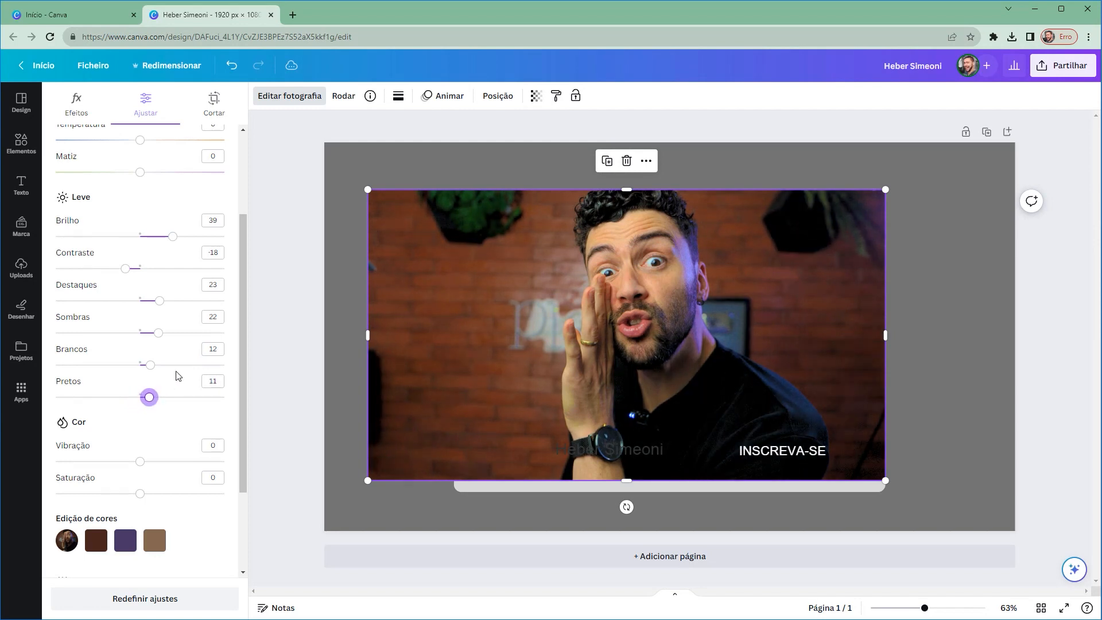
Raise Vibração to 21 and drop the adjusted photo into the card's circular frame
{"action": "scroll", "coordinate": [125, 326], "scroll_direction": "down", "scroll_amount": 3}
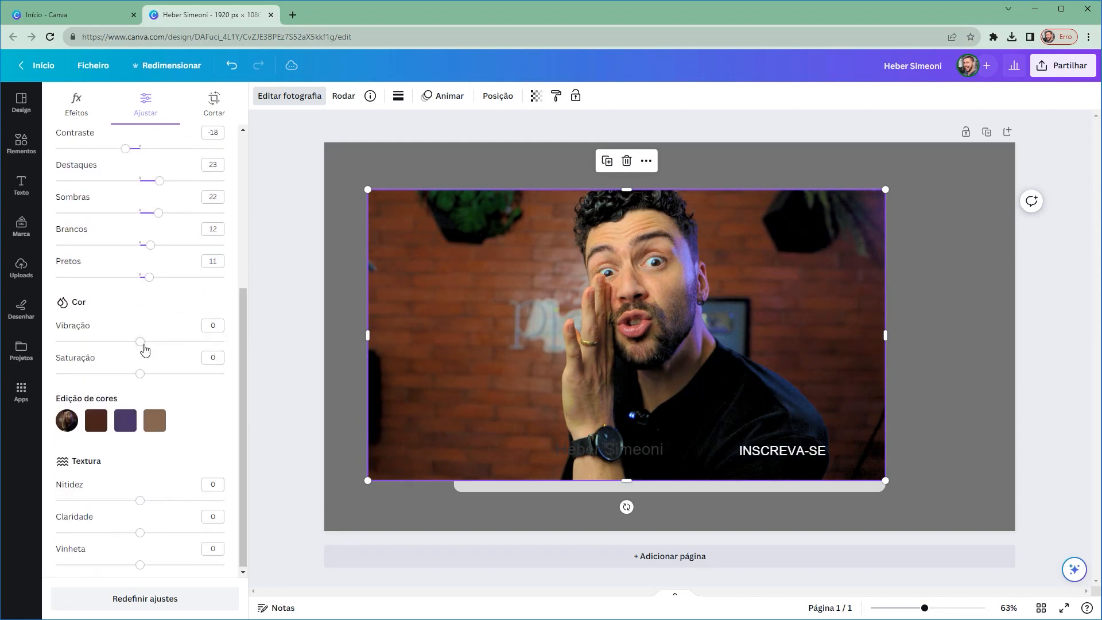
{"action": "left_click_drag", "start_coordinate": [144, 346], "coordinate": [164, 357]}
{"action": "mouse_move", "coordinate": [757, 201]}
{"action": "left_mouse_down"}
{"action": "mouse_move", "coordinate": [702, 265]}
{"action": "mouse_move", "coordinate": [710, 274]}
{"action": "left_mouse_up"}
{"action": "left_click_drag", "start_coordinate": [163, 342], "coordinate": [158, 342]}
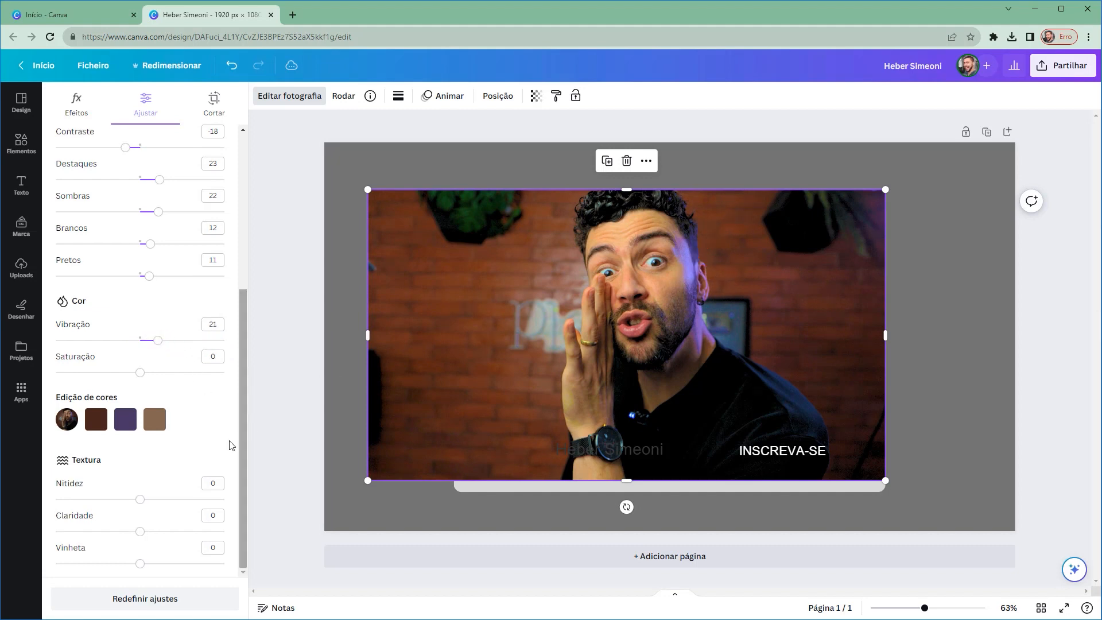
{"action": "mouse_move", "coordinate": [214, 365]}
{"action": "left_mouse_down"}
{"action": "mouse_move", "coordinate": [195, 402]}
{"action": "mouse_move", "coordinate": [69, 545]}
{"action": "mouse_move", "coordinate": [135, 531]}
{"action": "mouse_move", "coordinate": [691, 268]}
{"action": "mouse_move", "coordinate": [491, 470]}
{"action": "mouse_move", "coordinate": [539, 442]}
{"action": "left_mouse_up"}
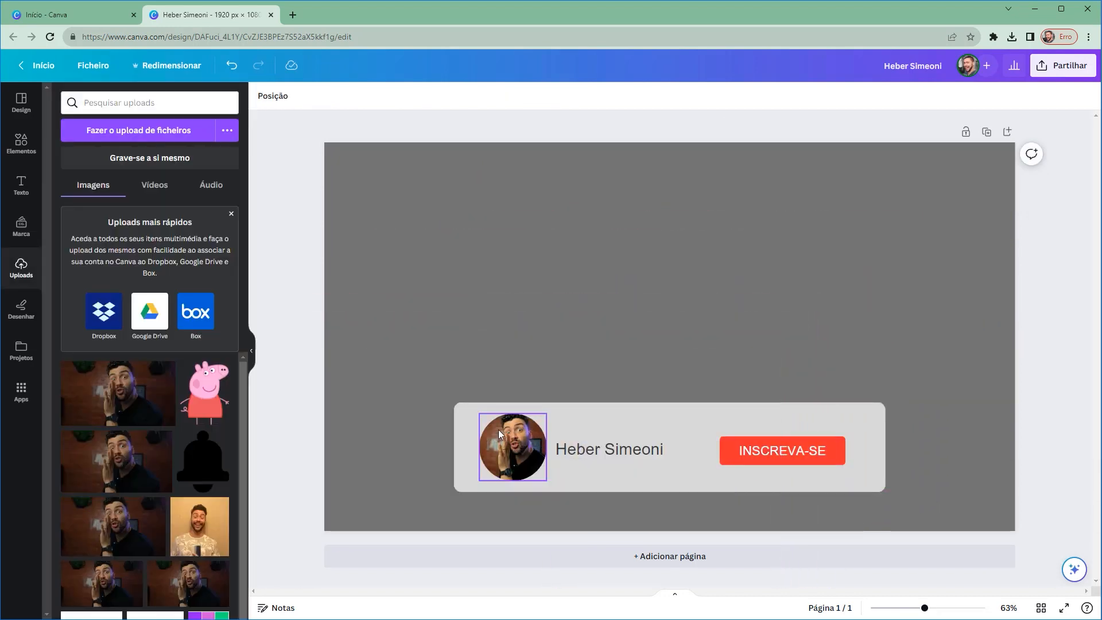
Crop the circle photo, scaling it up and shifting it so the presenter's face fills it
{"action": "left_click", "coordinate": [523, 447]}
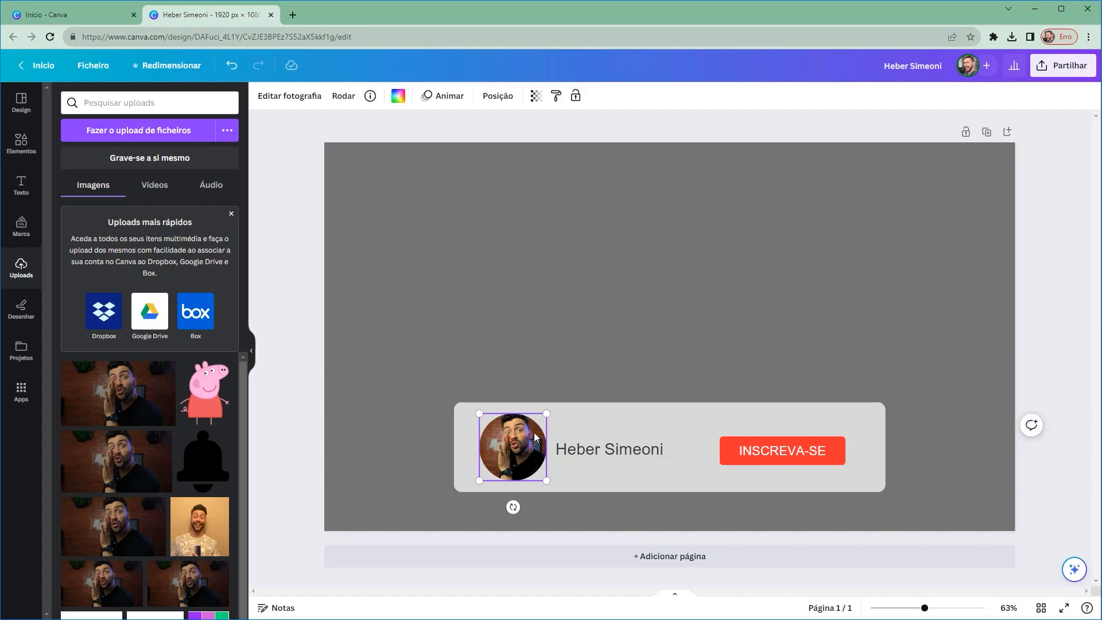
{"action": "mouse_move", "coordinate": [589, 360]}
{"action": "left_mouse_down"}
{"action": "mouse_move", "coordinate": [525, 445]}
{"action": "mouse_move", "coordinate": [291, 119]}
{"action": "left_mouse_up"}
{"action": "left_click", "coordinate": [289, 96]}
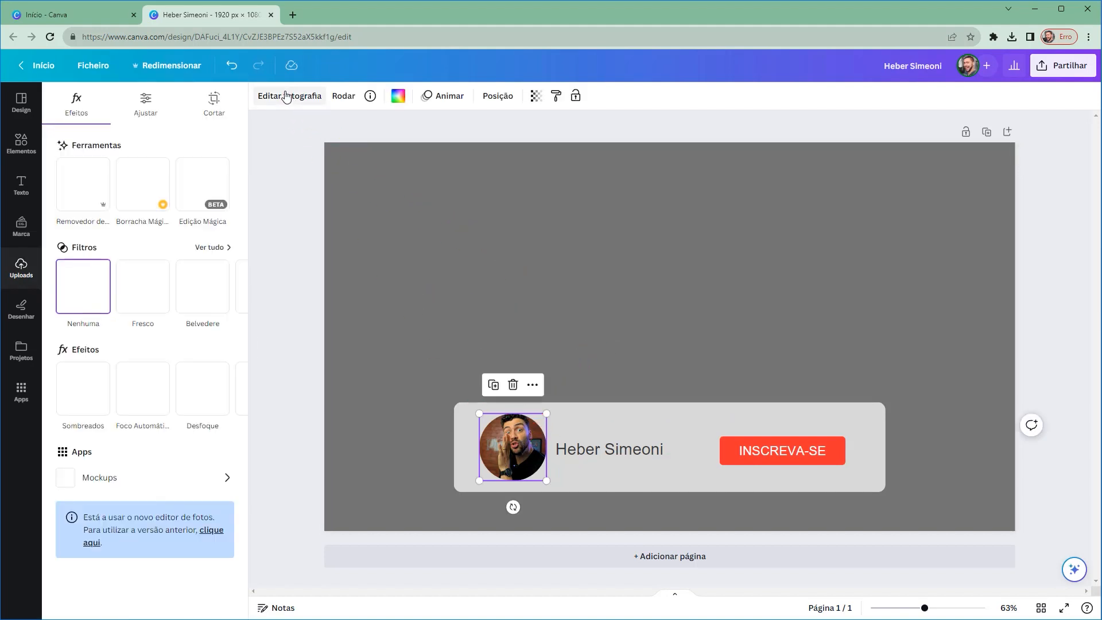
{"action": "left_click", "coordinate": [224, 109]}
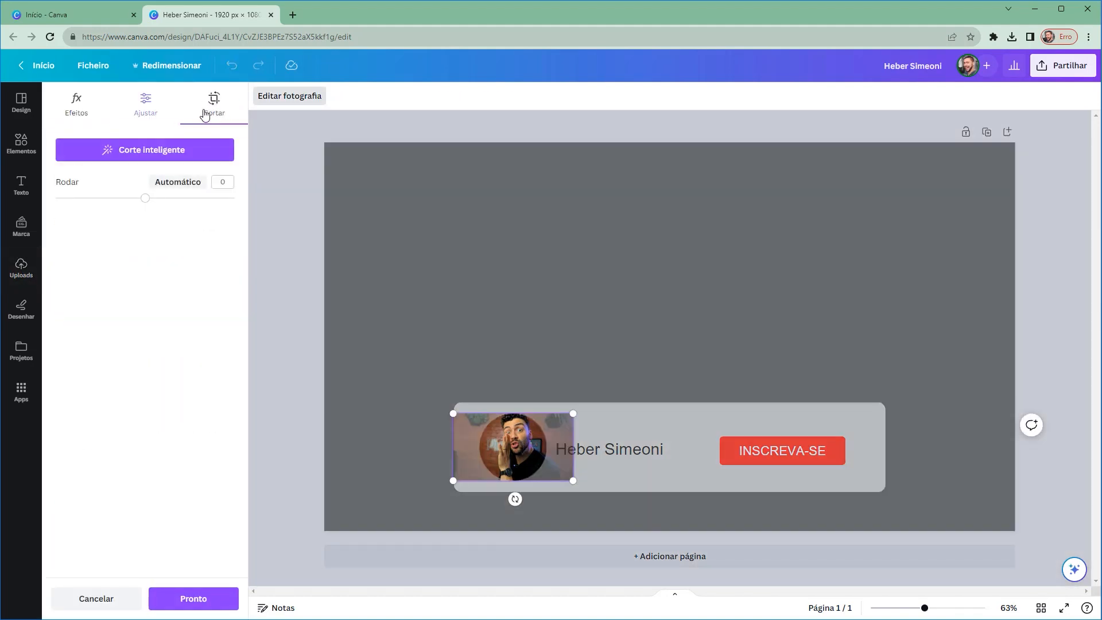
{"action": "left_click_drag", "start_coordinate": [578, 411], "coordinate": [579, 411]}
{"action": "mouse_move", "coordinate": [589, 488]}
{"action": "left_mouse_down"}
{"action": "mouse_move", "coordinate": [604, 495]}
{"action": "mouse_move", "coordinate": [578, 475]}
{"action": "mouse_move", "coordinate": [550, 474]}
{"action": "mouse_move", "coordinate": [592, 502]}
{"action": "left_mouse_up"}
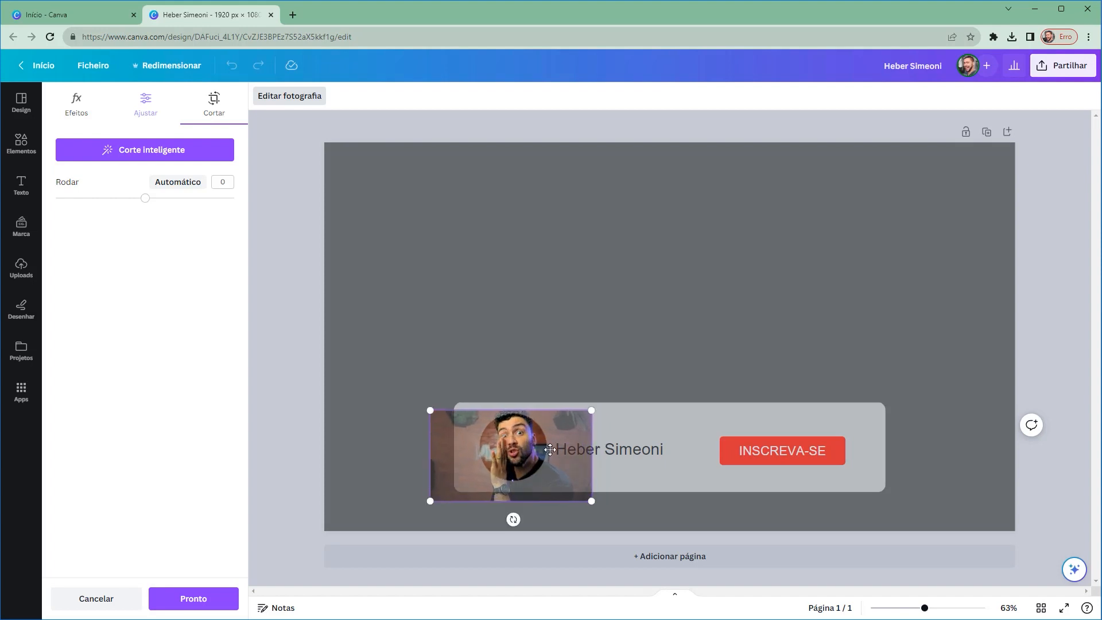
{"action": "left_click_drag", "start_coordinate": [554, 437], "coordinate": [557, 428]}
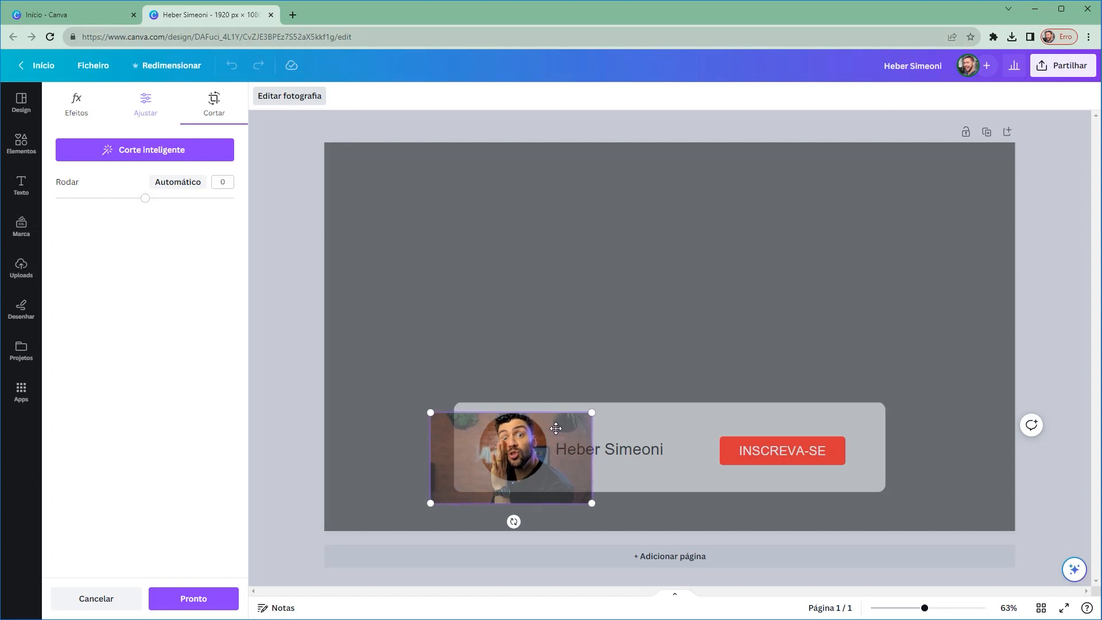
{"action": "left_click", "coordinate": [575, 302]}
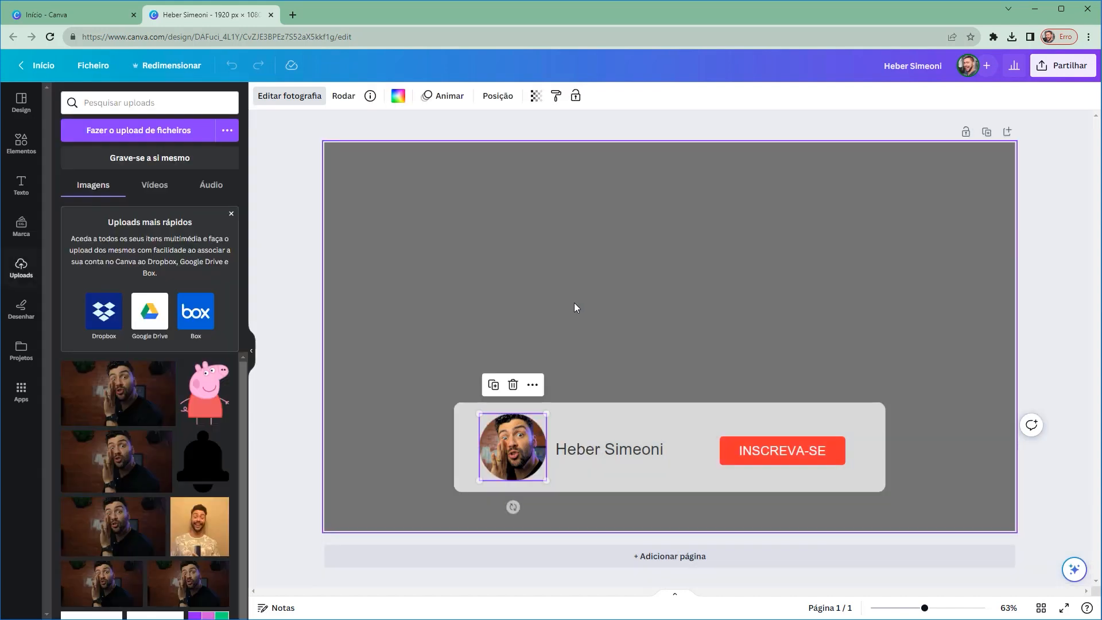
{"action": "left_click", "coordinate": [639, 316]}
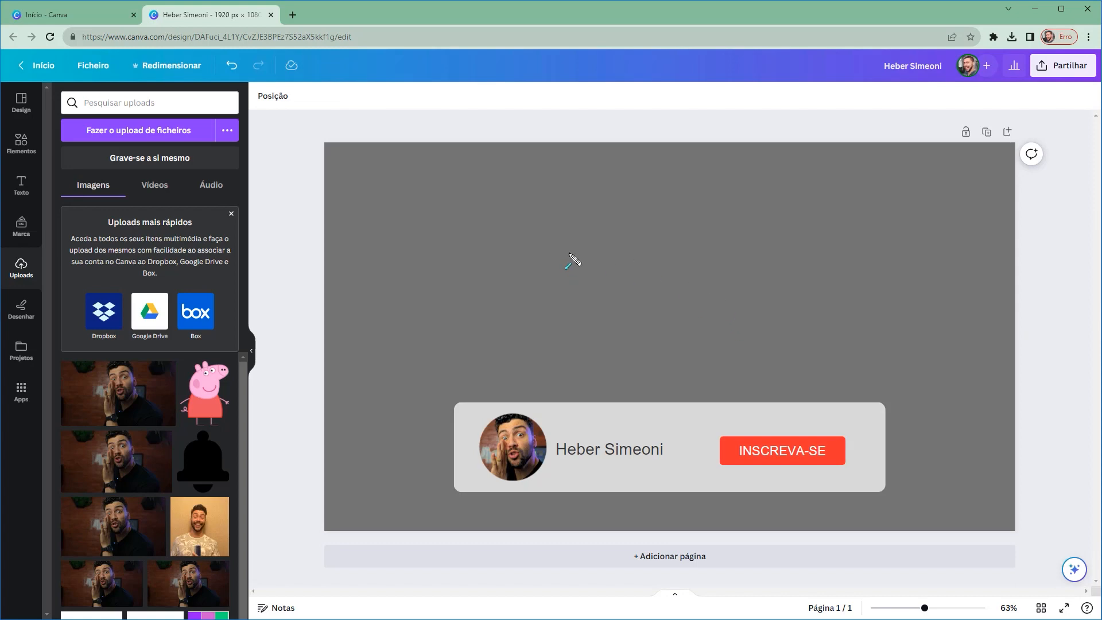
Browse the Elementos library, including its frames category
{"action": "left_click", "coordinate": [19, 144]}
{"action": "left_click", "coordinate": [68, 98]}
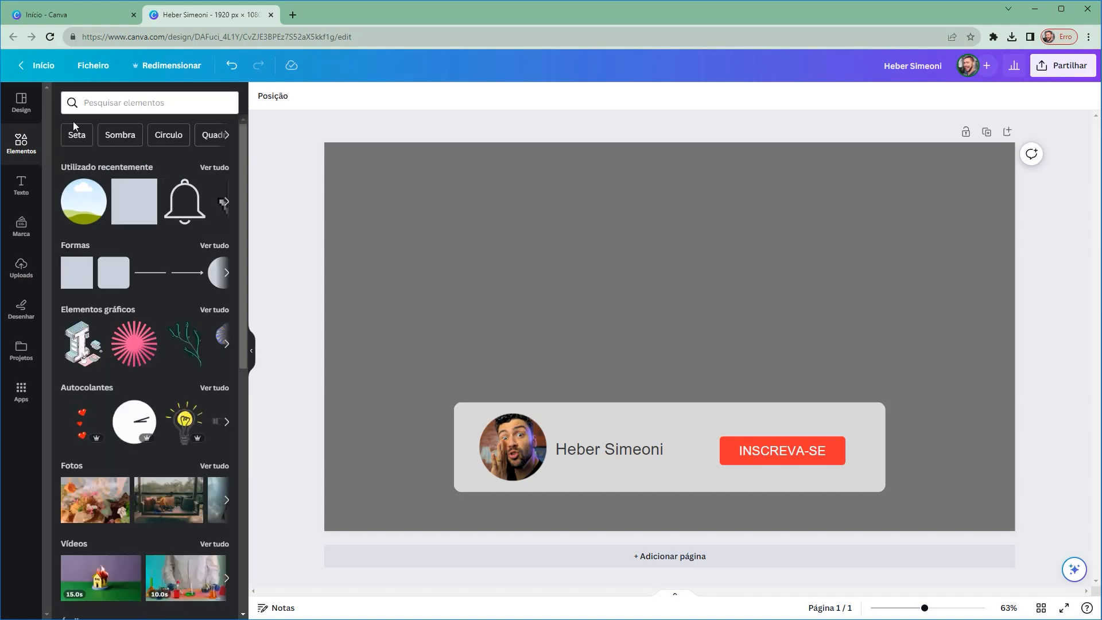
{"action": "scroll", "coordinate": [235, 465], "scroll_direction": "down", "scroll_amount": 9}
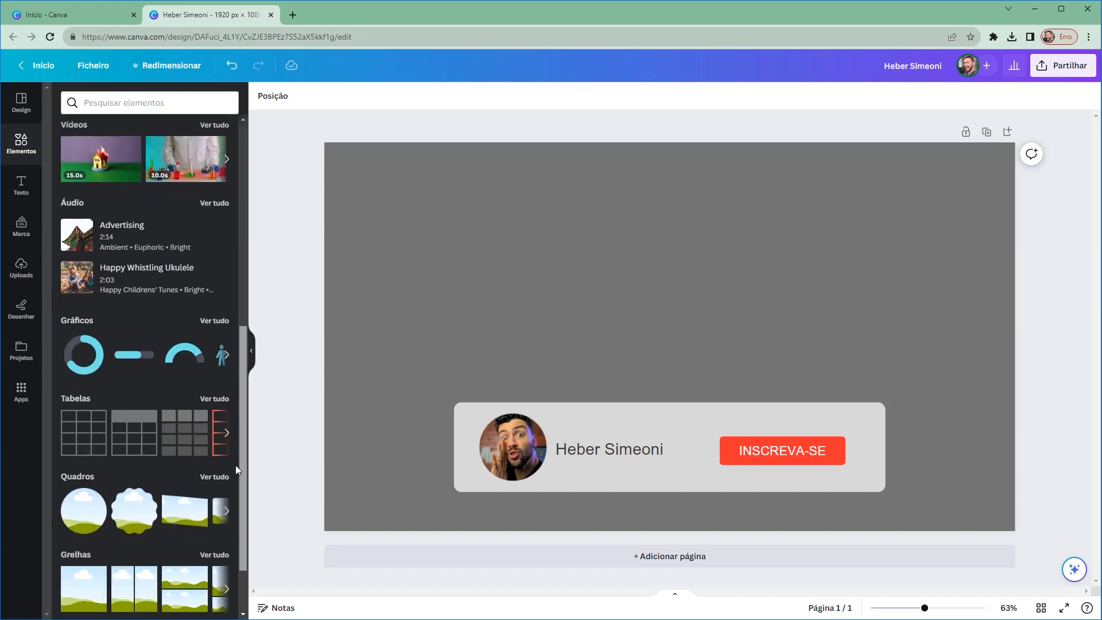
{"action": "left_click", "coordinate": [81, 310]}
{"action": "mouse_move", "coordinate": [125, 457]}
{"action": "left_mouse_down"}
{"action": "mouse_move", "coordinate": [123, 184]}
{"action": "mouse_move", "coordinate": [143, 143]}
{"action": "mouse_move", "coordinate": [152, 146]}
{"action": "mouse_move", "coordinate": [54, 111]}
{"action": "mouse_move", "coordinate": [68, 99]}
{"action": "left_mouse_up"}
{"action": "left_click", "coordinate": [68, 99]}
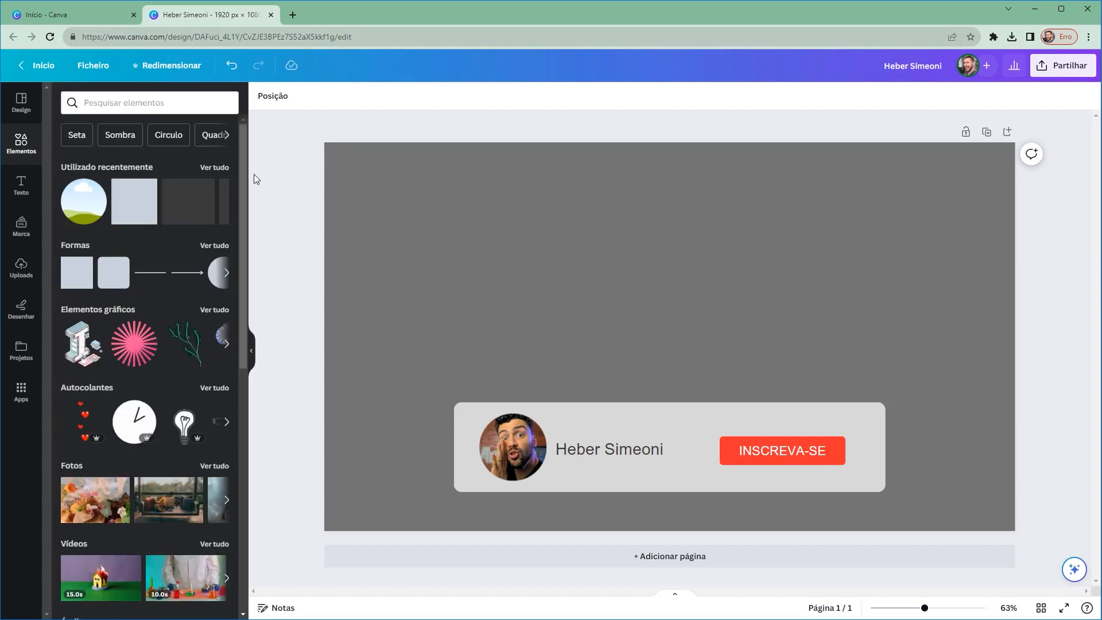
Search elements for BELL, filter to graphics, and drag an outlined bell onto the page
{"action": "left_click", "coordinate": [101, 104]}
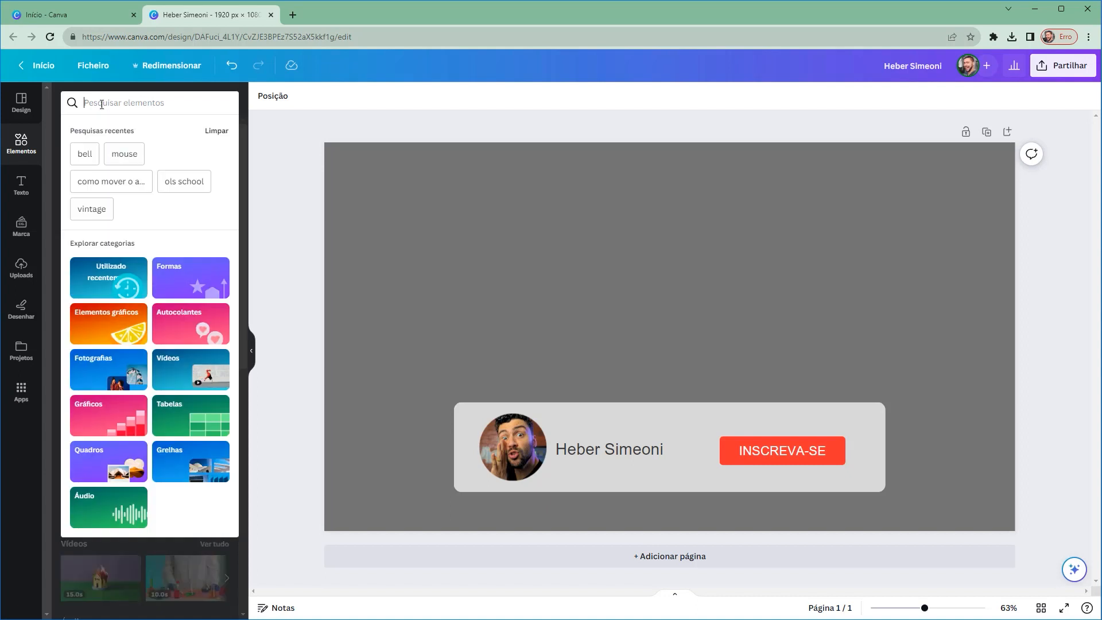
{"action": "type", "text": "BELL"}
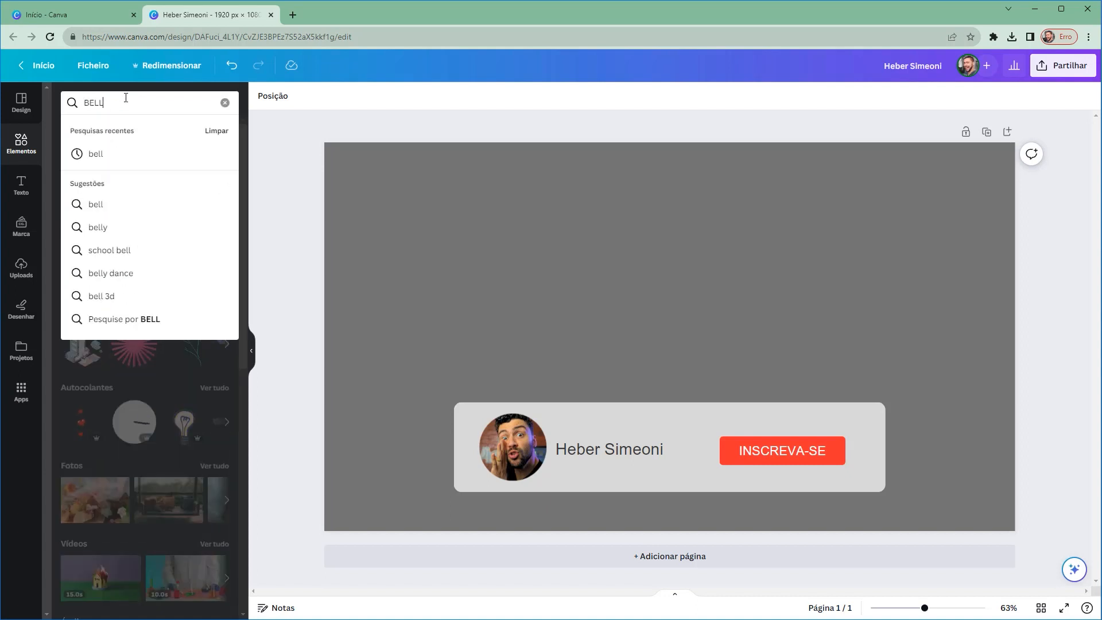
{"action": "key", "text": "Return"}
{"action": "left_click_drag", "start_coordinate": [192, 126], "coordinate": [91, 197]}
{"action": "left_click", "coordinate": [92, 193]}
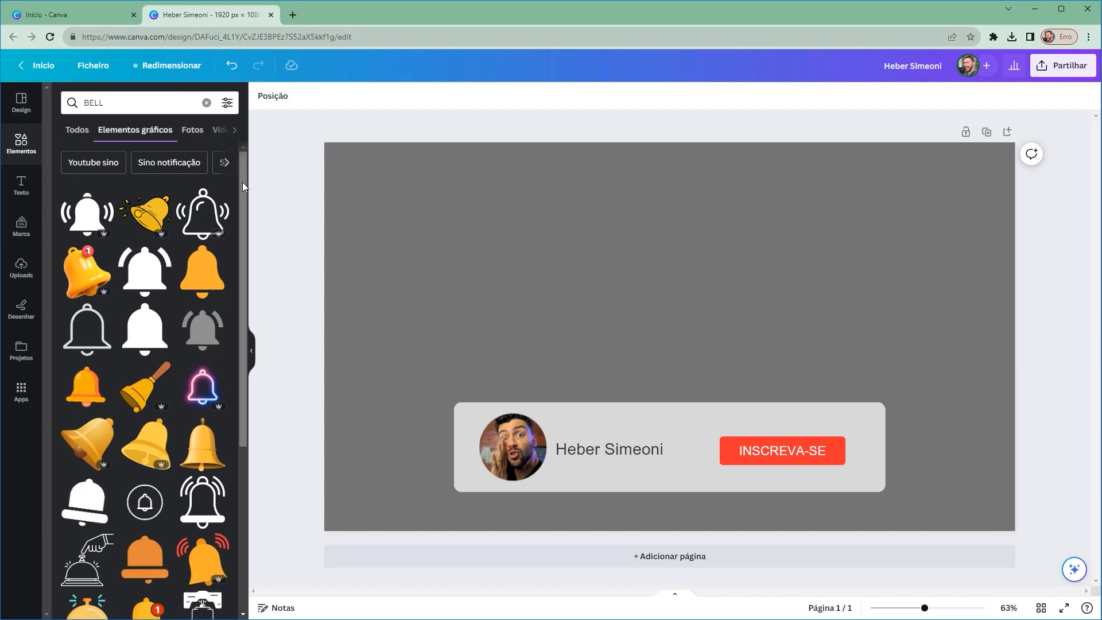
{"action": "left_click_drag", "start_coordinate": [242, 181], "coordinate": [257, 353]}
{"action": "scroll", "coordinate": [240, 298], "scroll_direction": "up", "scroll_amount": 5}
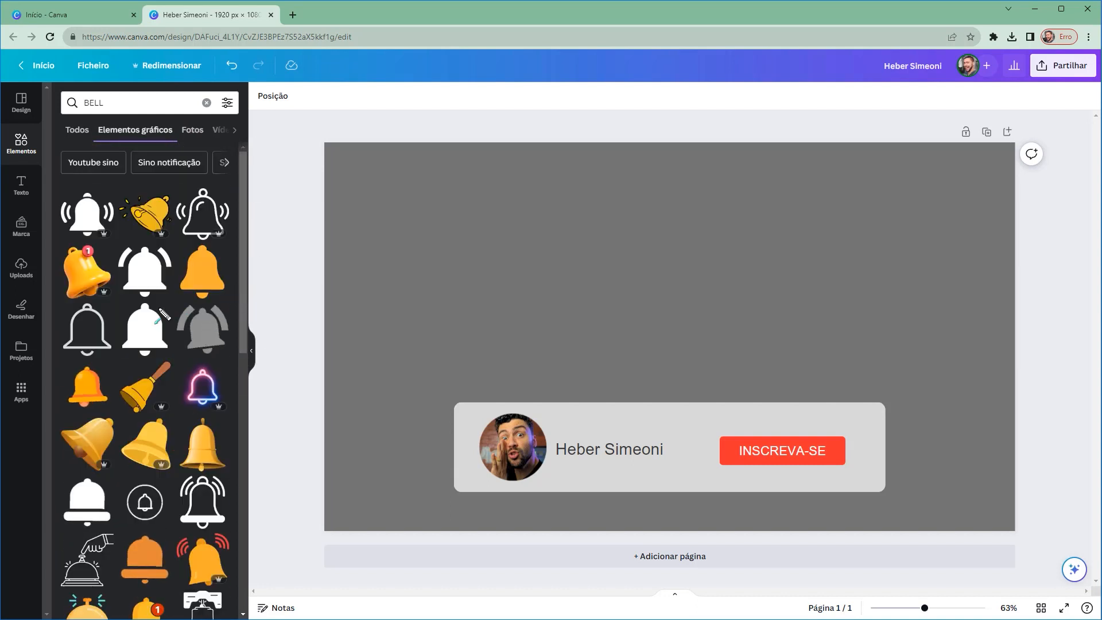
{"action": "mouse_move", "coordinate": [180, 289]}
{"action": "left_mouse_down"}
{"action": "mouse_move", "coordinate": [166, 304]}
{"action": "mouse_move", "coordinate": [112, 313]}
{"action": "mouse_move", "coordinate": [660, 307]}
{"action": "left_mouse_up"}
Add a bell graphic, shrink it and place it at the card's right end
{"action": "key", "text": "Escape"}
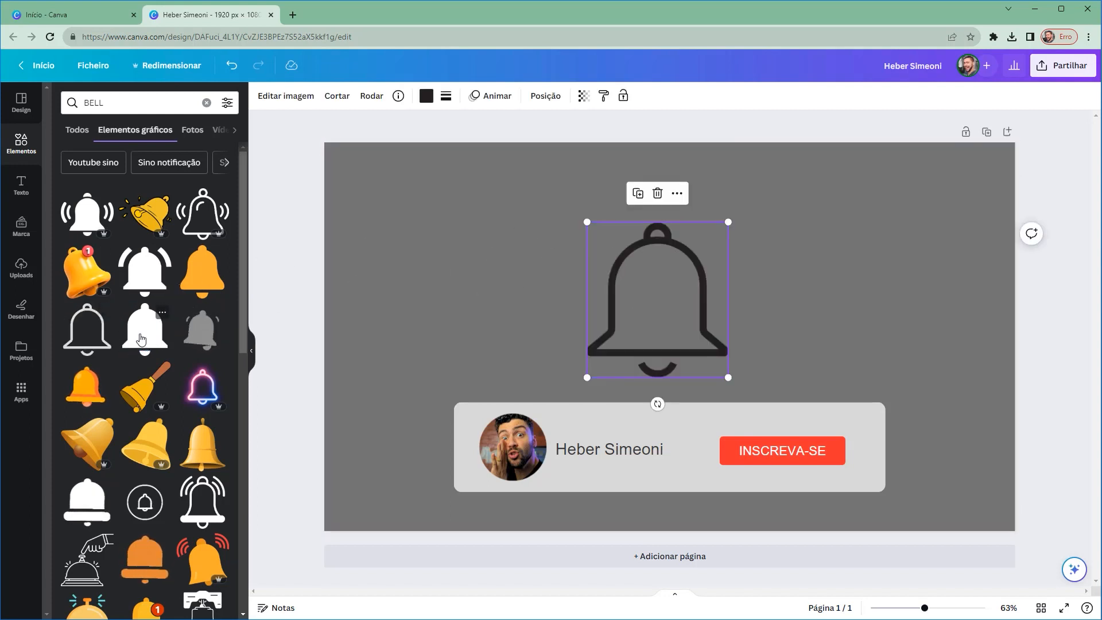
{"action": "left_click_drag", "start_coordinate": [142, 338], "coordinate": [828, 262]}
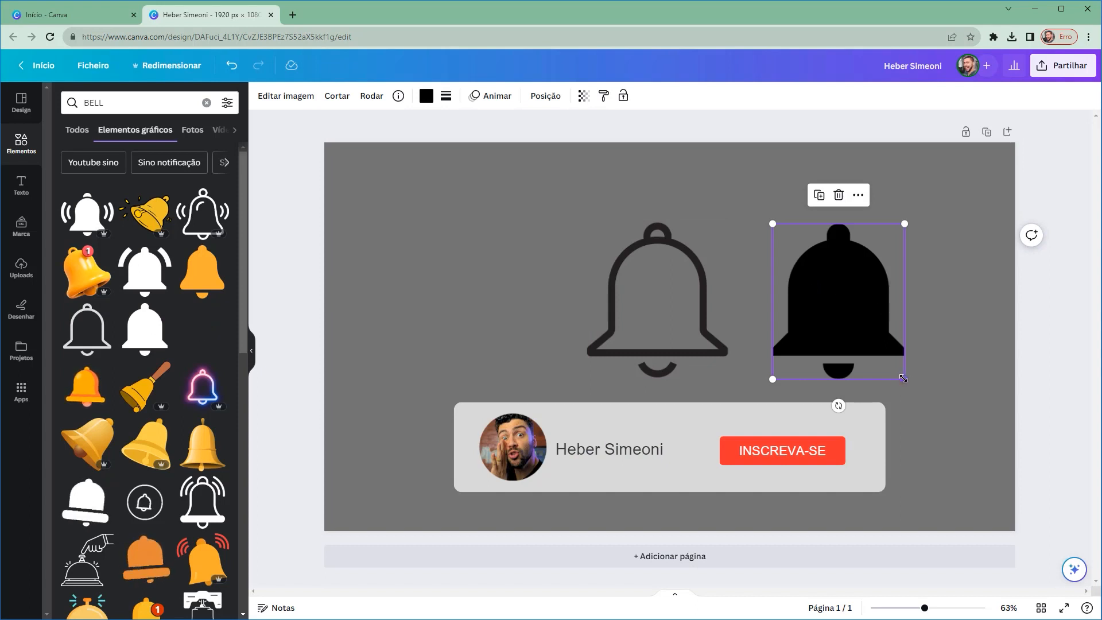
{"action": "left_click_drag", "start_coordinate": [818, 265], "coordinate": [870, 472]}
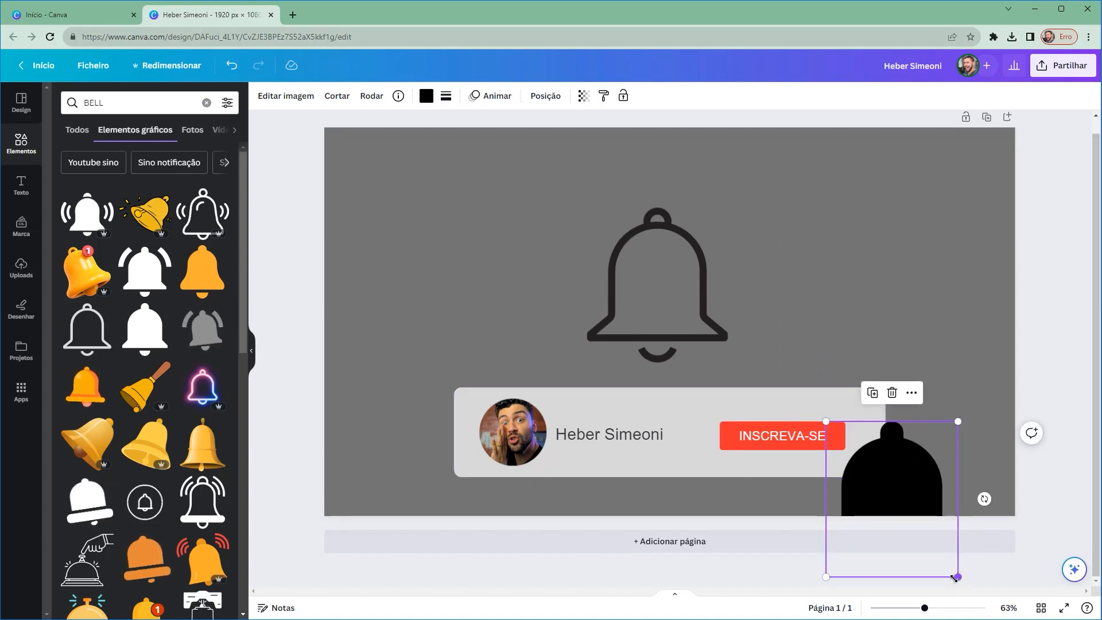
{"action": "left_click_drag", "start_coordinate": [954, 577], "coordinate": [862, 452]}
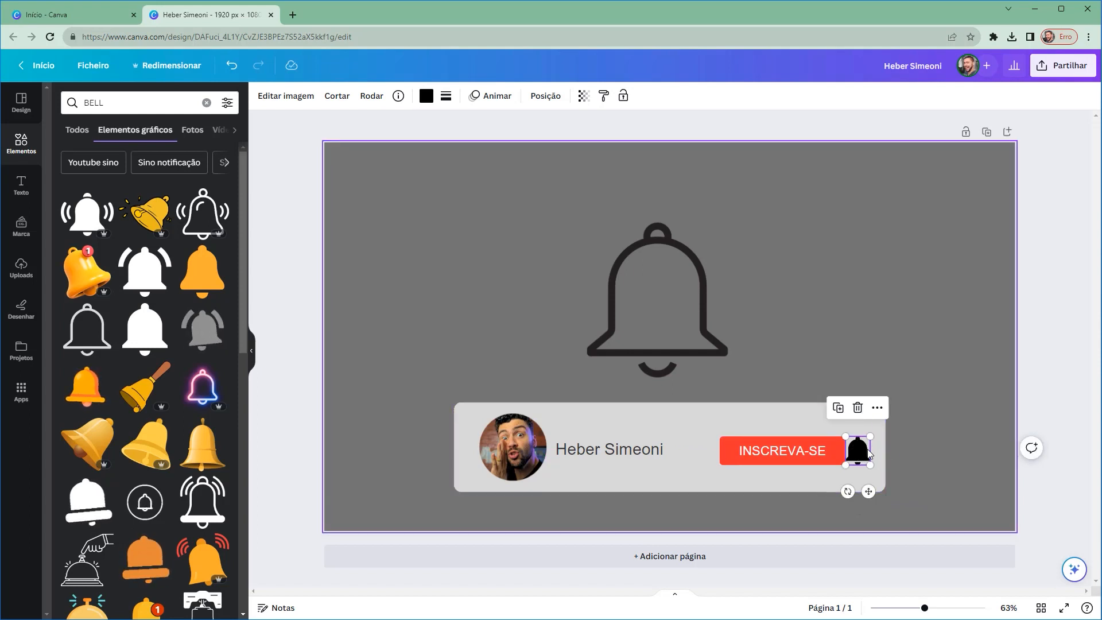
{"action": "left_click", "coordinate": [897, 457]}
Select the red button shape behind INSCREVA-SE and nudge it left
{"action": "left_click", "coordinate": [863, 455]}
{"action": "left_click", "coordinate": [881, 455]}
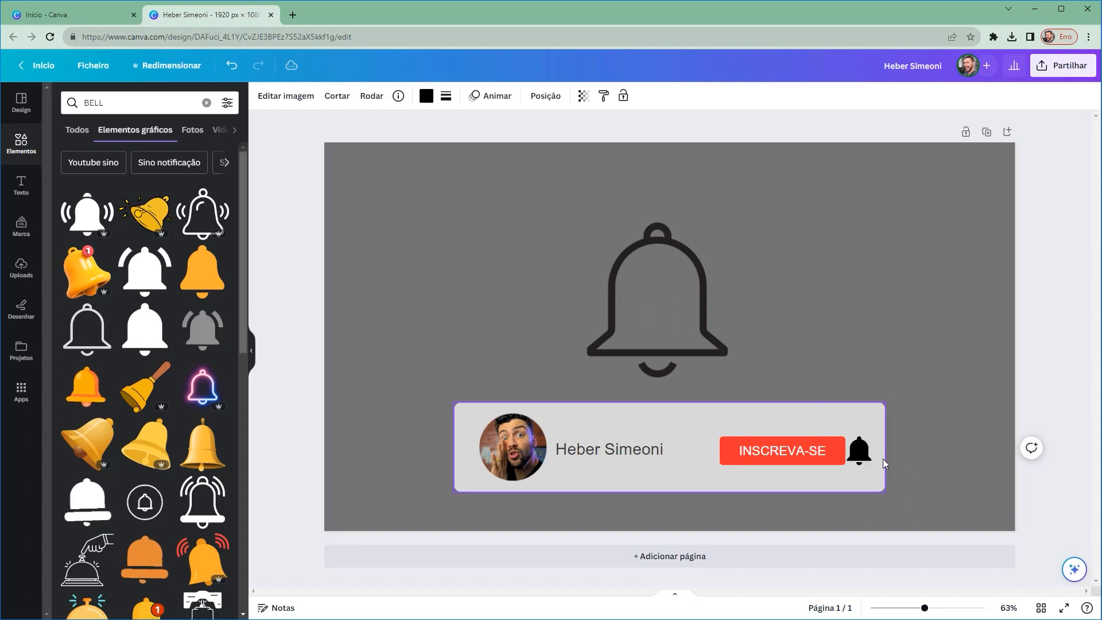
{"action": "left_click", "coordinate": [764, 457]}
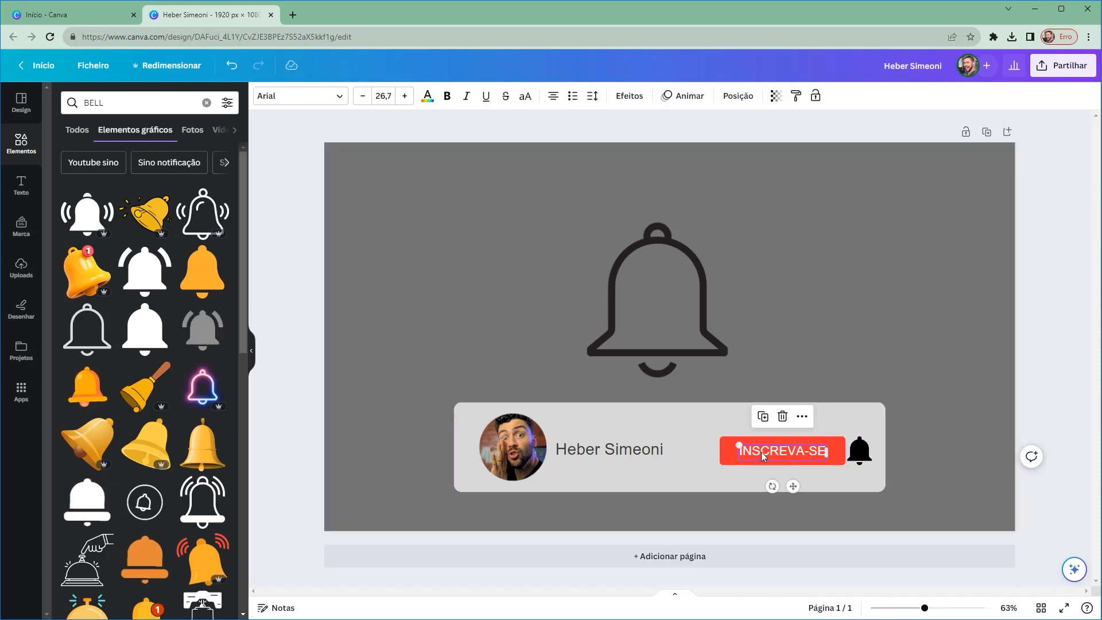
{"action": "left_click", "coordinate": [725, 452]}
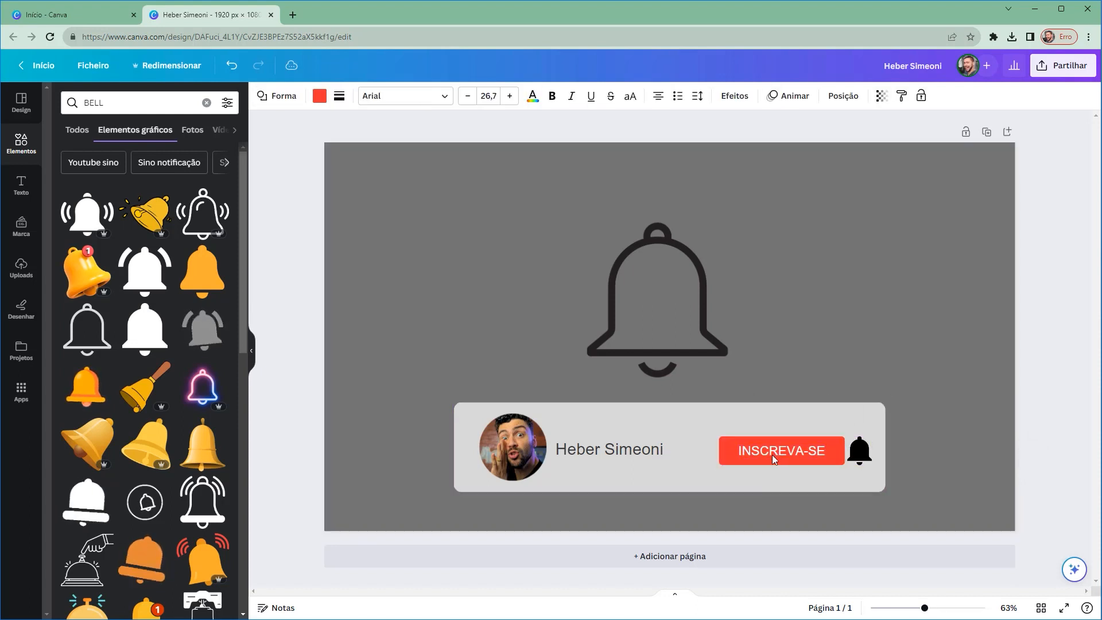
{"action": "key", "text": "shift+Left"}
{"action": "key", "text": "shift+Left"}
Nudge the red button further left and shift the profile photo slightly left
{"action": "key", "text": "Left"}
{"action": "key", "text": "Left"}
{"action": "key", "text": "Left"}
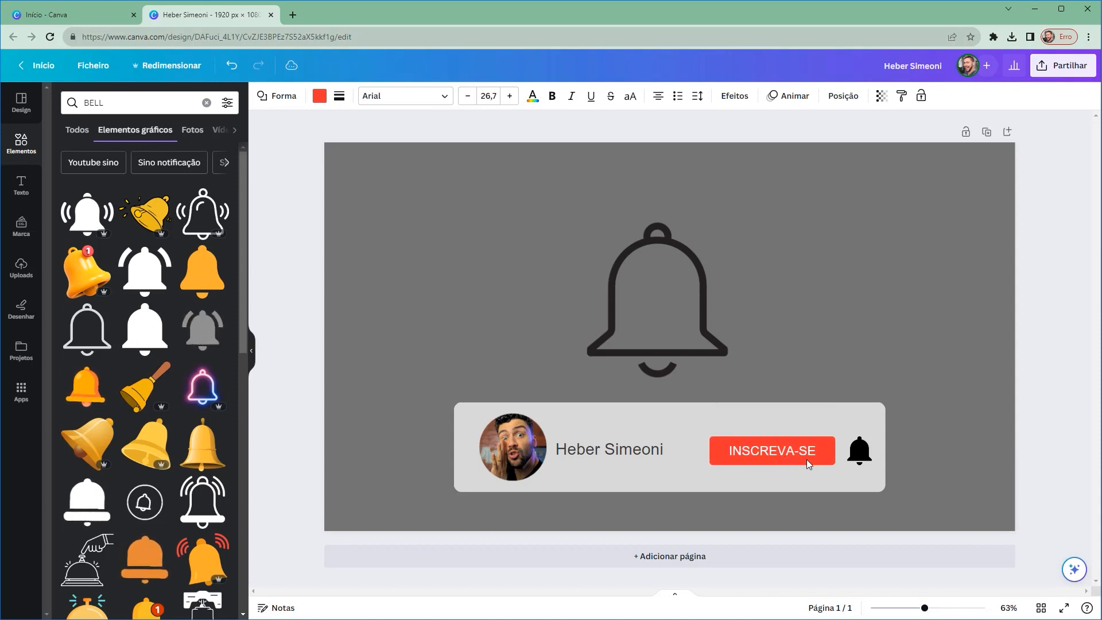
{"action": "left_click", "coordinate": [867, 458]}
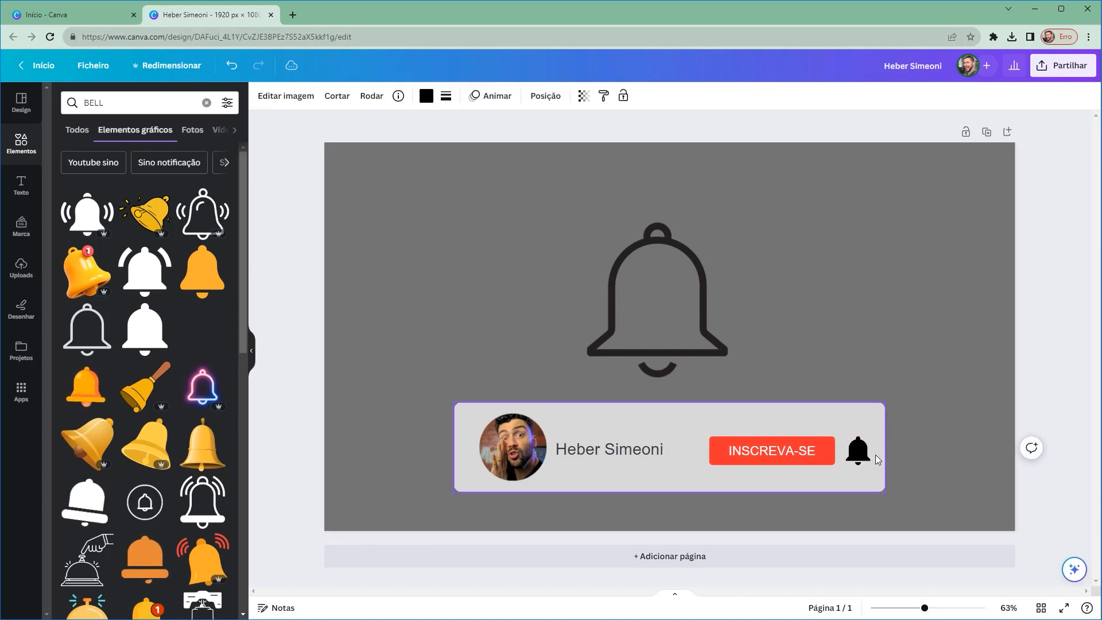
{"action": "left_click", "coordinate": [934, 451]}
{"action": "left_click", "coordinate": [533, 454]}
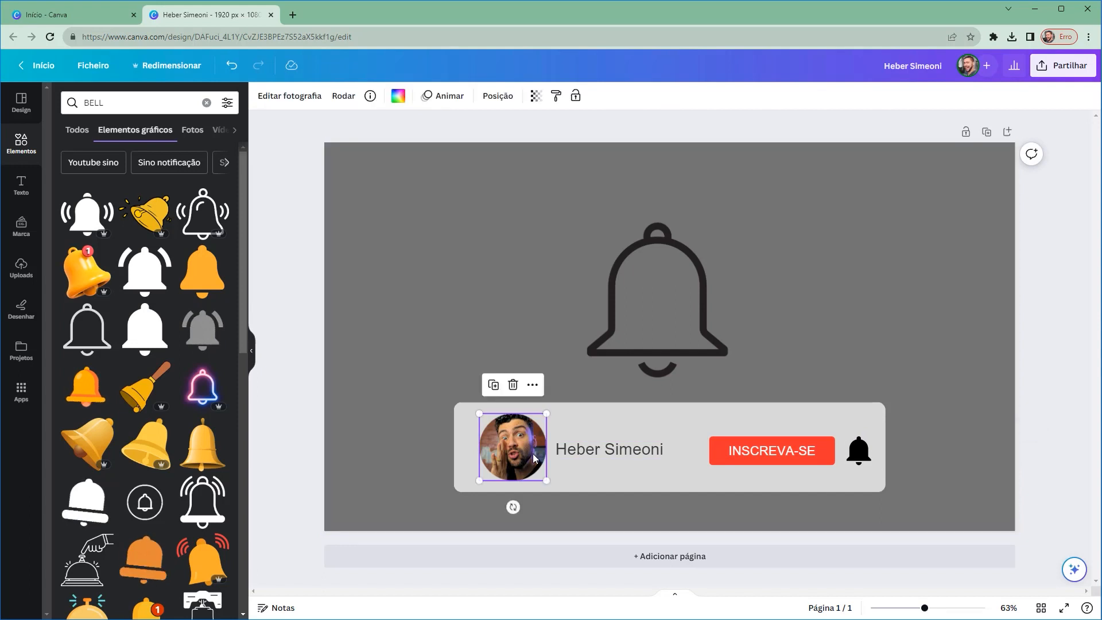
{"action": "key", "text": "shift+Left"}
{"action": "key", "text": "shift+Left"}
{"action": "key", "text": "shift+Left"}
{"action": "key", "text": "shift+Right"}
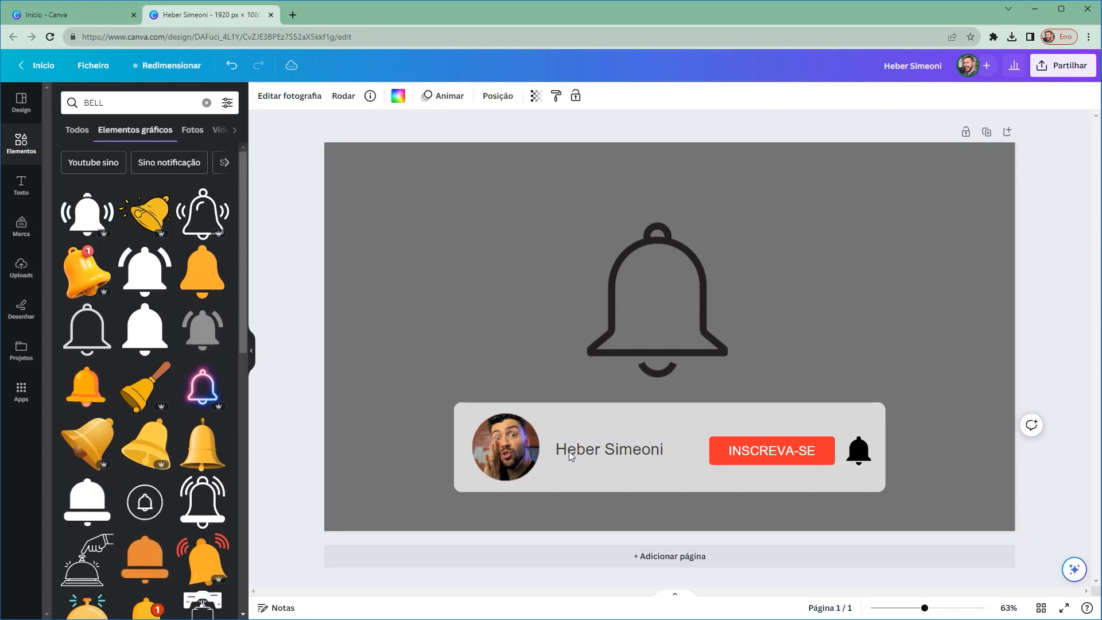
Nudge the name text left toward the round photo, then make small layout drags
{"action": "left_click", "coordinate": [577, 451]}
{"action": "key", "text": "shift+Left"}
{"action": "key", "text": "shift+Left"}
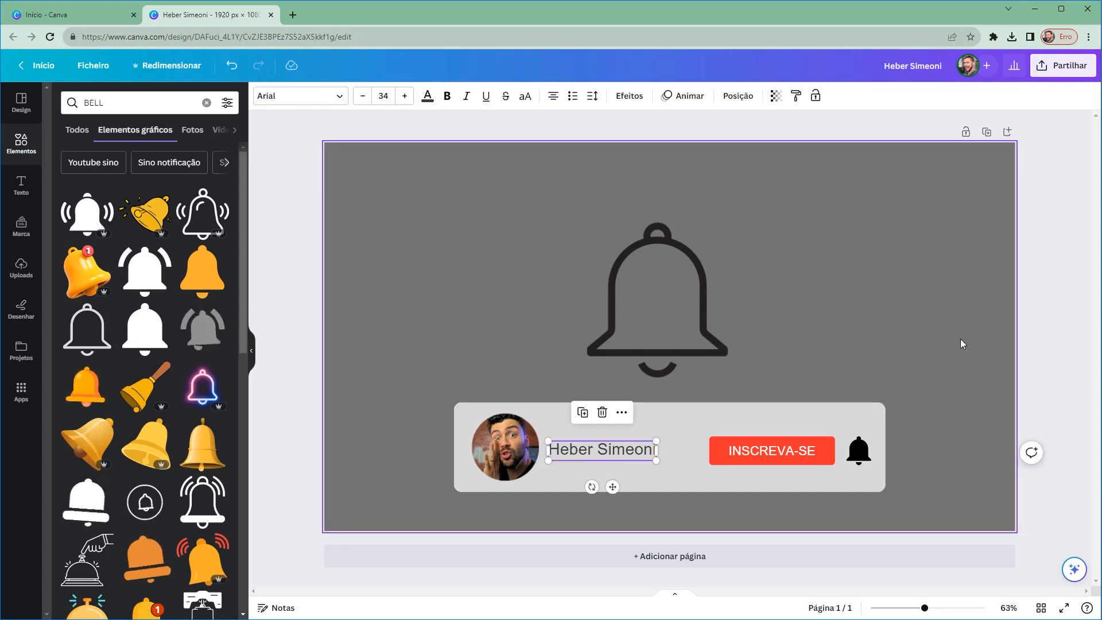
{"action": "left_click", "coordinate": [925, 387]}
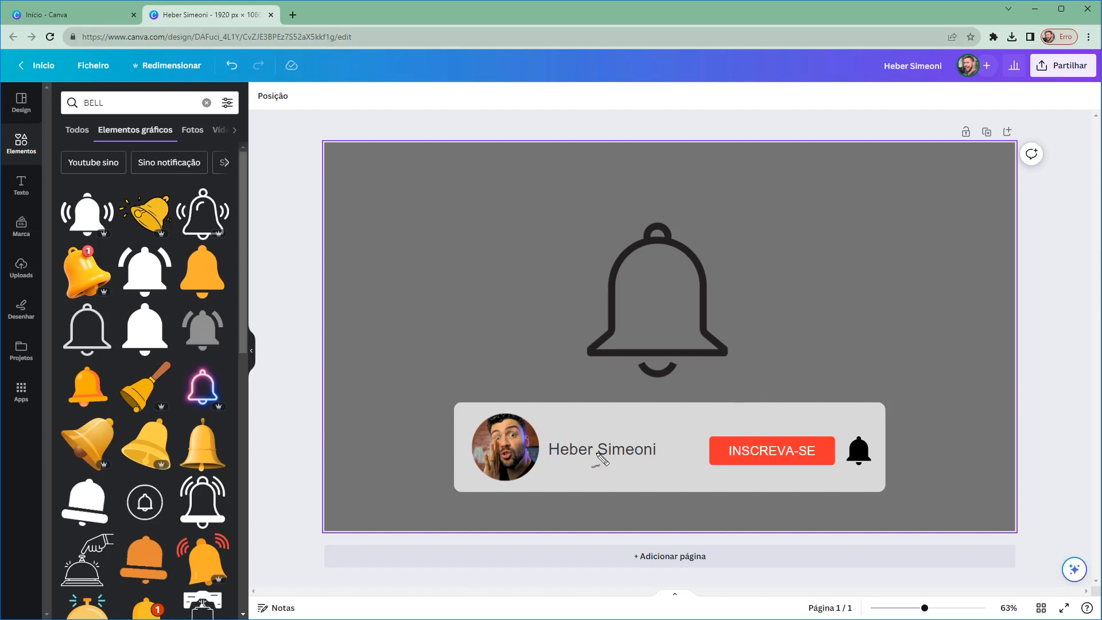
{"action": "mouse_move", "coordinate": [481, 486]}
{"action": "left_mouse_down"}
{"action": "mouse_move", "coordinate": [625, 493]}
{"action": "mouse_move", "coordinate": [475, 417]}
{"action": "mouse_move", "coordinate": [491, 497]}
{"action": "left_mouse_up"}
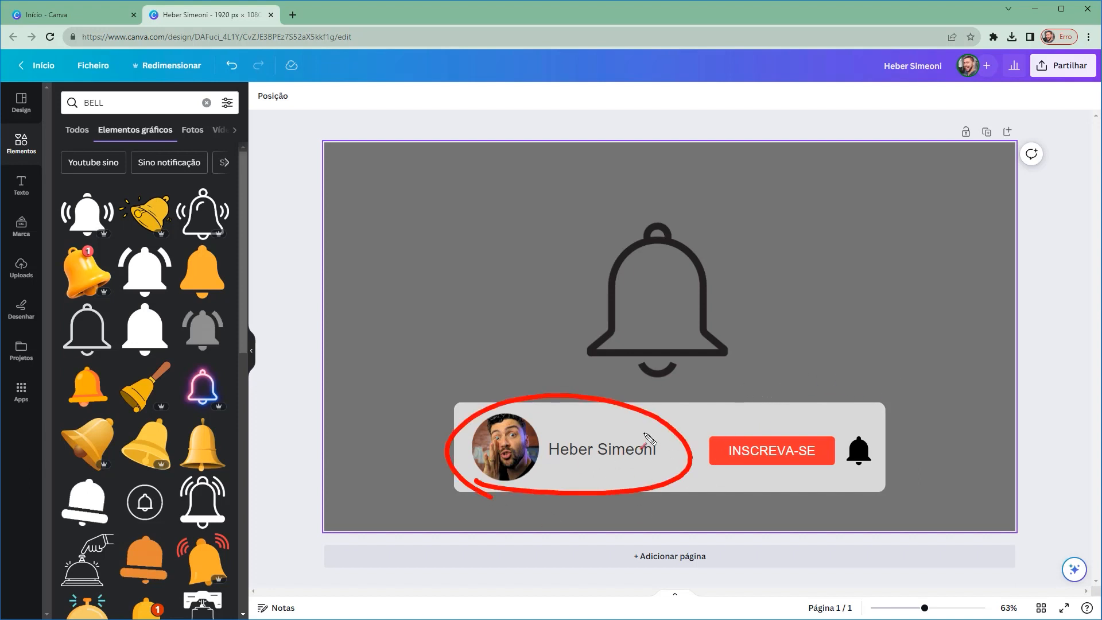
{"action": "left_click_drag", "start_coordinate": [689, 395], "coordinate": [542, 445]}
{"action": "key", "text": "e"}
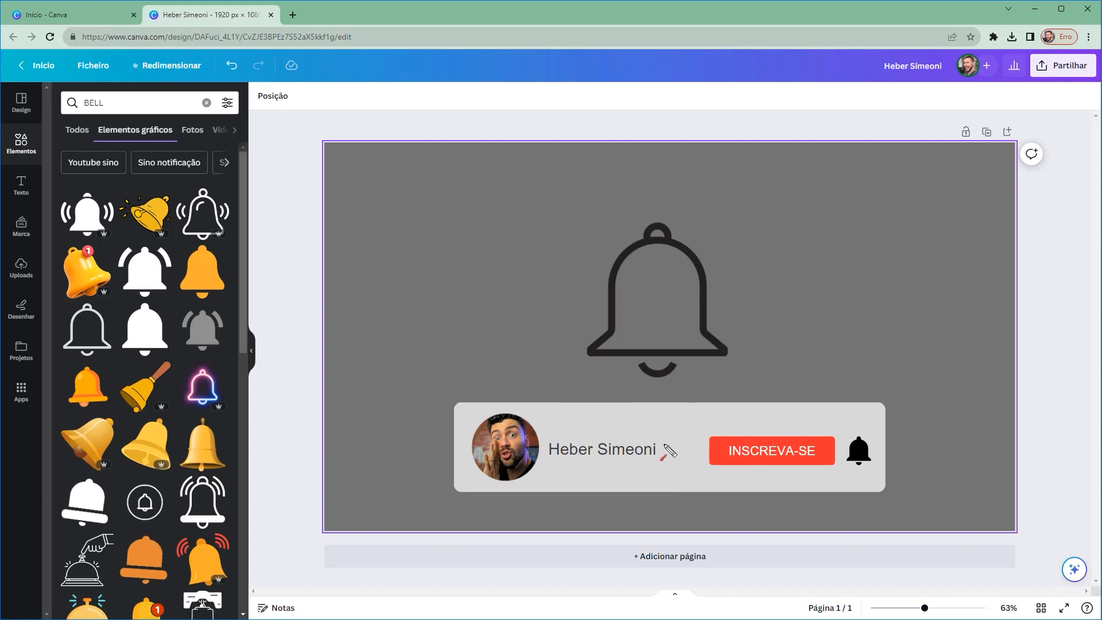
{"action": "mouse_move", "coordinate": [717, 436]}
{"action": "left_mouse_down"}
{"action": "mouse_move", "coordinate": [830, 488]}
{"action": "mouse_move", "coordinate": [746, 493]}
{"action": "left_mouse_up"}
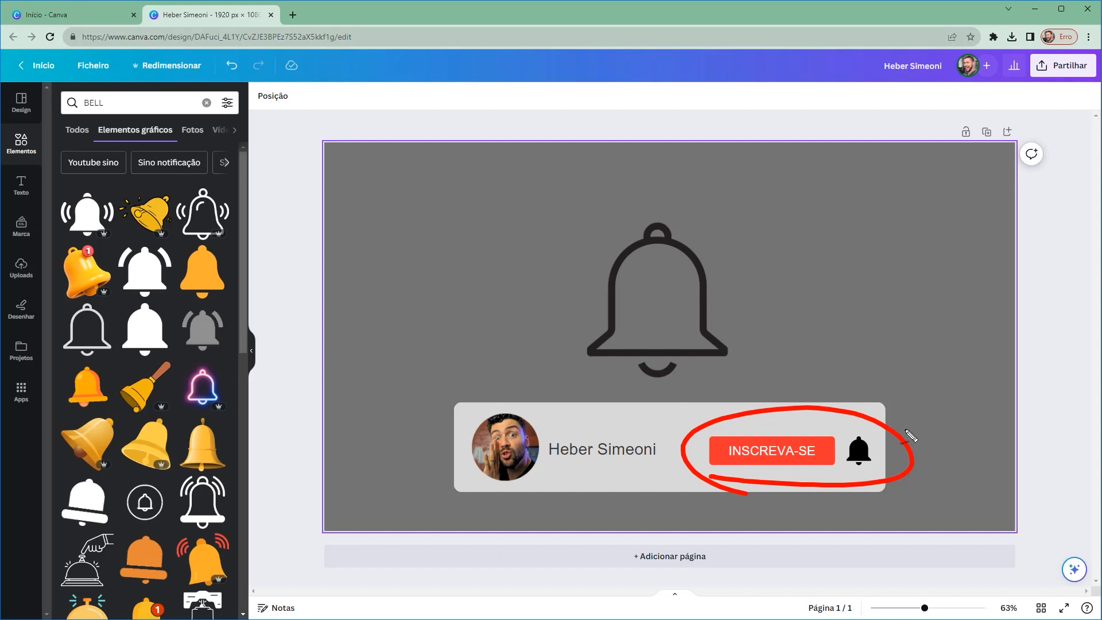
Move the outline bell to the upper right and shrink it to about 172 × 190 px
{"action": "mouse_move", "coordinate": [700, 313]}
{"action": "left_mouse_down"}
{"action": "mouse_move", "coordinate": [908, 256]}
{"action": "mouse_move", "coordinate": [907, 270]}
{"action": "left_mouse_up"}
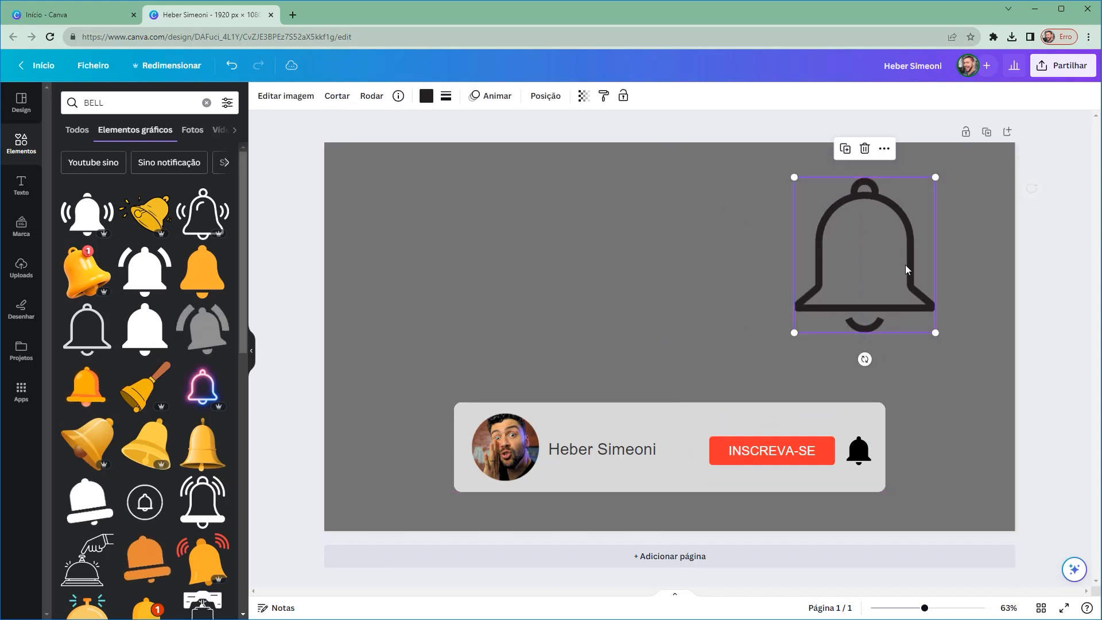
{"action": "left_click_drag", "start_coordinate": [936, 333], "coordinate": [928, 284]}
{"action": "left_click", "coordinate": [946, 284]}
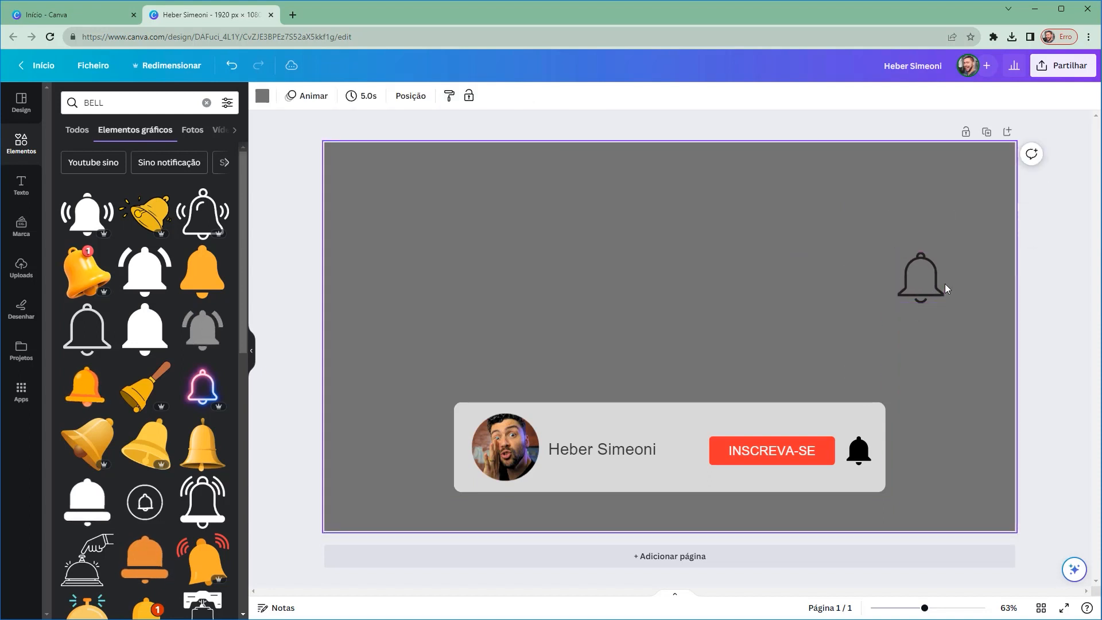
{"action": "left_click", "coordinate": [951, 352]}
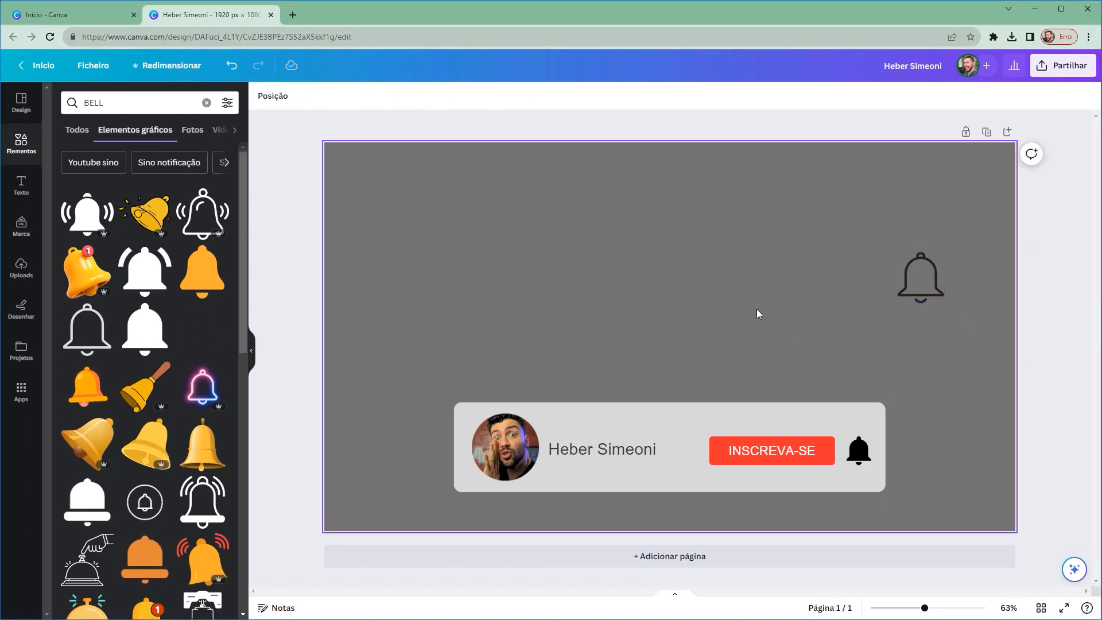
Select the old 'BELL' search term in the Elements search so it can be replaced
{"action": "left_click", "coordinate": [341, 195]}
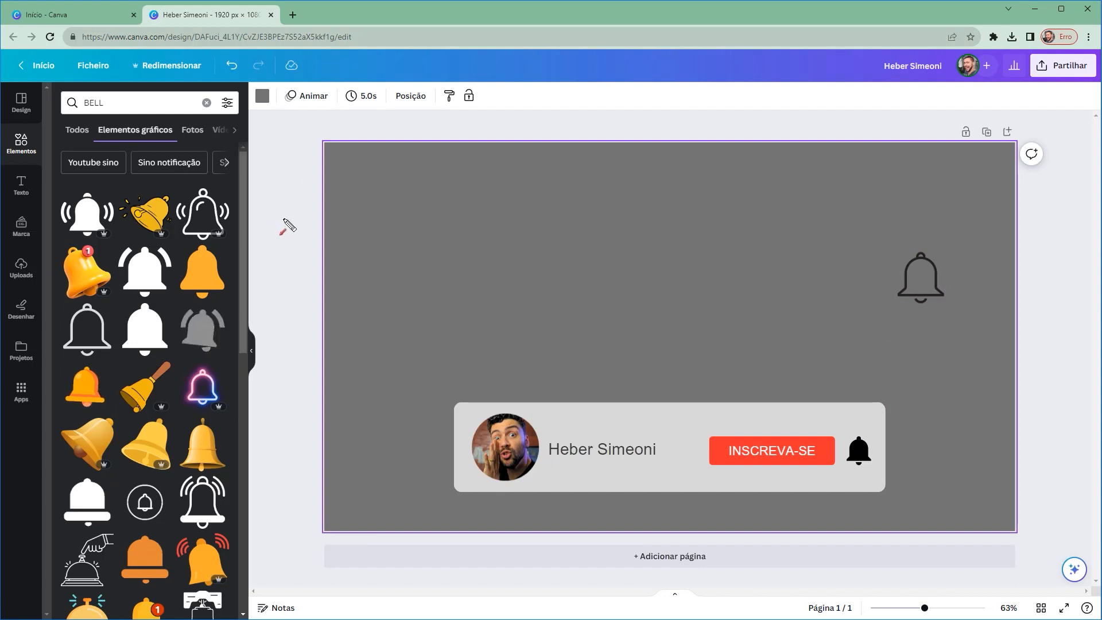
{"action": "mouse_move", "coordinate": [315, 284]}
{"action": "left_mouse_down"}
{"action": "mouse_move", "coordinate": [109, 110]}
{"action": "mouse_move", "coordinate": [56, 126]}
{"action": "left_mouse_up"}
{"action": "key", "text": "Escape"}
Search Elements for 'mouse', add the pixel pointing-hand graphic, shrink it and place it on INSCREVA-SE
{"action": "type", "text": "mous"}
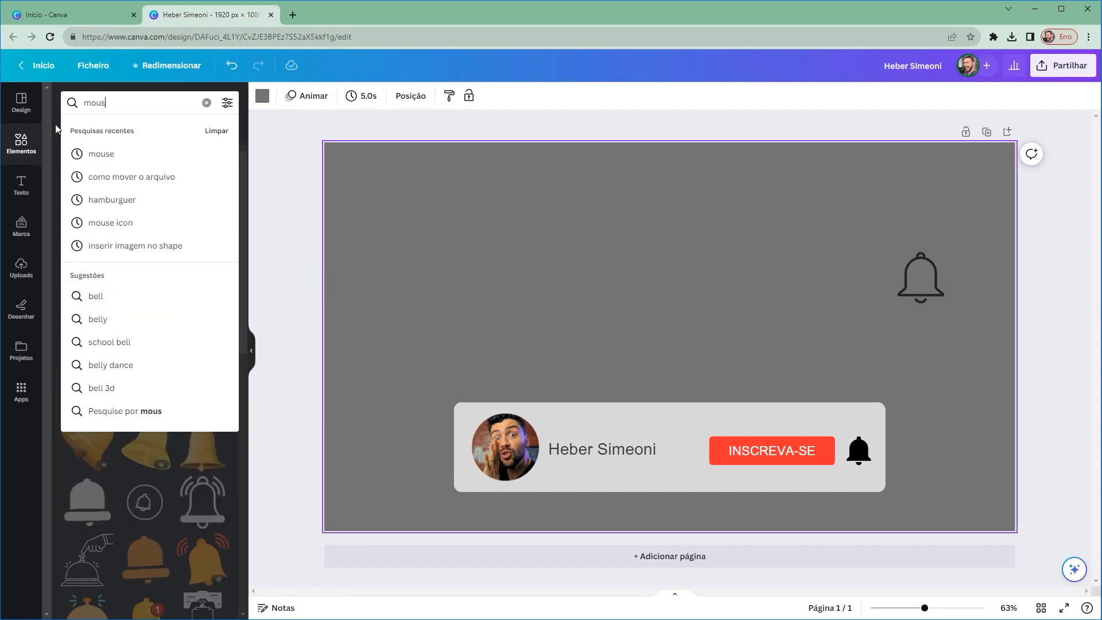
{"action": "type", "text": "e"}
{"action": "key", "text": "Return"}
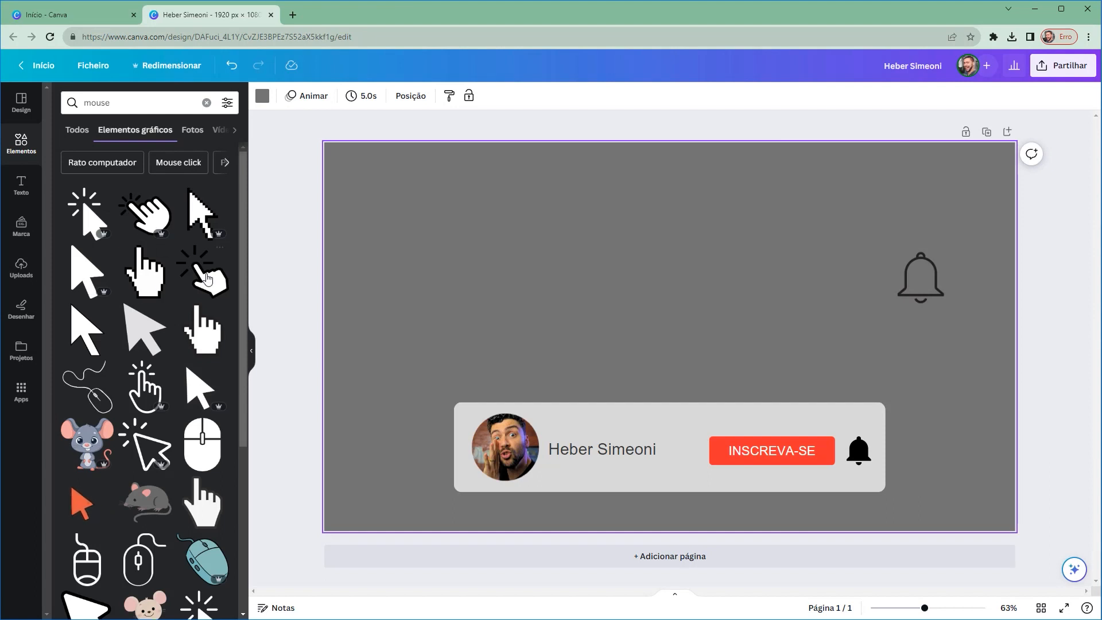
{"action": "left_click", "coordinate": [147, 282]}
{"action": "left_click_drag", "start_coordinate": [724, 397], "coordinate": [802, 465]}
{"action": "left_click", "coordinate": [678, 287]}
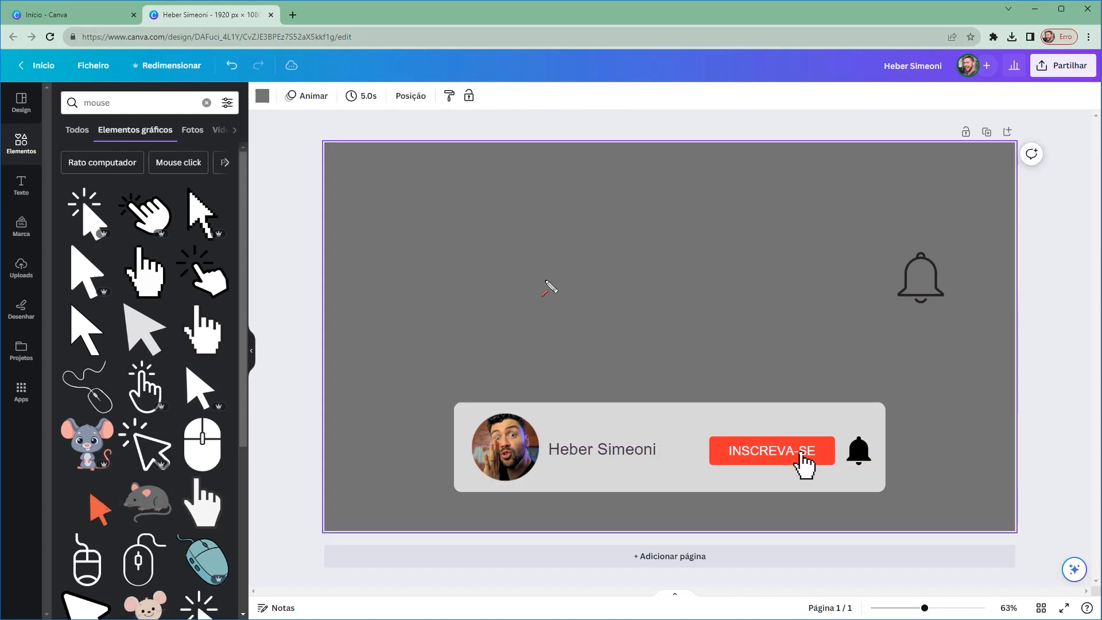
{"action": "left_click_drag", "start_coordinate": [504, 369], "coordinate": [659, 251]}
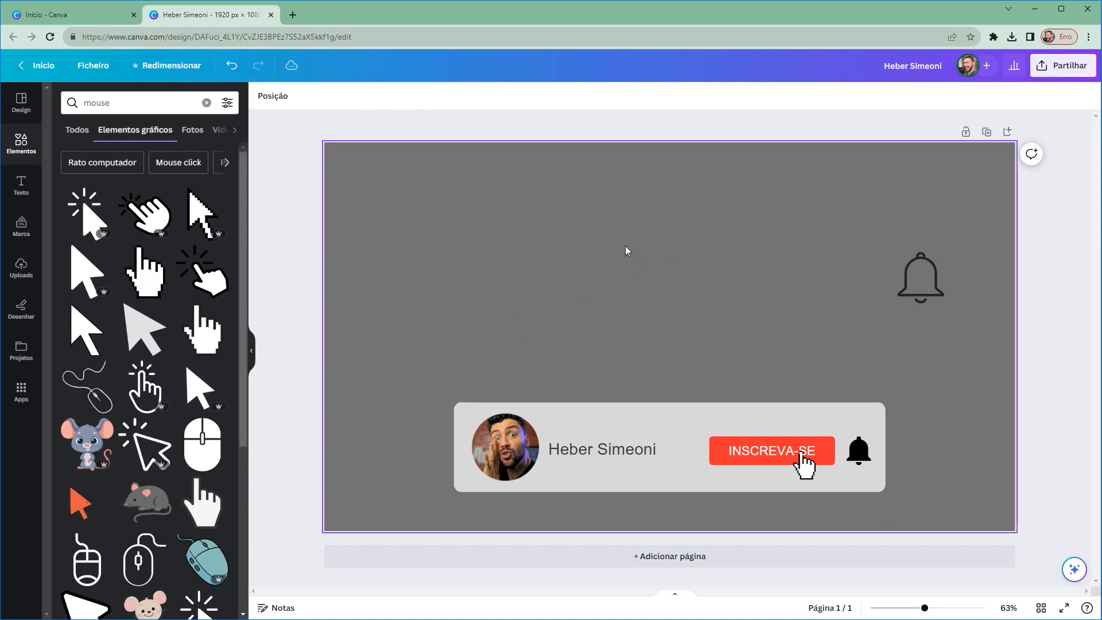
In the Camadas layer list, drag the pointing-hand layer above all others, then close the list
{"action": "left_click_drag", "start_coordinate": [390, 258], "coordinate": [408, 115]}
{"action": "left_click", "coordinate": [409, 96]}
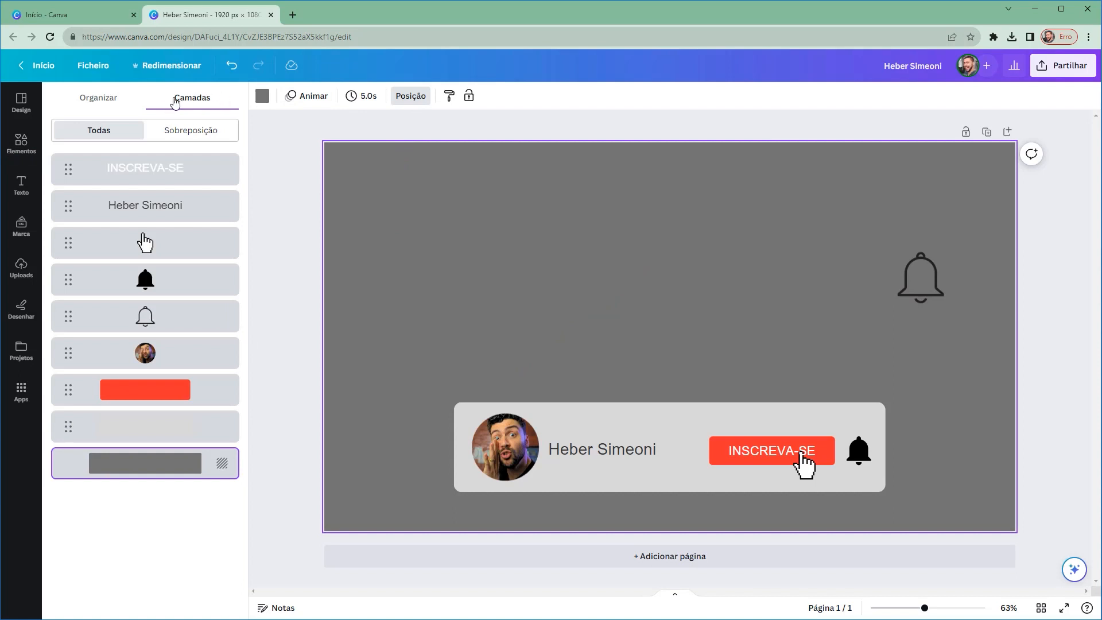
{"action": "left_click_drag", "start_coordinate": [294, 172], "coordinate": [202, 105]}
{"action": "mouse_move", "coordinate": [294, 172]}
{"action": "left_mouse_down"}
{"action": "mouse_move", "coordinate": [161, 237]}
{"action": "mouse_move", "coordinate": [175, 197]}
{"action": "mouse_move", "coordinate": [155, 158]}
{"action": "mouse_move", "coordinate": [143, 168]}
{"action": "left_mouse_up"}
{"action": "left_click", "coordinate": [887, 347]}
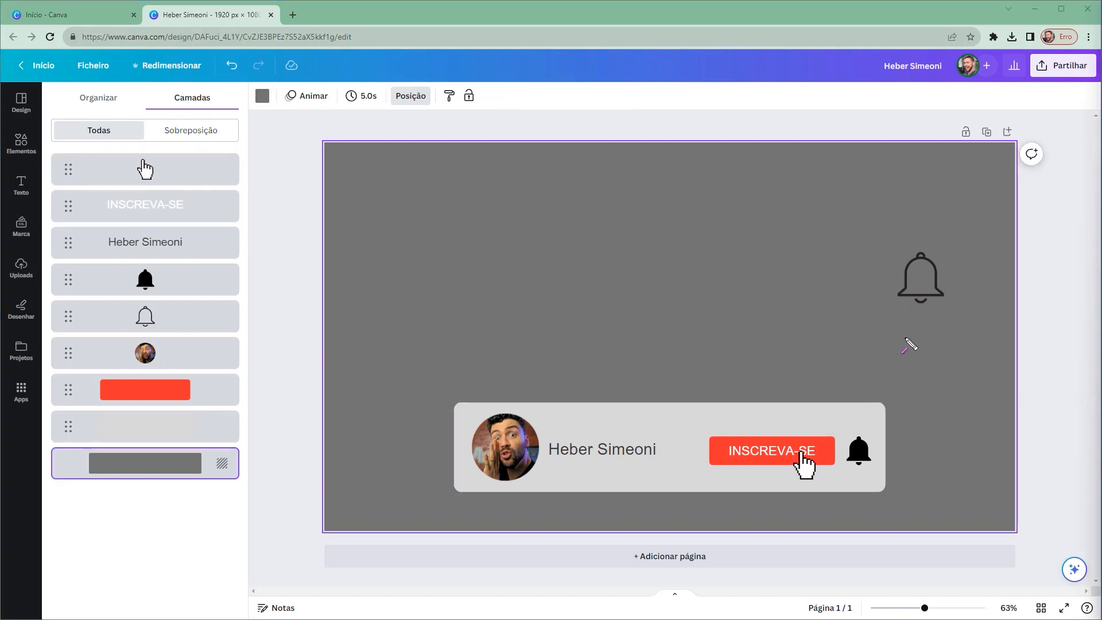
{"action": "left_click_drag", "start_coordinate": [929, 345], "coordinate": [872, 438]}
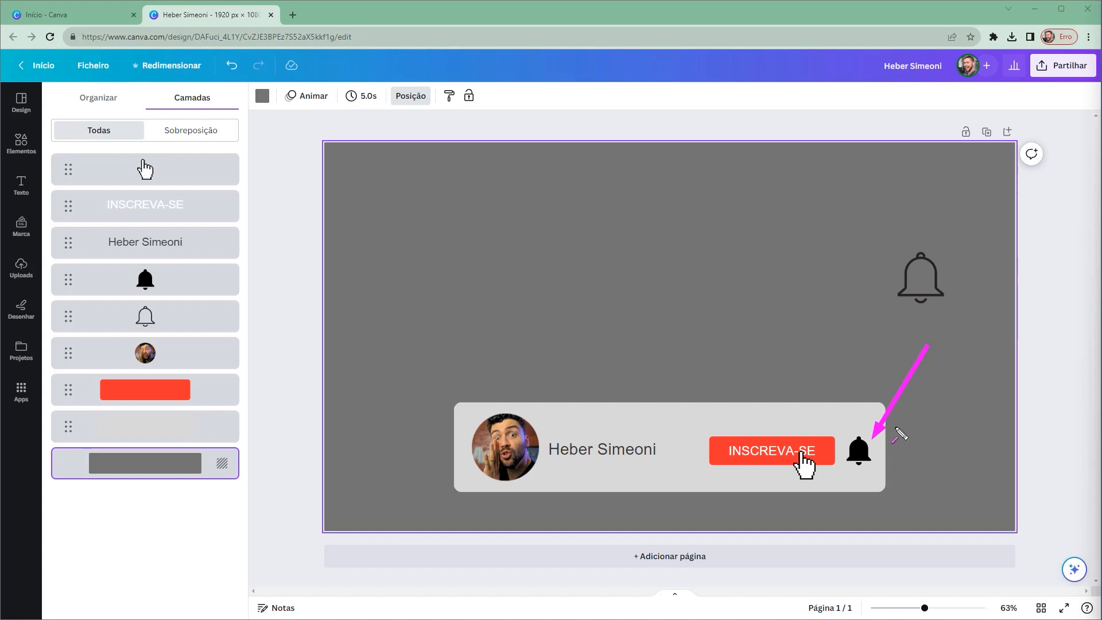
{"action": "key", "text": "Delete"}
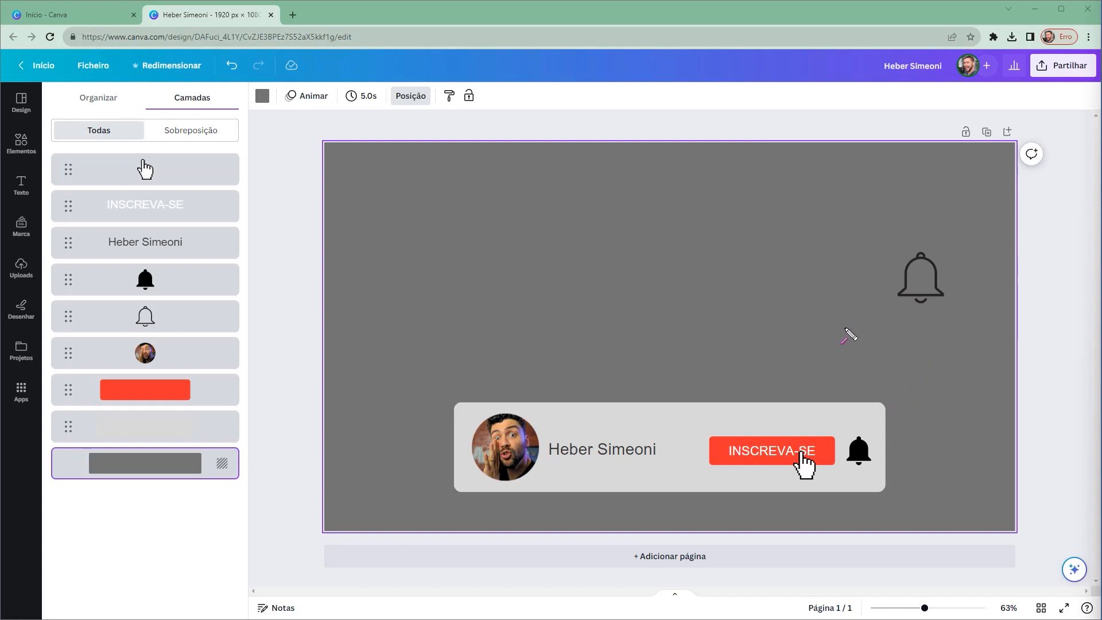
{"action": "mouse_move", "coordinate": [692, 432]}
{"action": "left_mouse_down"}
{"action": "mouse_move", "coordinate": [918, 178]}
{"action": "mouse_move", "coordinate": [1033, 111]}
{"action": "left_mouse_up"}
{"action": "key", "text": "Escape"}
{"action": "left_click", "coordinate": [1056, 292]}
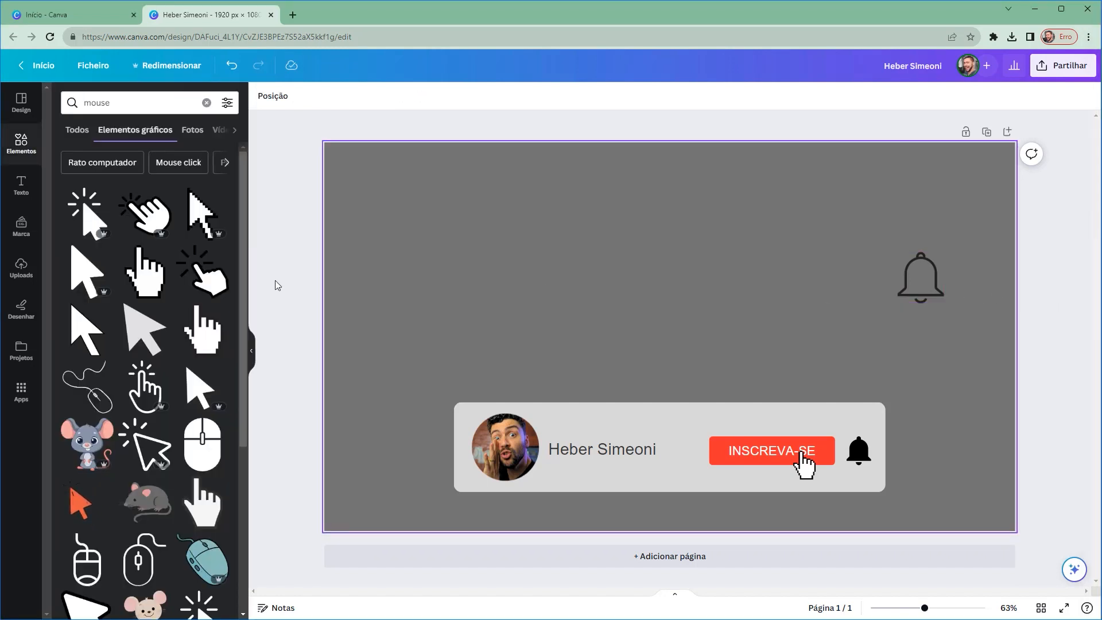
Shrink the outline bell a little and reposition it lower on the right of the canvas
{"action": "scroll", "coordinate": [240, 253], "scroll_direction": "down", "scroll_amount": 1}
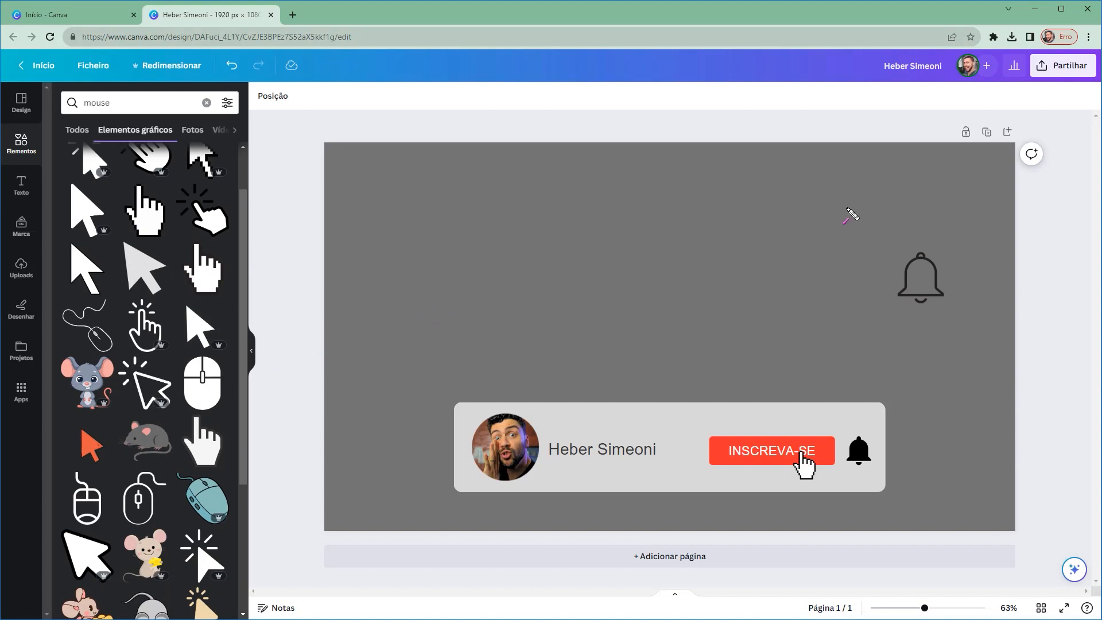
{"action": "mouse_move", "coordinate": [772, 371]}
{"action": "left_mouse_down"}
{"action": "mouse_move", "coordinate": [1046, 122]}
{"action": "mouse_move", "coordinate": [1023, 113]}
{"action": "left_mouse_up"}
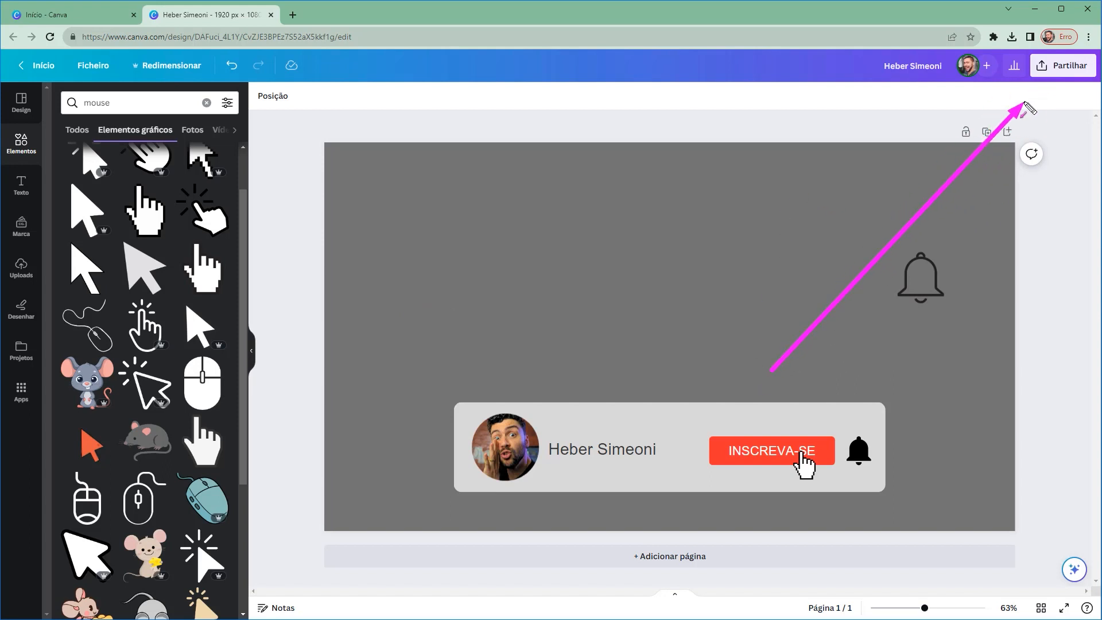
{"action": "key", "text": "Escape"}
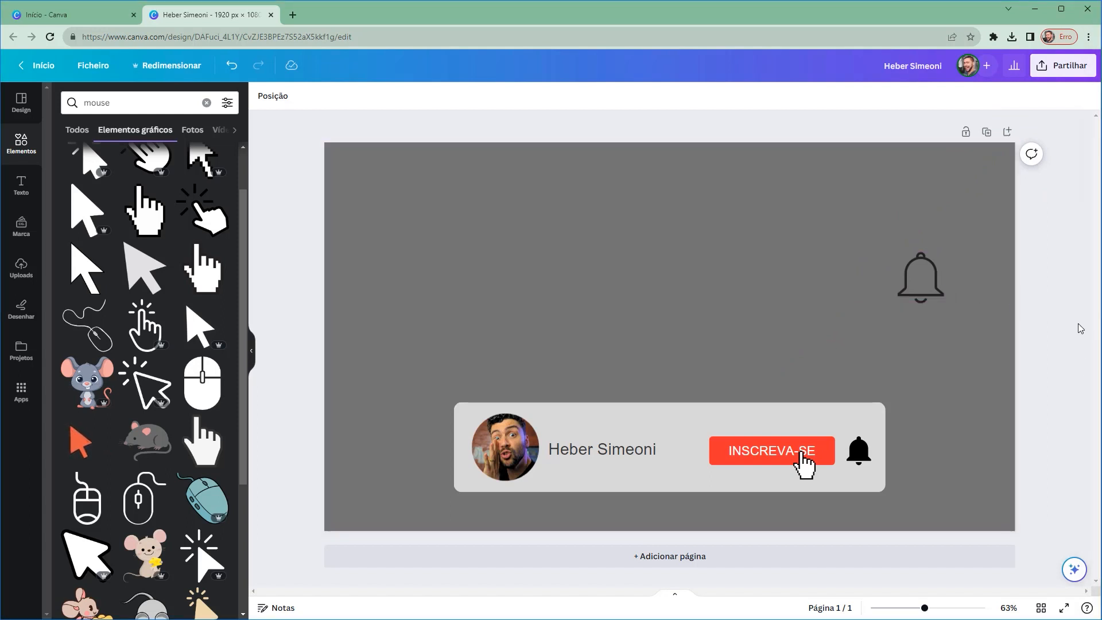
{"action": "mouse_move", "coordinate": [825, 403]}
{"action": "left_mouse_down"}
{"action": "mouse_move", "coordinate": [925, 304]}
{"action": "mouse_move", "coordinate": [914, 264]}
{"action": "mouse_move", "coordinate": [925, 299]}
{"action": "mouse_move", "coordinate": [877, 461]}
{"action": "mouse_move", "coordinate": [867, 460]}
{"action": "mouse_move", "coordinate": [879, 473]}
{"action": "mouse_move", "coordinate": [902, 437]}
{"action": "mouse_move", "coordinate": [915, 372]}
{"action": "mouse_move", "coordinate": [939, 360]}
{"action": "left_mouse_up"}
{"action": "key", "text": "Escape"}
{"action": "left_click", "coordinate": [916, 278]}
{"action": "left_click", "coordinate": [978, 388]}
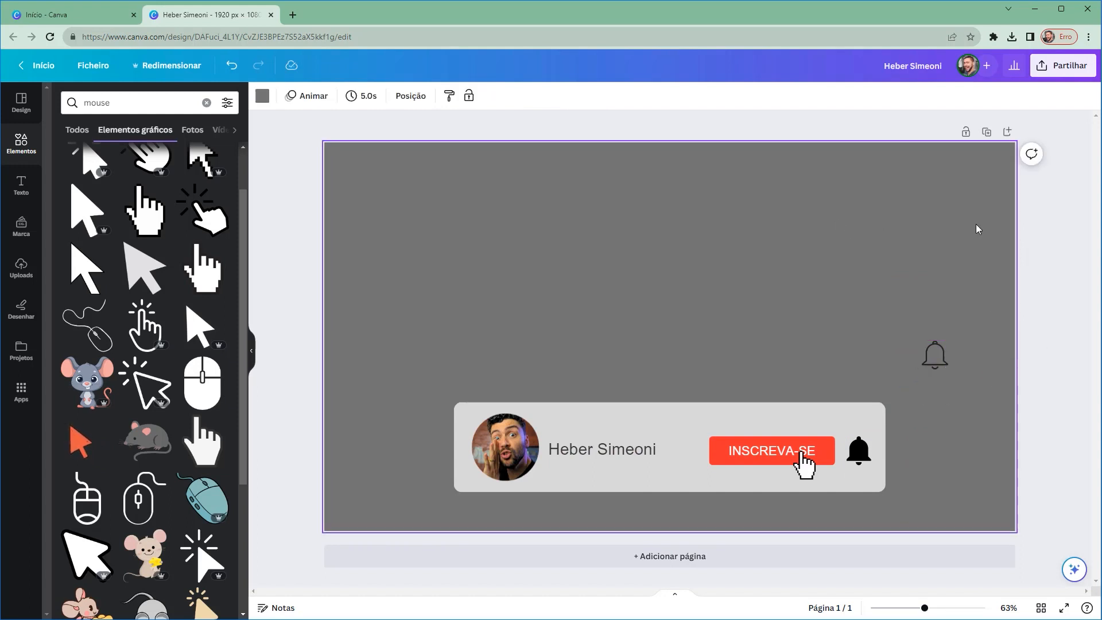
{"action": "left_click", "coordinate": [1037, 255]}
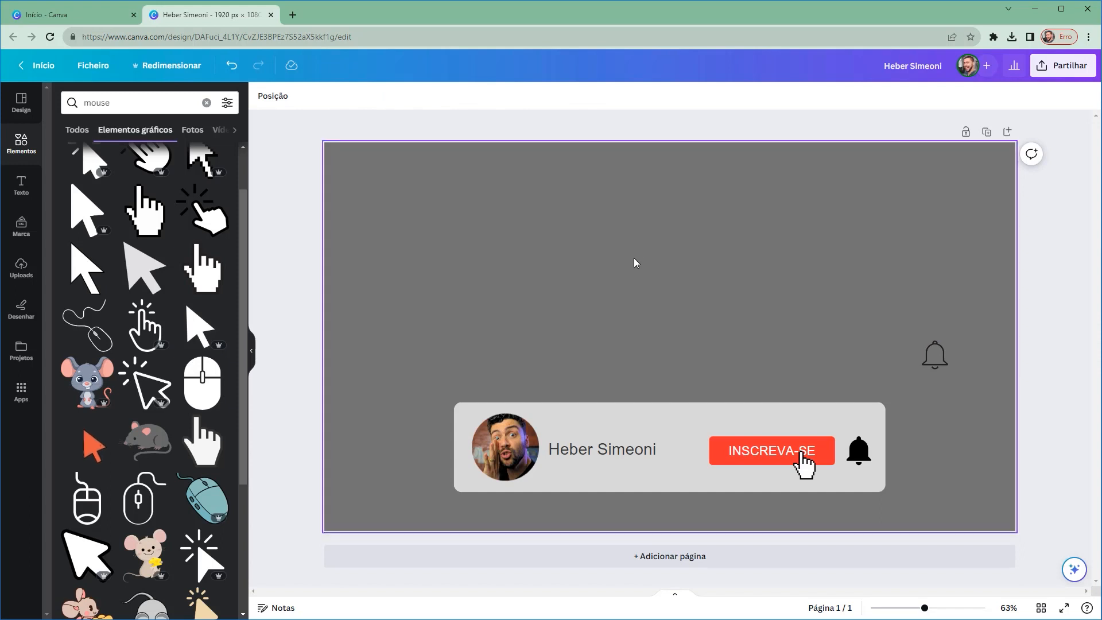
{"action": "left_click", "coordinate": [643, 355]}
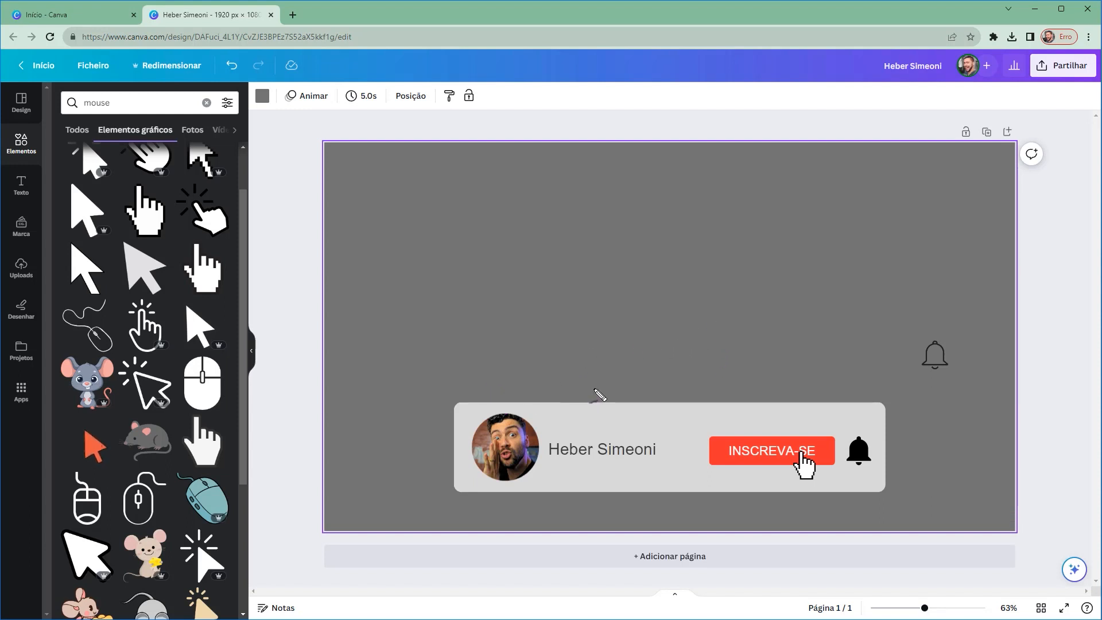
{"action": "left_click_drag", "start_coordinate": [517, 418], "coordinate": [493, 480]}
{"action": "left_click_drag", "start_coordinate": [577, 468], "coordinate": [597, 447]}
{"action": "mouse_move", "coordinate": [463, 405]}
{"action": "left_mouse_down"}
{"action": "mouse_move", "coordinate": [866, 510]}
{"action": "mouse_move", "coordinate": [434, 412]}
{"action": "left_mouse_up"}
{"action": "mouse_move", "coordinate": [861, 344]}
{"action": "left_mouse_down"}
{"action": "mouse_move", "coordinate": [814, 425]}
{"action": "mouse_move", "coordinate": [814, 339]}
{"action": "mouse_move", "coordinate": [811, 429]}
{"action": "left_mouse_up"}
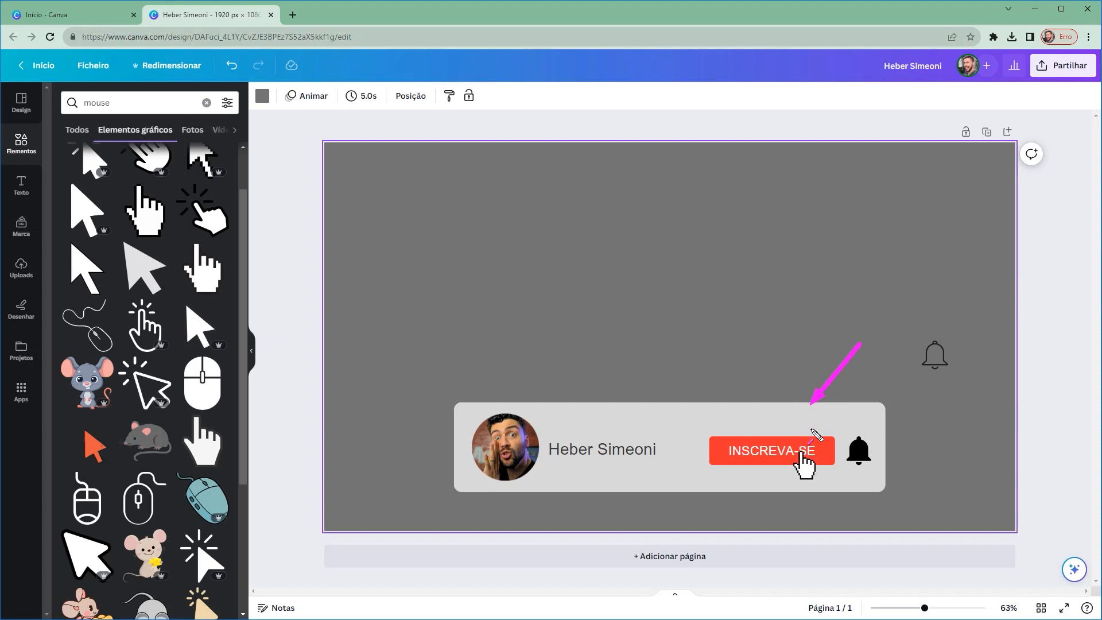
{"action": "left_click_drag", "start_coordinate": [805, 468], "coordinate": [804, 296]}
{"action": "left_click_drag", "start_coordinate": [777, 451], "coordinate": [784, 329]}
{"action": "left_click_drag", "start_coordinate": [787, 455], "coordinate": [788, 373]}
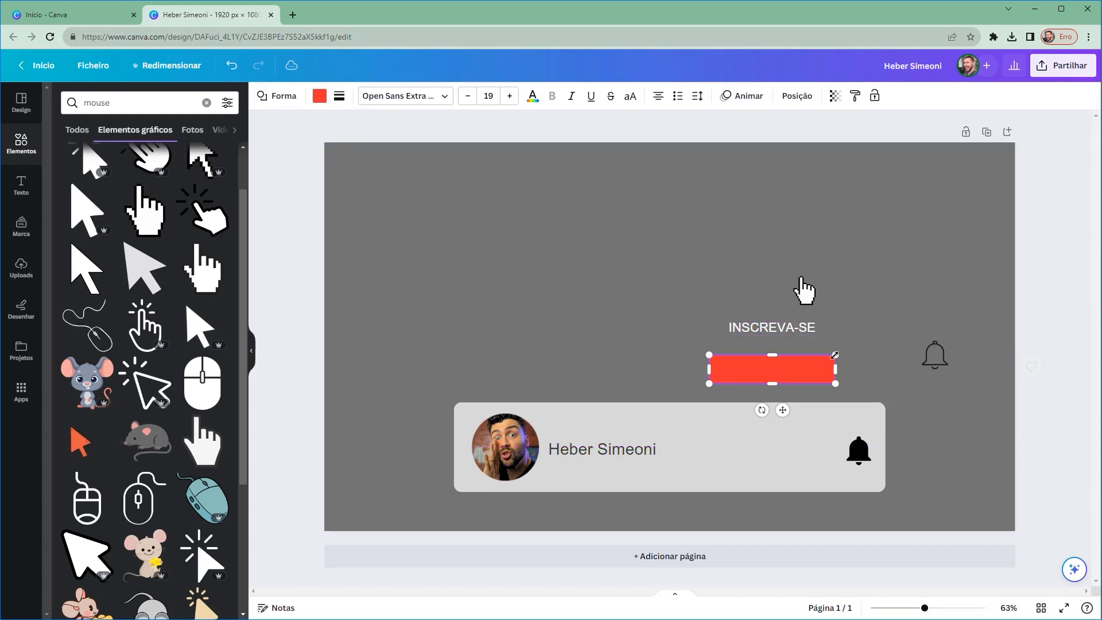
{"action": "left_click_drag", "start_coordinate": [859, 452], "coordinate": [905, 360]}
{"action": "left_click", "coordinate": [828, 320]}
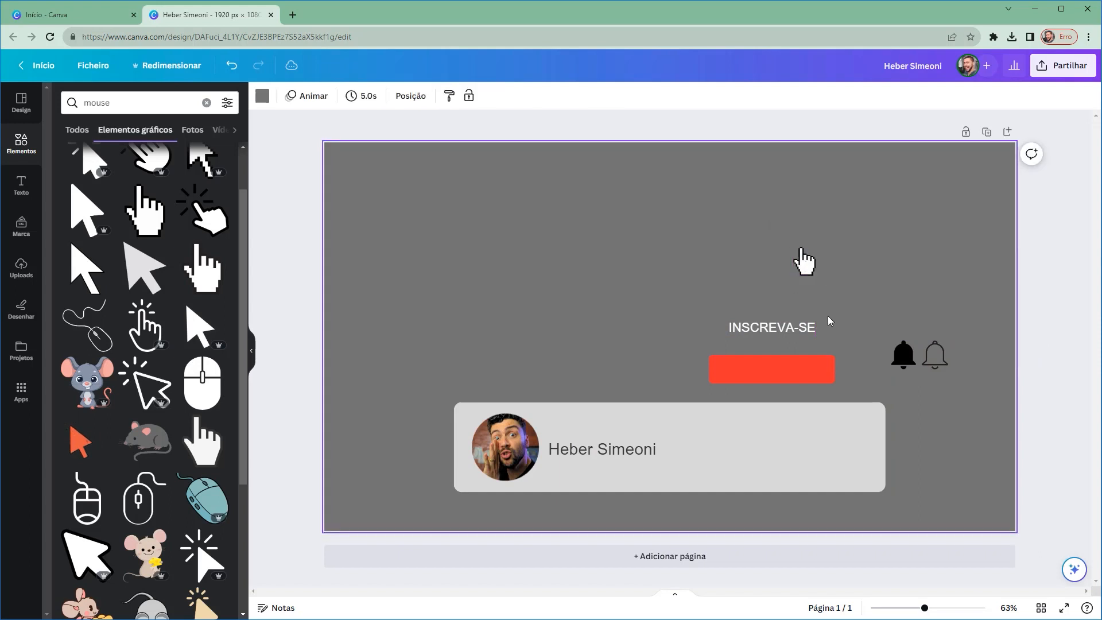
{"action": "left_click", "coordinate": [805, 326]}
{"action": "left_click", "coordinate": [852, 310]}
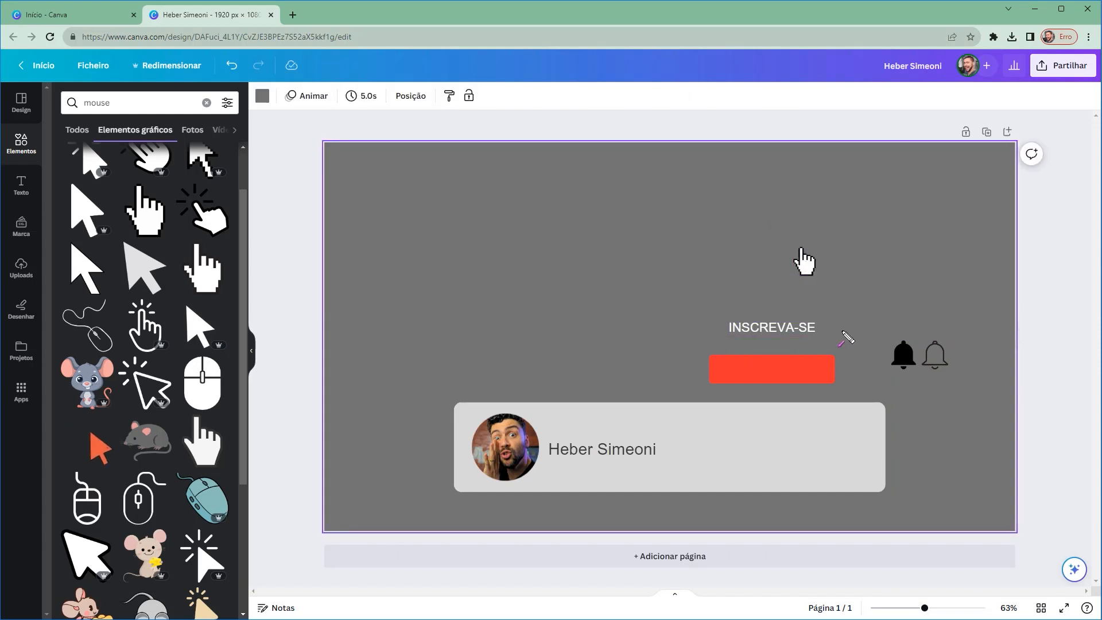
{"action": "mouse_move", "coordinate": [686, 356]}
{"action": "left_mouse_down"}
{"action": "mouse_move", "coordinate": [801, 281]}
{"action": "mouse_move", "coordinate": [791, 376]}
{"action": "mouse_move", "coordinate": [733, 338]}
{"action": "mouse_move", "coordinate": [743, 323]}
{"action": "mouse_move", "coordinate": [788, 318]}
{"action": "mouse_move", "coordinate": [781, 339]}
{"action": "left_mouse_up"}
Duplicate the INSCREVA-SE text with Ctrl+D and retype the copy as 'INSCRITO'
{"action": "key", "text": "Escape"}
{"action": "key", "text": "ctrl+d"}
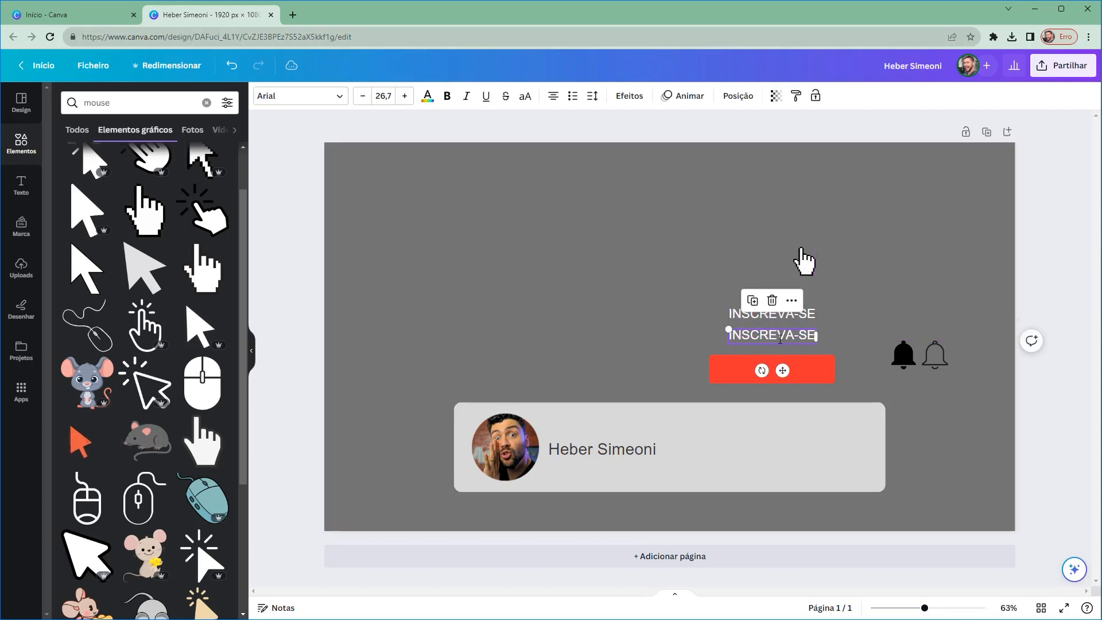
{"action": "double_click", "coordinate": [780, 338]}
{"action": "key", "text": "BackSpace"}
{"action": "type", "text": "INSCRI"}
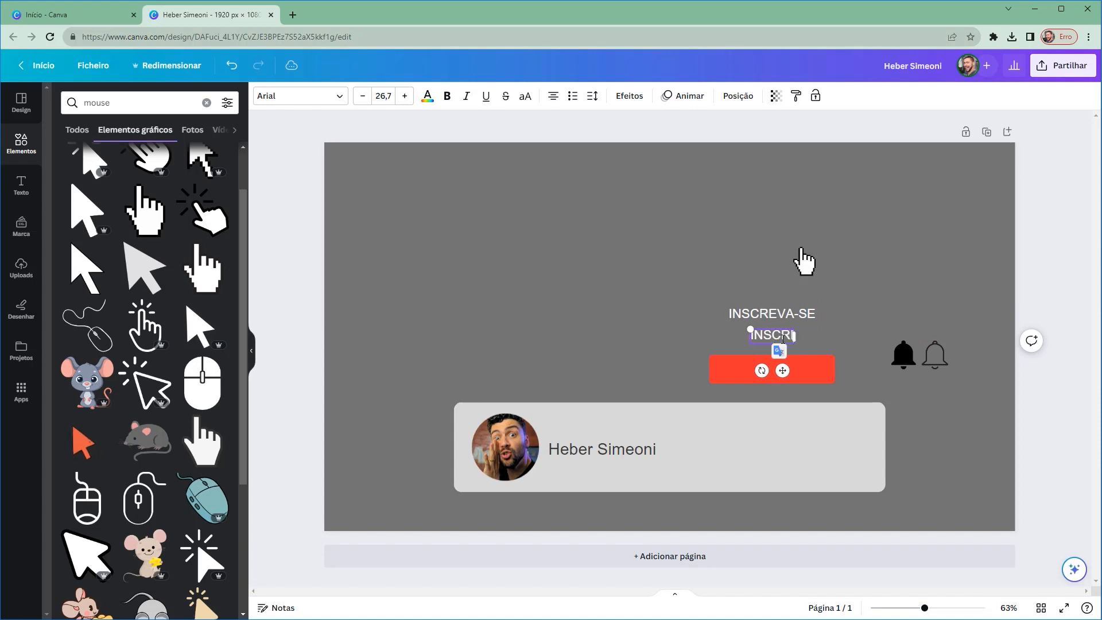
{"action": "type", "text": "TO"}
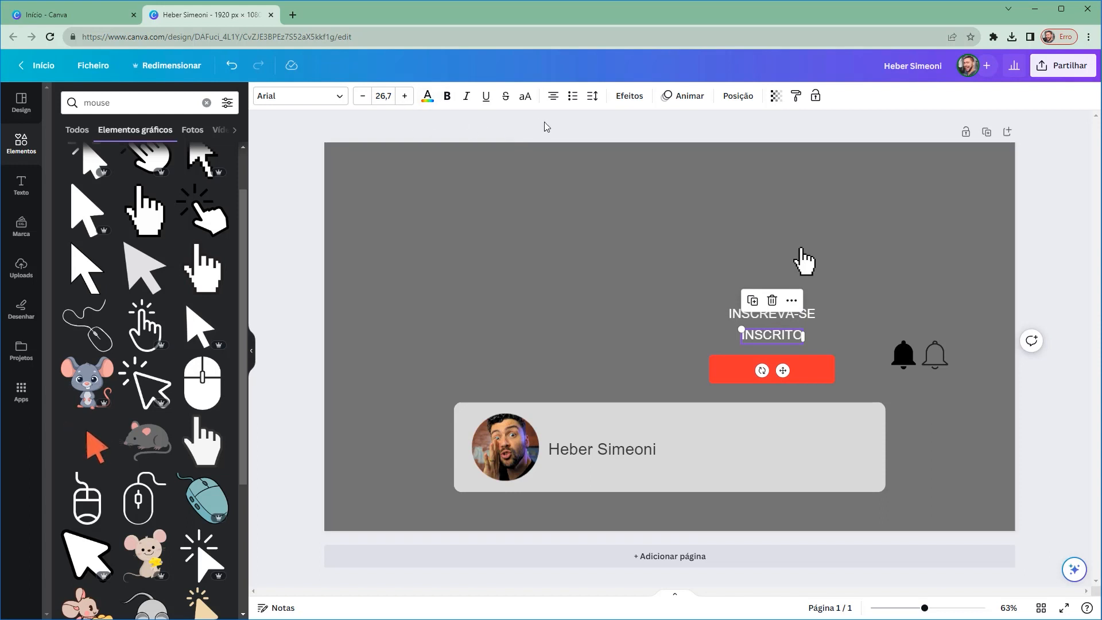
{"action": "left_click", "coordinate": [814, 342]}
Nudge the INSCREVA-SE text higher so it sits above INSCRITO
{"action": "left_click", "coordinate": [795, 332]}
{"action": "left_click", "coordinate": [804, 285]}
{"action": "left_click_drag", "start_coordinate": [796, 310], "coordinate": [796, 299]}
{"action": "left_click", "coordinate": [822, 323]}
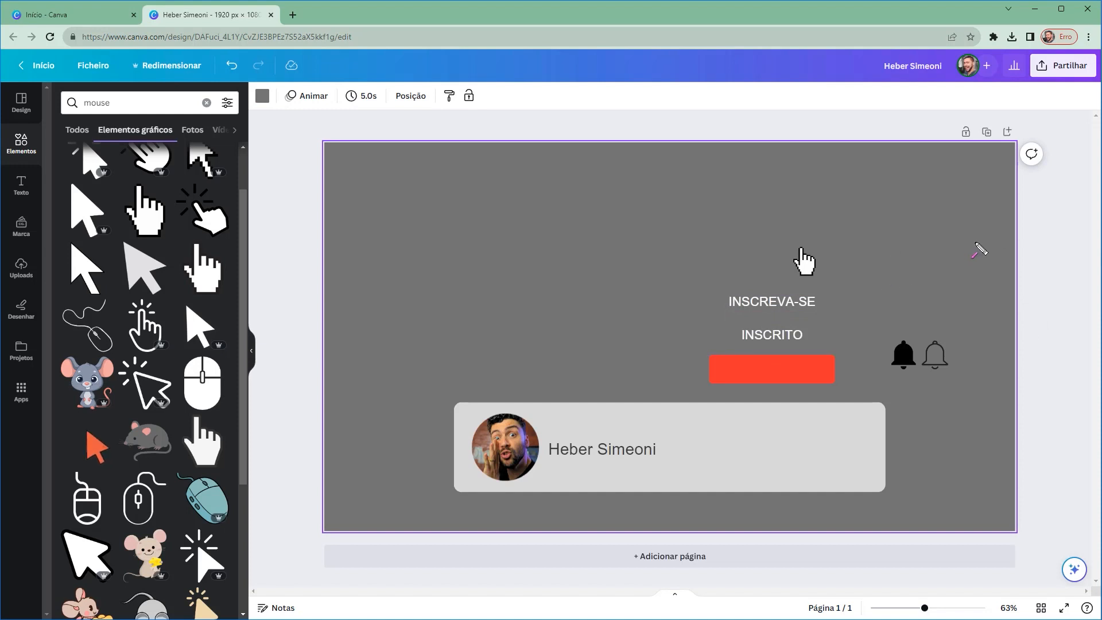
{"action": "left_click_drag", "start_coordinate": [994, 369], "coordinate": [1071, 62]}
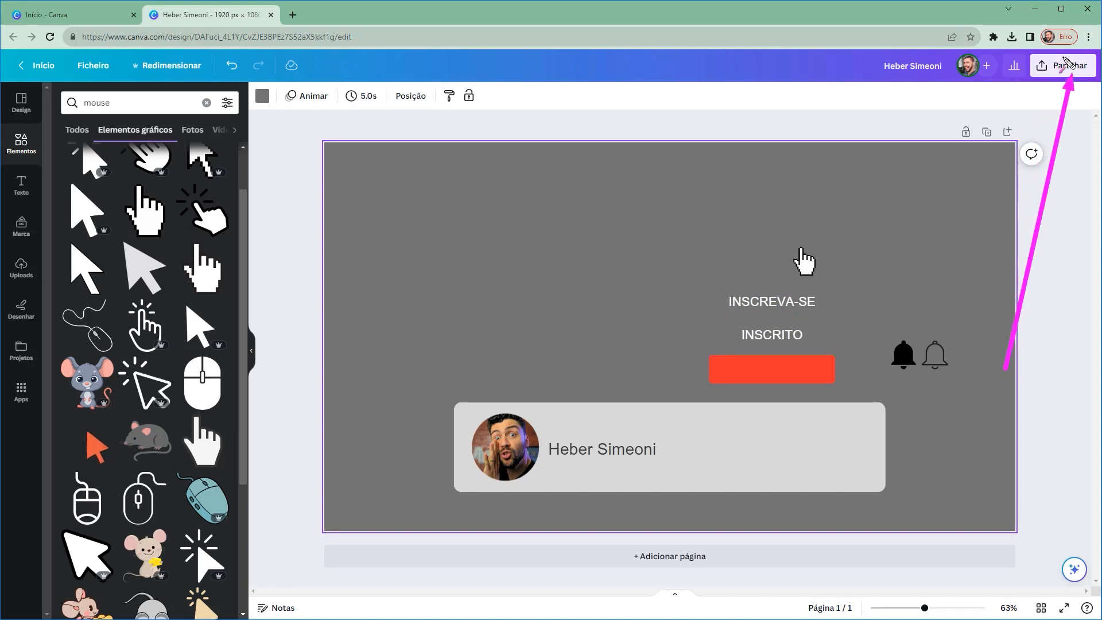
In Partilhar > Fazer o download, set the export file type to PNG
{"action": "left_click", "coordinate": [1069, 67]}
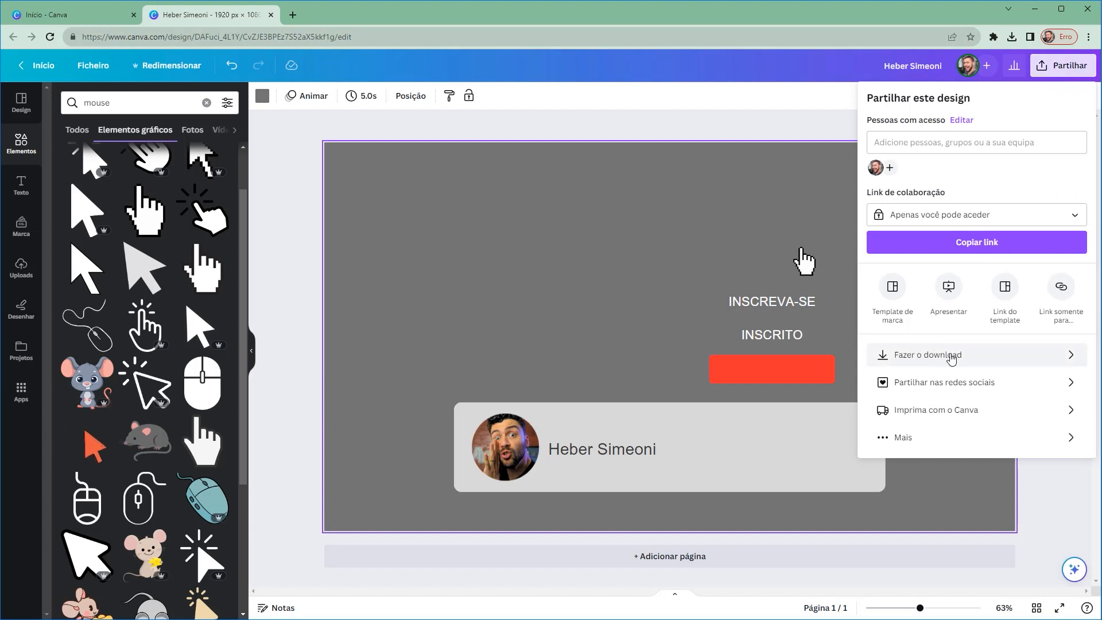
{"action": "left_click", "coordinate": [931, 356]}
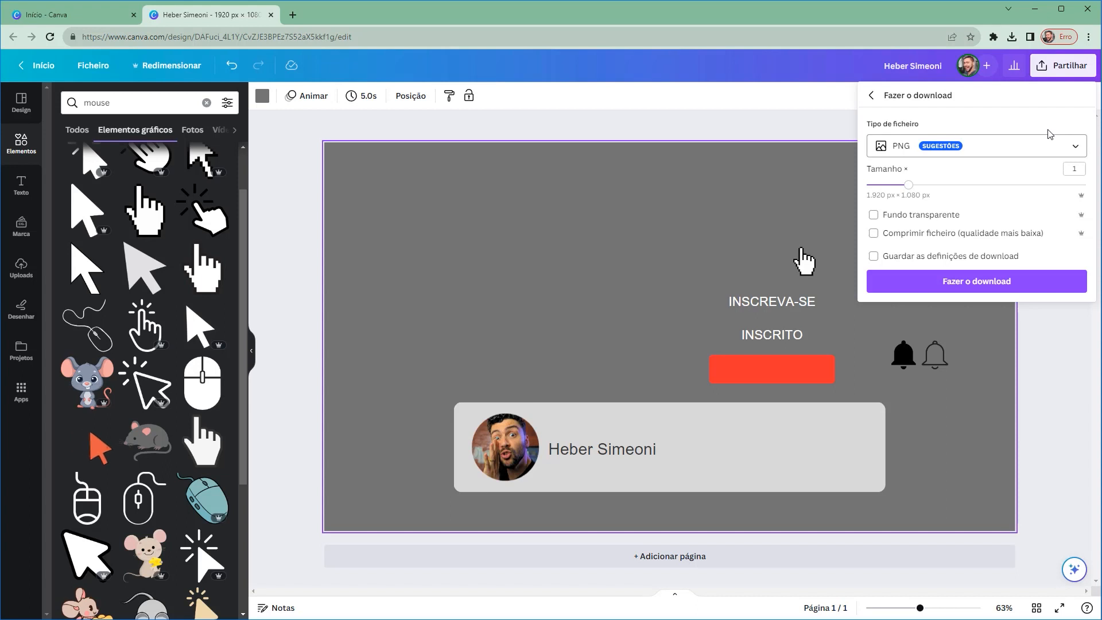
{"action": "left_click_drag", "start_coordinate": [794, 287], "coordinate": [901, 148]}
{"action": "key", "text": "Escape"}
{"action": "left_click", "coordinate": [902, 148]}
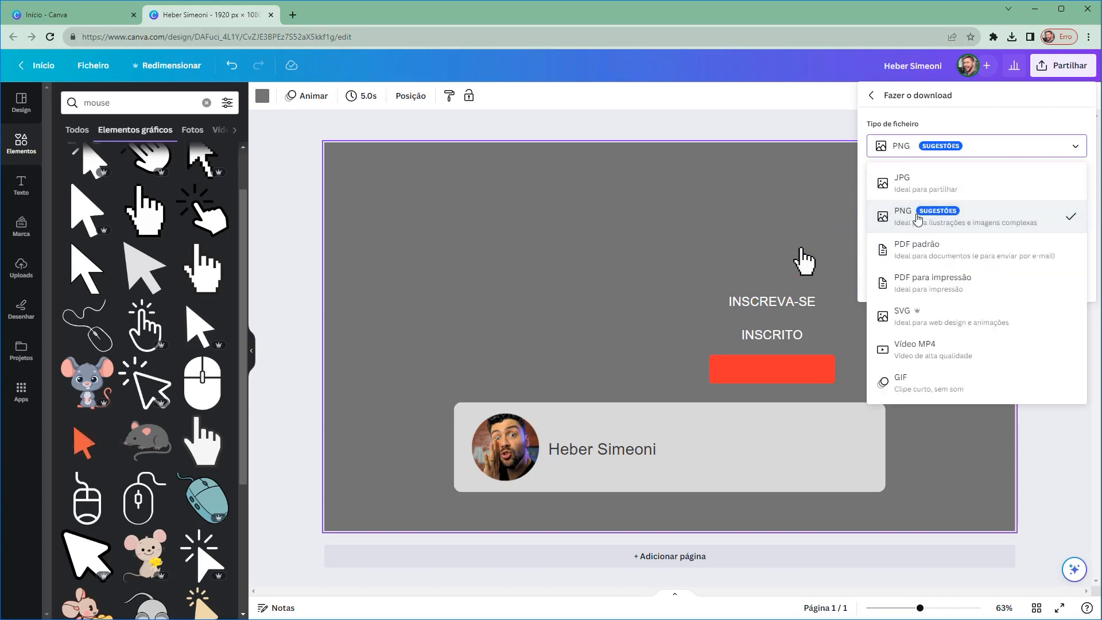
{"action": "key", "text": "ctrl+shift+3"}
{"action": "mouse_move", "coordinate": [367, 161]}
{"action": "left_mouse_down"}
{"action": "mouse_move", "coordinate": [343, 342]}
{"action": "mouse_move", "coordinate": [543, 315]}
{"action": "mouse_move", "coordinate": [633, 346]}
{"action": "mouse_move", "coordinate": [874, 546]}
{"action": "mouse_move", "coordinate": [391, 479]}
{"action": "left_mouse_up"}
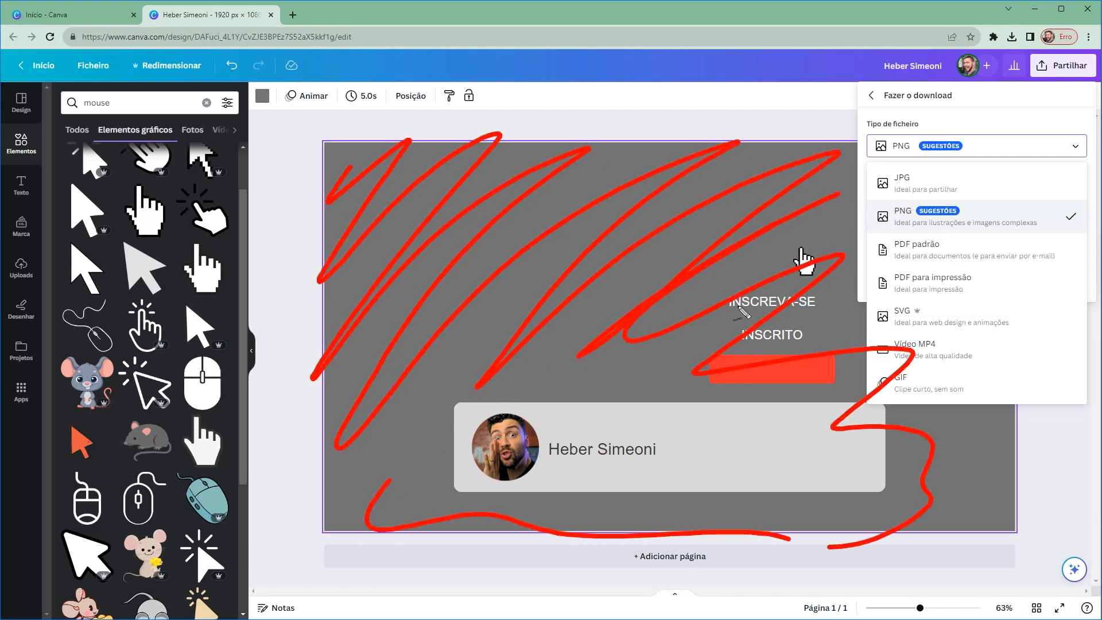
{"action": "key", "text": "ctrl+shift+7"}
{"action": "mouse_move", "coordinate": [527, 280]}
{"action": "left_mouse_down"}
{"action": "mouse_move", "coordinate": [553, 422]}
{"action": "mouse_move", "coordinate": [634, 422]}
{"action": "mouse_move", "coordinate": [842, 468]}
{"action": "mouse_move", "coordinate": [795, 413]}
{"action": "left_mouse_up"}
{"action": "mouse_move", "coordinate": [740, 450]}
{"action": "left_mouse_down"}
{"action": "mouse_move", "coordinate": [789, 367]}
{"action": "mouse_move", "coordinate": [642, 352]}
{"action": "mouse_move", "coordinate": [713, 248]}
{"action": "mouse_move", "coordinate": [739, 366]}
{"action": "mouse_move", "coordinate": [873, 215]}
{"action": "mouse_move", "coordinate": [916, 215]}
{"action": "left_mouse_up"}
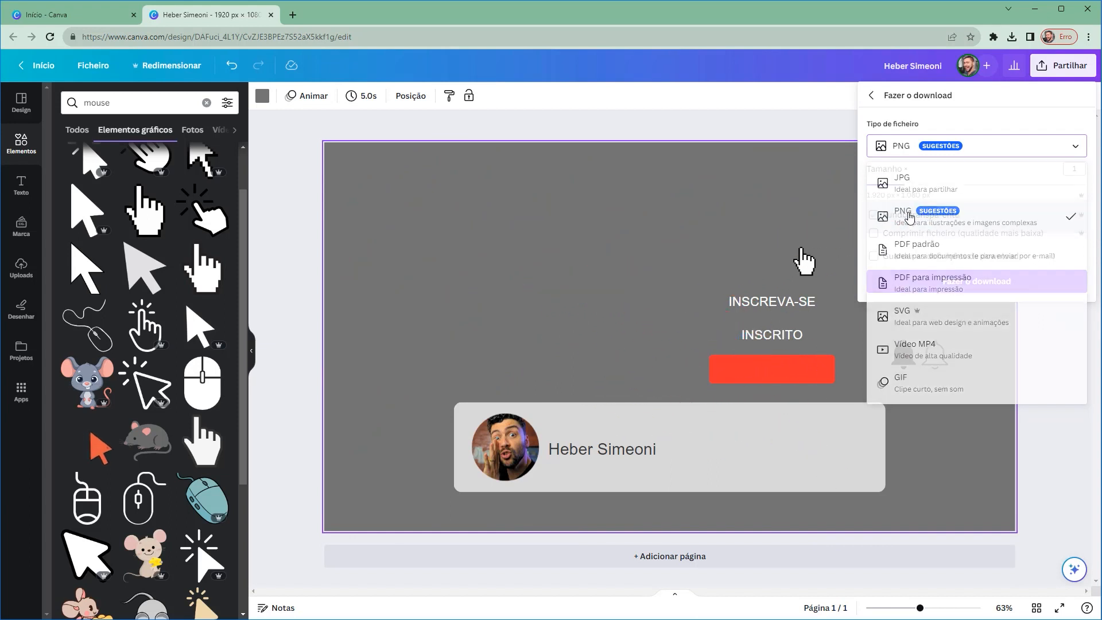
{"action": "left_click", "coordinate": [913, 217]}
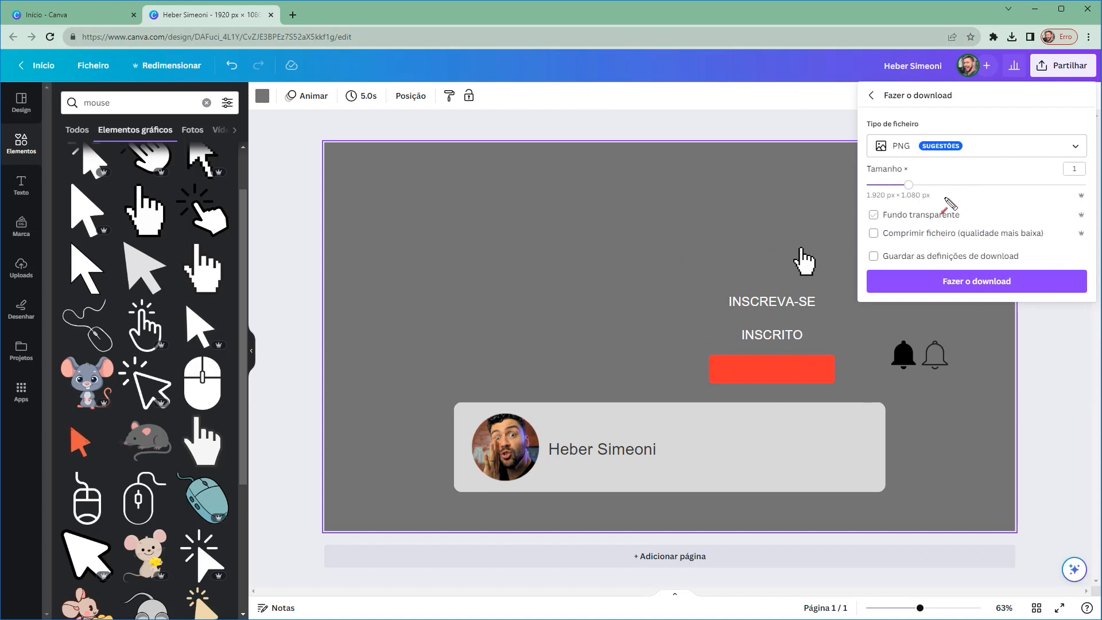
Enable Fundo transparente, download the 1920 × 1080 PNG, and dismiss the notifications
{"action": "left_click_drag", "start_coordinate": [1007, 145], "coordinate": [876, 224]}
{"action": "left_click", "coordinate": [873, 216]}
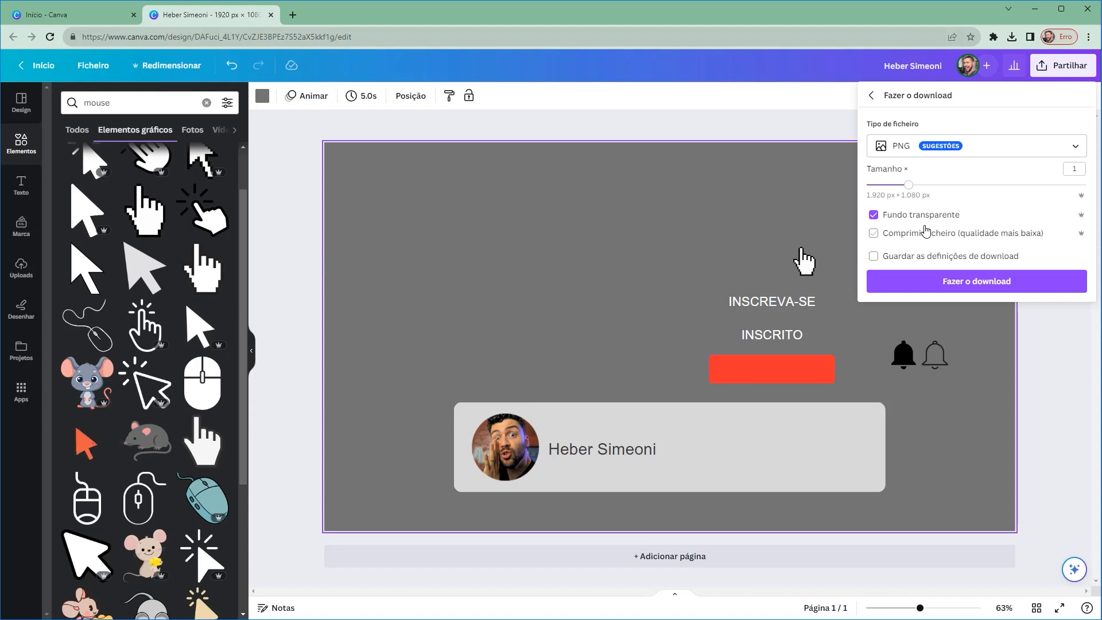
{"action": "key", "text": "ctrl+shift+3"}
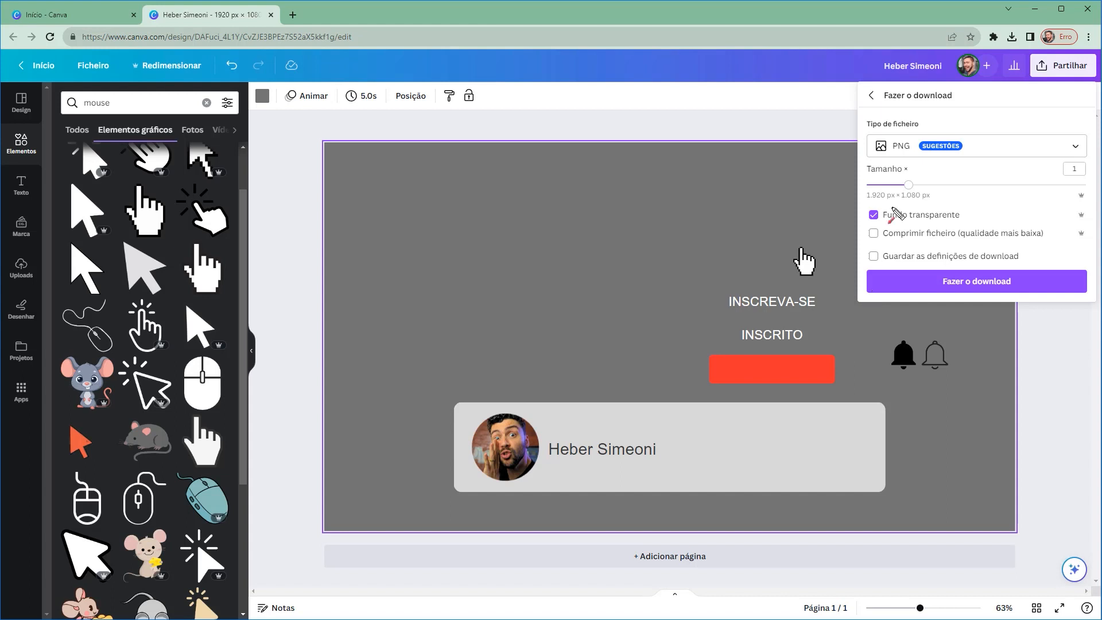
{"action": "left_click_drag", "start_coordinate": [827, 396], "coordinate": [917, 290]}
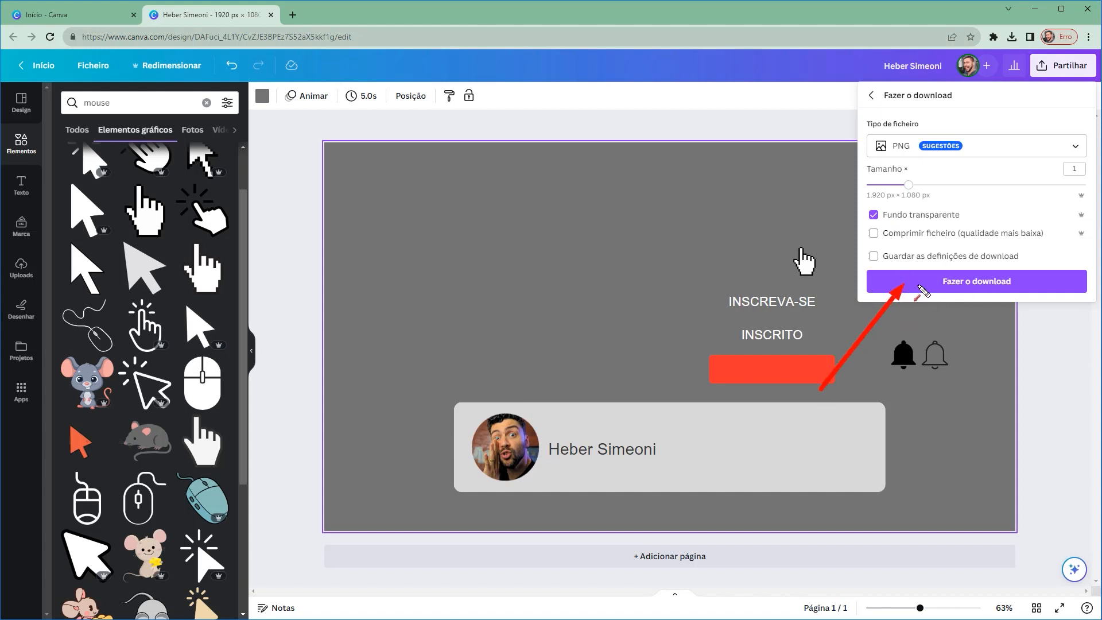
{"action": "left_click", "coordinate": [955, 284]}
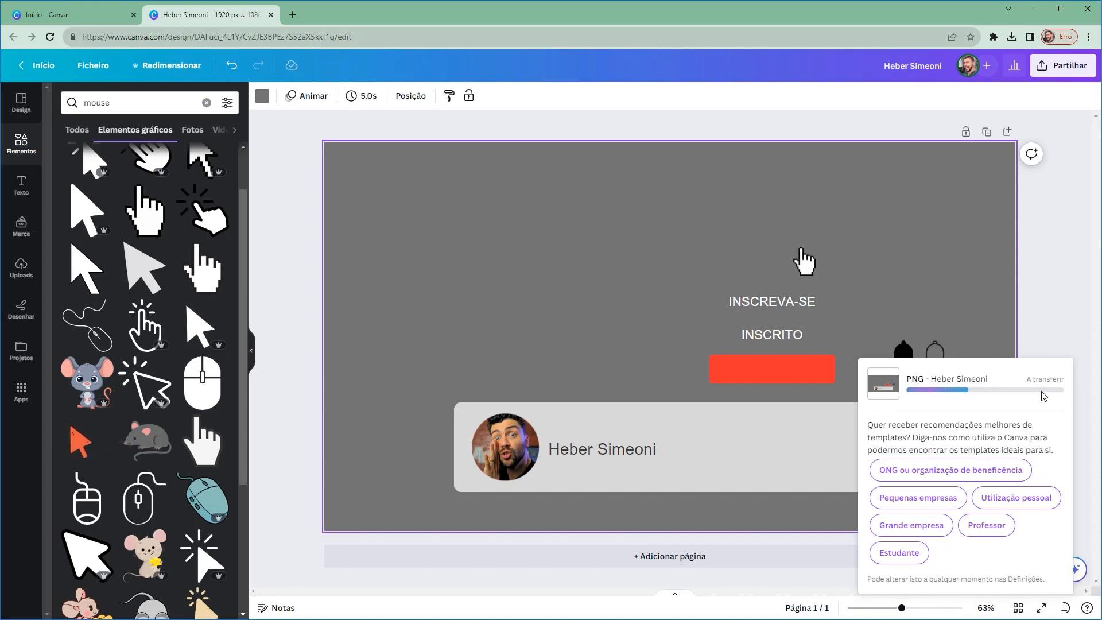
{"action": "left_click", "coordinate": [953, 109]}
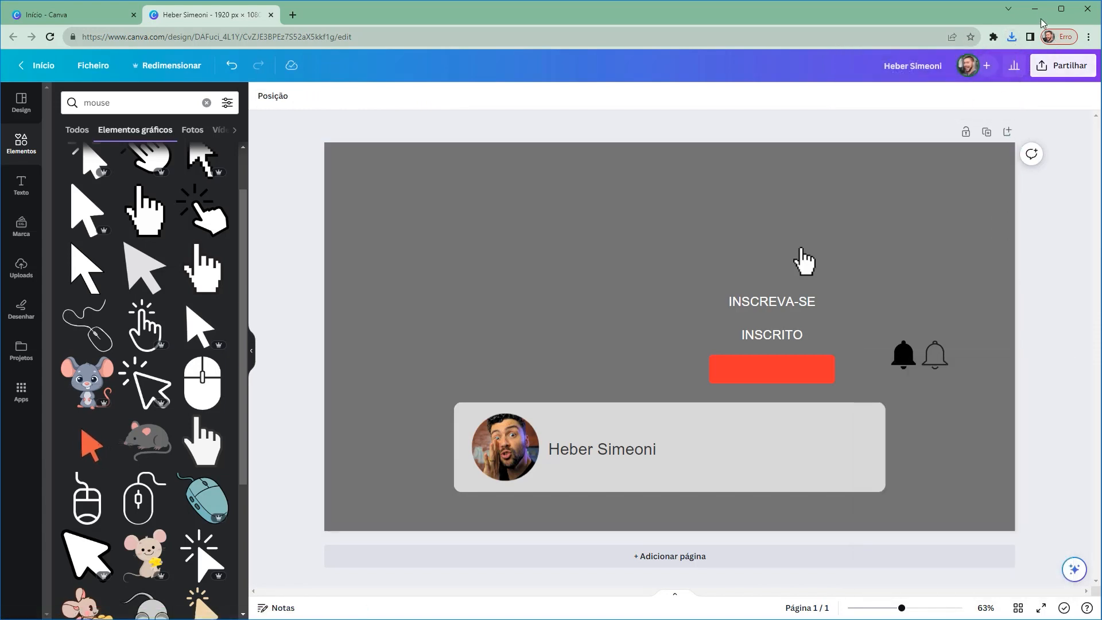
{"action": "left_click", "coordinate": [1035, 9]}
Import the downloaded Canva PNG from Downloads via File > Import > File in After Effects
{"action": "left_click", "coordinate": [170, 295]}
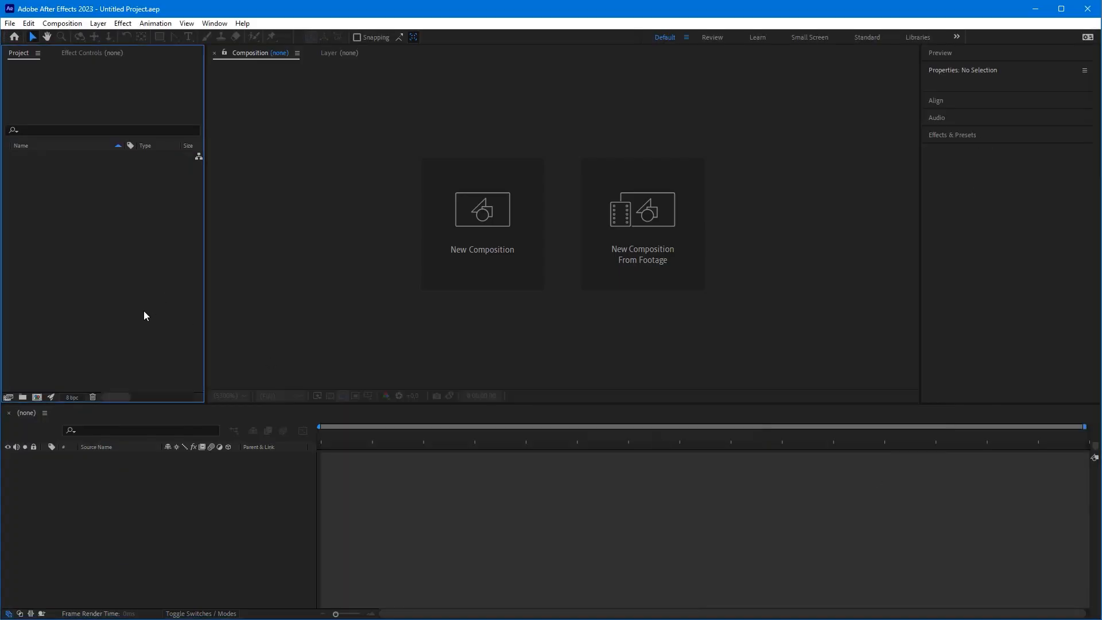
{"action": "left_click", "coordinate": [645, 268]}
{"action": "left_click", "coordinate": [10, 23]}
{"action": "mouse_move", "coordinate": [54, 187]}
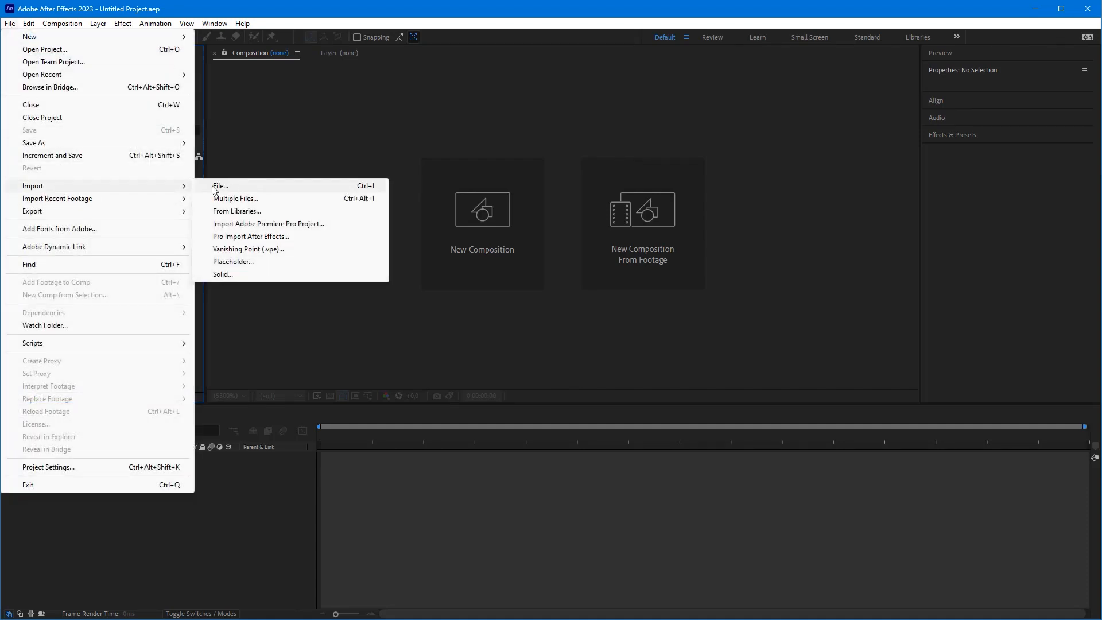
{"action": "left_click", "coordinate": [266, 186]}
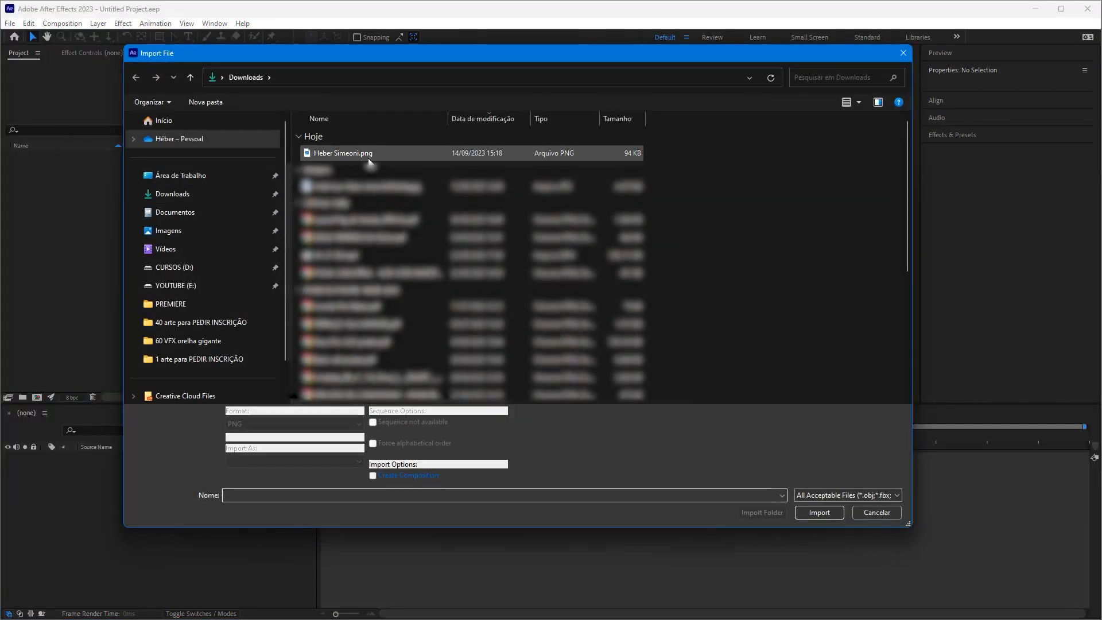
{"action": "left_click", "coordinate": [357, 155]}
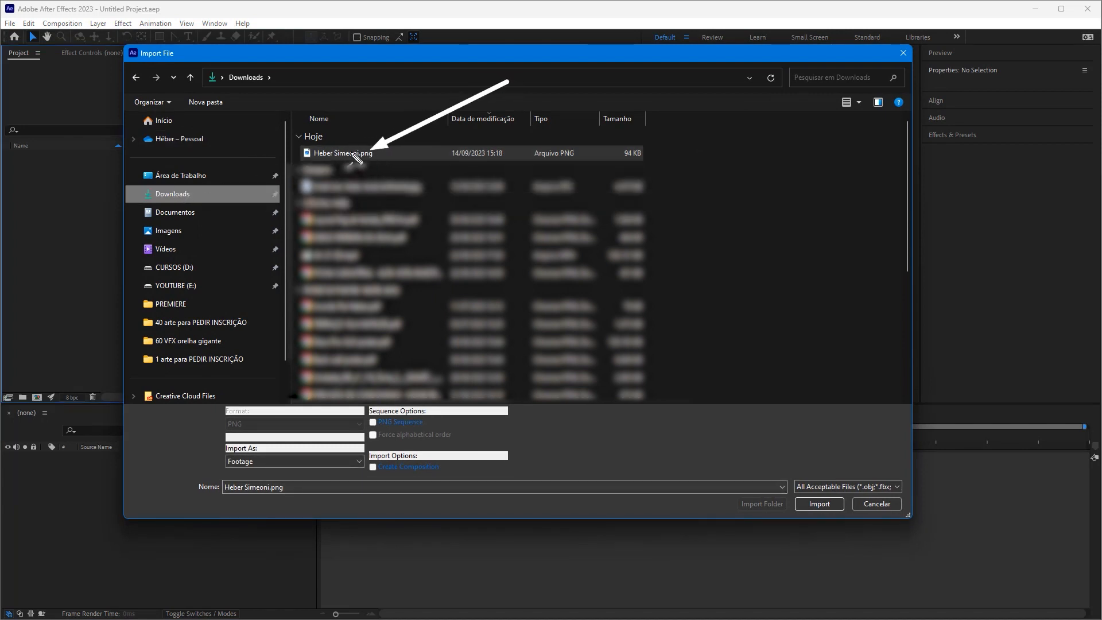
{"action": "left_click_drag", "start_coordinate": [362, 151], "coordinate": [343, 153]}
{"action": "key", "text": "Escape"}
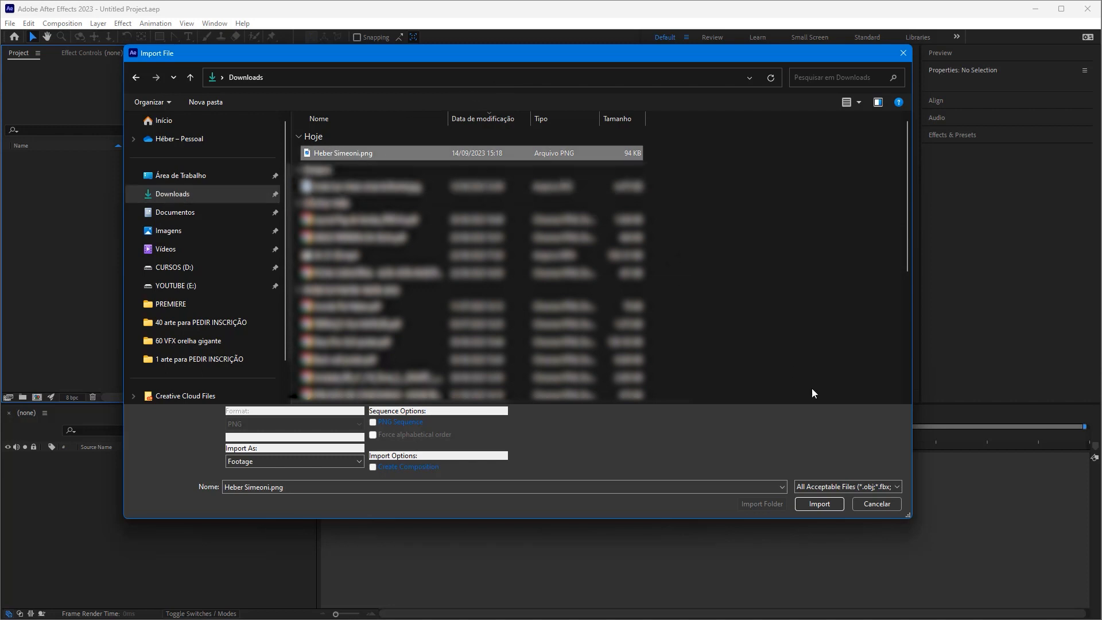
{"action": "left_click", "coordinate": [819, 504]}
{"action": "left_click", "coordinate": [440, 264]}
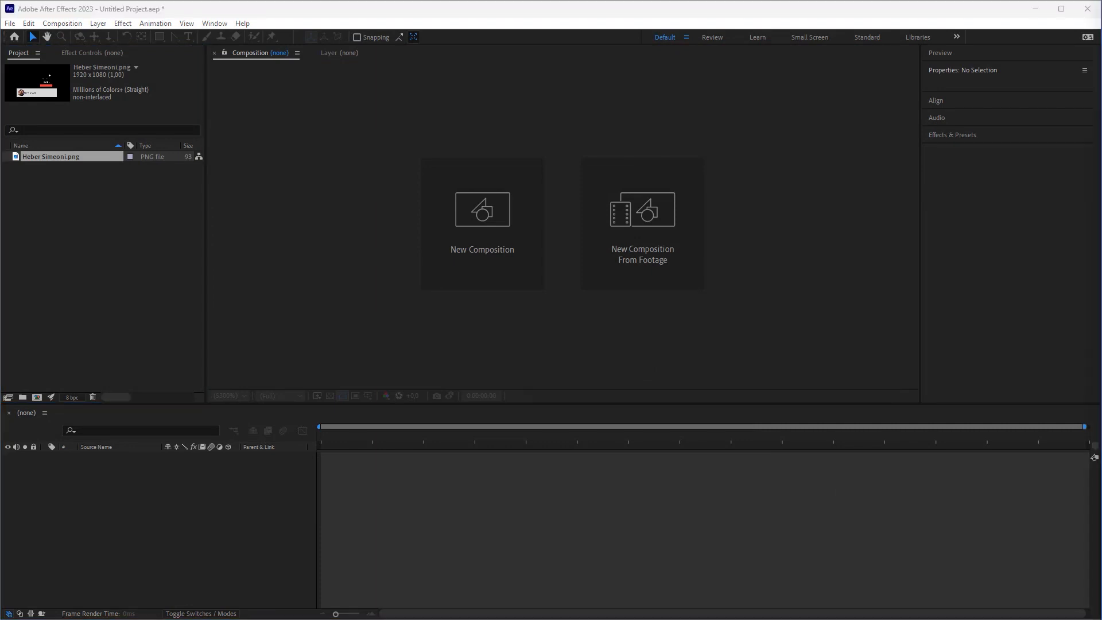
Drag the imported PNG into the empty timeline to create a matching composition
{"action": "left_click", "coordinate": [113, 283]}
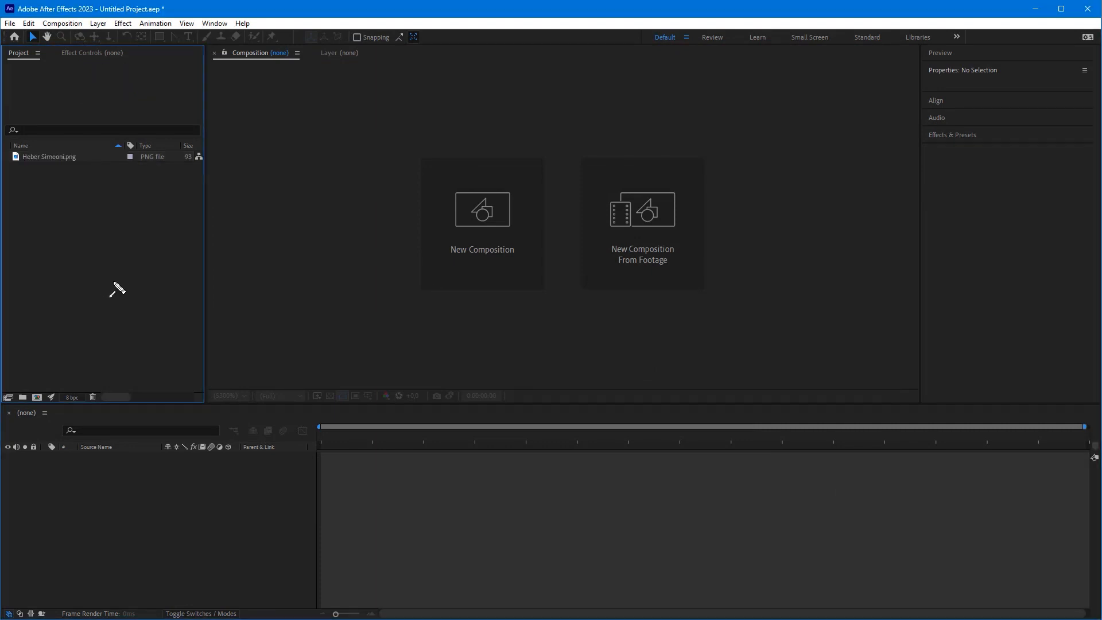
{"action": "left_click_drag", "start_coordinate": [222, 303], "coordinate": [49, 161]}
{"action": "left_click_drag", "start_coordinate": [341, 298], "coordinate": [232, 521]}
{"action": "key", "text": "Escape"}
{"action": "left_click_drag", "start_coordinate": [89, 164], "coordinate": [410, 456]}
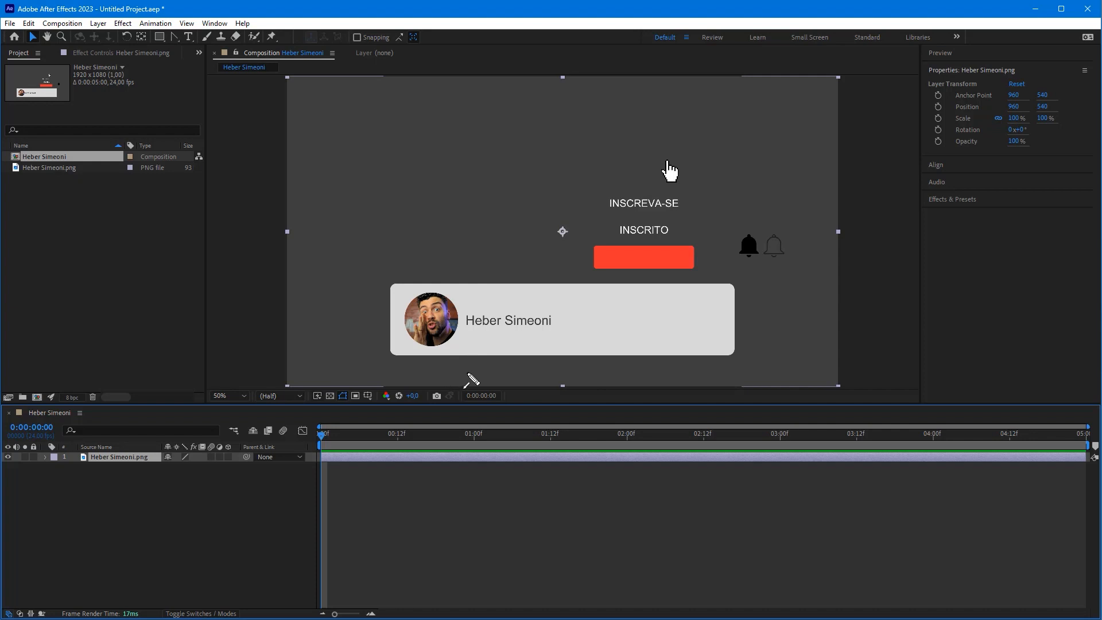
{"action": "mouse_move", "coordinate": [401, 498]}
{"action": "left_mouse_down"}
{"action": "mouse_move", "coordinate": [441, 199]}
{"action": "mouse_move", "coordinate": [635, 178]}
{"action": "mouse_move", "coordinate": [618, 287]}
{"action": "left_mouse_up"}
{"action": "key", "text": "Escape"}
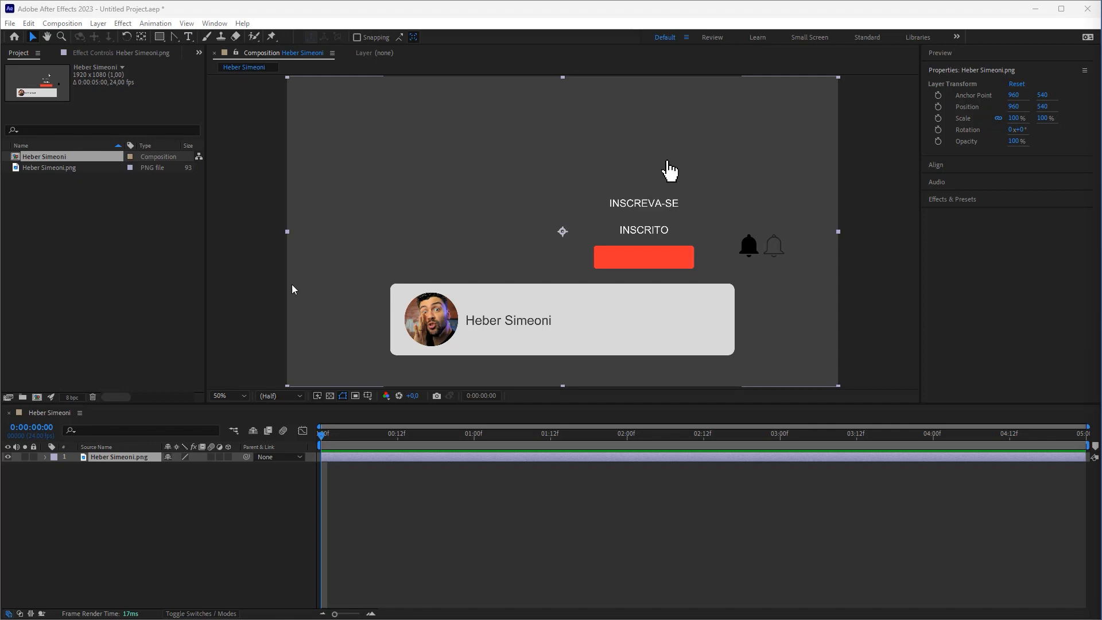
Select the lower-third image layer in the timeline
{"action": "left_click", "coordinate": [180, 374]}
{"action": "left_click", "coordinate": [182, 484]}
{"action": "left_click", "coordinate": [153, 373]}
{"action": "left_click", "coordinate": [196, 479]}
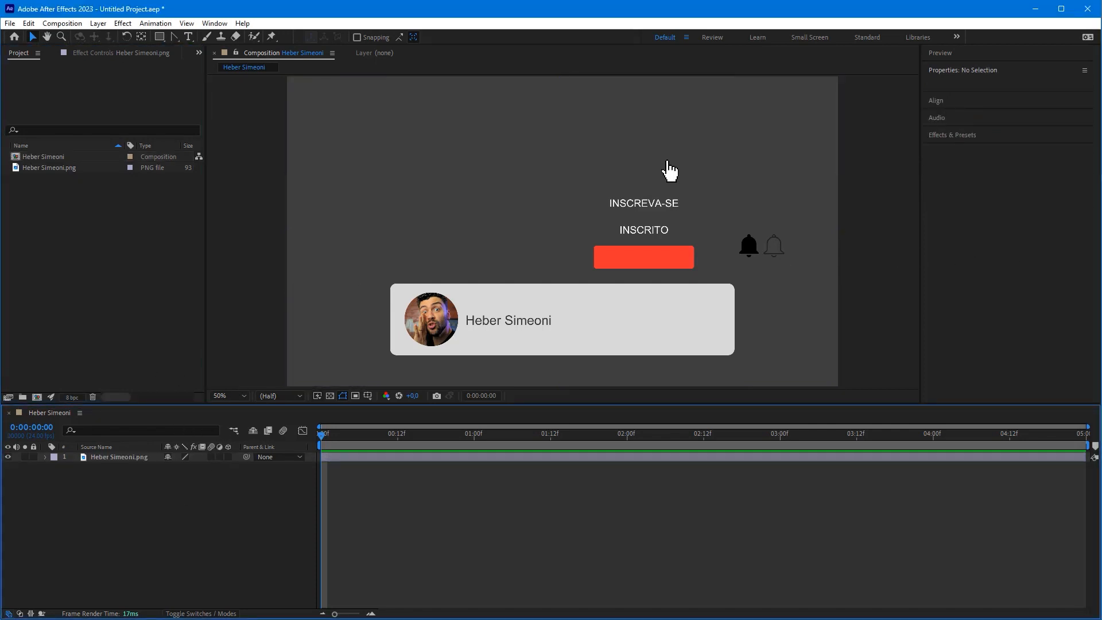
{"action": "left_click", "coordinate": [155, 457]}
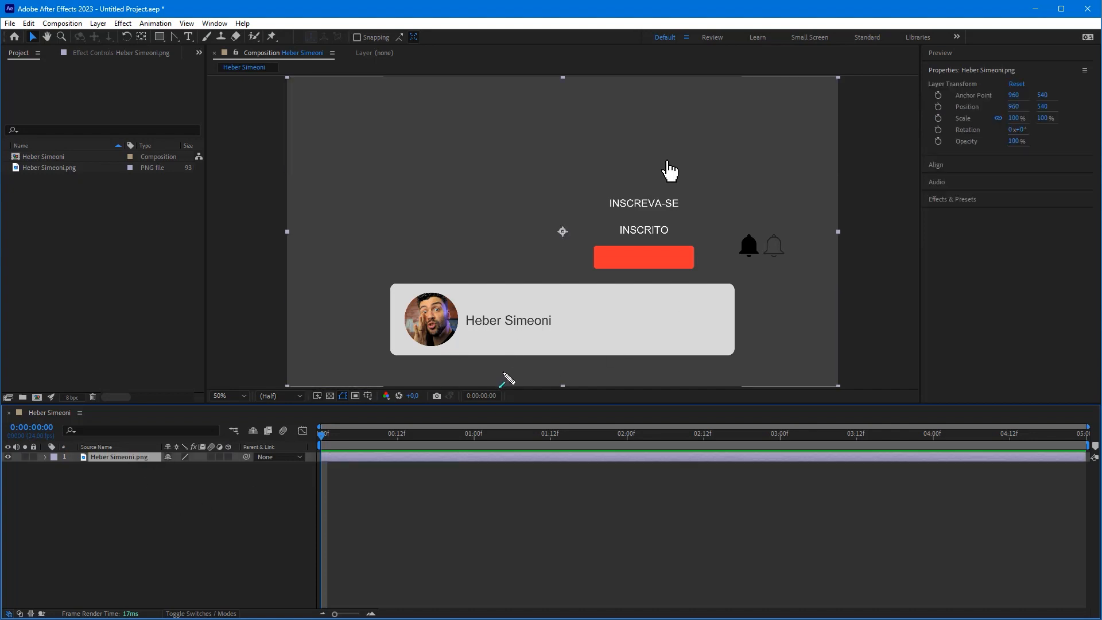
Drag around in the composition viewer, then reselect the lower-third image layer
{"action": "mouse_move", "coordinate": [391, 290]}
{"action": "left_mouse_down"}
{"action": "mouse_move", "coordinate": [805, 352]}
{"action": "mouse_move", "coordinate": [359, 288]}
{"action": "left_mouse_up"}
{"action": "left_click_drag", "start_coordinate": [756, 315], "coordinate": [760, 334]}
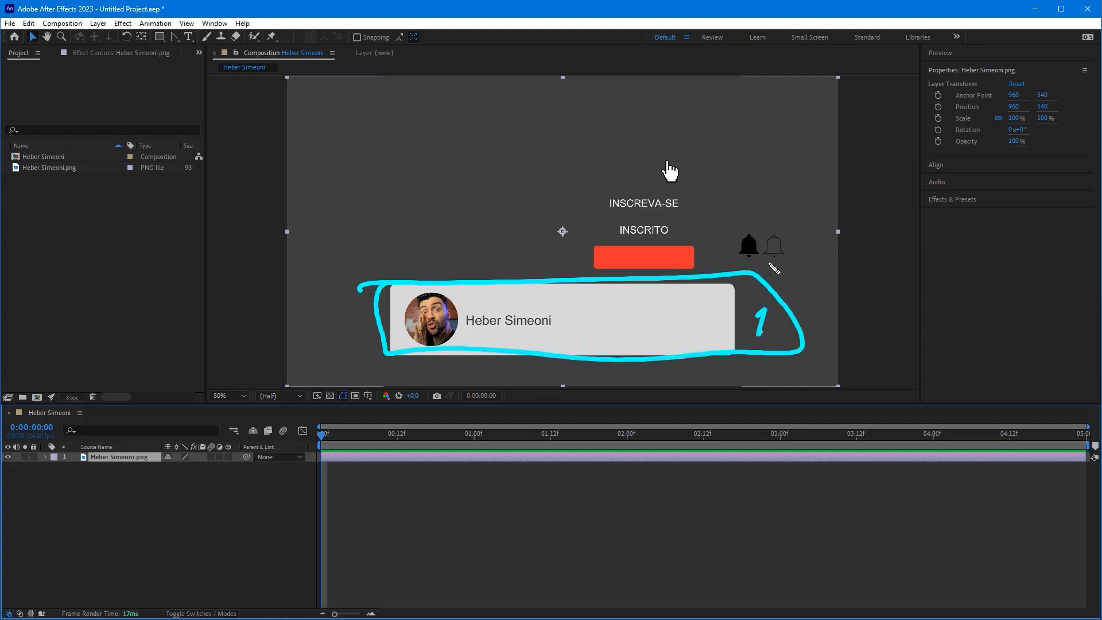
{"action": "left_click_drag", "start_coordinate": [757, 257], "coordinate": [751, 261]}
{"action": "mouse_move", "coordinate": [769, 262]}
{"action": "left_mouse_down"}
{"action": "mouse_move", "coordinate": [779, 259]}
{"action": "mouse_move", "coordinate": [767, 261]}
{"action": "left_mouse_up"}
{"action": "left_click_drag", "start_coordinate": [739, 210], "coordinate": [754, 221]}
{"action": "mouse_move", "coordinate": [766, 201]}
{"action": "left_mouse_down"}
{"action": "mouse_move", "coordinate": [776, 211]}
{"action": "mouse_move", "coordinate": [768, 230]}
{"action": "left_mouse_up"}
{"action": "left_click_drag", "start_coordinate": [687, 187], "coordinate": [710, 168]}
{"action": "left_click_drag", "start_coordinate": [614, 215], "coordinate": [641, 221]}
{"action": "left_click_drag", "start_coordinate": [711, 198], "coordinate": [714, 213]}
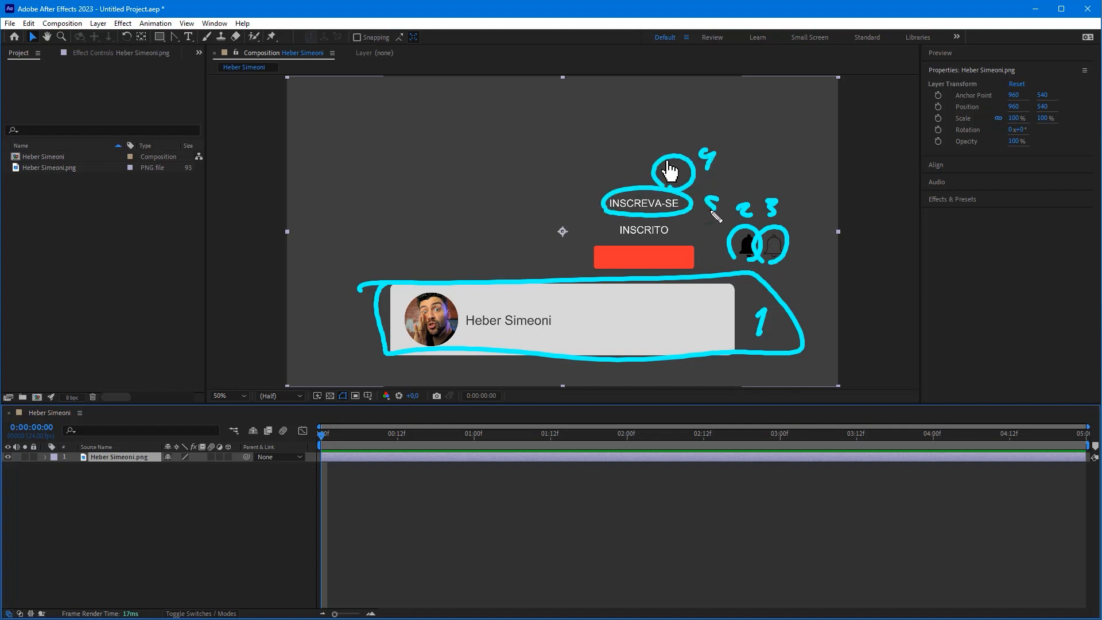
{"action": "left_click_drag", "start_coordinate": [624, 218], "coordinate": [673, 217]}
{"action": "mouse_move", "coordinate": [684, 228]}
{"action": "left_mouse_down"}
{"action": "mouse_move", "coordinate": [698, 229]}
{"action": "mouse_move", "coordinate": [692, 255]}
{"action": "left_mouse_up"}
{"action": "mouse_move", "coordinate": [698, 252]}
{"action": "left_mouse_down"}
{"action": "mouse_move", "coordinate": [659, 286]}
{"action": "mouse_move", "coordinate": [707, 253]}
{"action": "left_mouse_up"}
{"action": "mouse_move", "coordinate": [531, 244]}
{"action": "left_mouse_down"}
{"action": "mouse_move", "coordinate": [546, 246]}
{"action": "mouse_move", "coordinate": [537, 267]}
{"action": "left_mouse_up"}
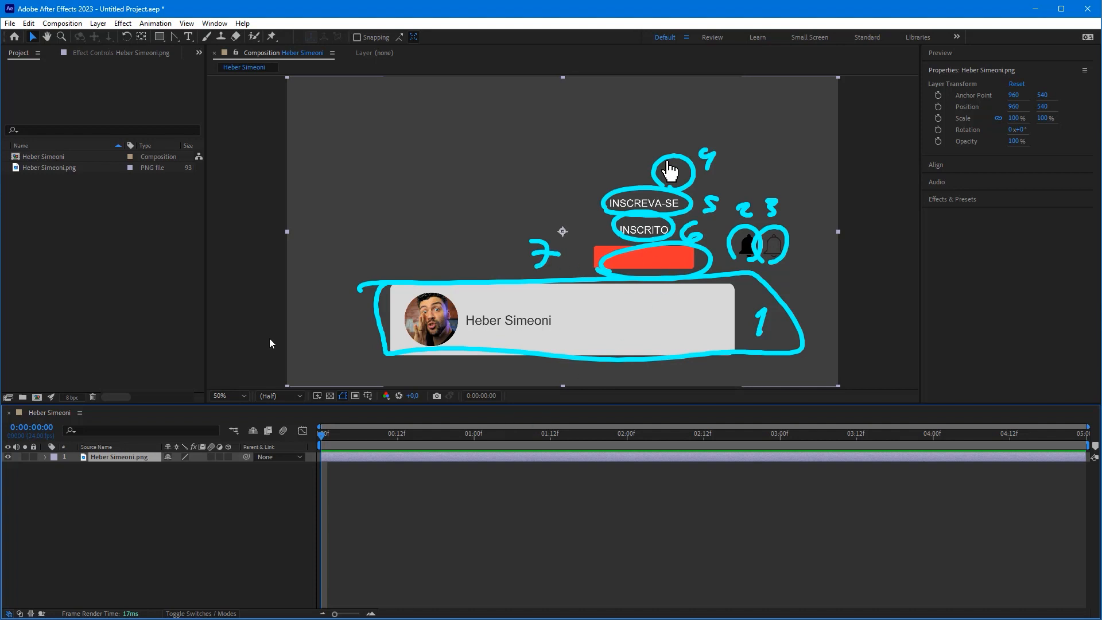
{"action": "key", "text": "Escape"}
{"action": "left_click", "coordinate": [121, 466]}
{"action": "left_click", "coordinate": [122, 459]}
Duplicate the PNG layer with Ctrl+D into seven stacked copies and select layer 7
{"action": "mouse_move", "coordinate": [218, 355]}
{"action": "left_mouse_down"}
{"action": "mouse_move", "coordinate": [129, 484]}
{"action": "mouse_move", "coordinate": [137, 458]}
{"action": "left_mouse_up"}
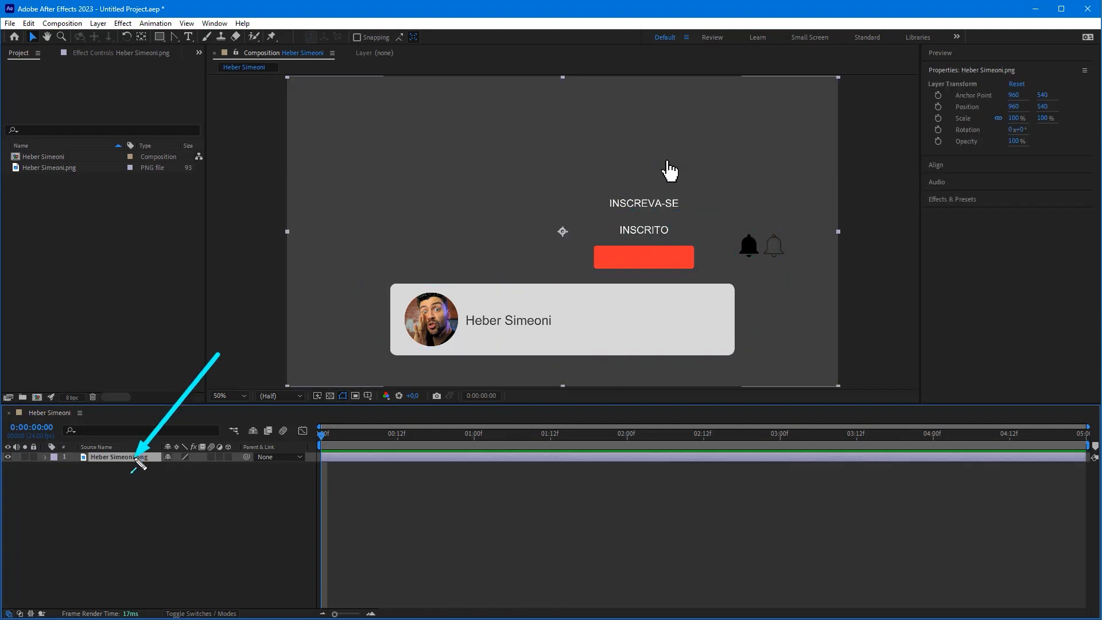
{"action": "key", "text": "Escape"}
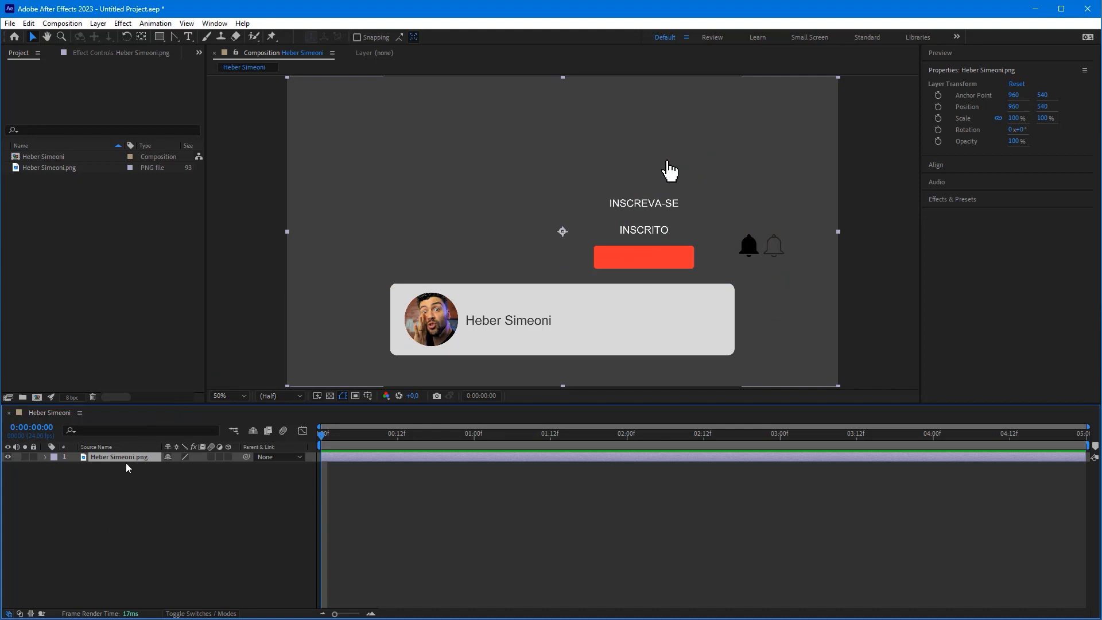
{"action": "key", "text": "ctrl+d"}
{"action": "key", "text": "ctrl+d"}
{"action": "key", "text": "ctrl+d"}
{"action": "key", "text": "ctrl+d"}
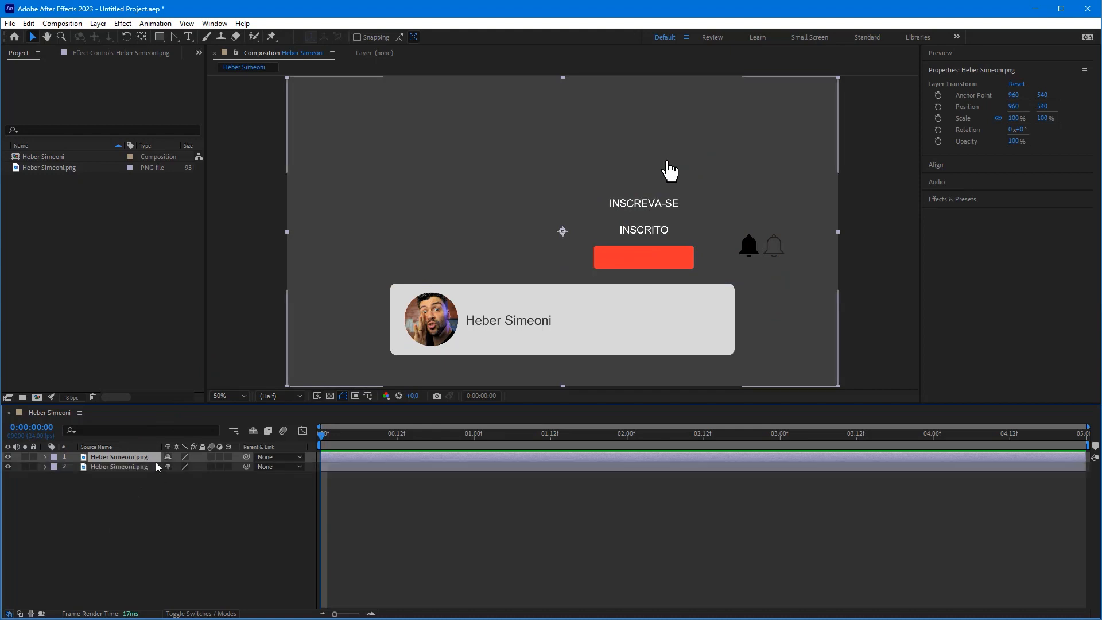
{"action": "key", "text": "ctrl+d"}
{"action": "key", "text": "ctrl+d"}
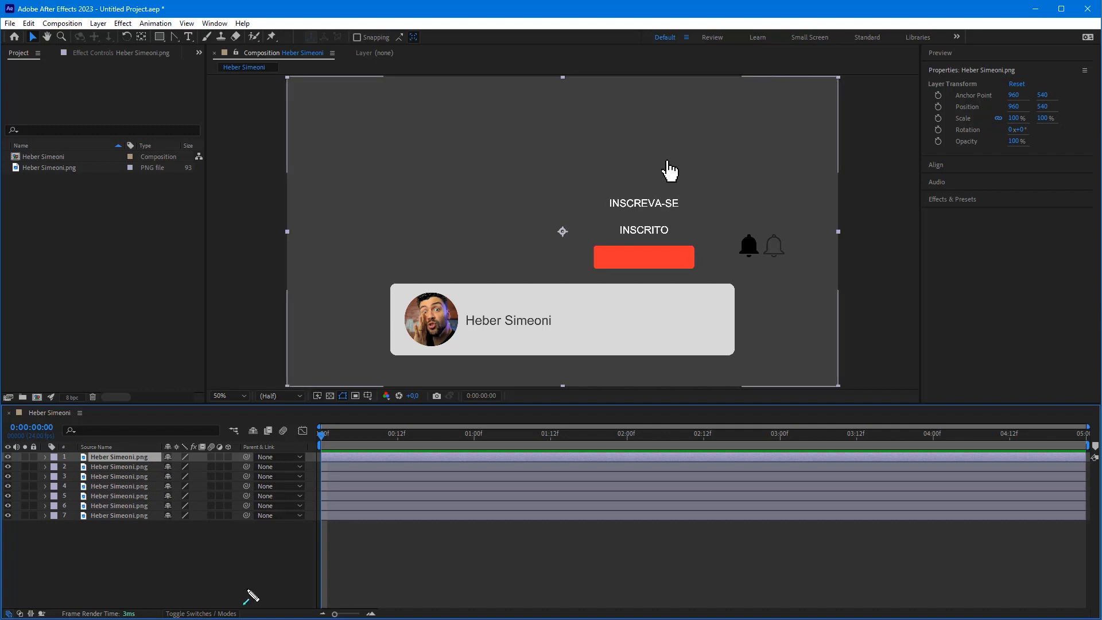
{"action": "mouse_move", "coordinate": [248, 591]}
{"action": "left_mouse_down"}
{"action": "mouse_move", "coordinate": [119, 459]}
{"action": "mouse_move", "coordinate": [135, 546]}
{"action": "left_mouse_up"}
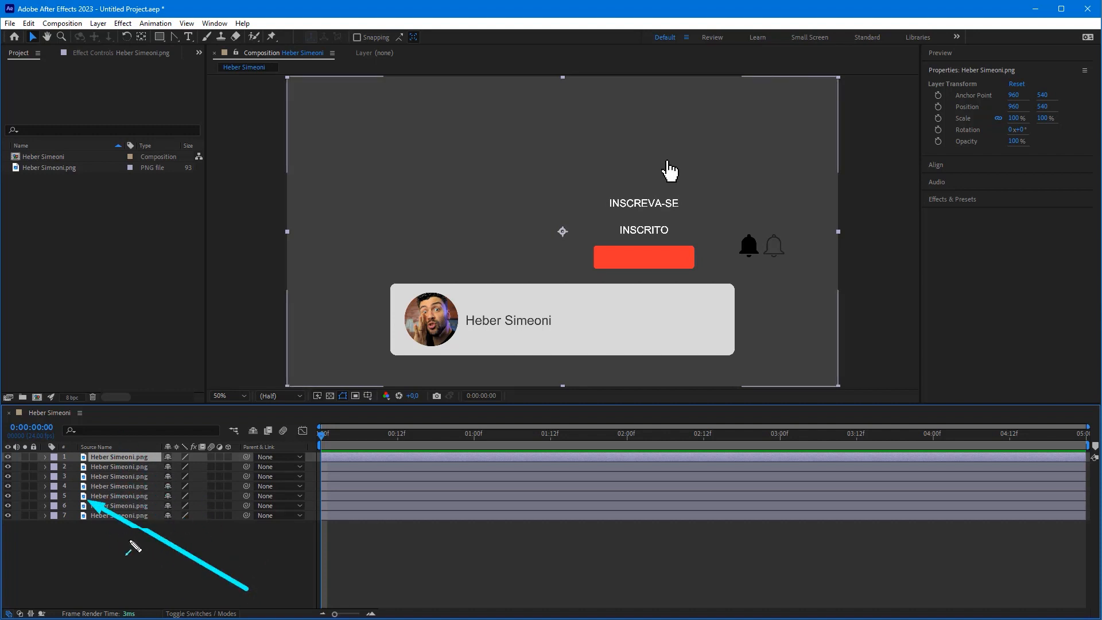
{"action": "left_click", "coordinate": [120, 516]}
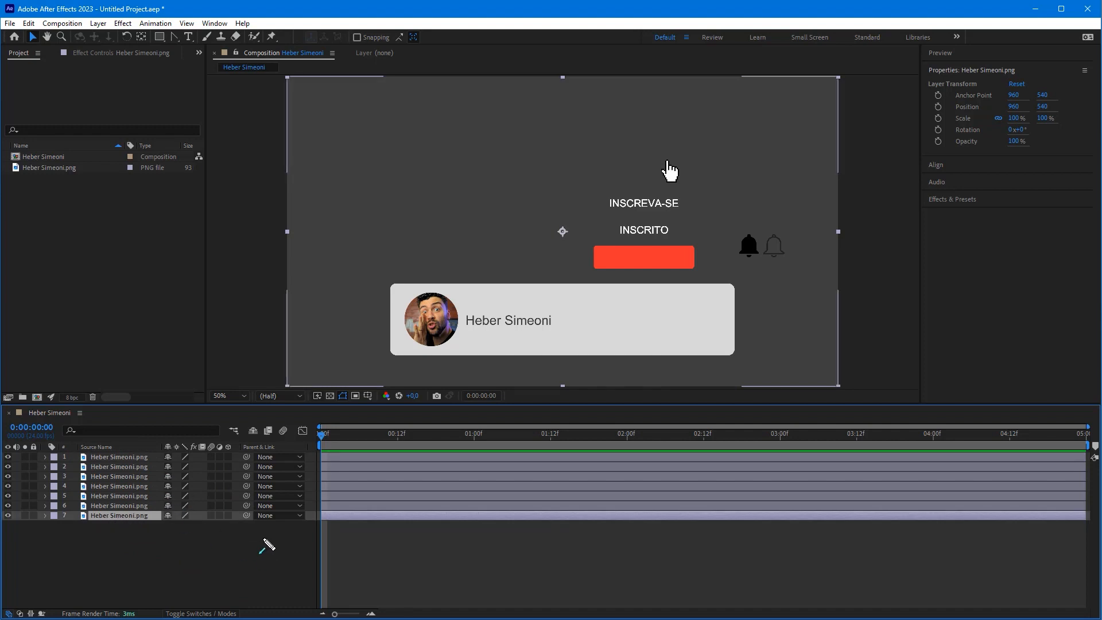
{"action": "mouse_move", "coordinate": [264, 540]}
{"action": "left_mouse_down"}
{"action": "mouse_move", "coordinate": [185, 36]}
{"action": "mouse_move", "coordinate": [161, 40]}
{"action": "left_mouse_up"}
{"action": "left_click", "coordinate": [161, 39]}
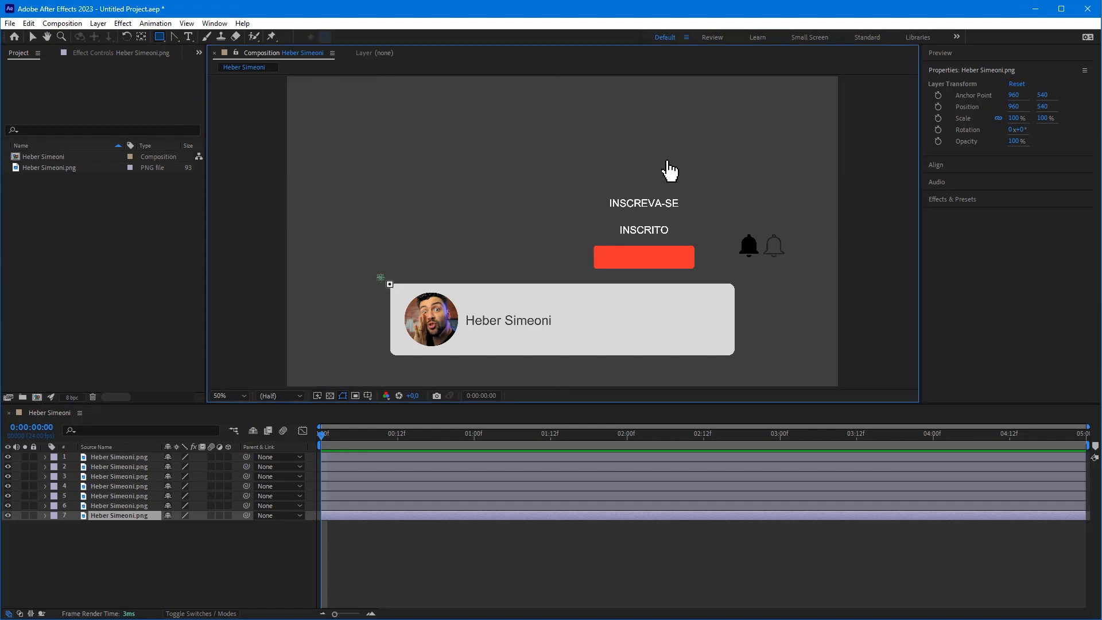
Draw a rectangular mask around the name card on layer 7 and check it soloed
{"action": "left_click_drag", "start_coordinate": [380, 278], "coordinate": [753, 371]}
{"action": "key", "text": "v"}
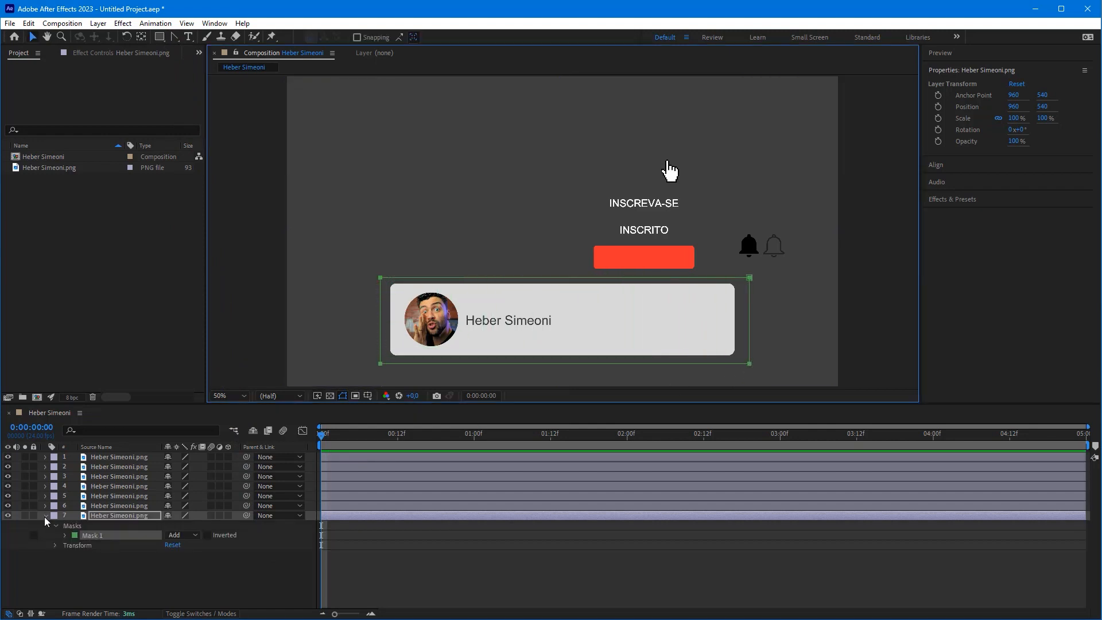
{"action": "left_click", "coordinate": [25, 515]}
{"action": "left_click", "coordinate": [133, 516]}
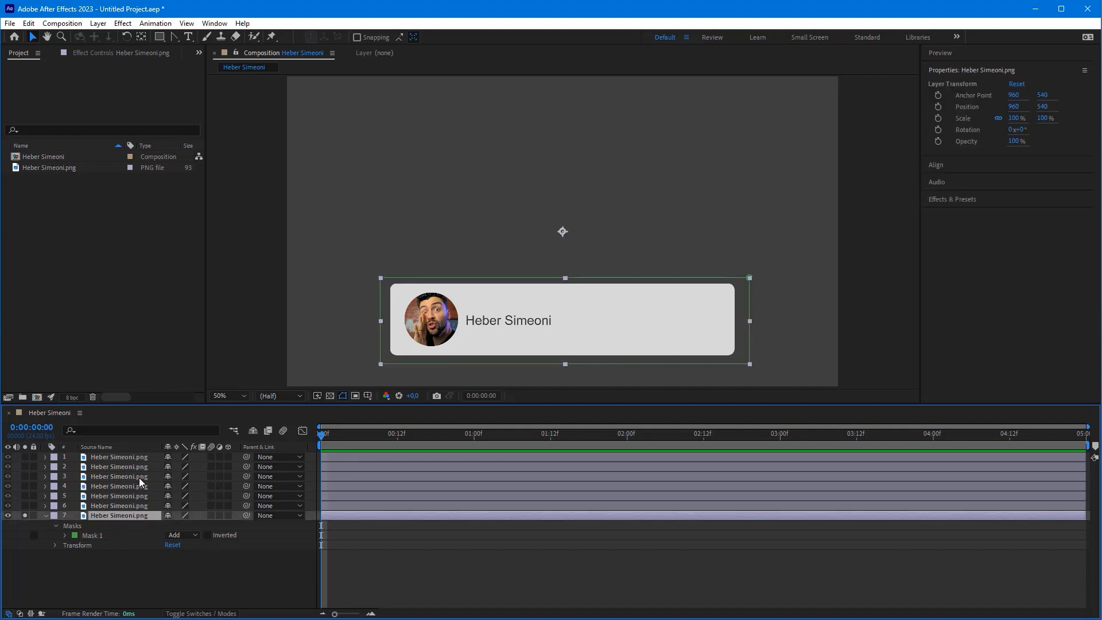
{"action": "left_click", "coordinate": [25, 515]}
{"action": "left_click", "coordinate": [46, 515]}
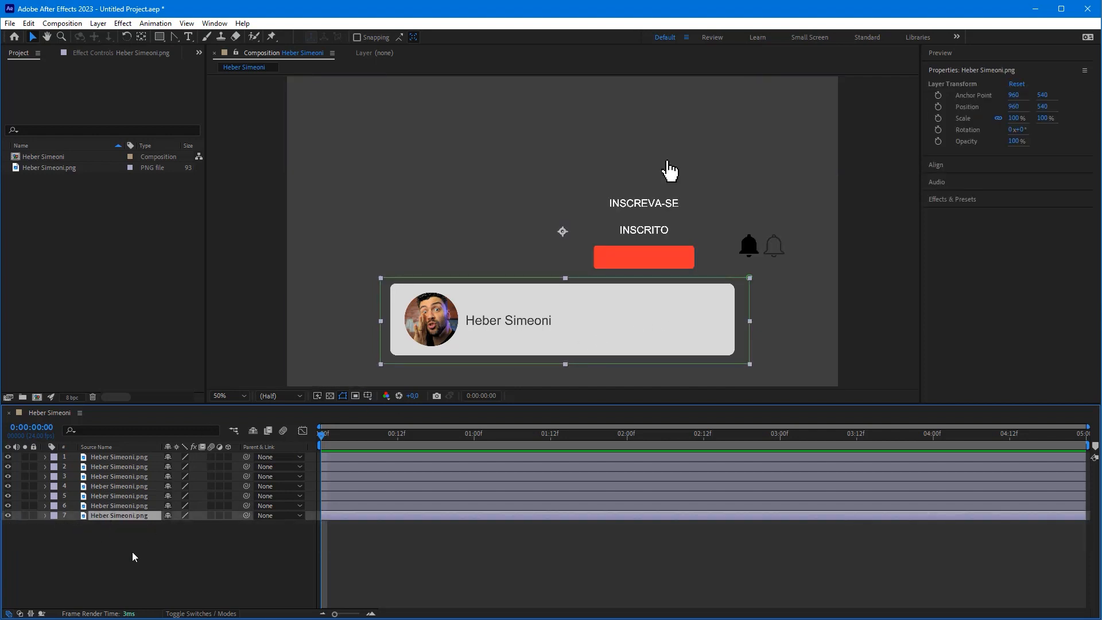
Draw Mask 1 around the red bar on layer 6 and tighten its edges and corners
{"action": "left_click", "coordinate": [129, 509]}
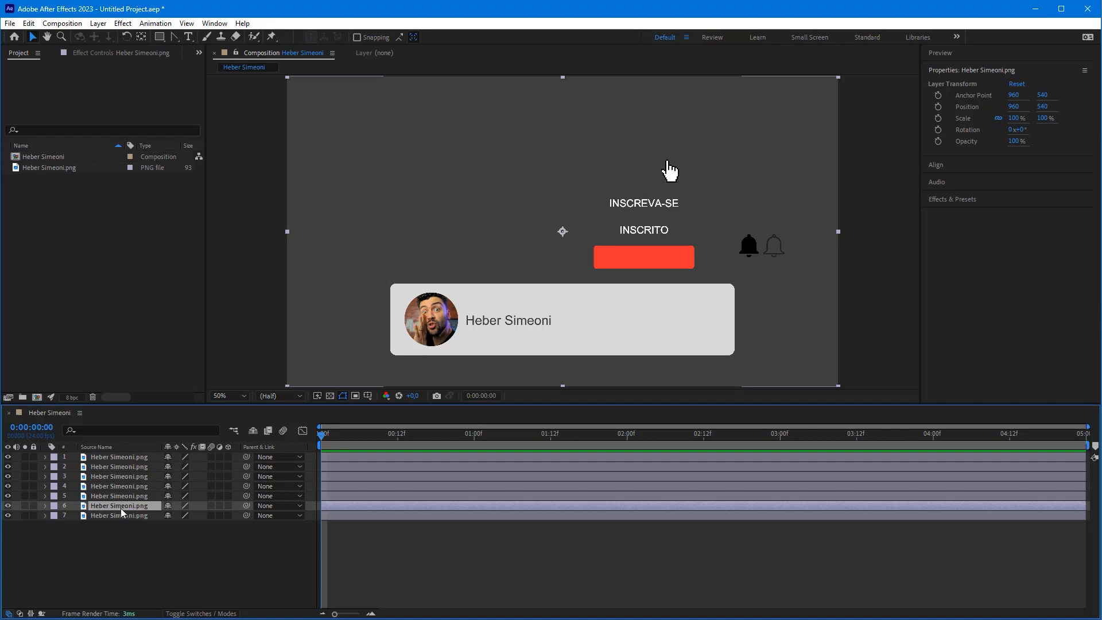
{"action": "left_click", "coordinate": [161, 37]}
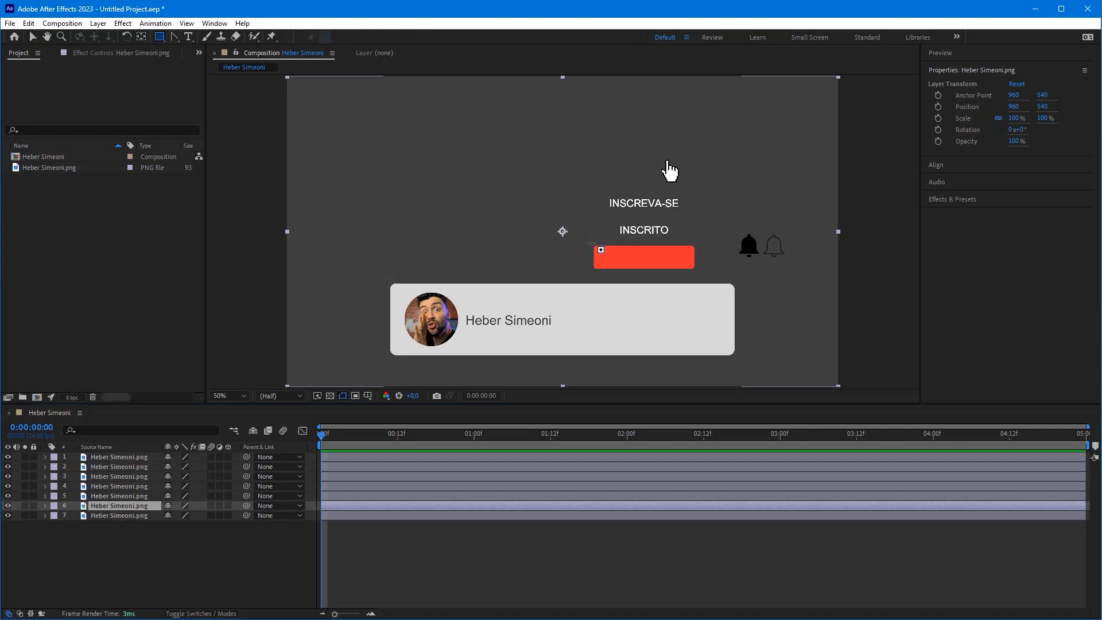
{"action": "left_click_drag", "start_coordinate": [587, 241], "coordinate": [705, 274]}
{"action": "key", "text": "v"}
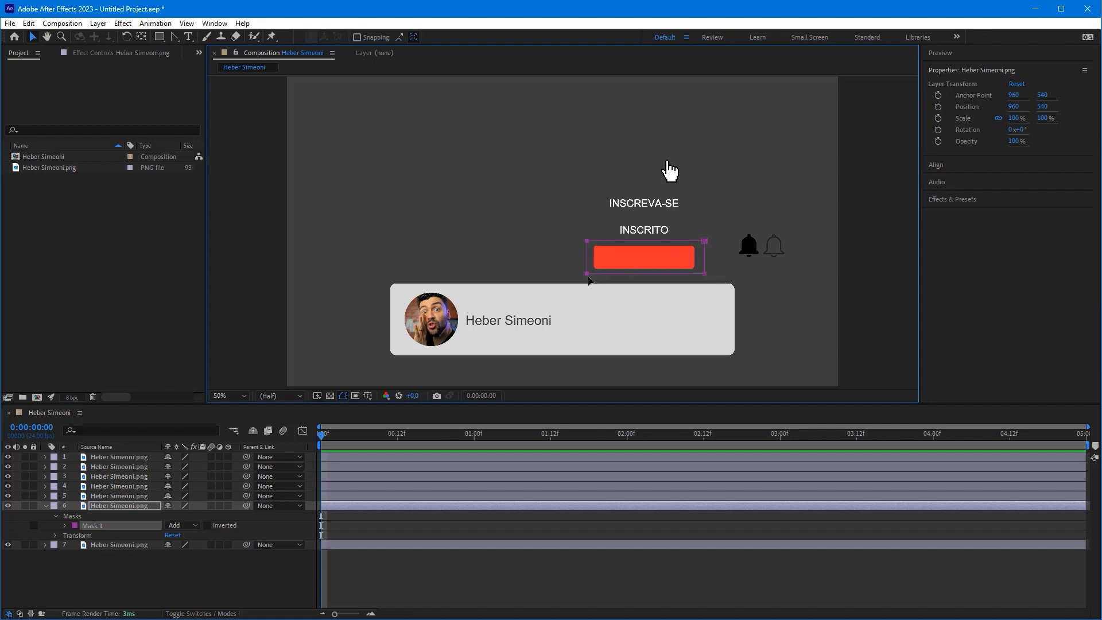
{"action": "left_click_drag", "start_coordinate": [587, 269], "coordinate": [608, 270]}
{"action": "mouse_move", "coordinate": [62, 234]}
{"action": "left_mouse_down"}
{"action": "mouse_move", "coordinate": [37, 46]}
{"action": "mouse_move", "coordinate": [536, 230]}
{"action": "mouse_move", "coordinate": [596, 235]}
{"action": "mouse_move", "coordinate": [588, 275]}
{"action": "left_mouse_up"}
{"action": "left_click_drag", "start_coordinate": [705, 239], "coordinate": [613, 259]}
Draw rectangle masks isolating INSCRITO on layer 5 and INSCREVA-SE on layer 4
{"action": "left_click", "coordinate": [148, 496]}
{"action": "scroll", "coordinate": [712, 244], "scroll_direction": "up", "scroll_amount": 1}
{"action": "key", "text": "q"}
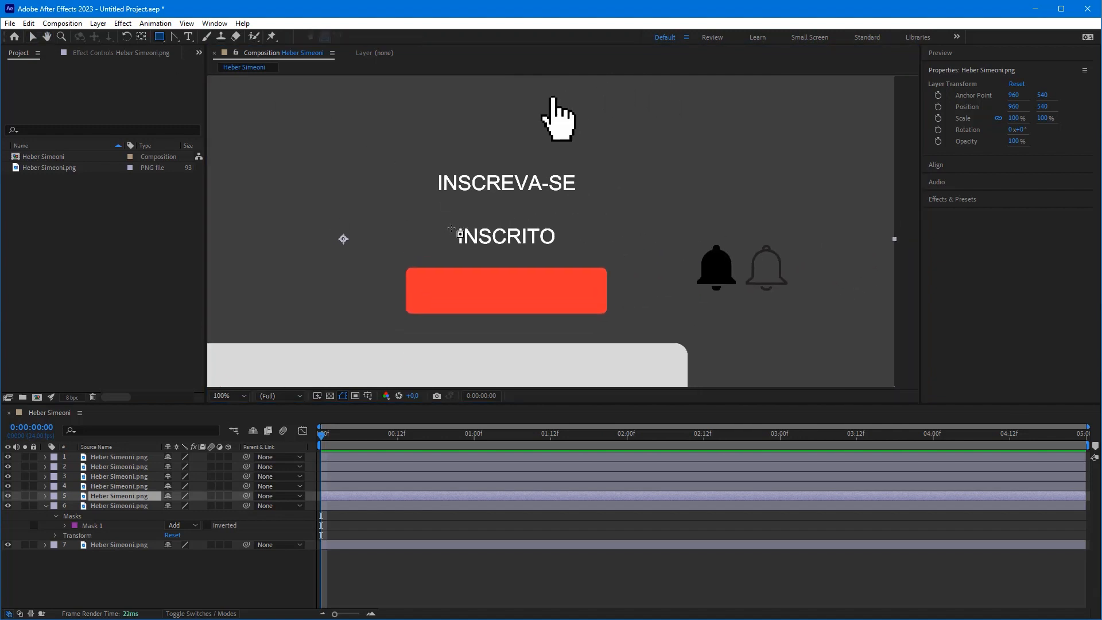
{"action": "left_click_drag", "start_coordinate": [442, 220], "coordinate": [574, 256]}
{"action": "left_click", "coordinate": [145, 487]}
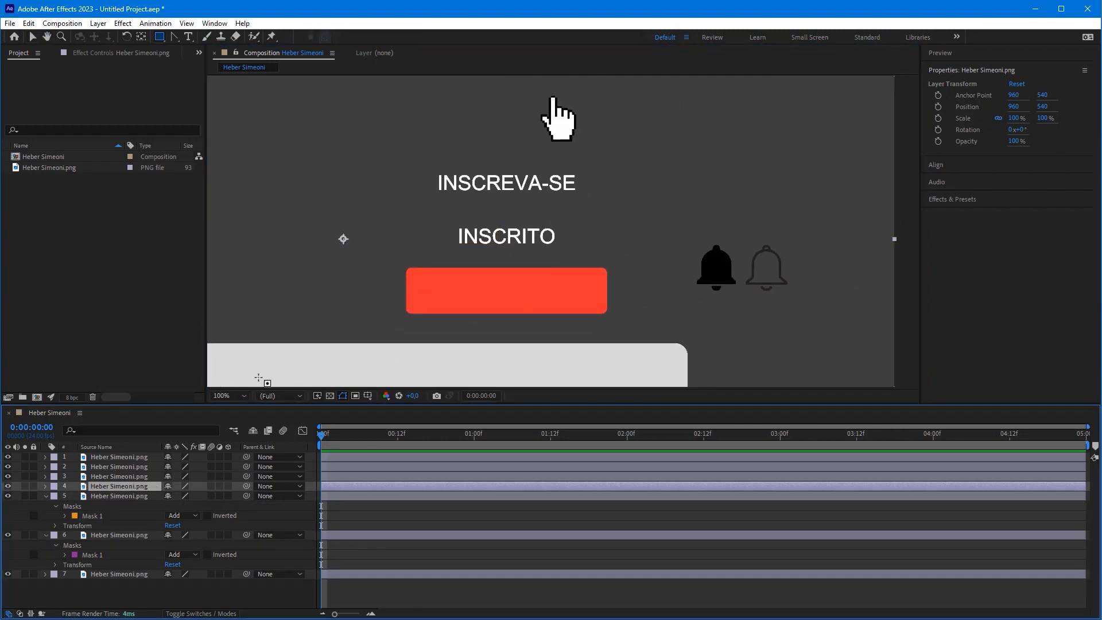
{"action": "left_click_drag", "start_coordinate": [425, 171], "coordinate": [590, 200]}
Mask layer 3 around the hand graphic and layer 2 around the black bell
{"action": "key", "text": "ctrl+Up"}
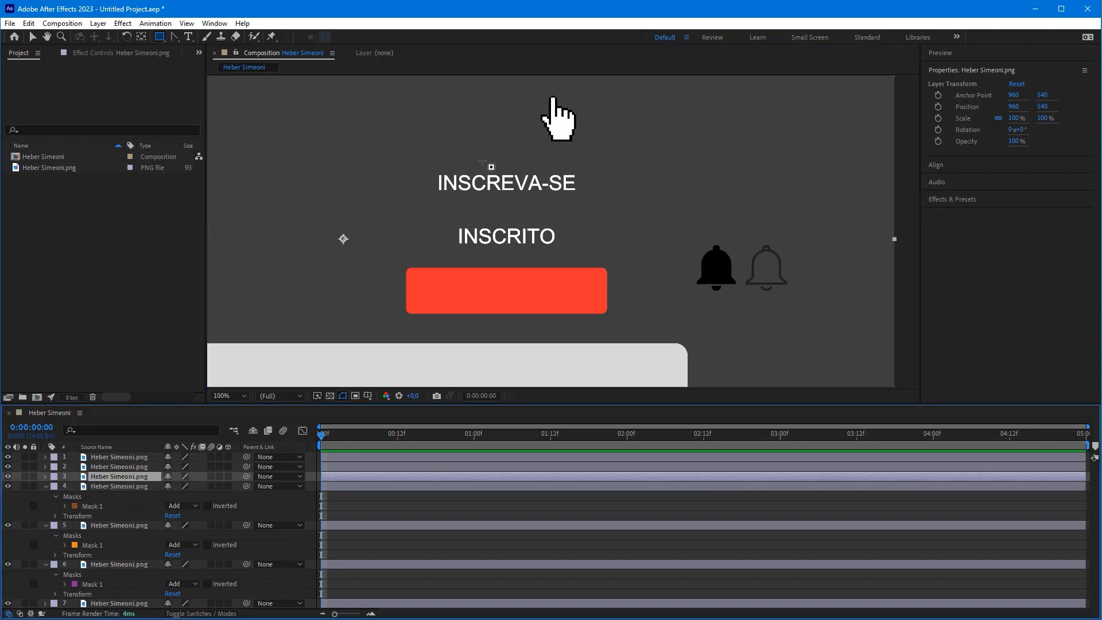
{"action": "left_click_drag", "start_coordinate": [529, 89], "coordinate": [590, 149]}
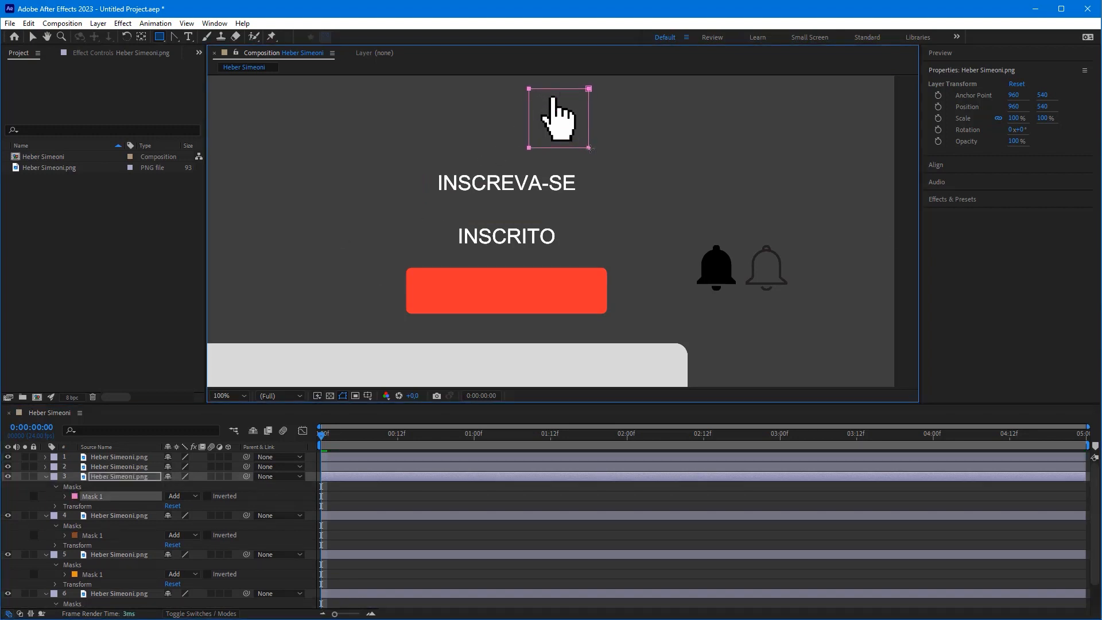
{"action": "key", "text": "ctrl+Up"}
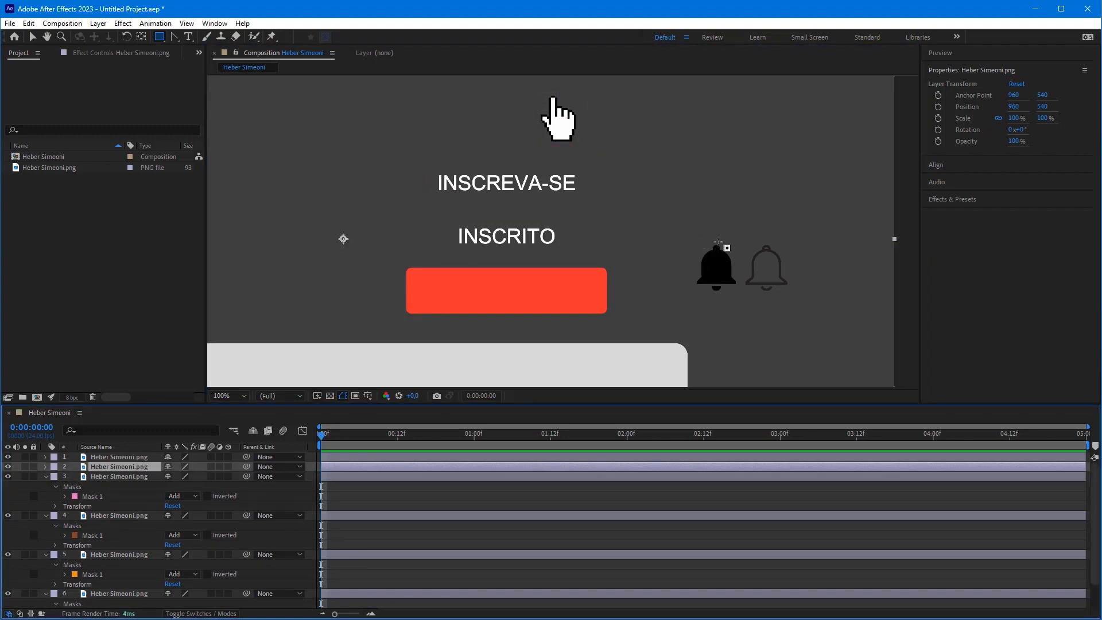
{"action": "key", "text": "period"}
{"action": "left_click_drag", "start_coordinate": [774, 238], "coordinate": [630, 227]}
{"action": "left_click_drag", "start_coordinate": [691, 254], "coordinate": [668, 238]}
{"action": "left_click_drag", "start_coordinate": [569, 211], "coordinate": [673, 320]}
Mask layer 1 around the outlined bell, review the mask paths, and fit the composition in view
{"action": "left_click", "coordinate": [136, 458]}
{"action": "left_click_drag", "start_coordinate": [783, 205], "coordinate": [676, 316]}
{"action": "key", "text": "v"}
{"action": "left_click", "coordinate": [549, 486]}
{"action": "key", "text": "u"}
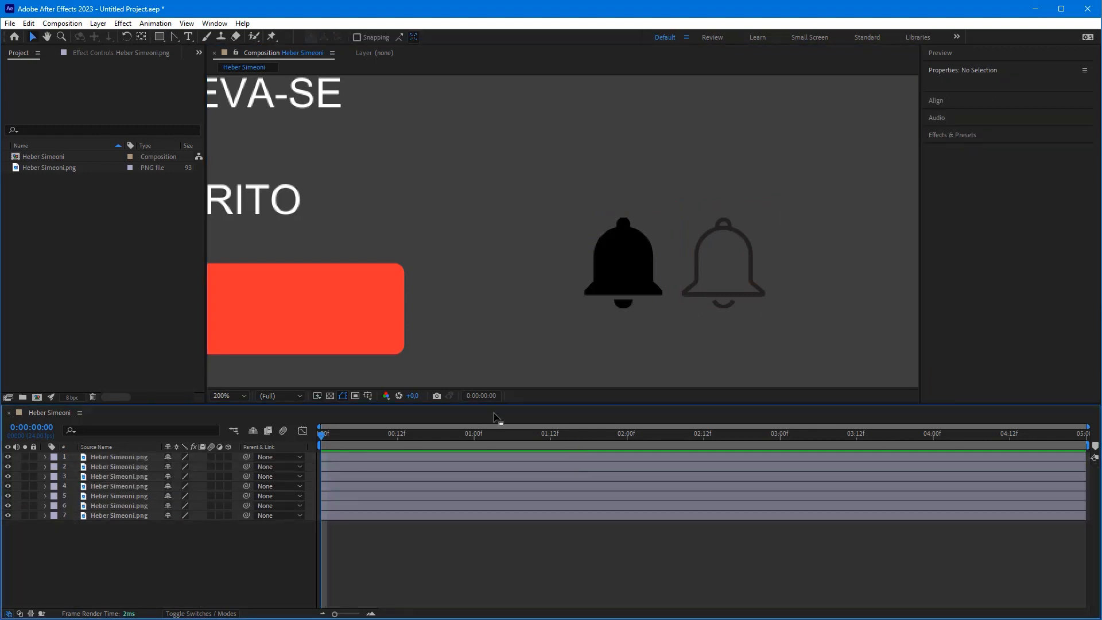
{"action": "key", "text": "m"}
{"action": "key", "text": "shift+slash"}
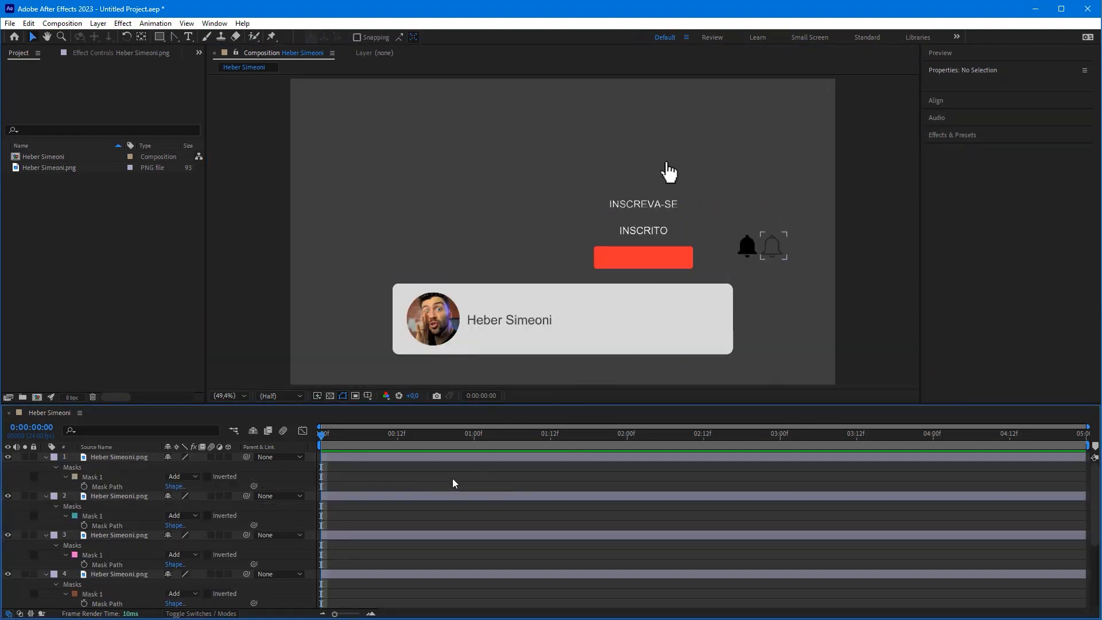
{"action": "key", "text": "u"}
Test-move the hand, text and bell layers to confirm each isolates one element, undoing the moves
{"action": "key", "text": "ctrl+shift+3"}
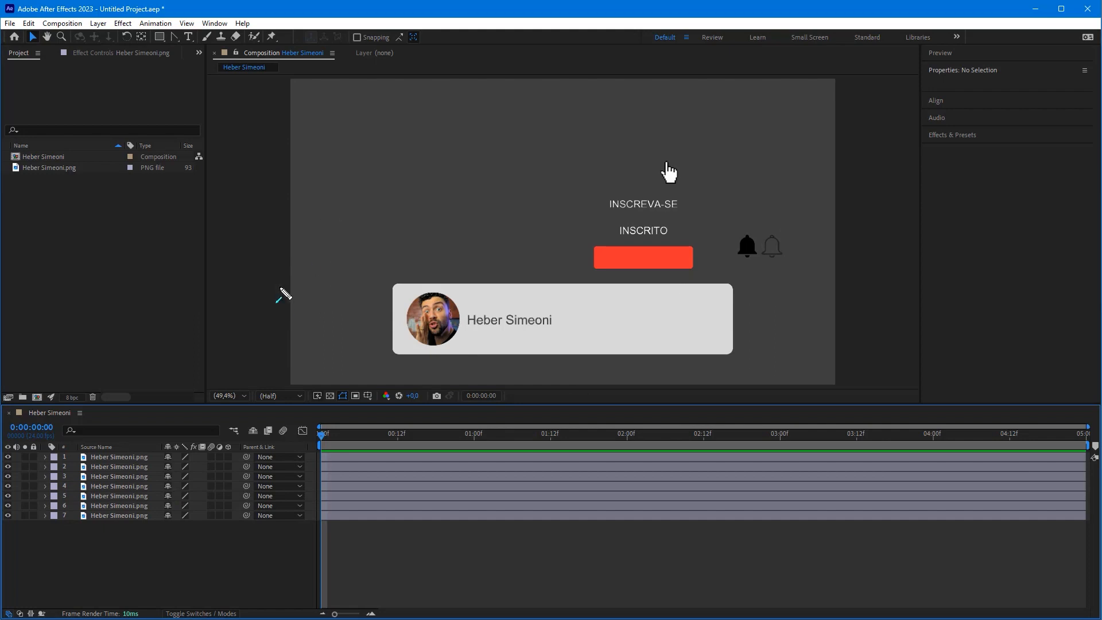
{"action": "mouse_move", "coordinate": [281, 288]}
{"action": "left_mouse_down"}
{"action": "mouse_move", "coordinate": [34, 43]}
{"action": "mouse_move", "coordinate": [639, 181]}
{"action": "mouse_move", "coordinate": [707, 139]}
{"action": "left_mouse_up"}
{"action": "key", "text": "Escape"}
{"action": "key", "text": "ctrl+z"}
{"action": "left_click", "coordinate": [646, 205]}
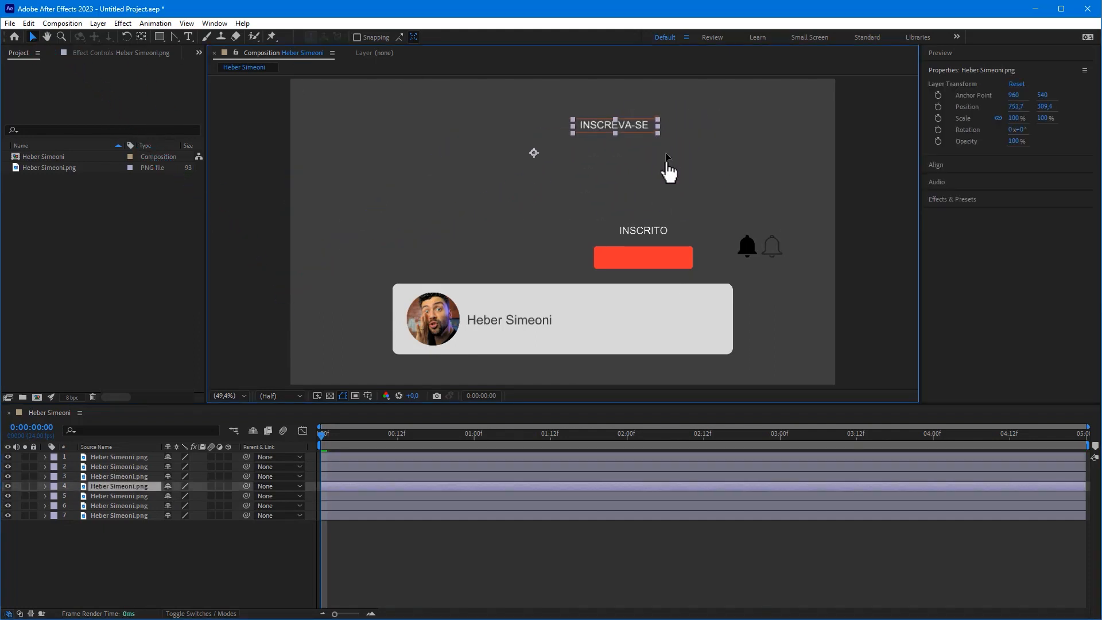
{"action": "key", "text": "ctrl+Down"}
{"action": "key", "text": "ctrl+Down"}
{"action": "key", "text": "ctrl+Down"}
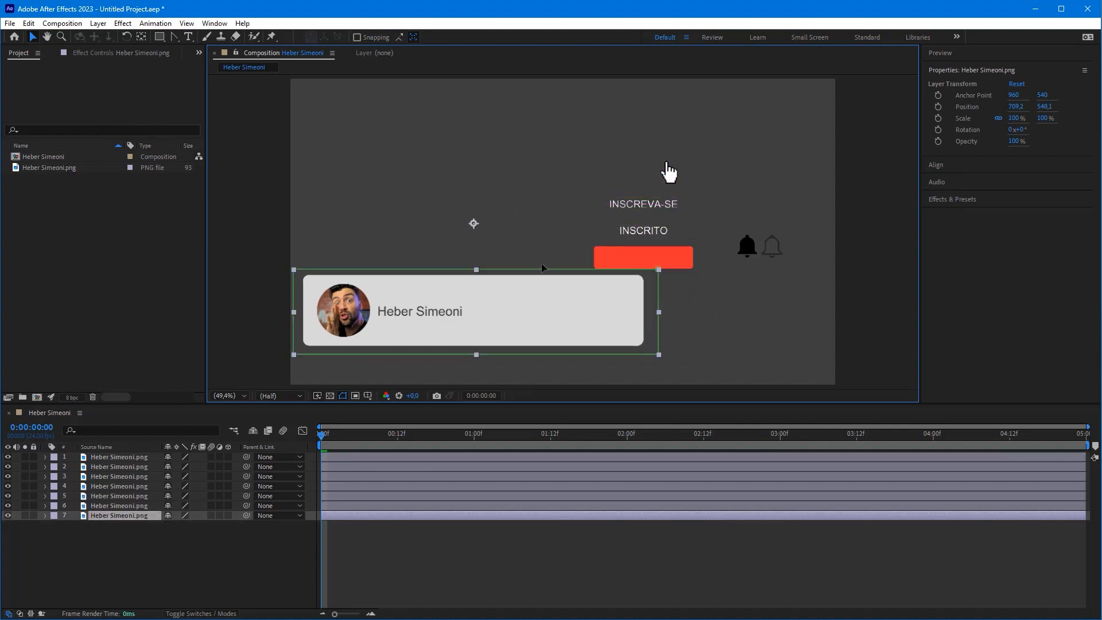
{"action": "left_click", "coordinate": [750, 249]}
{"action": "left_click_drag", "start_coordinate": [775, 244], "coordinate": [764, 160]}
{"action": "key", "text": "ctrl+z"}
{"action": "left_click", "coordinate": [863, 238]}
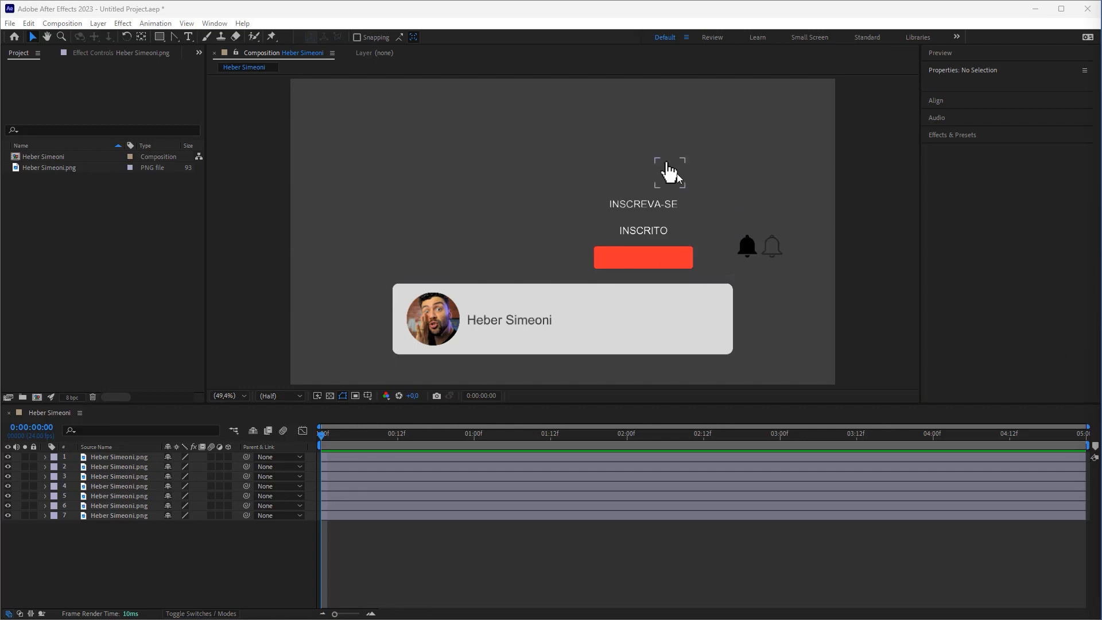
{"action": "left_click", "coordinate": [670, 173]}
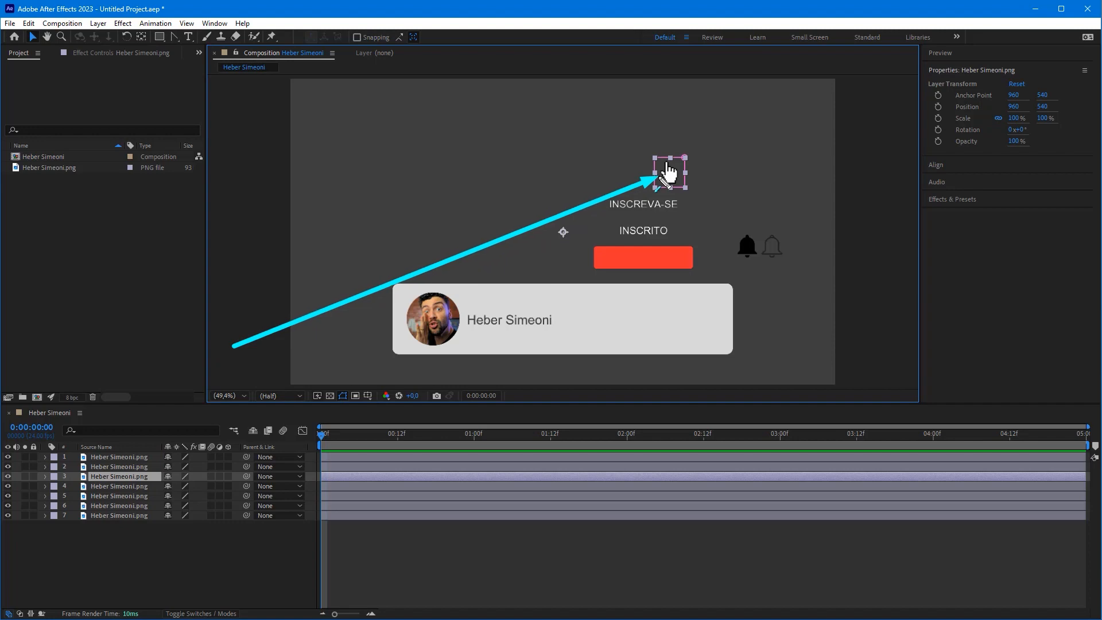
Rename the hand-graphic layer 3 to cursor
{"action": "left_click", "coordinate": [118, 479]}
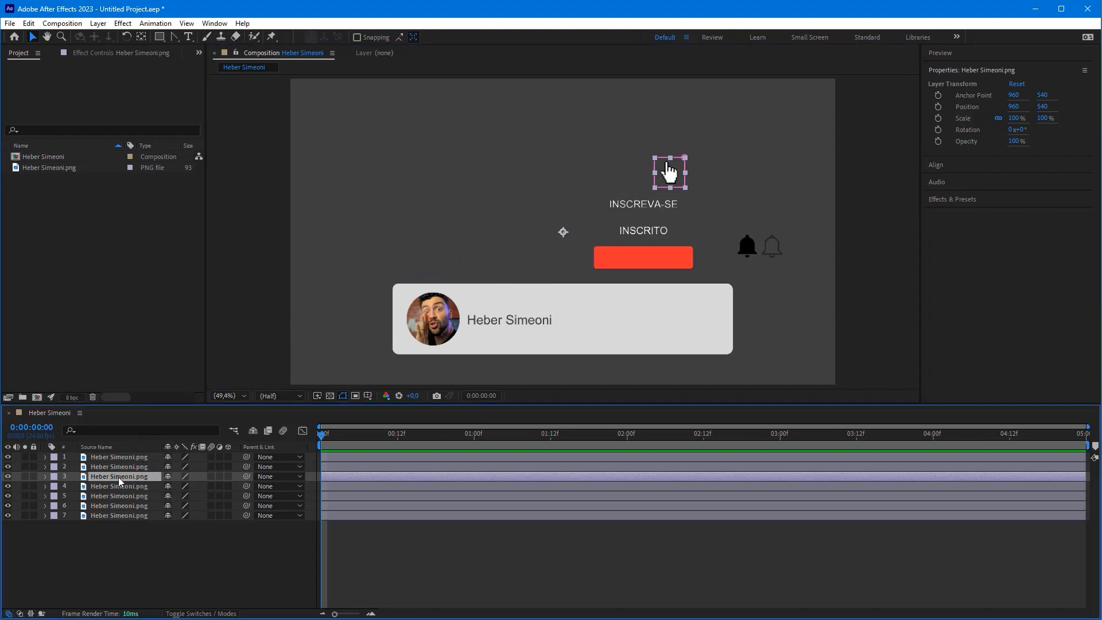
{"action": "right_click", "coordinate": [113, 479]}
{"action": "left_click", "coordinate": [157, 446]}
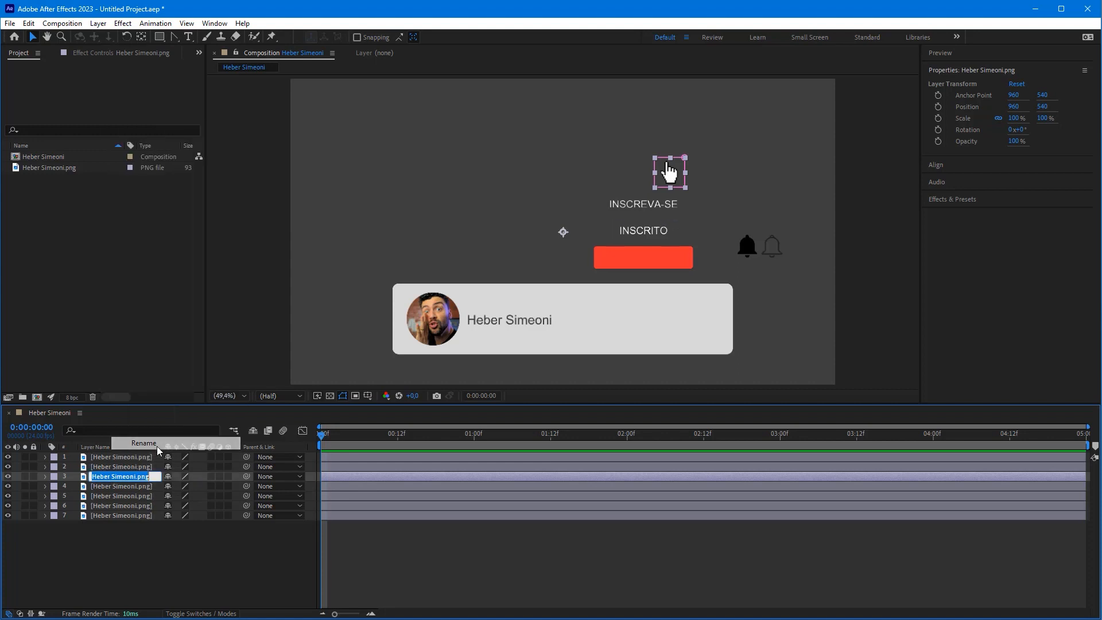
{"action": "type", "text": "mouse"}
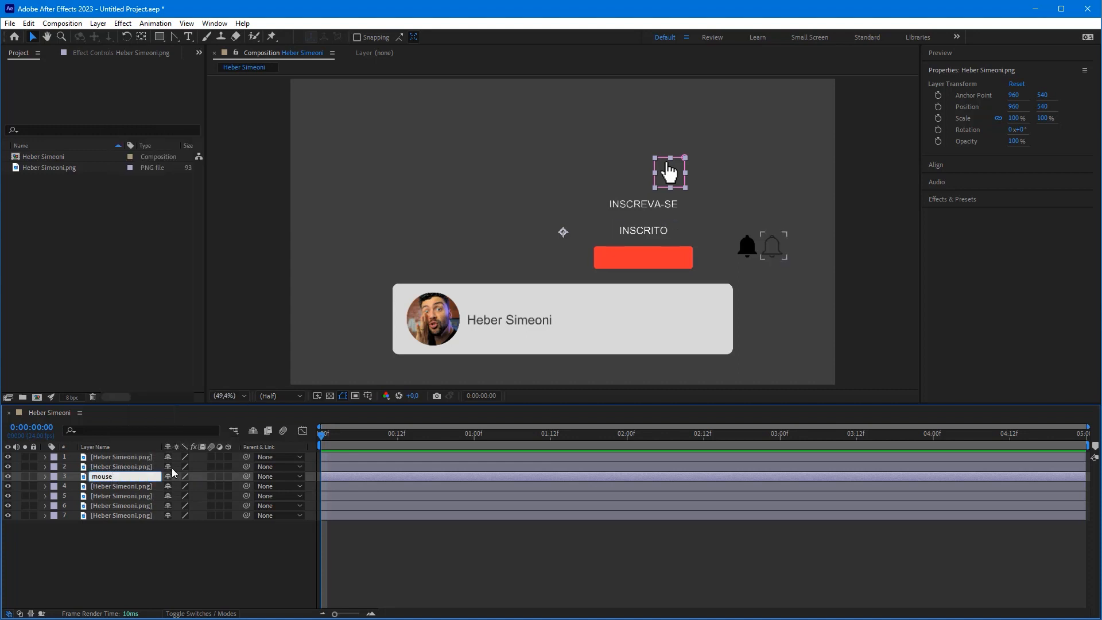
{"action": "key", "text": "BackSpace"}
{"action": "key", "text": "BackSpace"}
{"action": "key", "text": "BackSpace"}
{"action": "key", "text": "BackSpace"}
{"action": "key", "text": "BackSpace"}
{"action": "type", "text": "cursor"}
{"action": "key", "text": "Return"}
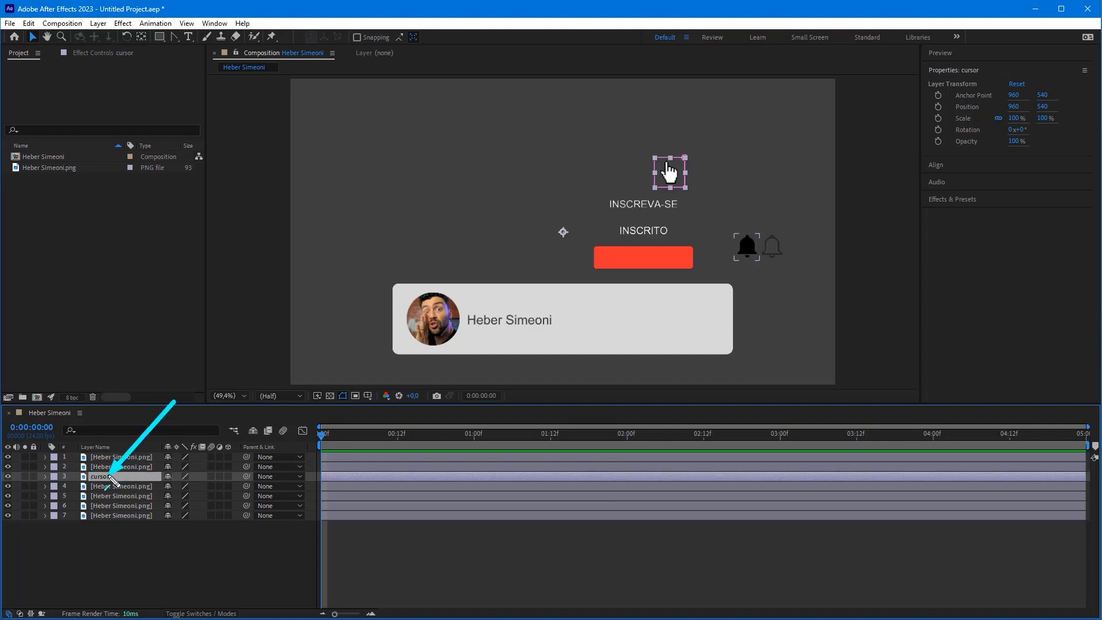
Give the cursor layer a Cyan label, then check the INSCRITO and INSCREVA-SE layers
{"action": "left_click", "coordinate": [54, 476]}
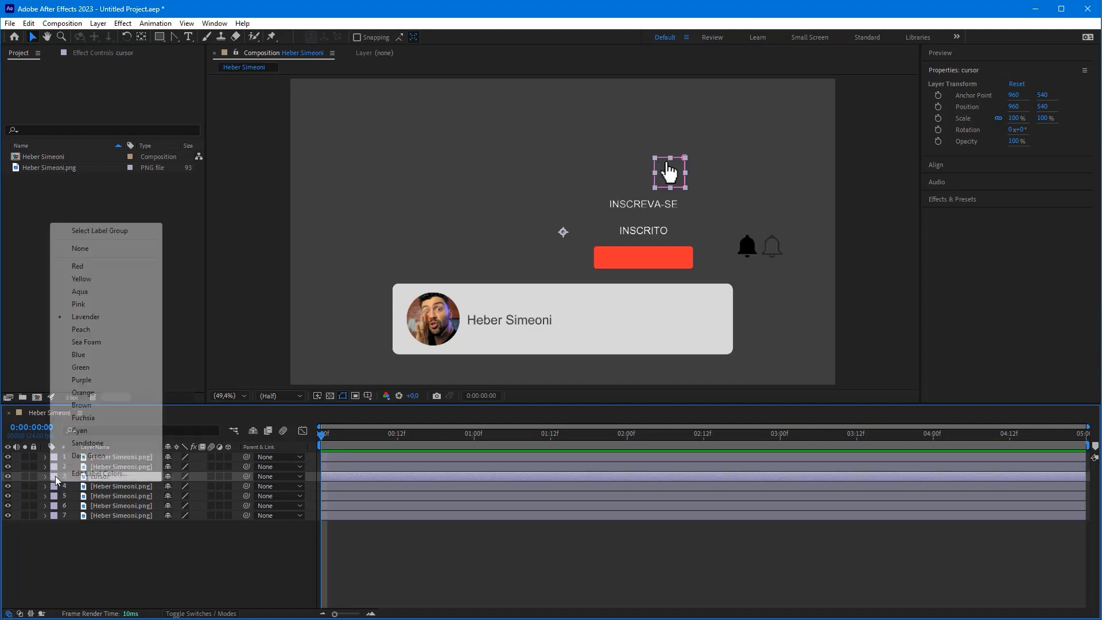
{"action": "left_click", "coordinate": [80, 431]}
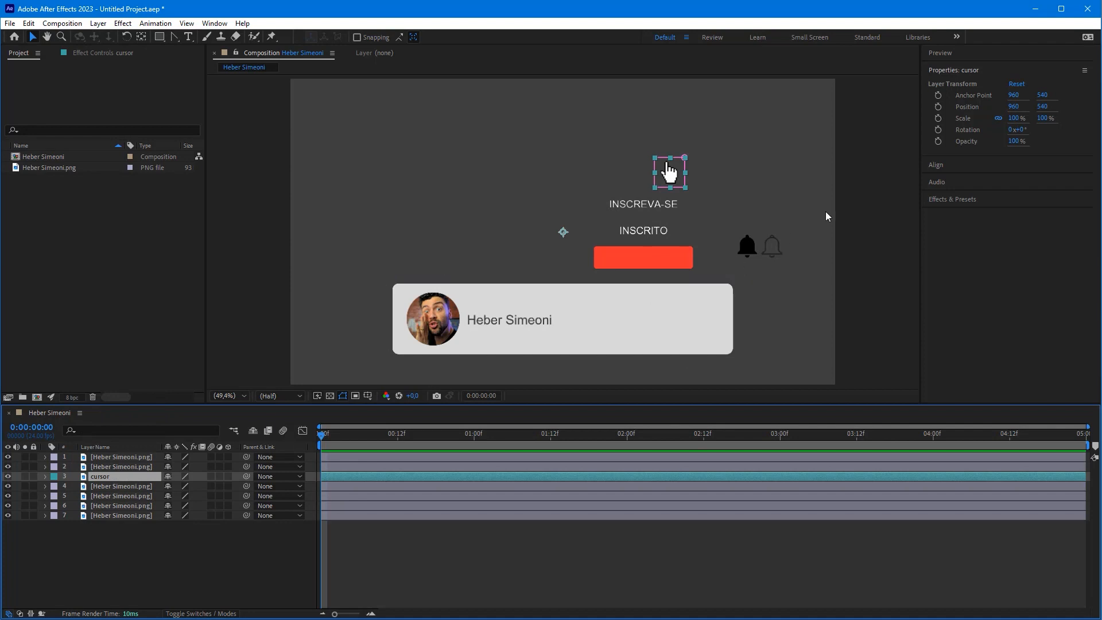
{"action": "left_click", "coordinate": [781, 280]}
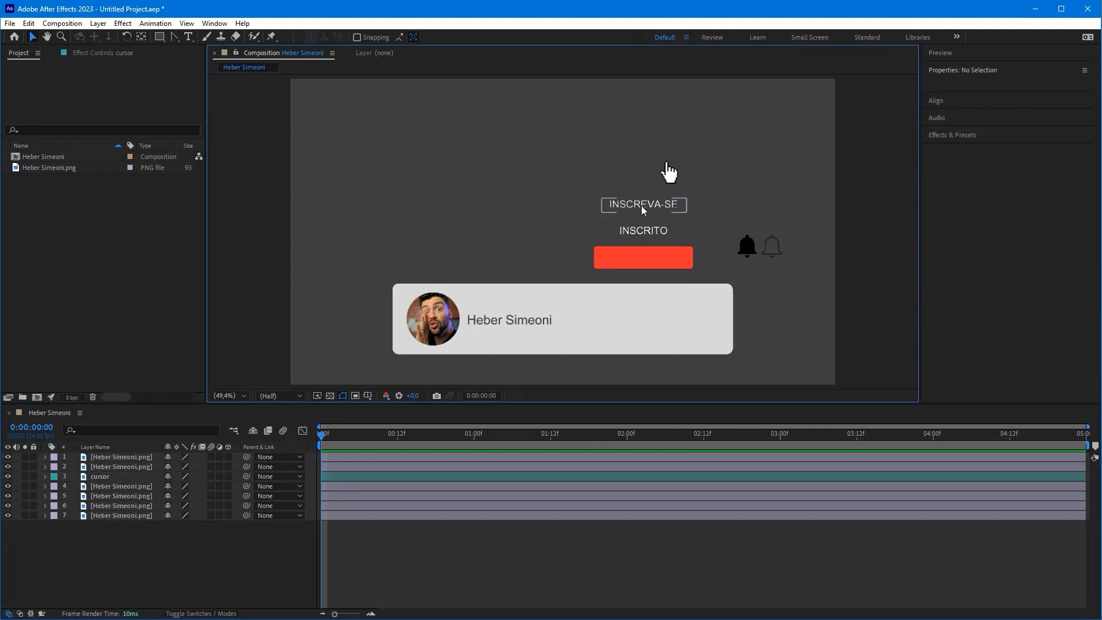
{"action": "left_click", "coordinate": [634, 232]}
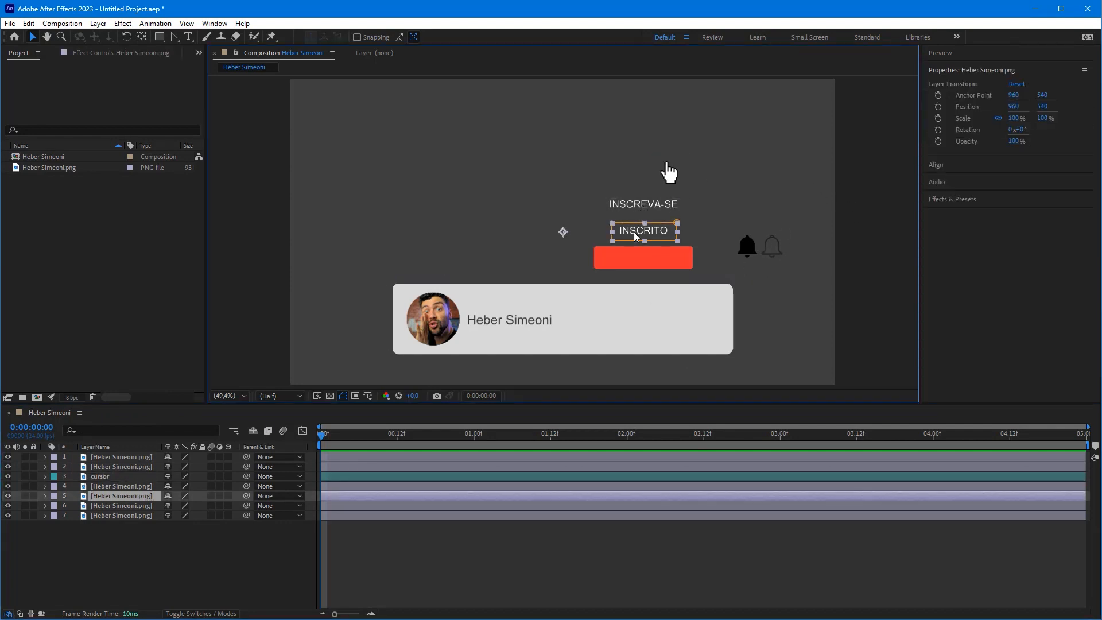
{"action": "left_click", "coordinate": [656, 205]}
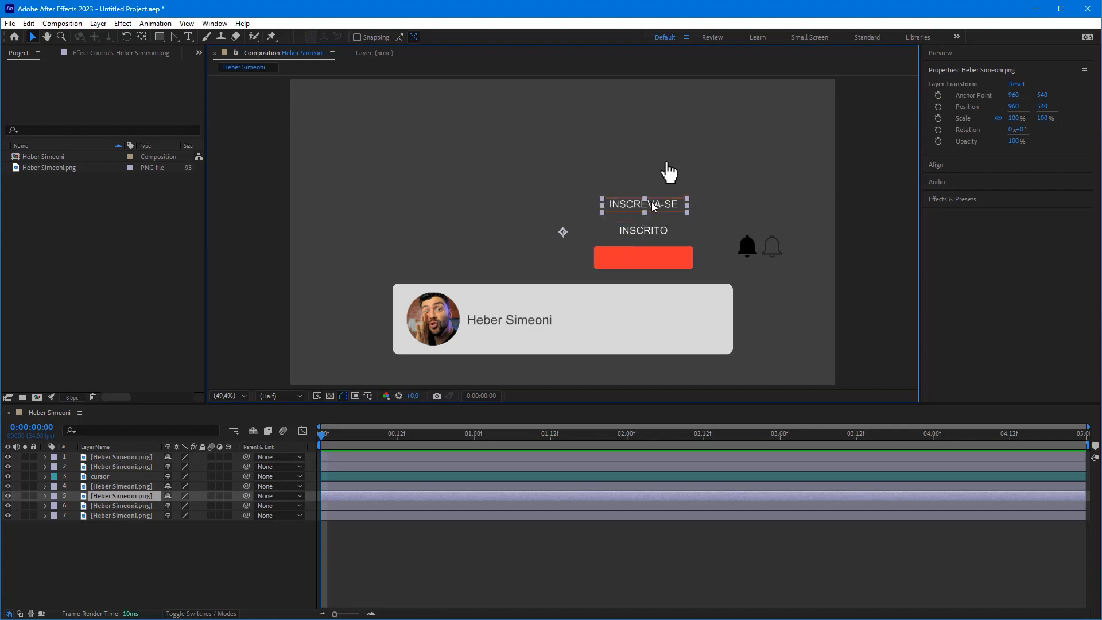
{"action": "left_click", "coordinate": [668, 174]}
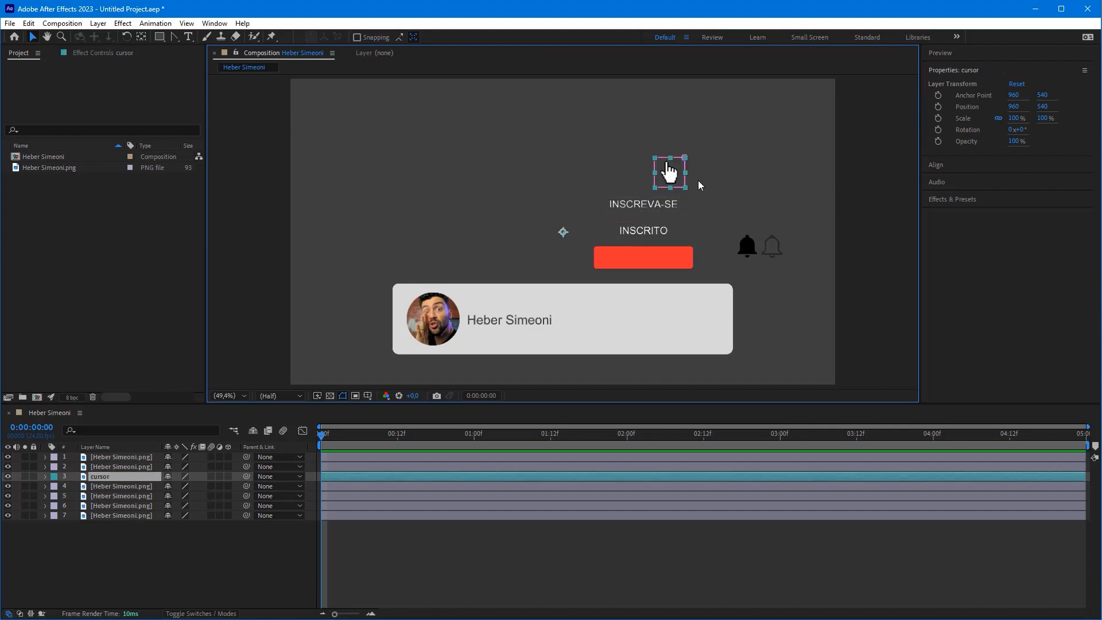
Give the INSCRITO layer a yellow label and rename it inscrito
{"action": "left_click", "coordinate": [645, 230]}
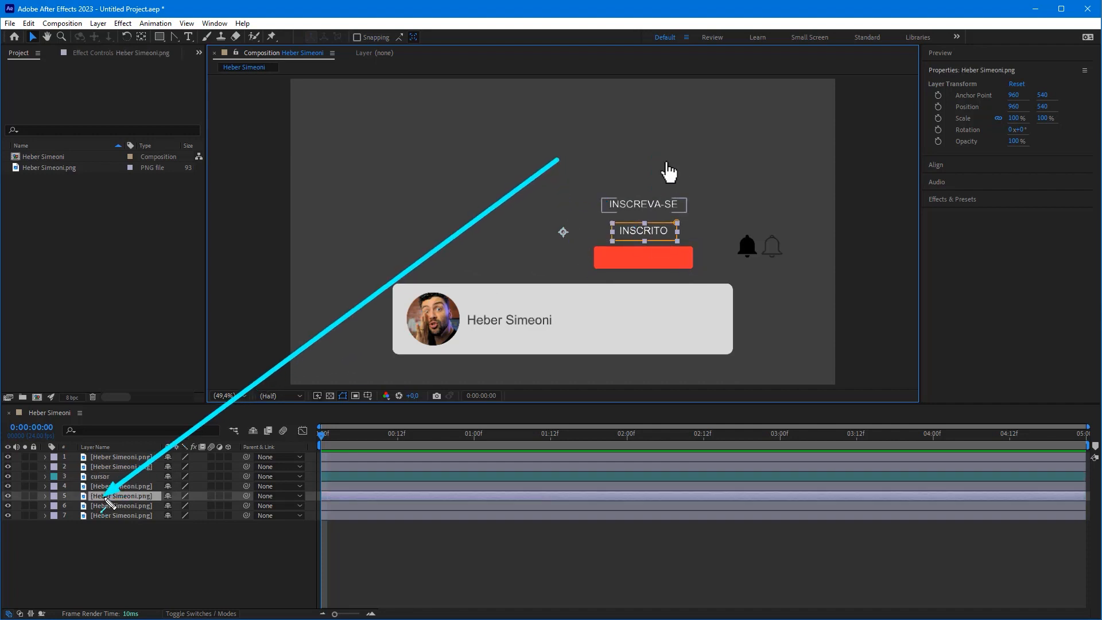
{"action": "left_click", "coordinate": [54, 496]}
{"action": "left_click", "coordinate": [104, 299]}
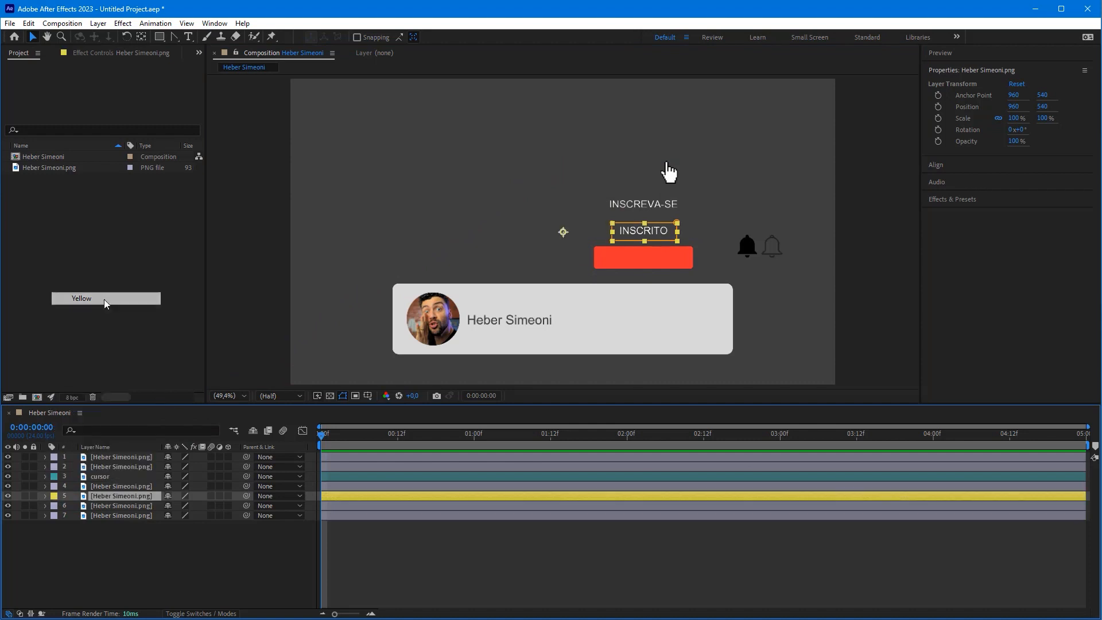
{"action": "right_click", "coordinate": [118, 496]}
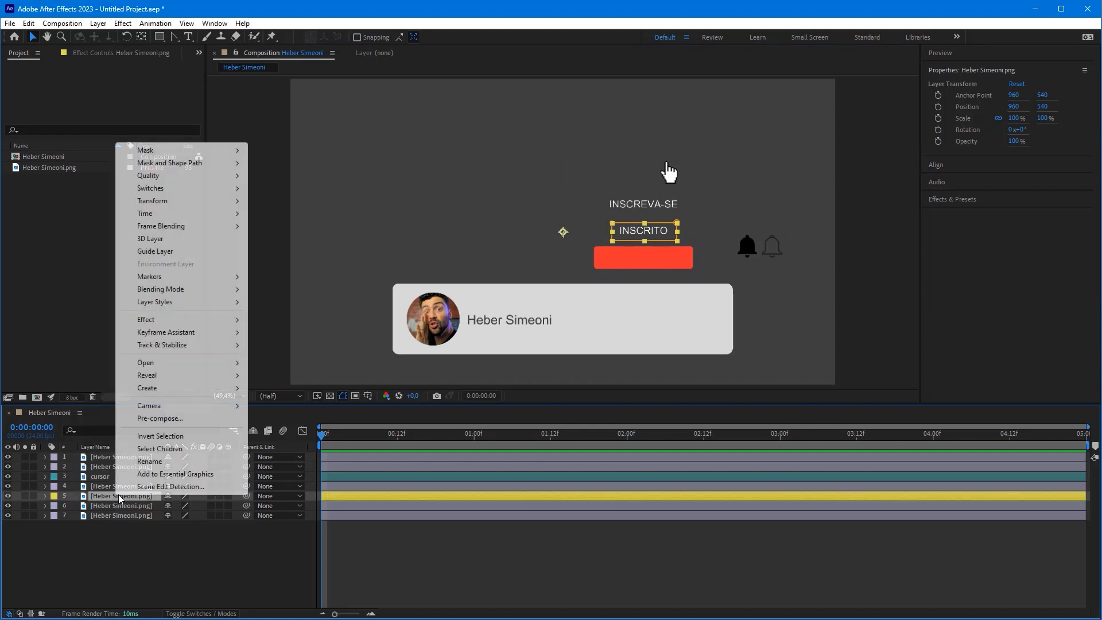
{"action": "left_click", "coordinate": [159, 462]}
{"action": "type", "text": "inscrito"}
{"action": "key", "text": "Return"}
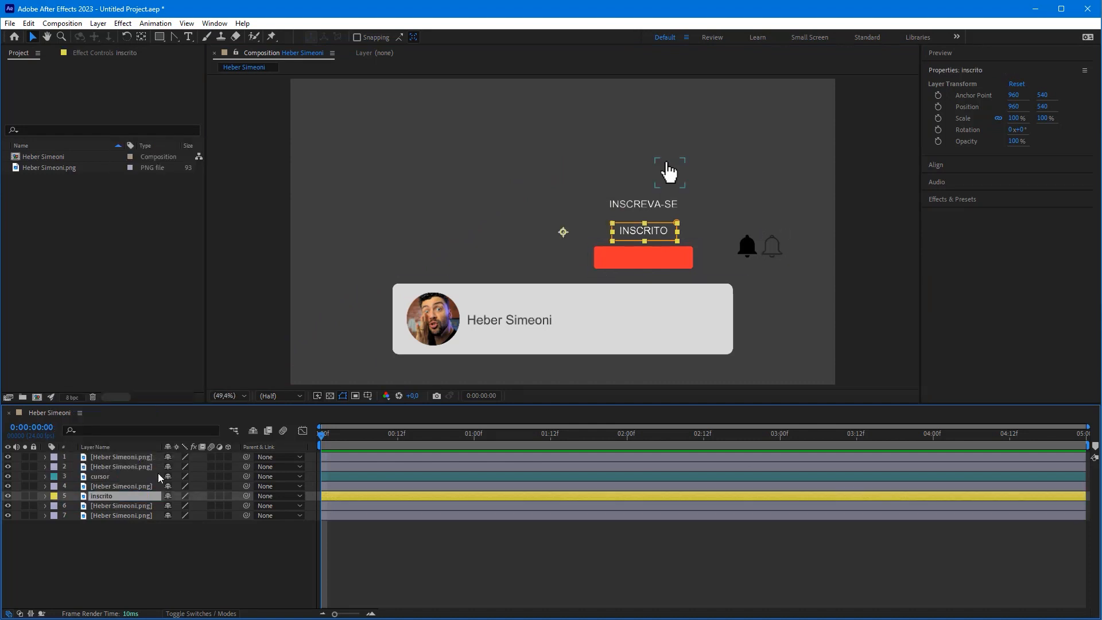
Give the filled bell layer a yellow label and rename it sino
{"action": "left_click", "coordinate": [776, 248]}
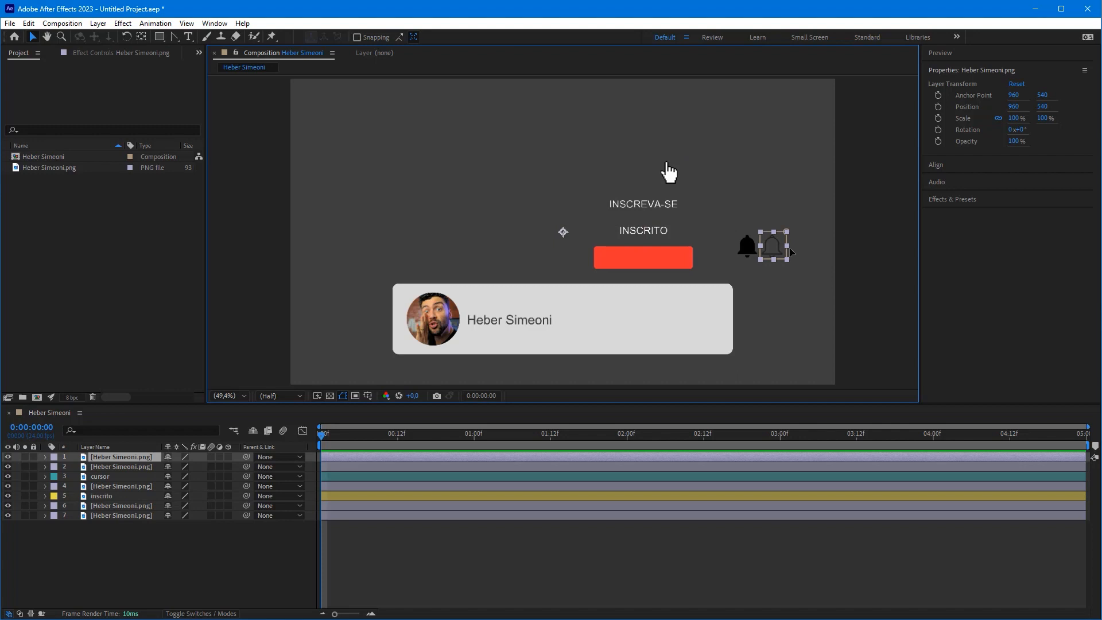
{"action": "left_click", "coordinate": [748, 246]}
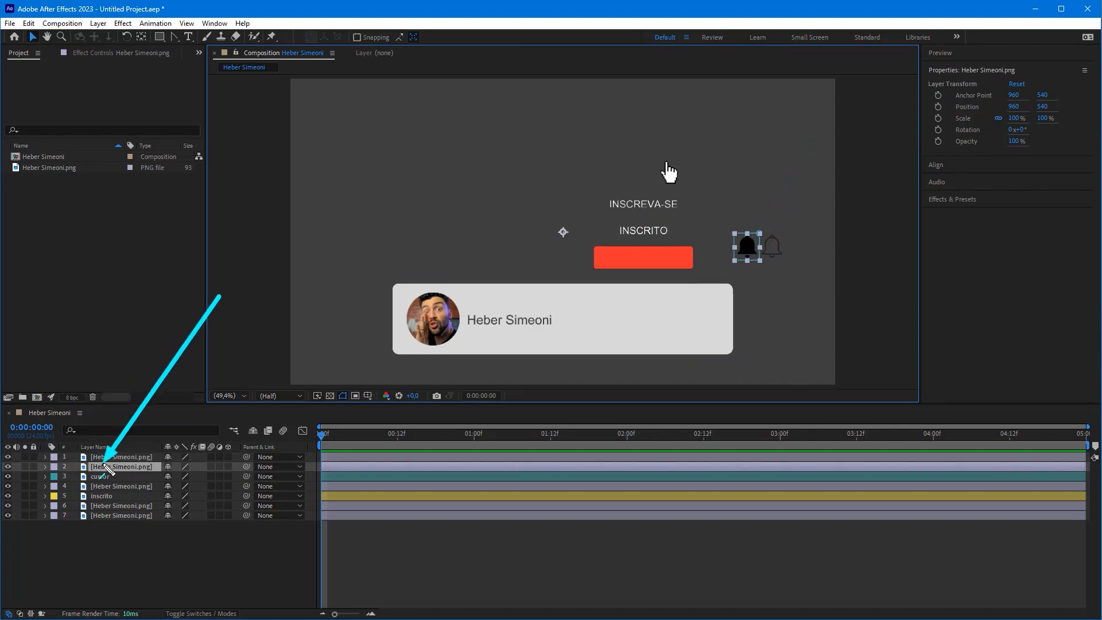
{"action": "left_click", "coordinate": [54, 467]}
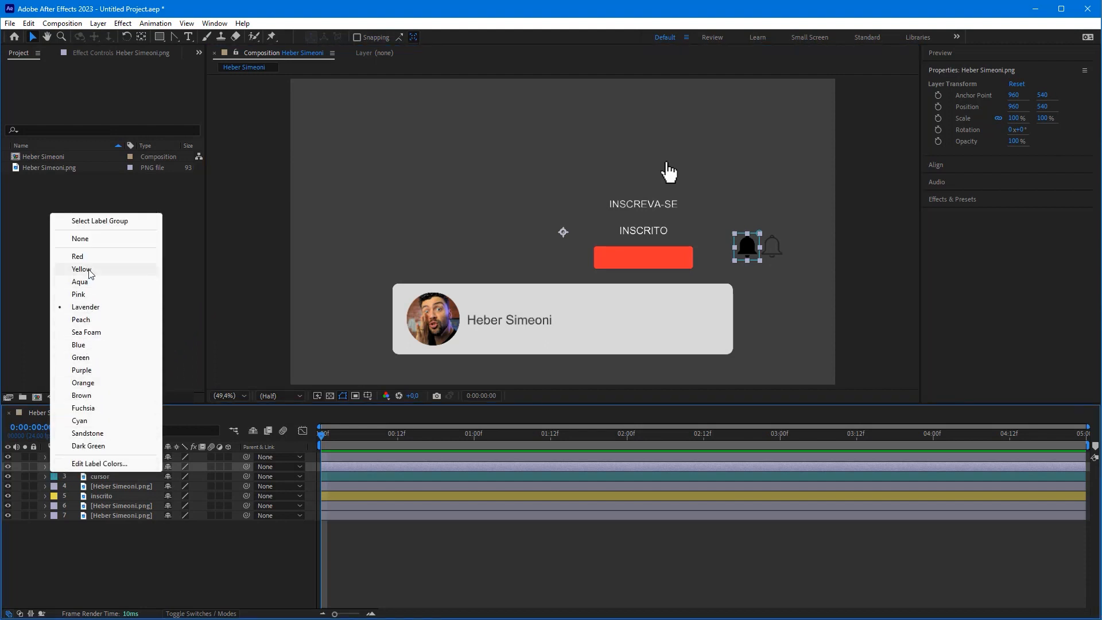
{"action": "left_click", "coordinate": [103, 272]}
{"action": "right_click", "coordinate": [125, 467]}
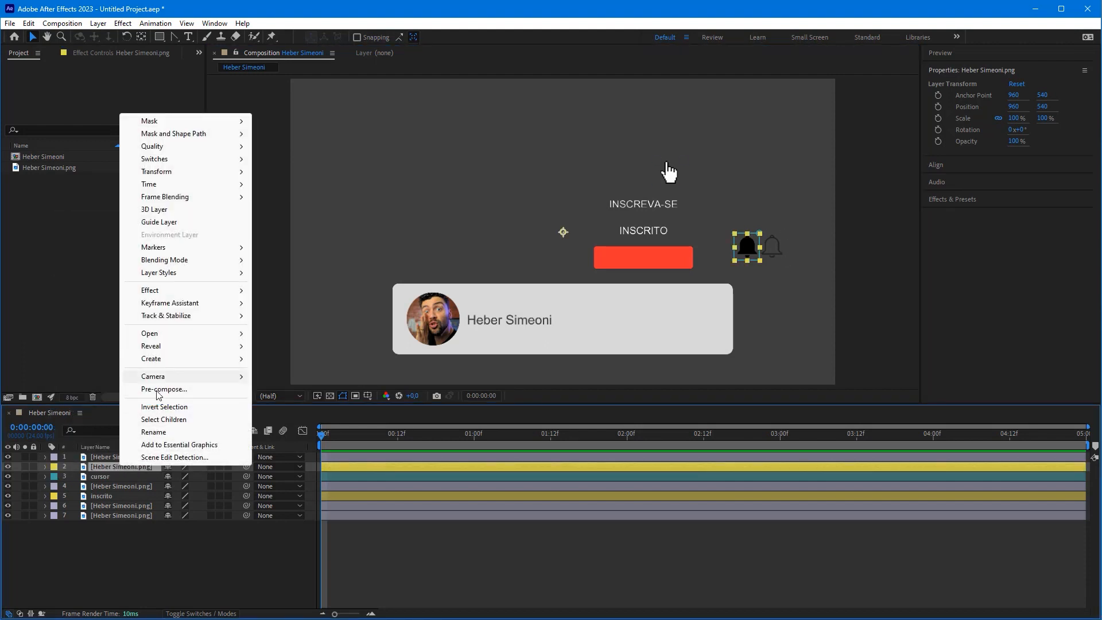
{"action": "left_click", "coordinate": [153, 432]}
{"action": "type", "text": "sino"}
{"action": "key", "text": "Return"}
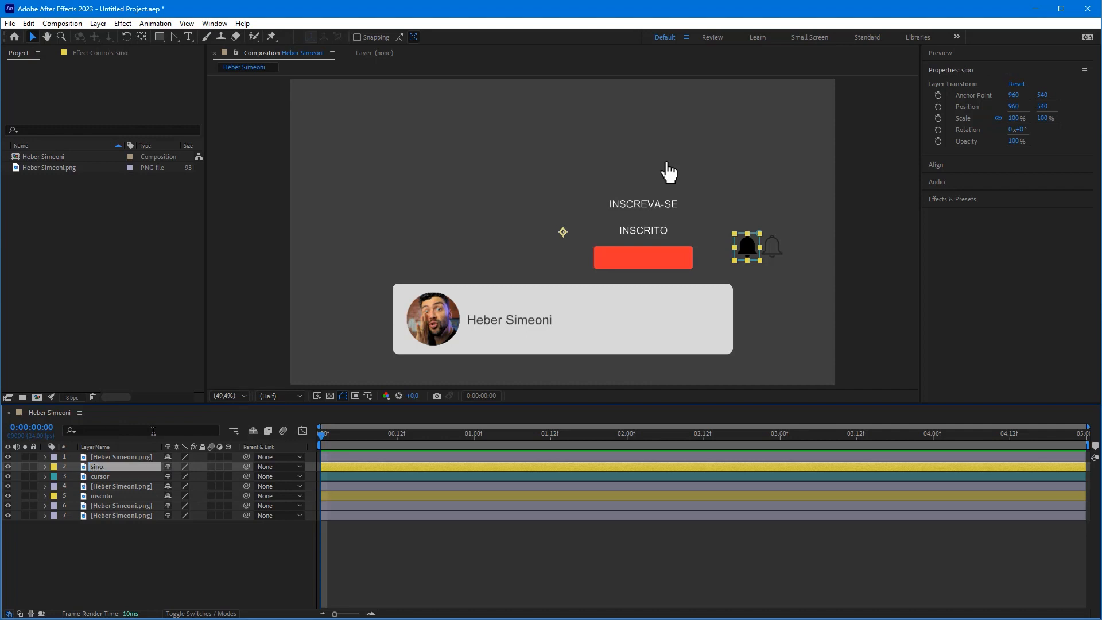
{"action": "left_click", "coordinate": [102, 496]}
{"action": "left_click", "coordinate": [241, 550]}
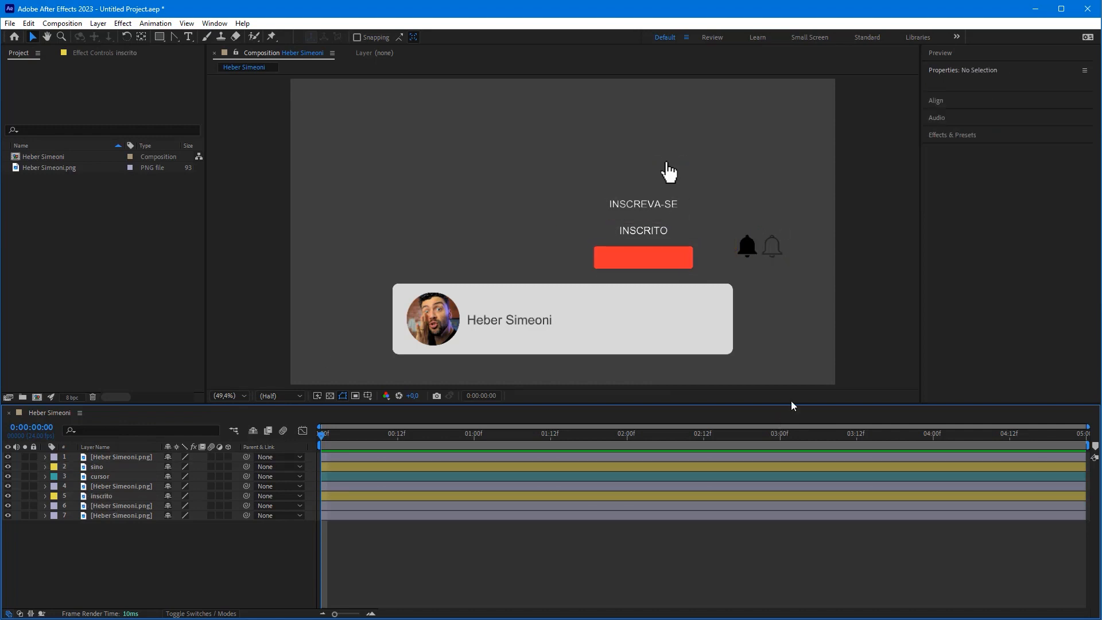
{"action": "left_click", "coordinate": [643, 257]}
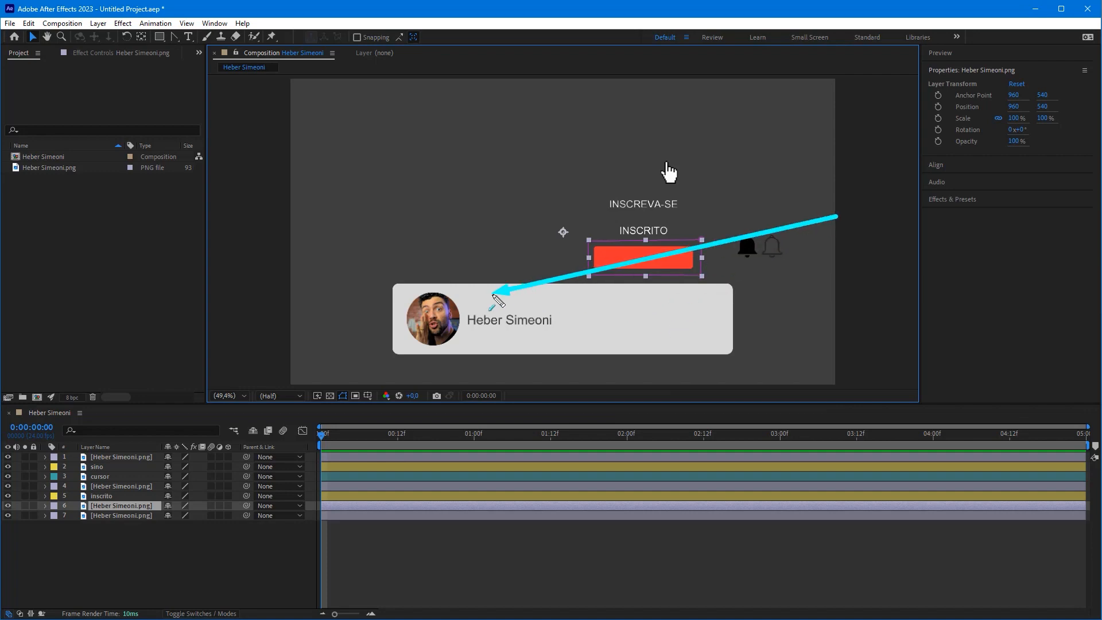
{"action": "left_click", "coordinate": [572, 317]}
{"action": "left_click", "coordinate": [680, 180]}
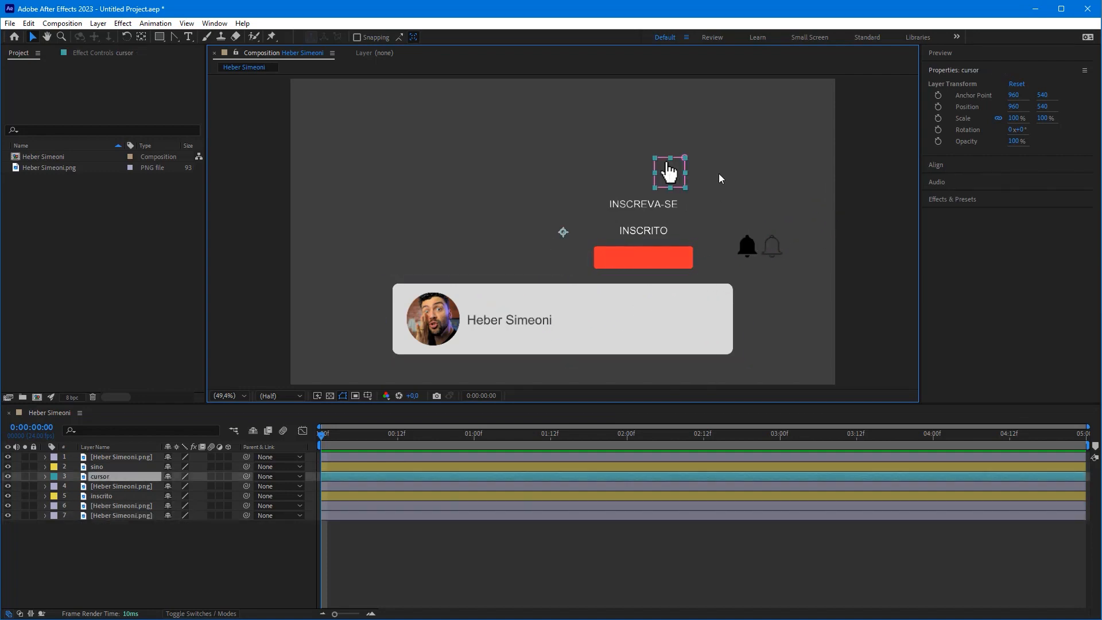
{"action": "left_click", "coordinate": [866, 187]}
{"action": "left_click", "coordinate": [672, 179]}
{"action": "left_click_drag", "start_coordinate": [671, 173], "coordinate": [646, 159]}
{"action": "key", "text": "ctrl+z"}
{"action": "mouse_move", "coordinate": [594, 124]}
{"action": "left_mouse_down"}
{"action": "mouse_move", "coordinate": [564, 231]}
{"action": "mouse_move", "coordinate": [568, 219]}
{"action": "left_mouse_up"}
{"action": "key", "text": "w"}
{"action": "left_click_drag", "start_coordinate": [609, 159], "coordinate": [696, 199]}
{"action": "key", "text": "v"}
{"action": "key", "text": "ctrl+z"}
{"action": "left_click_drag", "start_coordinate": [685, 158], "coordinate": [709, 141]}
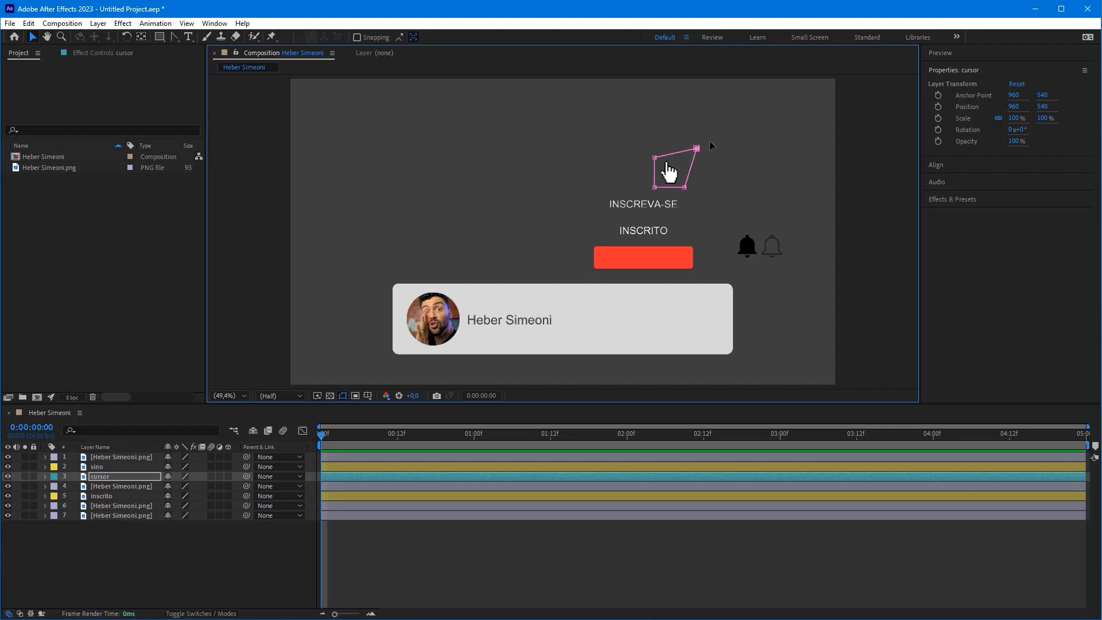
{"action": "key", "text": "ctrl+z"}
{"action": "key", "text": "ctrl+shift+KP_Subtract"}
{"action": "key", "text": "ctrl+shift+KP_Add"}
{"action": "key", "text": "ctrl+shift+KP_Subtract"}
{"action": "key", "text": "ctrl+shift+KP_Subtract"}
{"action": "key", "text": "ctrl+shift+KP_Add"}
{"action": "key", "text": "s"}
{"action": "key", "text": "ctrl+shift+KP_Add"}
{"action": "left_click", "coordinate": [753, 195]}
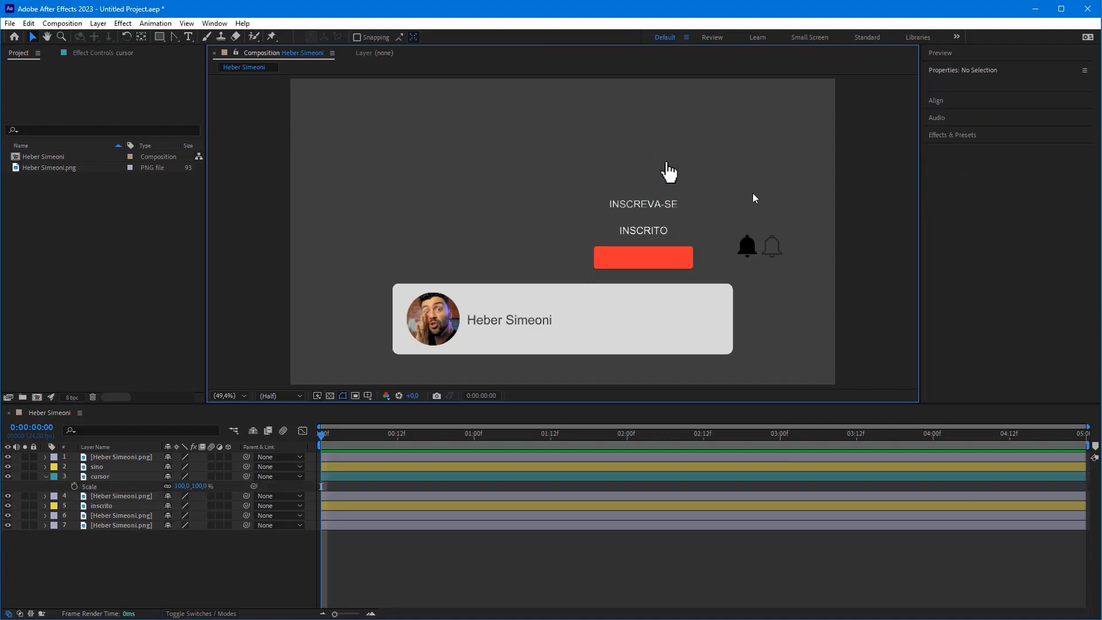
Select all seven layers and apply Center Anchor Point in Layer Content
{"action": "left_click", "coordinate": [46, 477]}
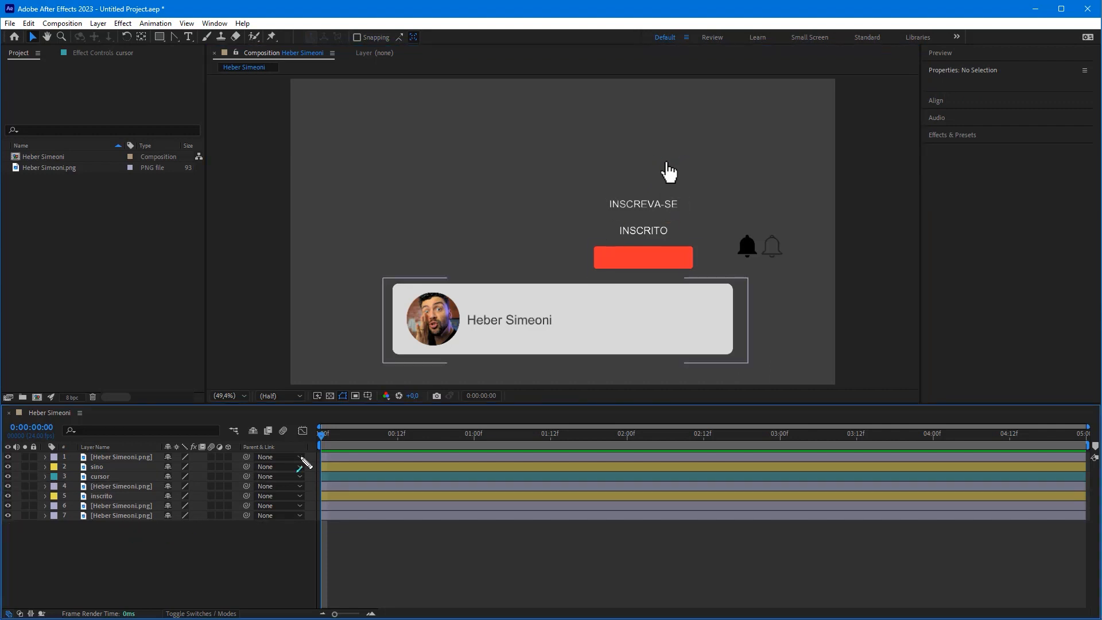
{"action": "left_click_drag", "start_coordinate": [154, 565], "coordinate": [80, 442]}
{"action": "left_click", "coordinate": [98, 24]}
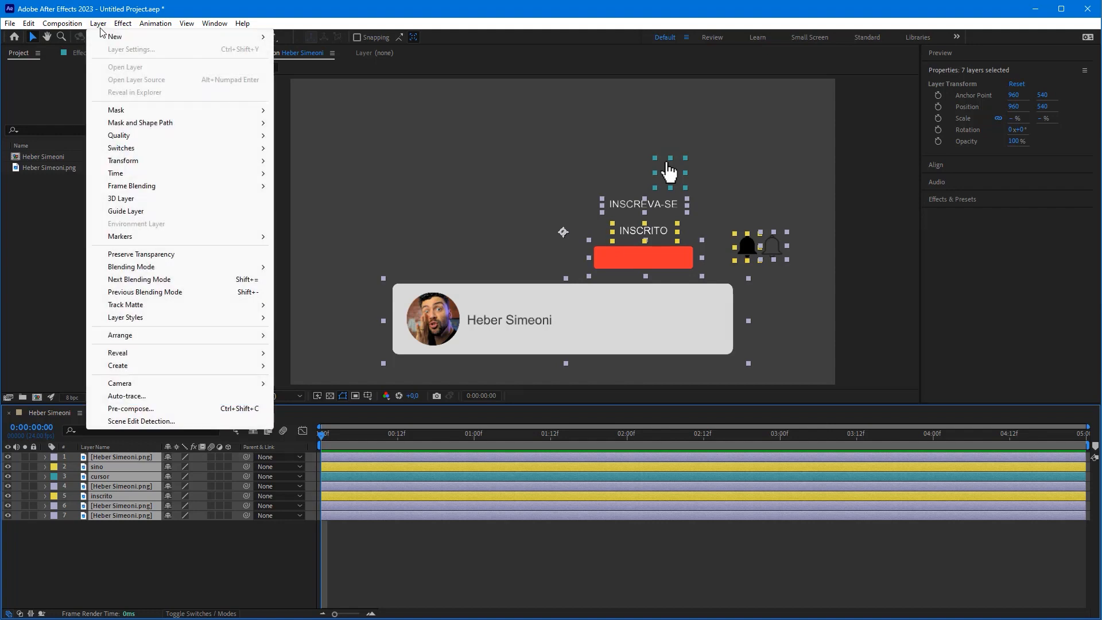
{"action": "mouse_move", "coordinate": [155, 165]}
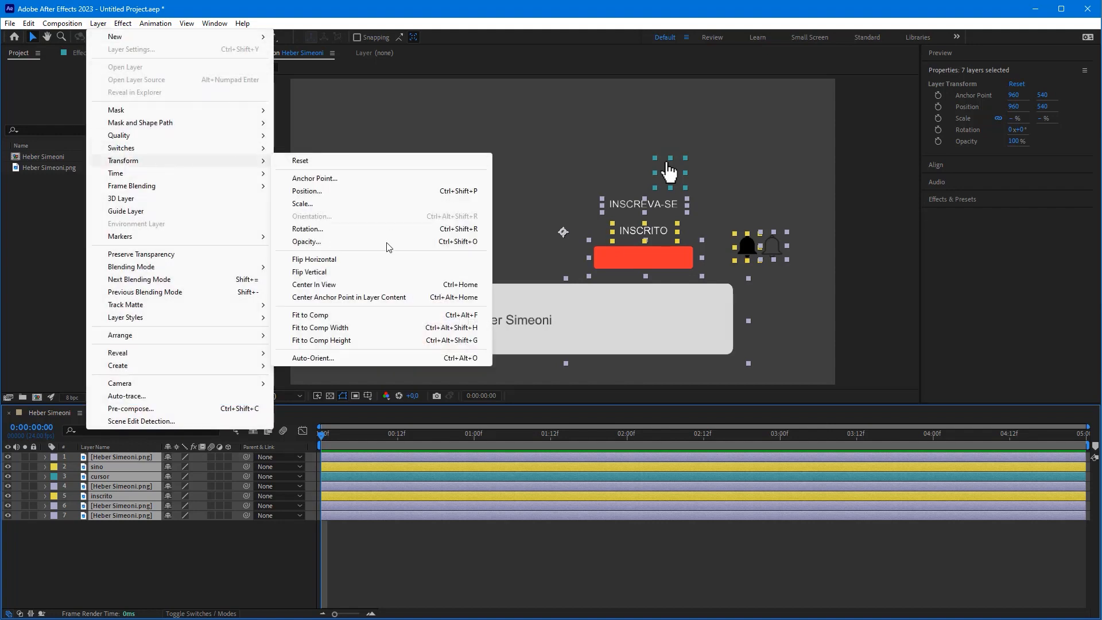
{"action": "left_click", "coordinate": [403, 297]}
{"action": "left_click", "coordinate": [518, 554]}
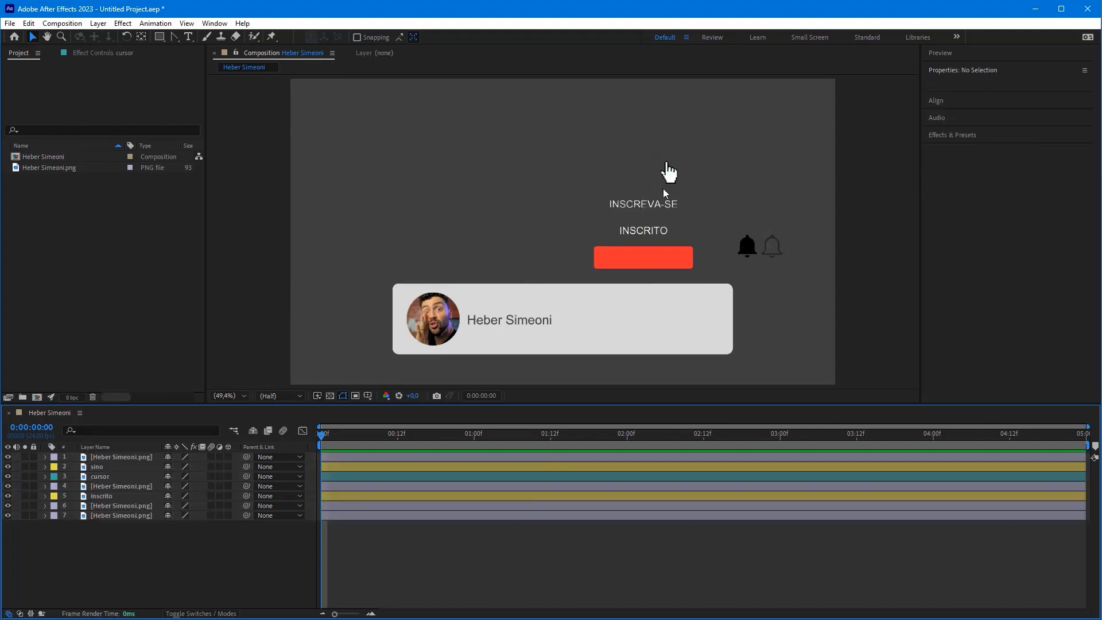
Check the new anchors by test-moving INSCREVA-SE, INSCRITO and the red button, undoing each move
{"action": "left_click", "coordinate": [670, 175]}
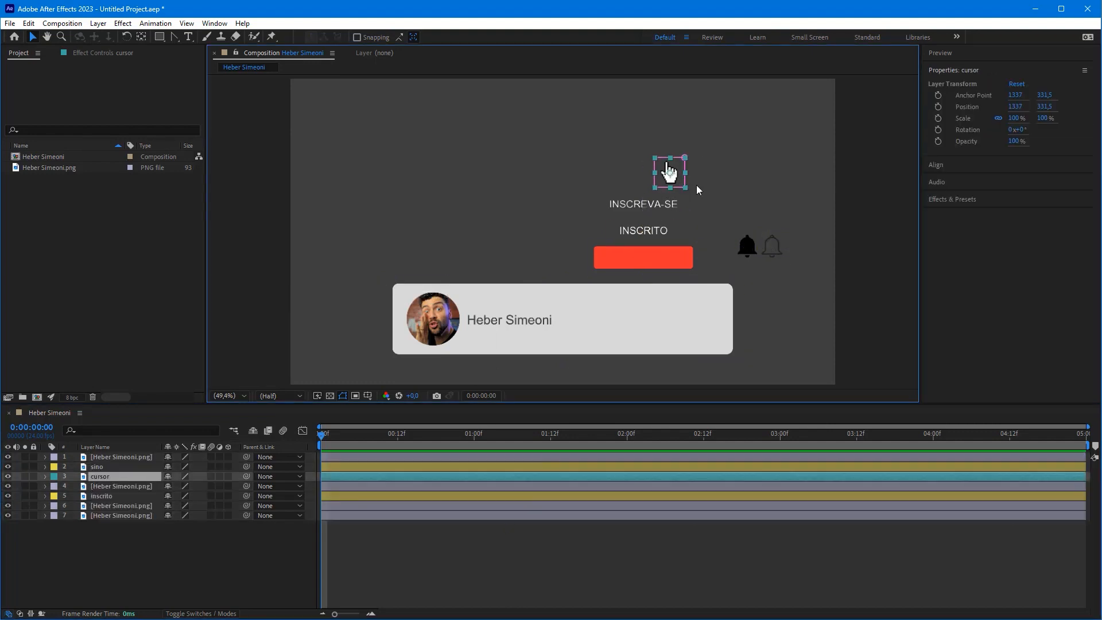
{"action": "left_click", "coordinate": [730, 182]}
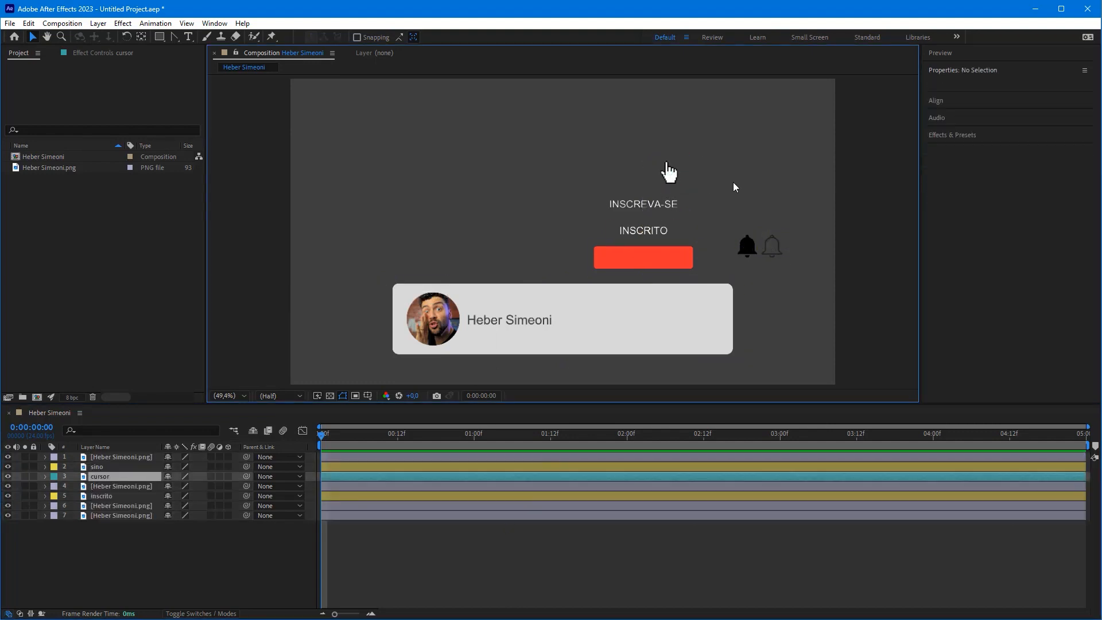
{"action": "left_click", "coordinate": [680, 174]}
{"action": "left_click_drag", "start_coordinate": [657, 211], "coordinate": [653, 174]}
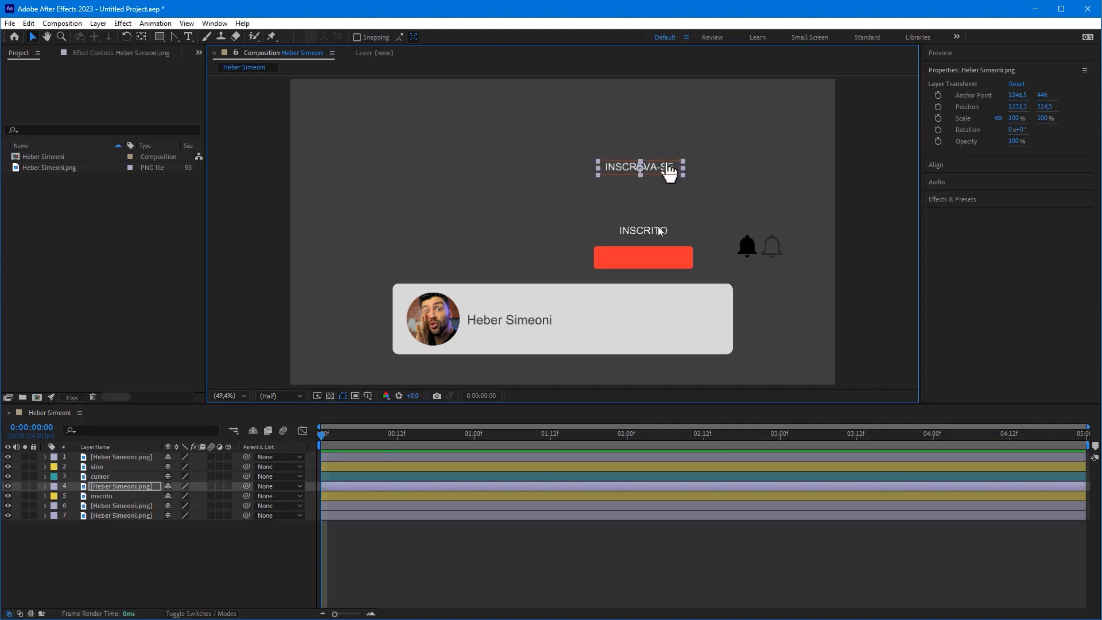
{"action": "key", "text": "ctrl+z"}
{"action": "left_click_drag", "start_coordinate": [660, 230], "coordinate": [589, 188]}
{"action": "key", "text": "ctrl+z"}
{"action": "left_click_drag", "start_coordinate": [636, 260], "coordinate": [558, 213]}
{"action": "key", "text": "ctrl+z"}
{"action": "left_click_drag", "start_coordinate": [667, 322], "coordinate": [832, 294]}
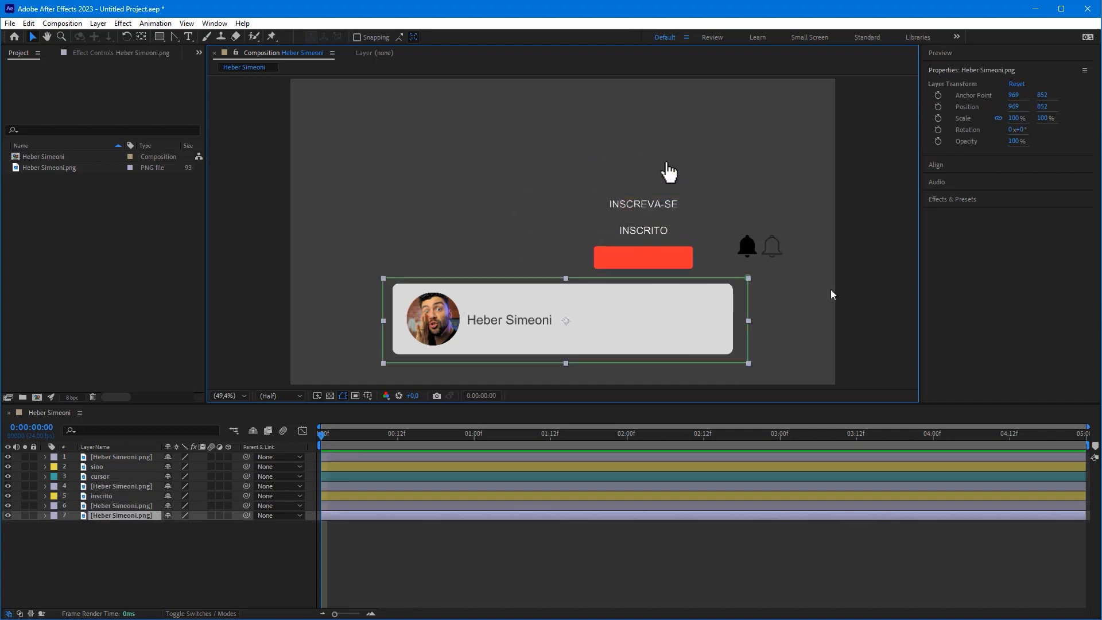
{"action": "left_click", "coordinate": [832, 304]}
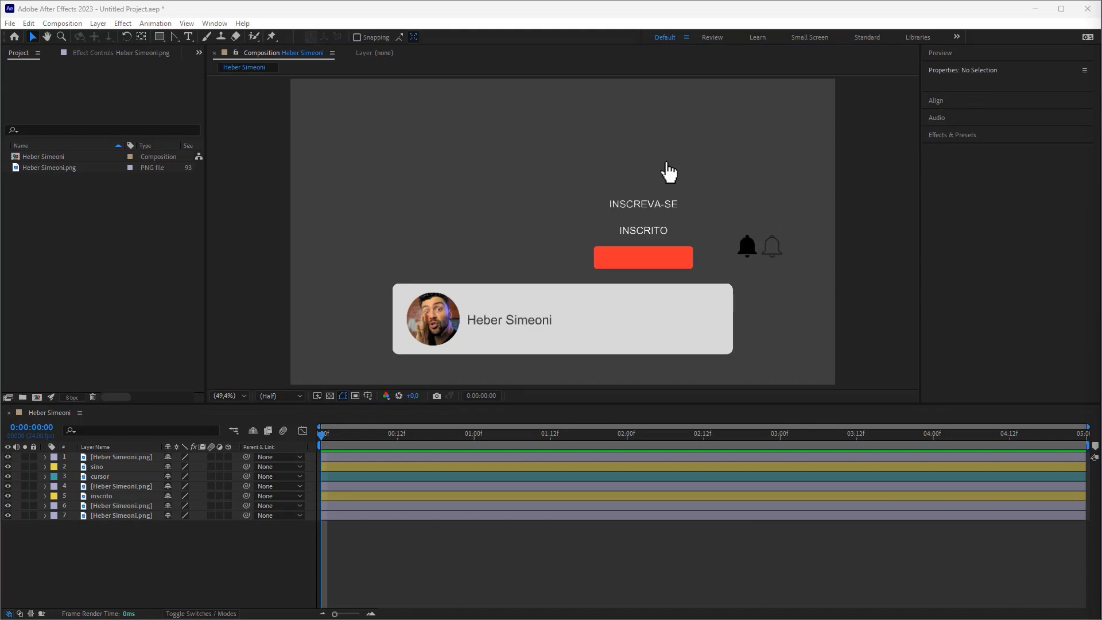
{"action": "left_click", "coordinate": [483, 524]}
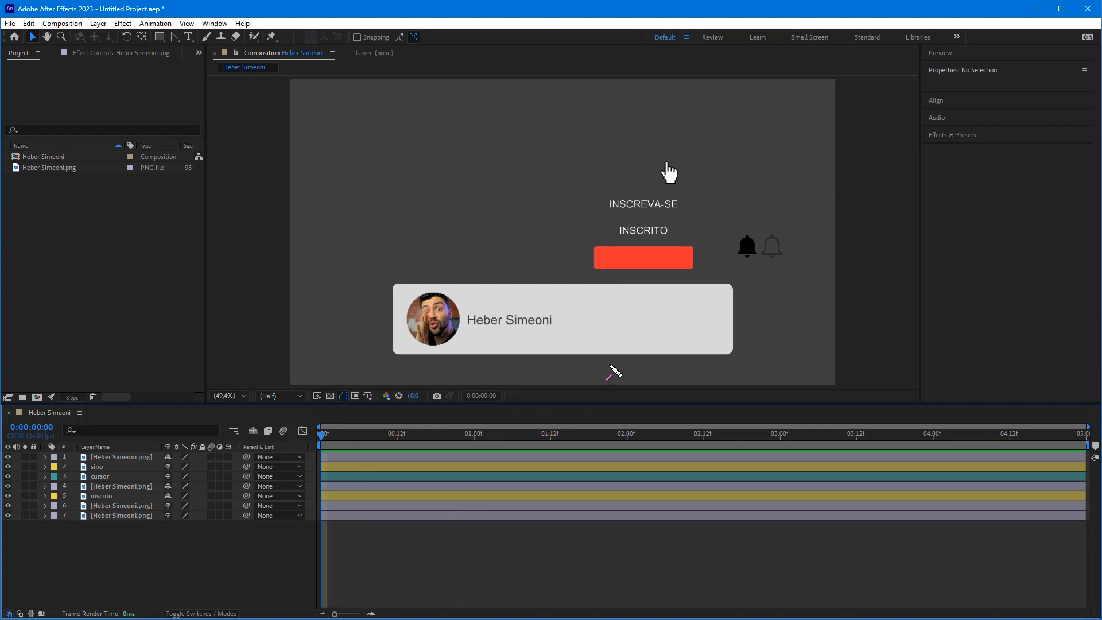
{"action": "mouse_move", "coordinate": [631, 467]}
{"action": "left_mouse_down"}
{"action": "mouse_move", "coordinate": [1039, 135]}
{"action": "mouse_move", "coordinate": [1031, 56]}
{"action": "left_mouse_up"}
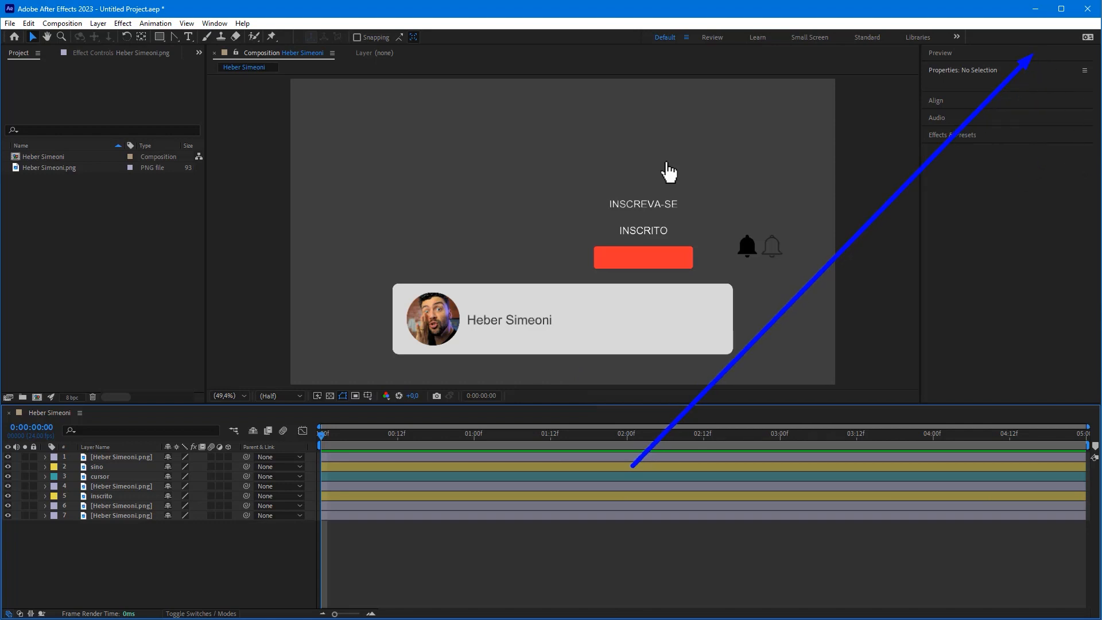
{"action": "key", "text": "Escape"}
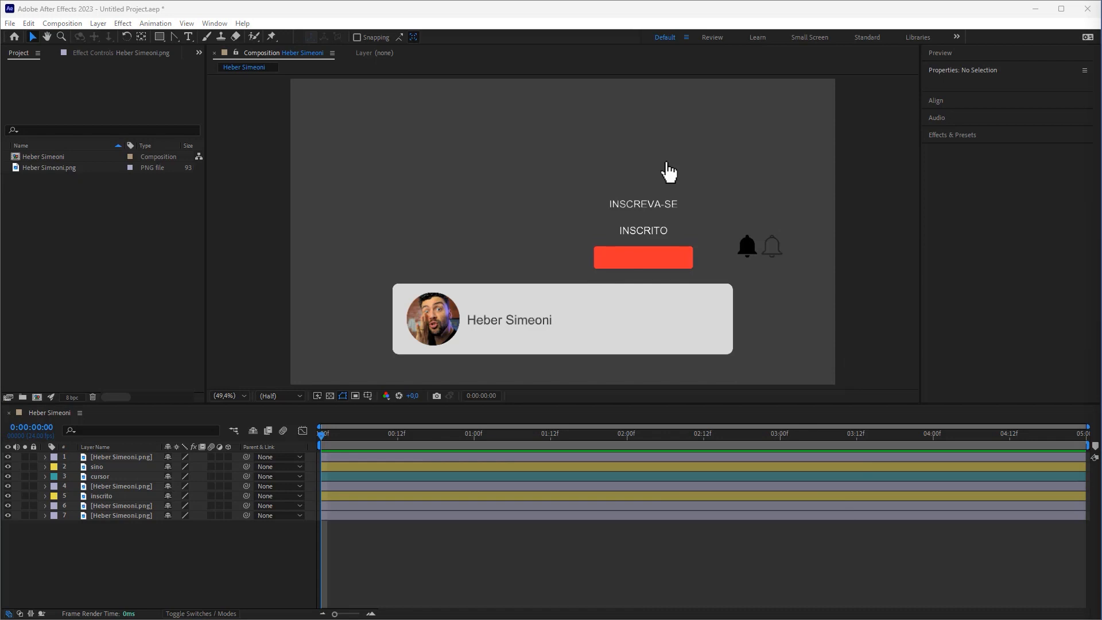
At 100% zoom, drag the red button onto the grey name card with the sino bell beside it
{"action": "left_click", "coordinate": [744, 225]}
{"action": "scroll", "coordinate": [709, 228], "scroll_direction": "up", "scroll_amount": 1}
{"action": "left_click_drag", "start_coordinate": [701, 228], "coordinate": [731, 213]}
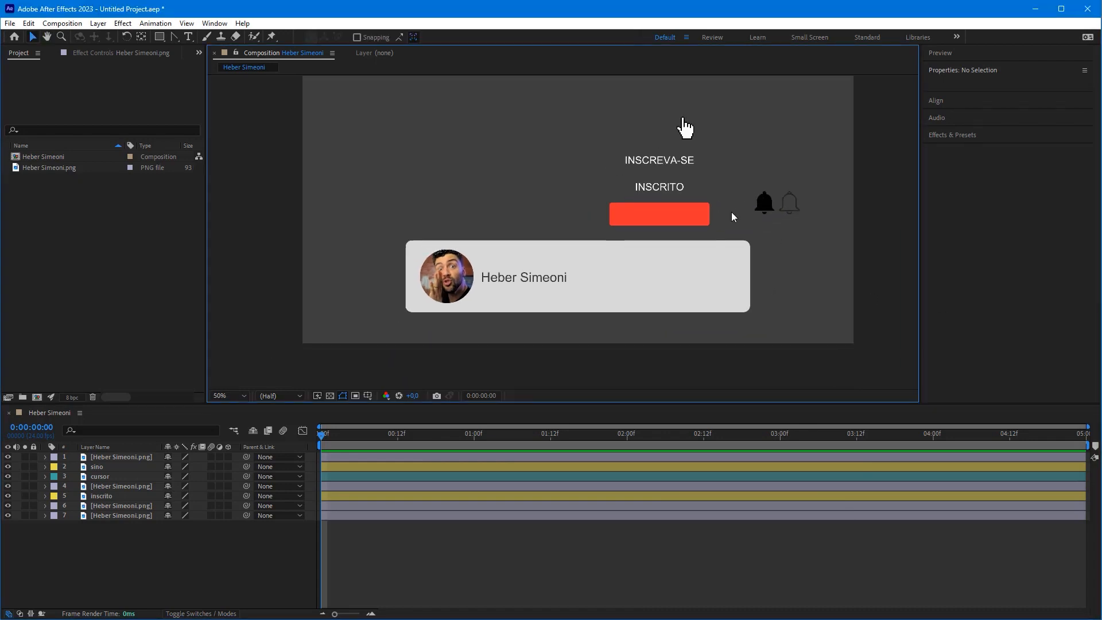
{"action": "scroll", "coordinate": [731, 213], "scroll_direction": "up", "scroll_amount": 1}
{"action": "left_click_drag", "start_coordinate": [659, 217], "coordinate": [712, 141]}
{"action": "left_click_drag", "start_coordinate": [733, 218], "coordinate": [728, 218]}
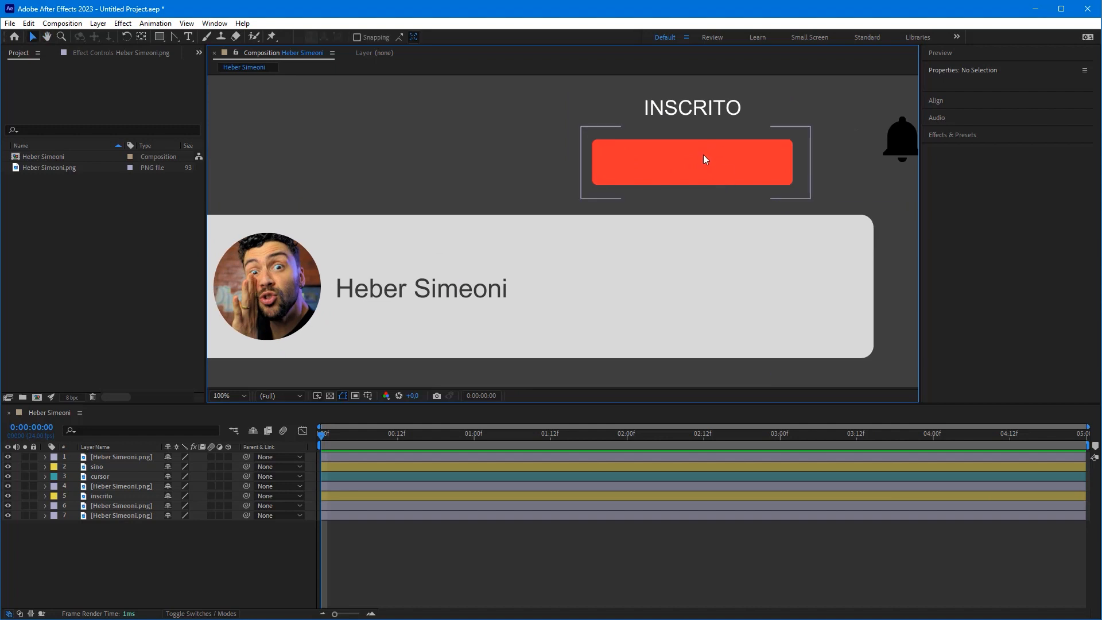
{"action": "left_click_drag", "start_coordinate": [695, 162], "coordinate": [656, 267]}
{"action": "left_click_drag", "start_coordinate": [768, 217], "coordinate": [625, 264]}
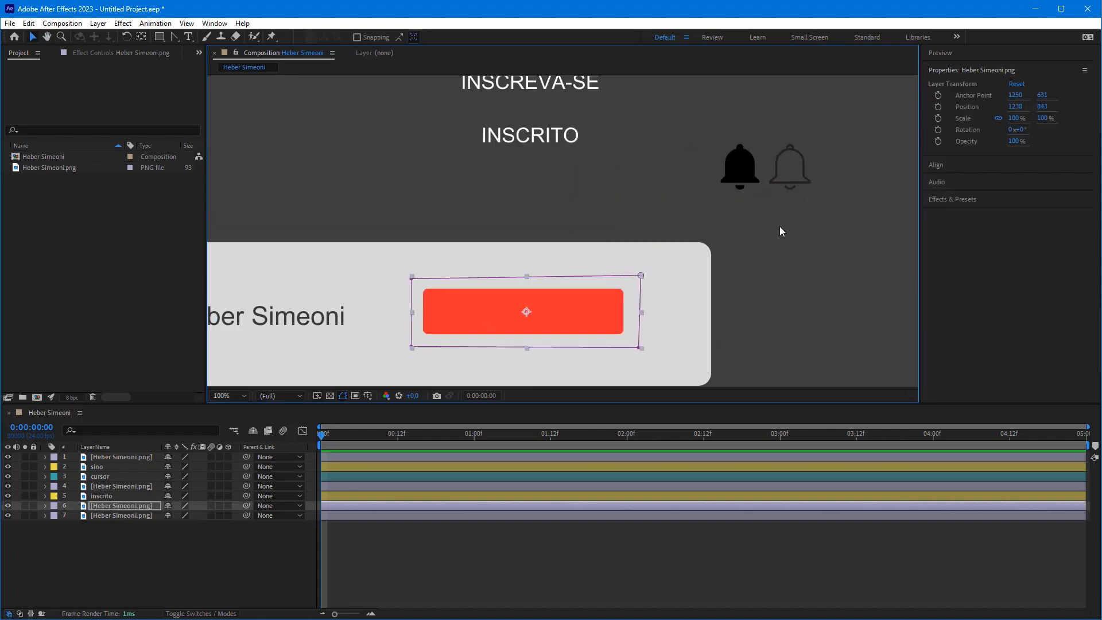
{"action": "left_click_drag", "start_coordinate": [743, 148], "coordinate": [711, 298]}
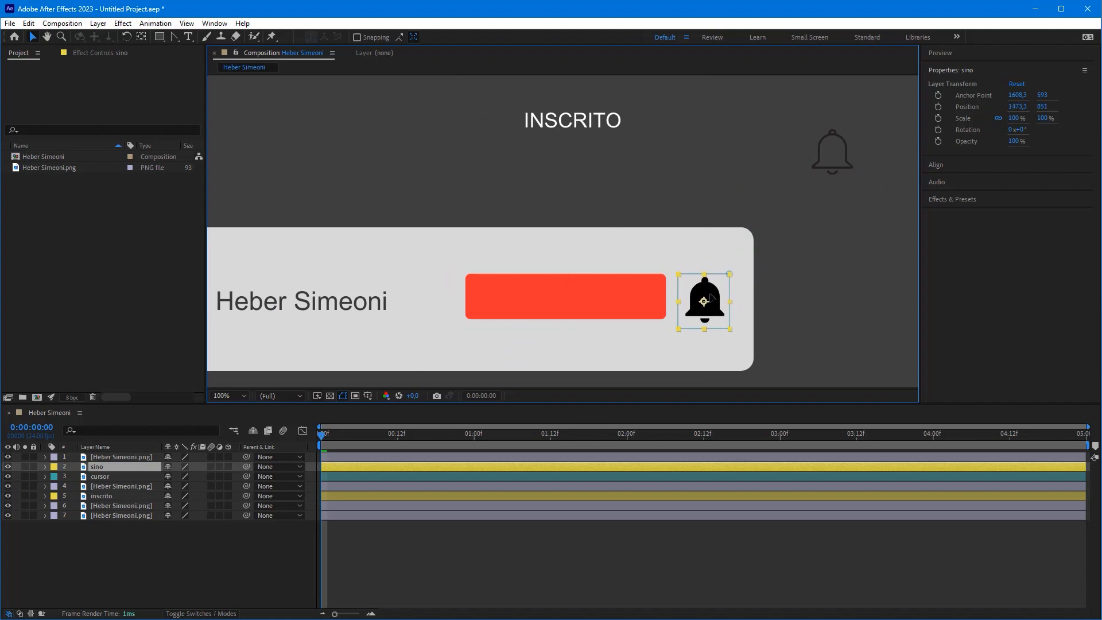
{"action": "left_click_drag", "start_coordinate": [825, 266], "coordinate": [863, 239]}
{"action": "left_click", "coordinate": [872, 240]}
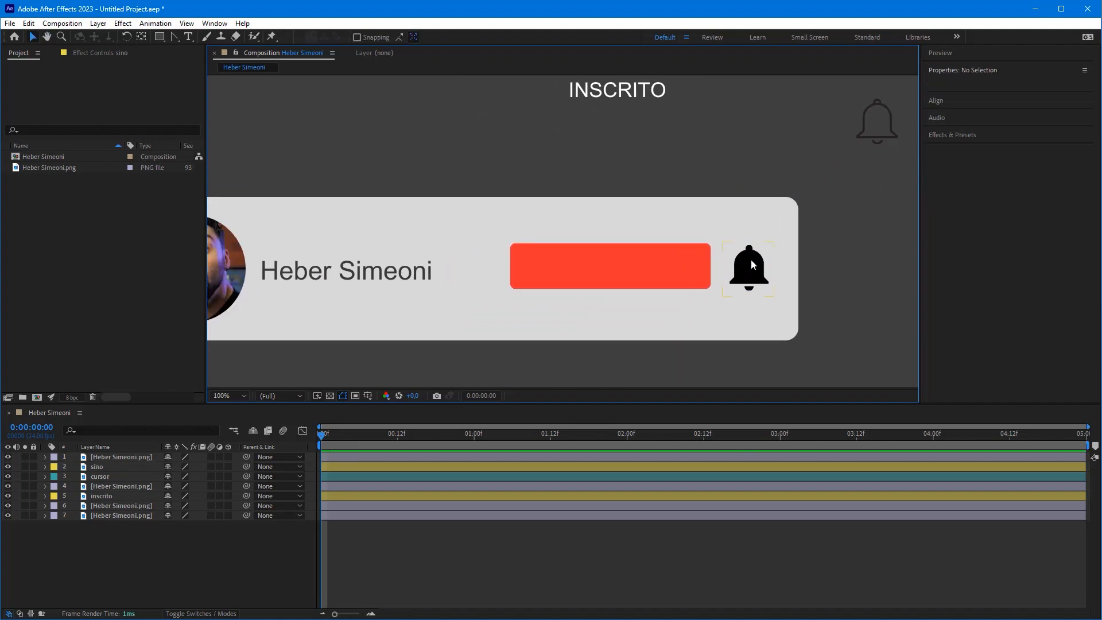
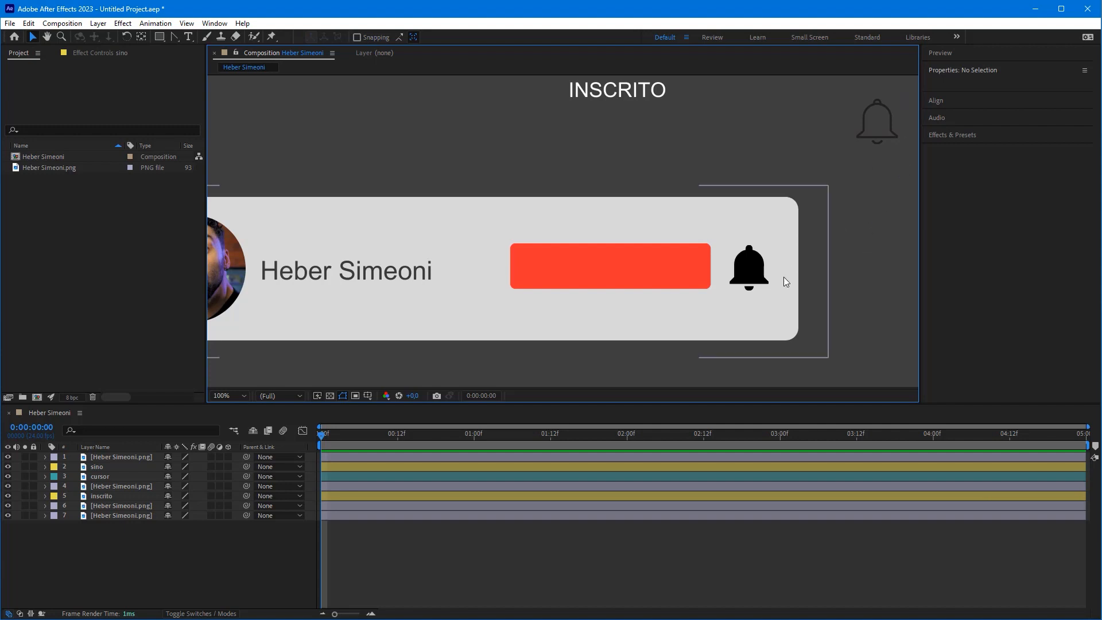
Move the INSCREVA-SE and INSCRITO texts onto the red button
{"action": "mouse_move", "coordinate": [747, 159]}
{"action": "left_mouse_down"}
{"action": "mouse_move", "coordinate": [746, 211]}
{"action": "mouse_move", "coordinate": [754, 180]}
{"action": "mouse_move", "coordinate": [738, 163]}
{"action": "left_mouse_up"}
{"action": "left_click_drag", "start_coordinate": [655, 109], "coordinate": [628, 337]}
{"action": "left_click_drag", "start_coordinate": [757, 192], "coordinate": [764, 138]}
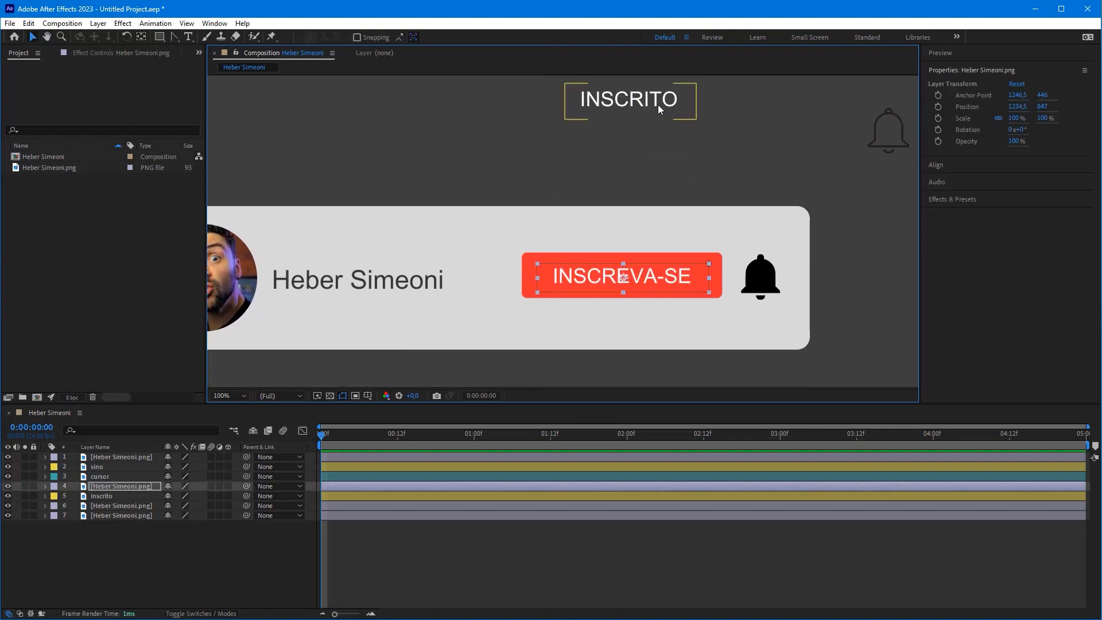
{"action": "left_click_drag", "start_coordinate": [656, 111], "coordinate": [648, 281]}
{"action": "double_click", "coordinate": [646, 278]}
{"action": "left_click", "coordinate": [278, 53]}
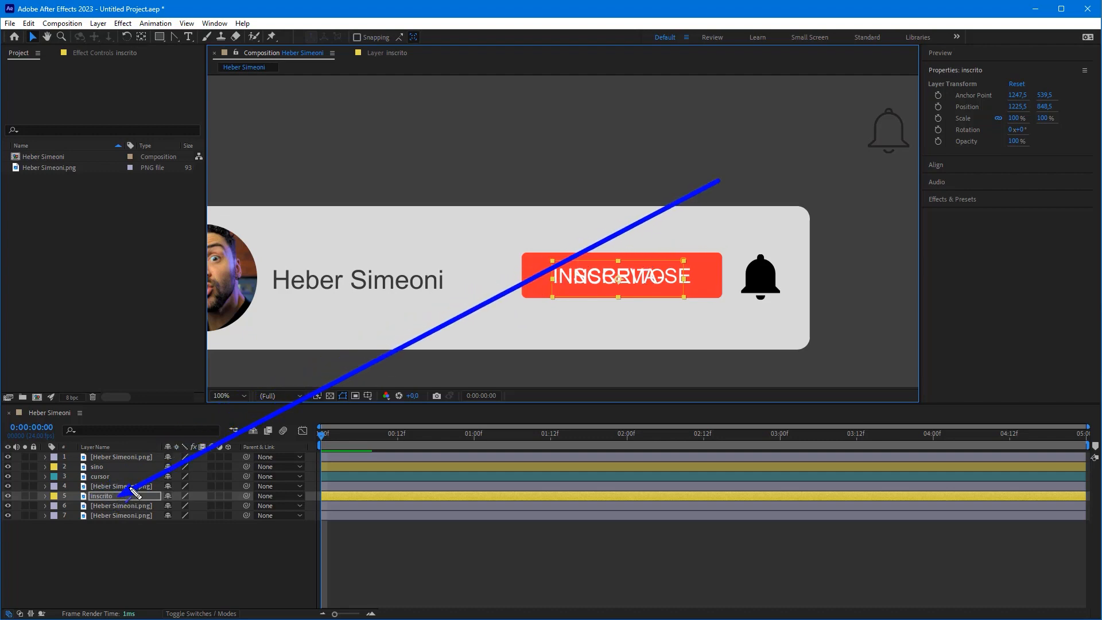
Hide the INSCRITO layer and the filled sino bell so the outline bell shows
{"action": "left_click", "coordinate": [8, 495]}
{"action": "left_click", "coordinate": [112, 496]}
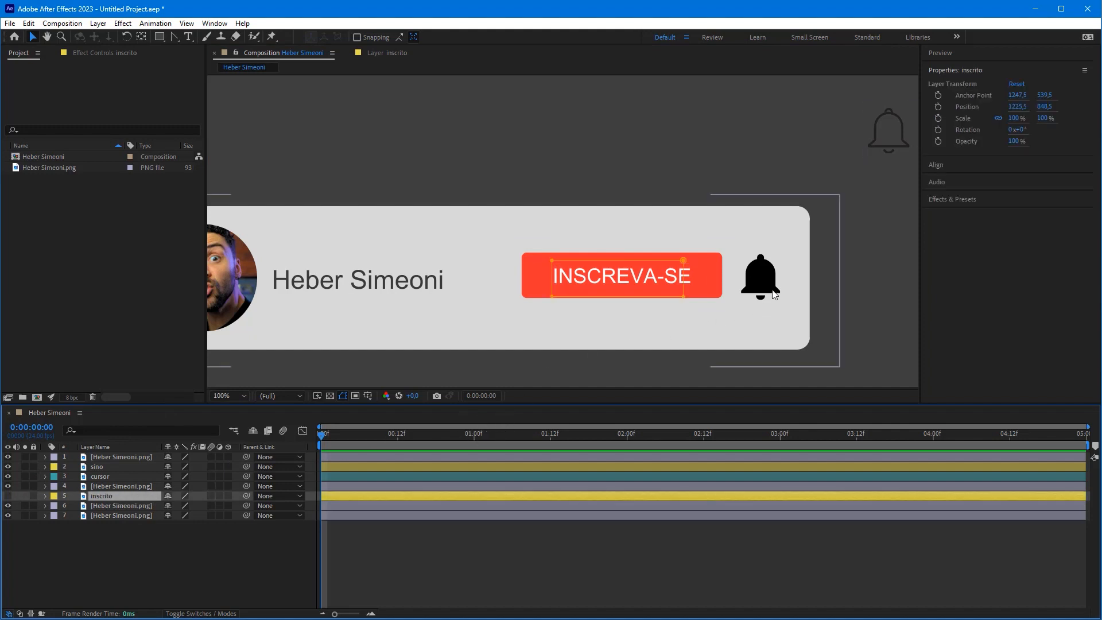
{"action": "mouse_move", "coordinate": [799, 306]}
{"action": "left_mouse_down"}
{"action": "mouse_move", "coordinate": [893, 152]}
{"action": "mouse_move", "coordinate": [765, 284]}
{"action": "mouse_move", "coordinate": [766, 298]}
{"action": "left_mouse_up"}
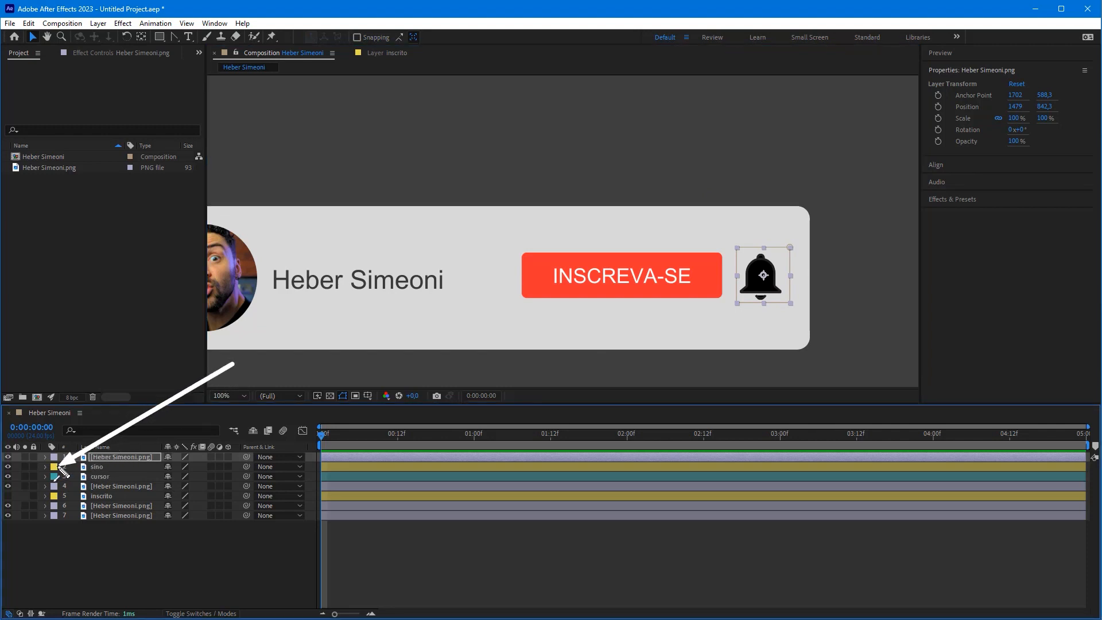
{"action": "left_click", "coordinate": [8, 467]}
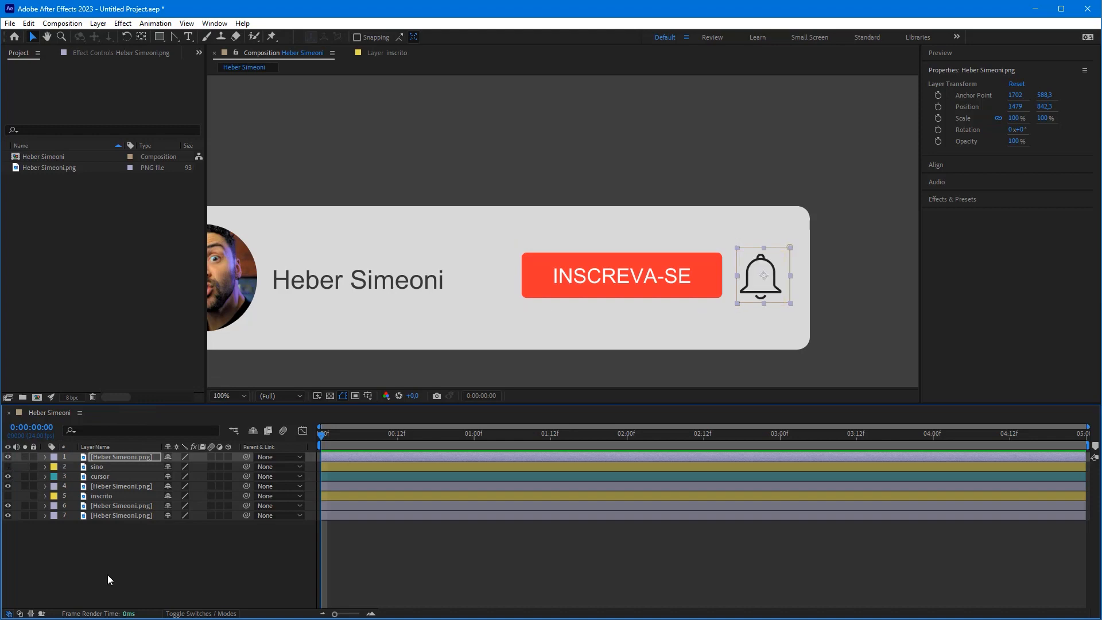
{"action": "left_click", "coordinate": [107, 574]}
Pan and zoom the composition view to locate the hand cursor
{"action": "key", "text": "h"}
{"action": "mouse_move", "coordinate": [666, 259]}
{"action": "left_mouse_down"}
{"action": "mouse_move", "coordinate": [729, 248]}
{"action": "mouse_move", "coordinate": [696, 239]}
{"action": "mouse_move", "coordinate": [684, 248]}
{"action": "left_mouse_up"}
{"action": "scroll", "coordinate": [704, 286], "scroll_direction": "down", "scroll_amount": 1}
{"action": "mouse_move", "coordinate": [788, 94]}
{"action": "left_mouse_down"}
{"action": "mouse_move", "coordinate": [631, 138]}
{"action": "mouse_move", "coordinate": [611, 294]}
{"action": "left_mouse_up"}
{"action": "key", "text": "Escape"}
{"action": "left_click", "coordinate": [562, 587]}
{"action": "key", "text": "ctrl+s"}
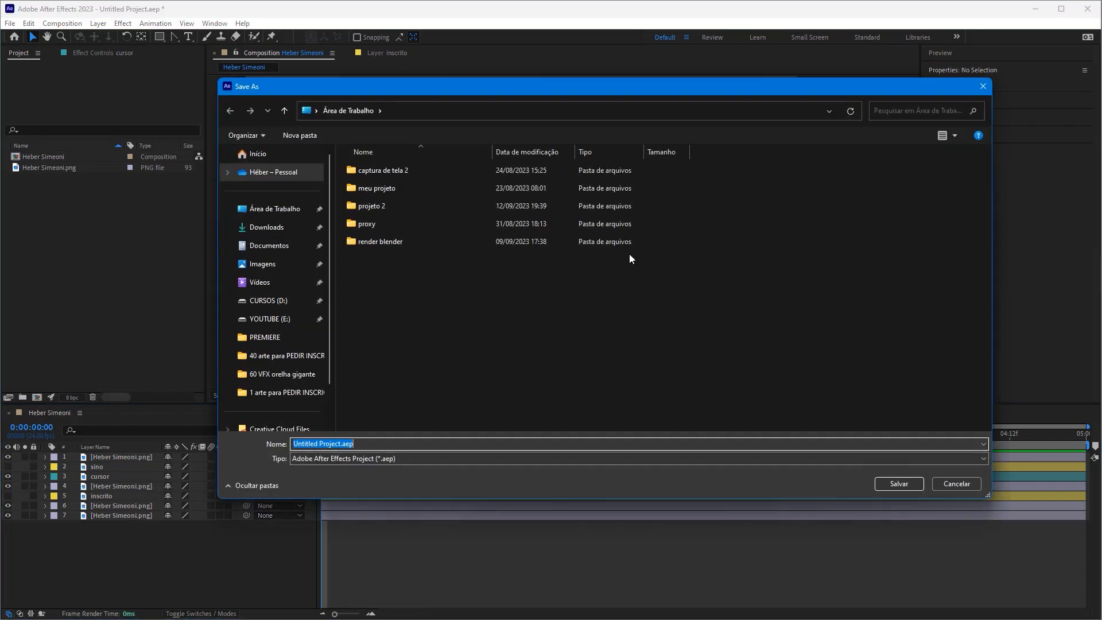
{"action": "key", "text": "Escape"}
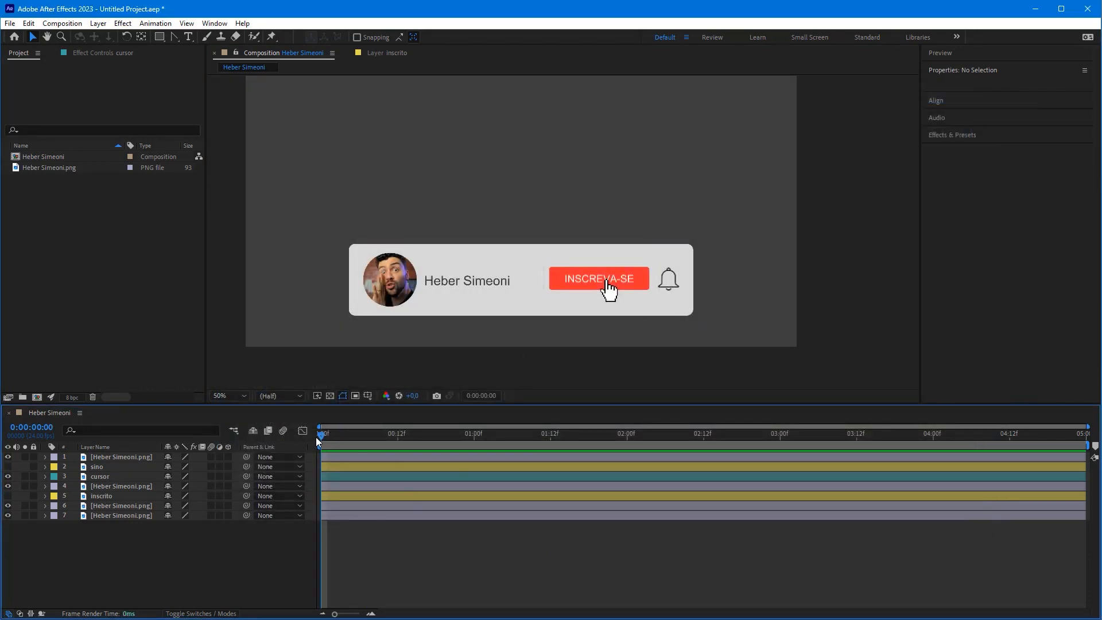
{"action": "mouse_move", "coordinate": [552, 143]}
{"action": "left_mouse_down"}
{"action": "mouse_move", "coordinate": [458, 254]}
{"action": "mouse_move", "coordinate": [580, 271]}
{"action": "left_mouse_up"}
{"action": "left_click_drag", "start_coordinate": [298, 210], "coordinate": [739, 336]}
{"action": "left_click_drag", "start_coordinate": [612, 279], "coordinate": [616, 230]}
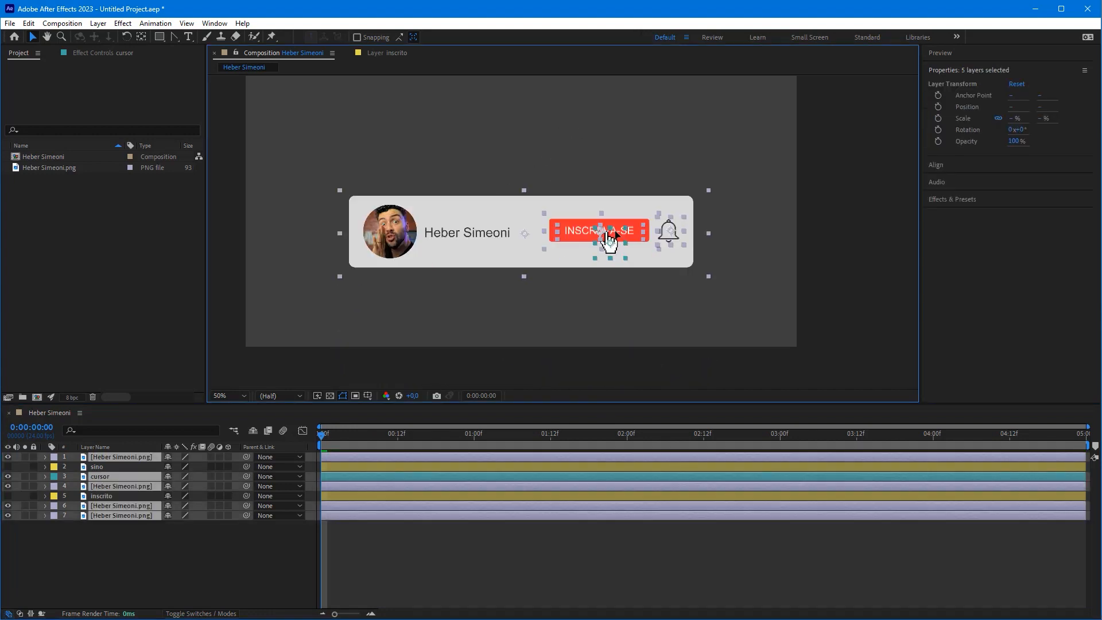
{"action": "key", "text": "ctrl+z"}
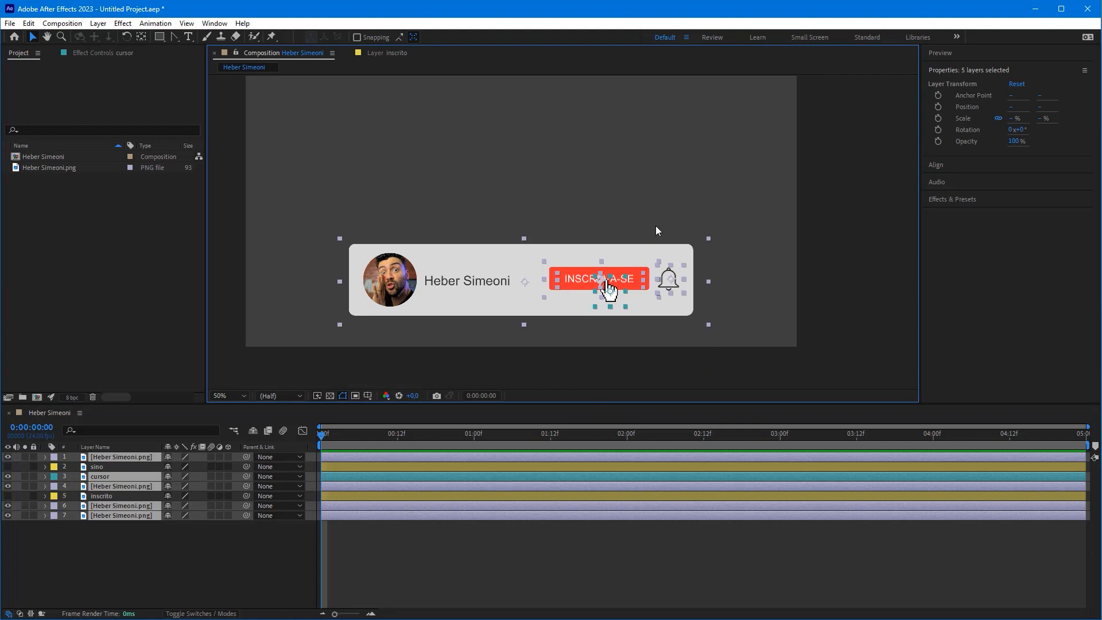
{"action": "left_click", "coordinate": [794, 253]}
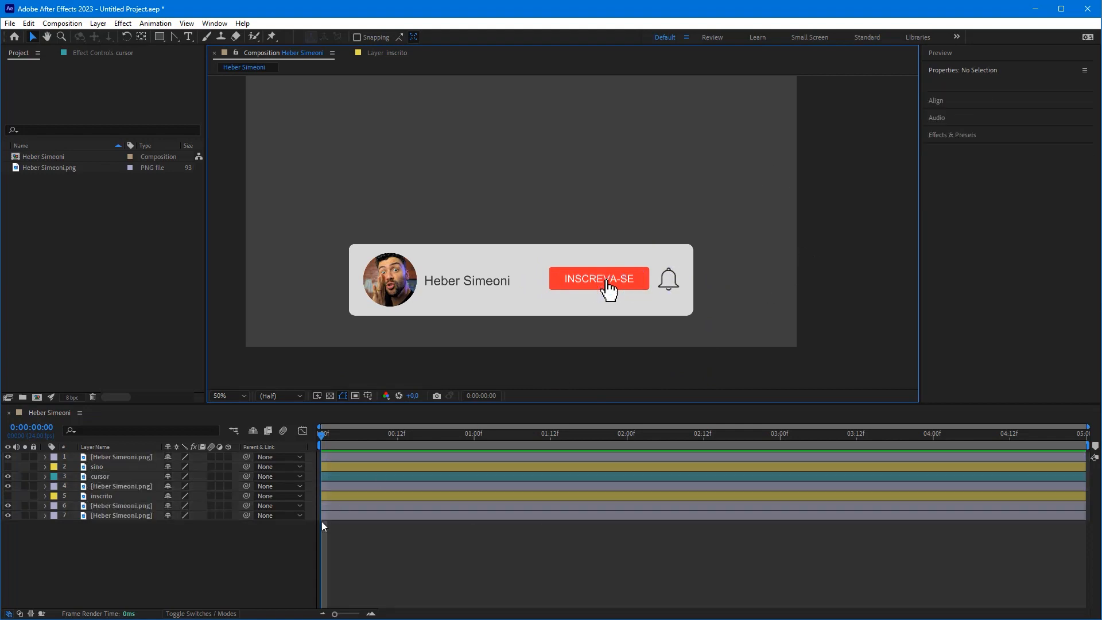
{"action": "left_click", "coordinate": [324, 527]}
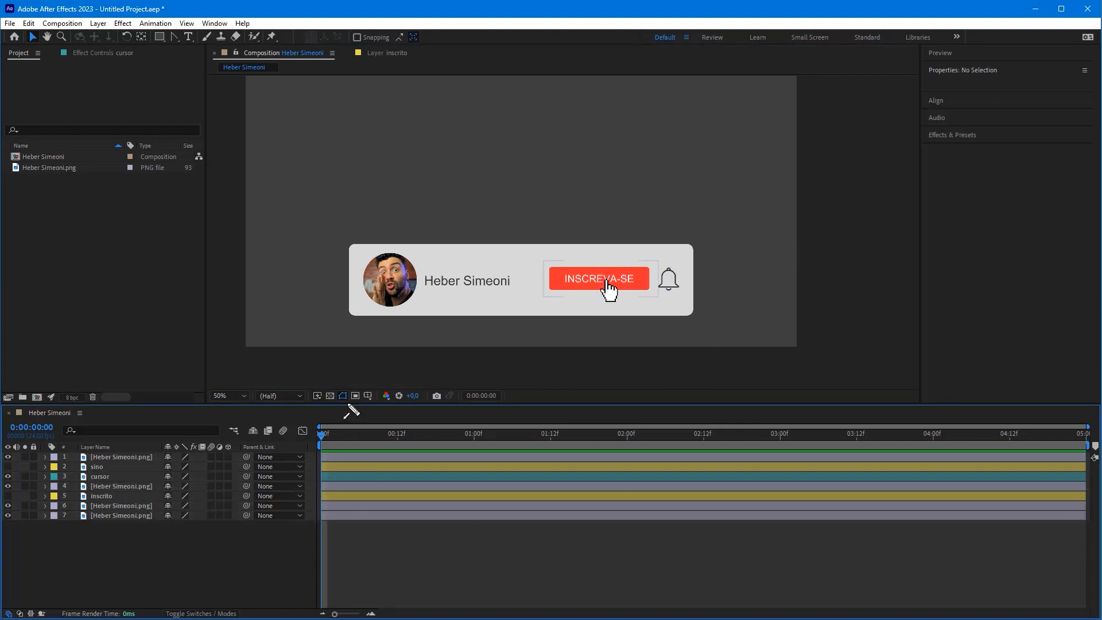
Add a new Null Object and move Null 1 down onto the banner
{"action": "left_click", "coordinate": [98, 24]}
{"action": "mouse_move", "coordinate": [129, 37]}
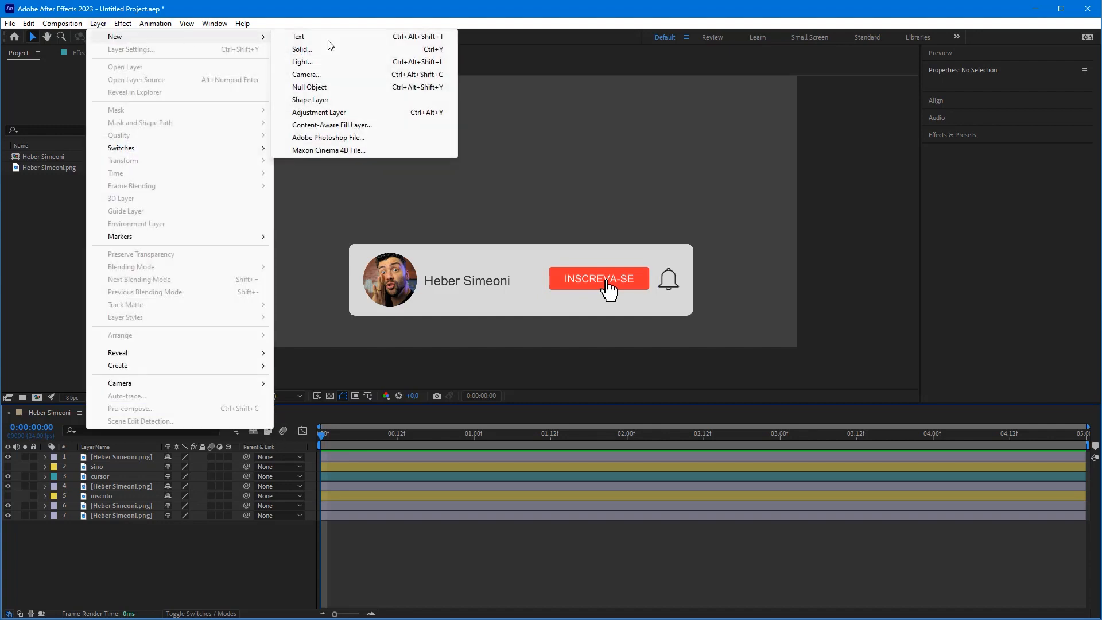
{"action": "left_click", "coordinate": [310, 88]}
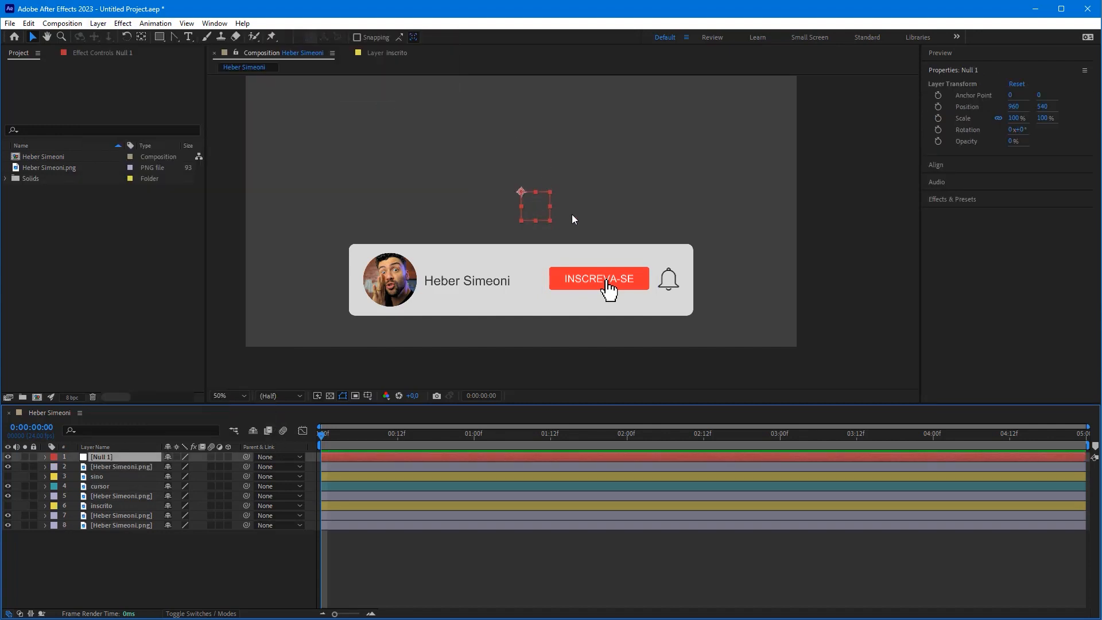
{"action": "left_click_drag", "start_coordinate": [539, 202], "coordinate": [540, 289]}
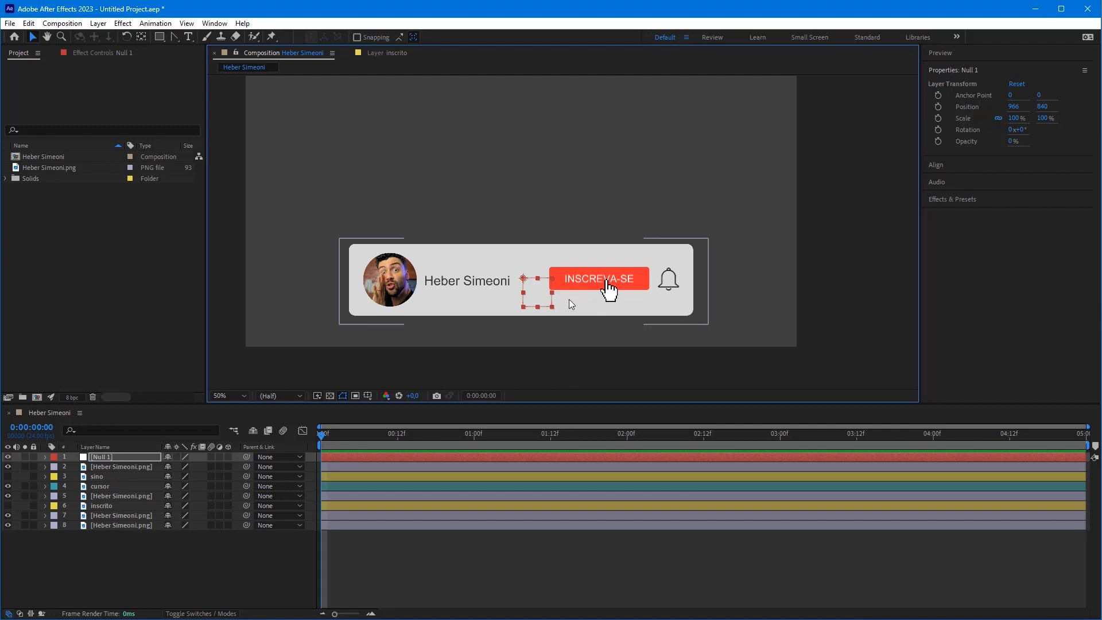
Select the banner layers except the cursor and parent them to Null 1
{"action": "mouse_move", "coordinate": [160, 558]}
{"action": "left_mouse_down"}
{"action": "mouse_move", "coordinate": [120, 492]}
{"action": "mouse_move", "coordinate": [118, 464]}
{"action": "left_mouse_up"}
{"action": "left_click", "coordinate": [618, 305], "text": "shift"}
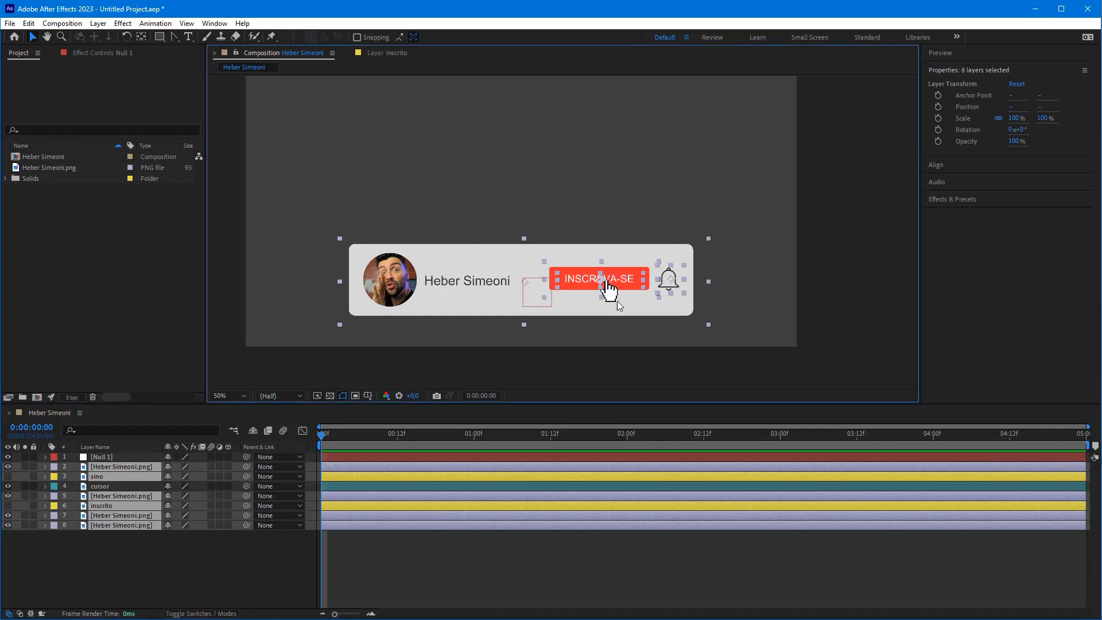
{"action": "left_click", "coordinate": [632, 339]}
{"action": "left_click_drag", "start_coordinate": [188, 563], "coordinate": [120, 464]}
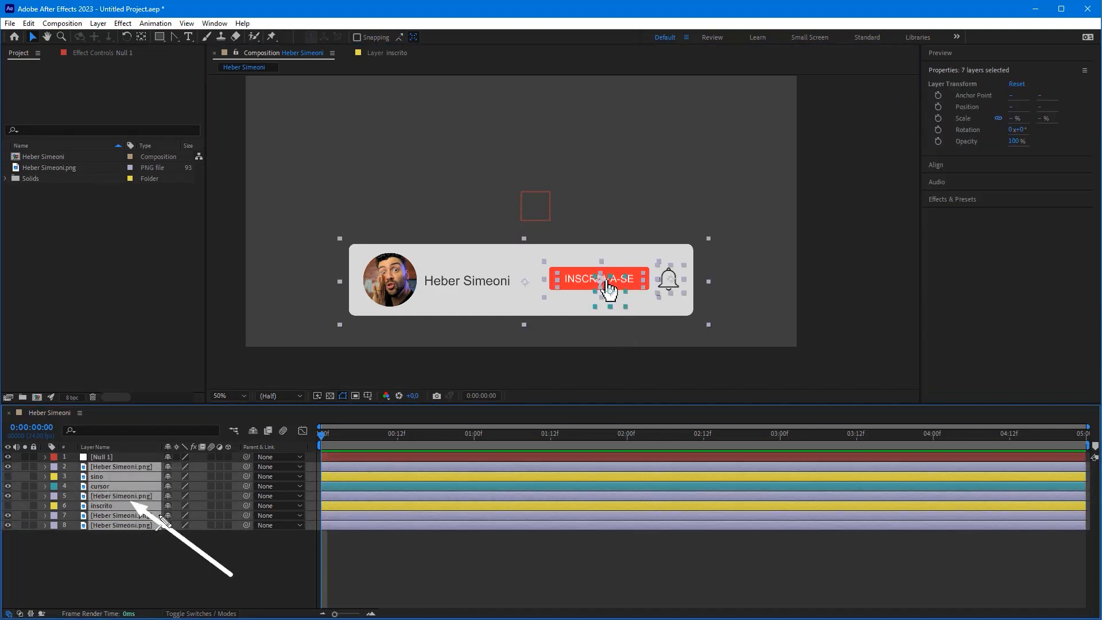
{"action": "left_click", "coordinate": [607, 282], "text": "shift"}
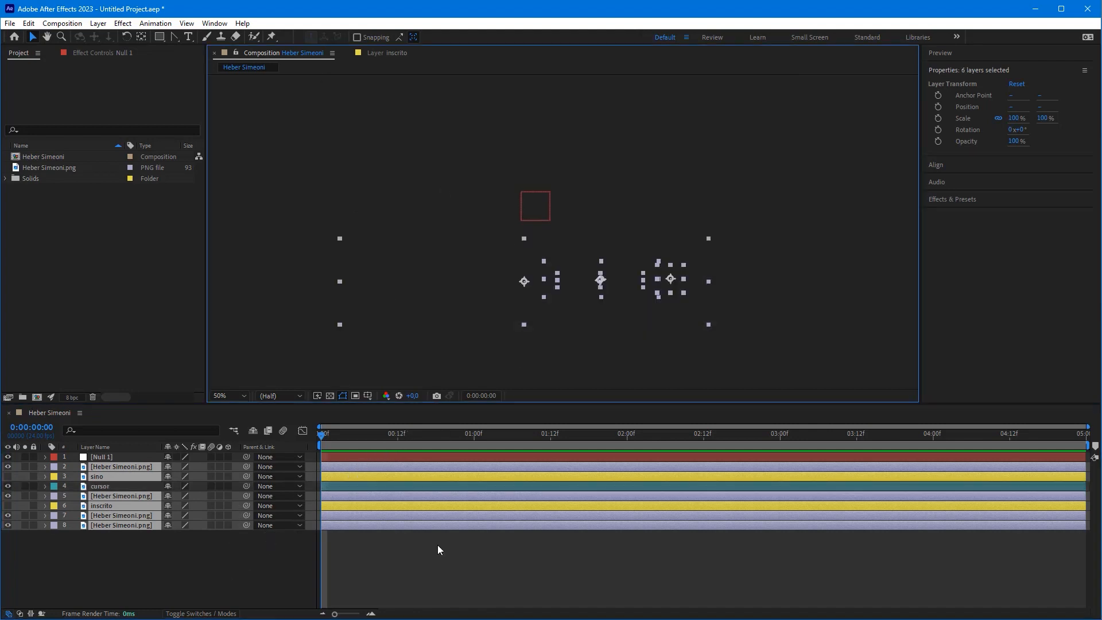
{"action": "left_click", "coordinate": [404, 543]}
{"action": "left_click_drag", "start_coordinate": [326, 439], "coordinate": [379, 436]}
{"action": "left_click_drag", "start_coordinate": [140, 566], "coordinate": [101, 470]}
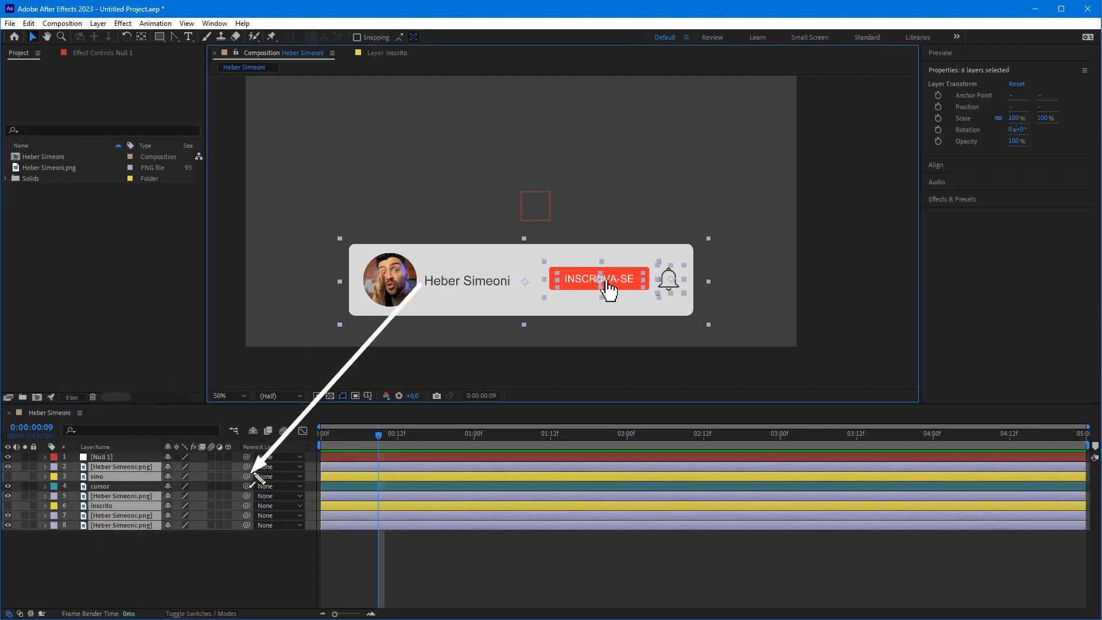
{"action": "mouse_move", "coordinate": [256, 477]}
{"action": "left_mouse_down"}
{"action": "mouse_move", "coordinate": [116, 495]}
{"action": "mouse_move", "coordinate": [110, 462]}
{"action": "mouse_move", "coordinate": [122, 450]}
{"action": "mouse_move", "coordinate": [110, 462]}
{"action": "mouse_move", "coordinate": [121, 461]}
{"action": "mouse_move", "coordinate": [140, 516]}
{"action": "mouse_move", "coordinate": [209, 494]}
{"action": "mouse_move", "coordinate": [246, 498]}
{"action": "mouse_move", "coordinate": [104, 460]}
{"action": "left_mouse_up"}
{"action": "left_click", "coordinate": [112, 459]}
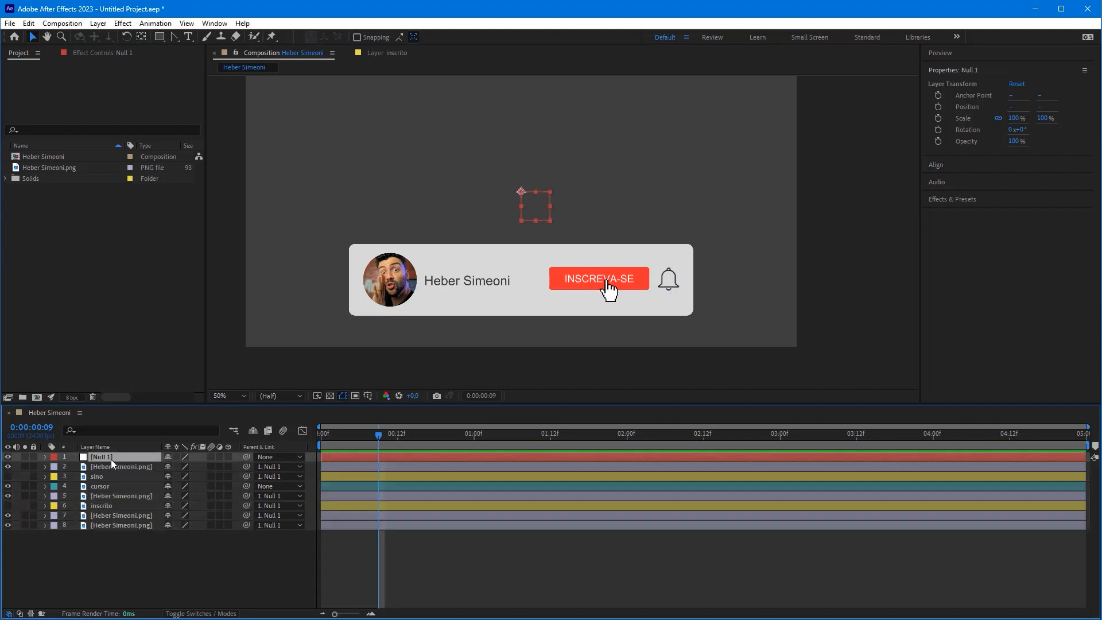
Test-move the null, then undo both the move and the parenting
{"action": "left_click_drag", "start_coordinate": [542, 204], "coordinate": [595, 152]}
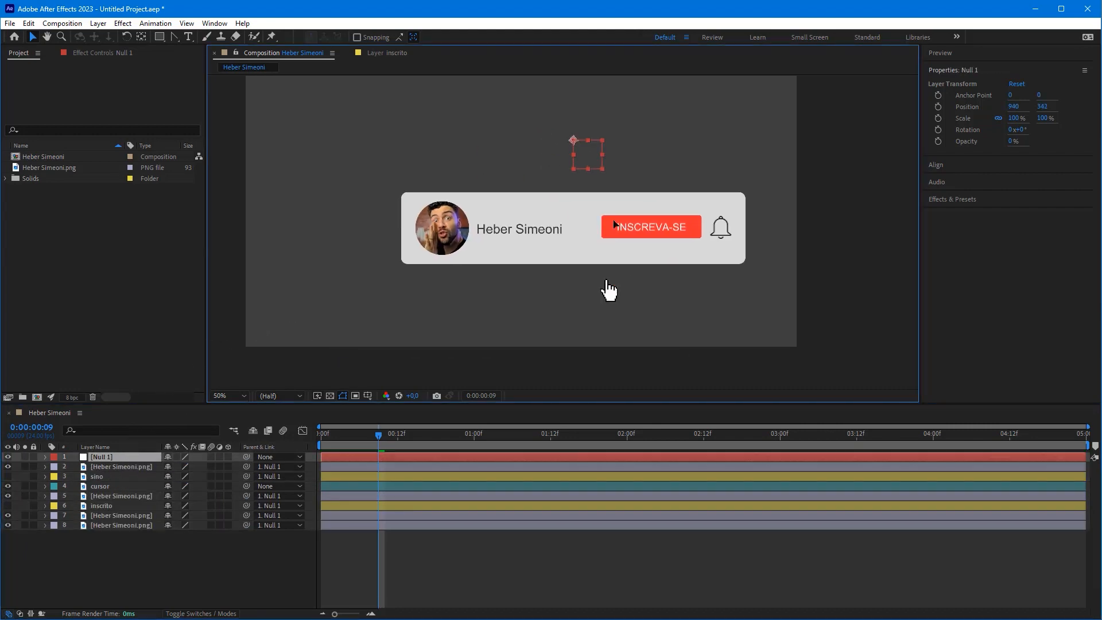
{"action": "left_click_drag", "start_coordinate": [614, 222], "coordinate": [578, 136]}
{"action": "key", "text": "ctrl+z"}
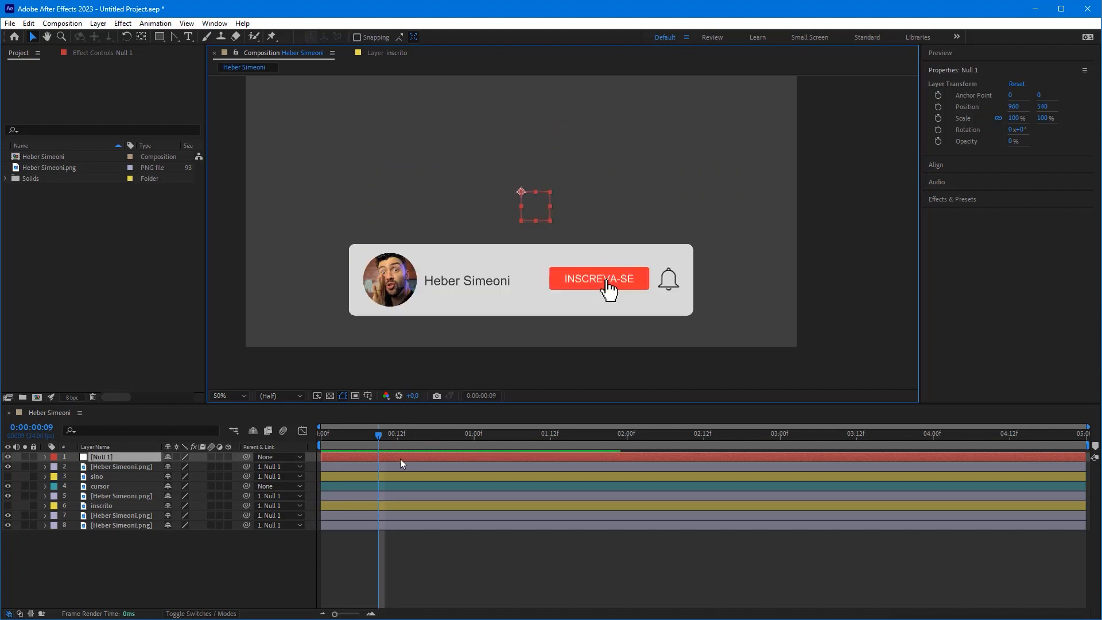
{"action": "key", "text": "ctrl+z"}
{"action": "left_click", "coordinate": [691, 225]}
Move Null 1 onto the card and re-parent the banner layers, excluding the cursor
{"action": "left_click", "coordinate": [547, 206]}
{"action": "left_click_drag", "start_coordinate": [545, 207], "coordinate": [532, 287]}
{"action": "left_click_drag", "start_coordinate": [166, 547], "coordinate": [115, 470]}
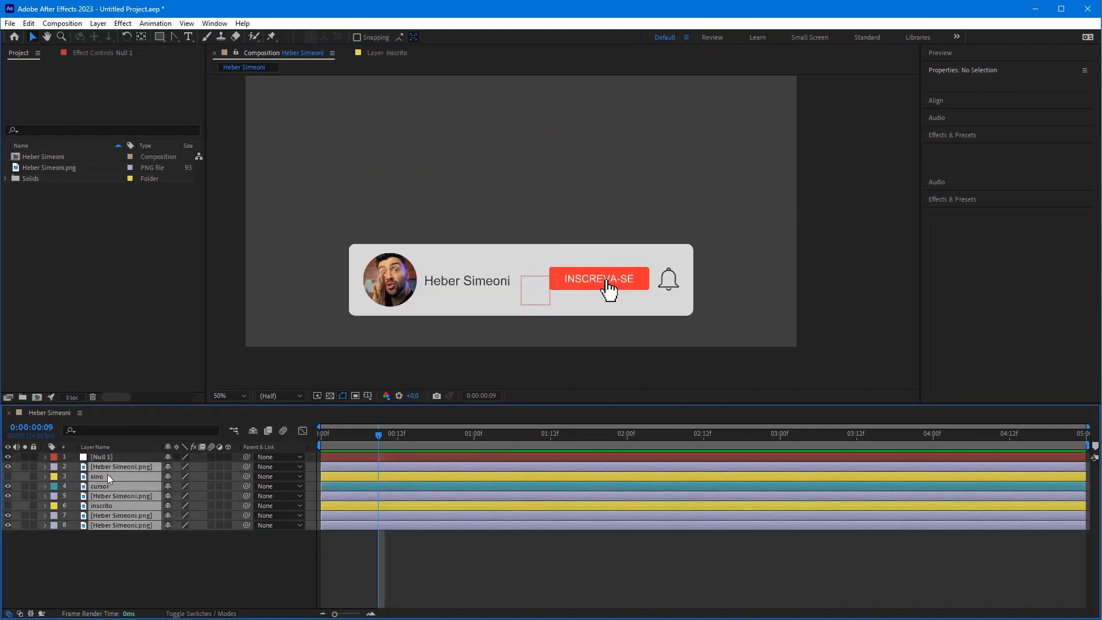
{"action": "left_click", "coordinate": [111, 486], "text": "ctrl"}
{"action": "left_click_drag", "start_coordinate": [247, 496], "coordinate": [124, 457]}
{"action": "left_click", "coordinate": [124, 457]}
{"action": "left_click_drag", "start_coordinate": [531, 287], "coordinate": [704, 291]}
{"action": "key", "text": "ctrl+z"}
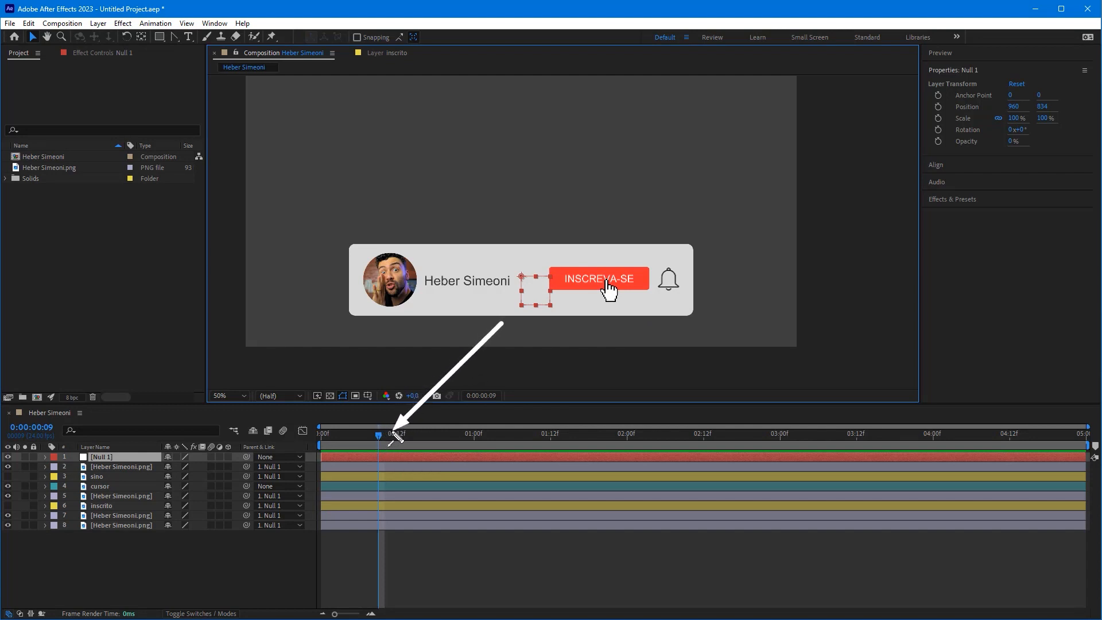
Set a starting Position keyframe of 960, 834 on Null 1 at 0:00
{"action": "key", "text": "space"}
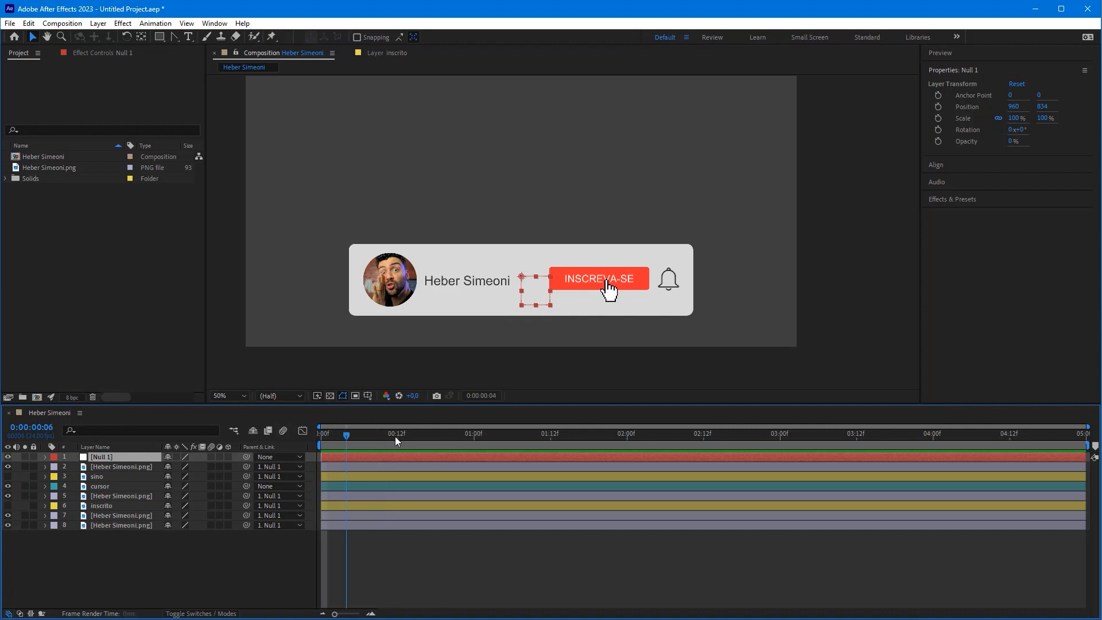
{"action": "left_click_drag", "start_coordinate": [395, 437], "coordinate": [168, 463]}
{"action": "left_click", "coordinate": [46, 457]}
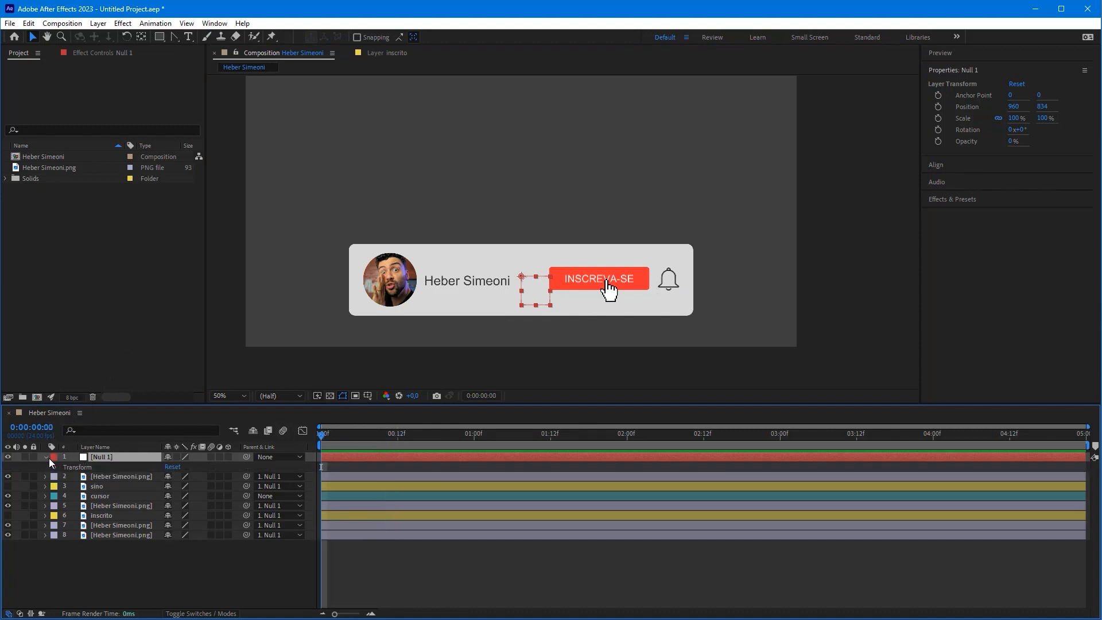
{"action": "left_click", "coordinate": [56, 467]}
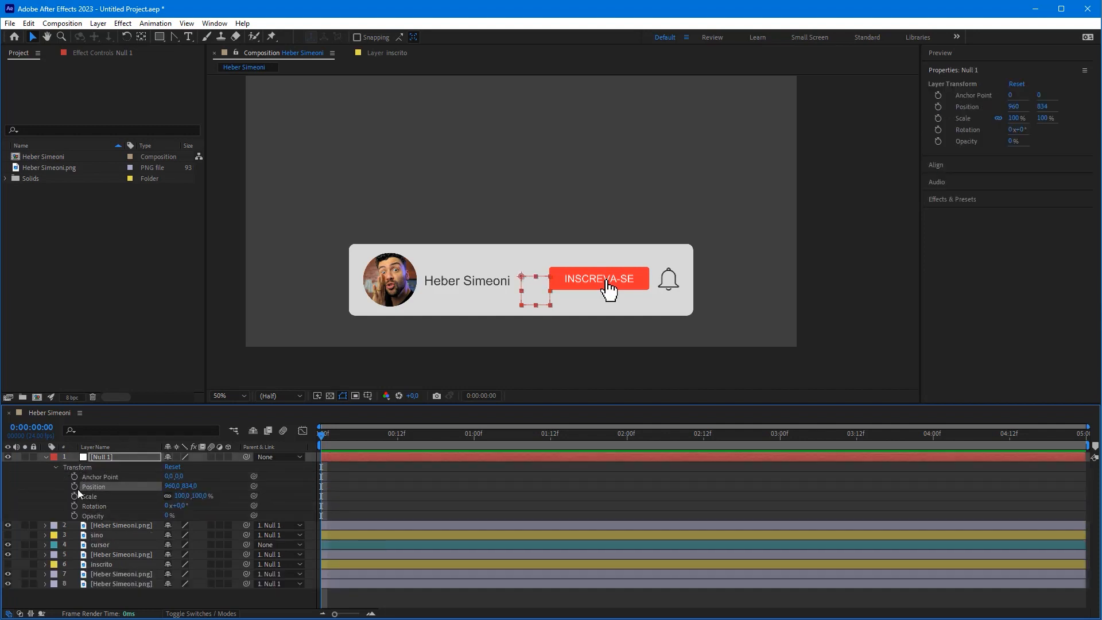
{"action": "left_click", "coordinate": [74, 486]}
{"action": "mouse_move", "coordinate": [237, 323]}
{"action": "left_mouse_down"}
{"action": "mouse_move", "coordinate": [105, 497]}
{"action": "mouse_move", "coordinate": [102, 482]}
{"action": "mouse_move", "coordinate": [324, 472]}
{"action": "mouse_move", "coordinate": [324, 492]}
{"action": "left_mouse_up"}
{"action": "left_click", "coordinate": [363, 478]}
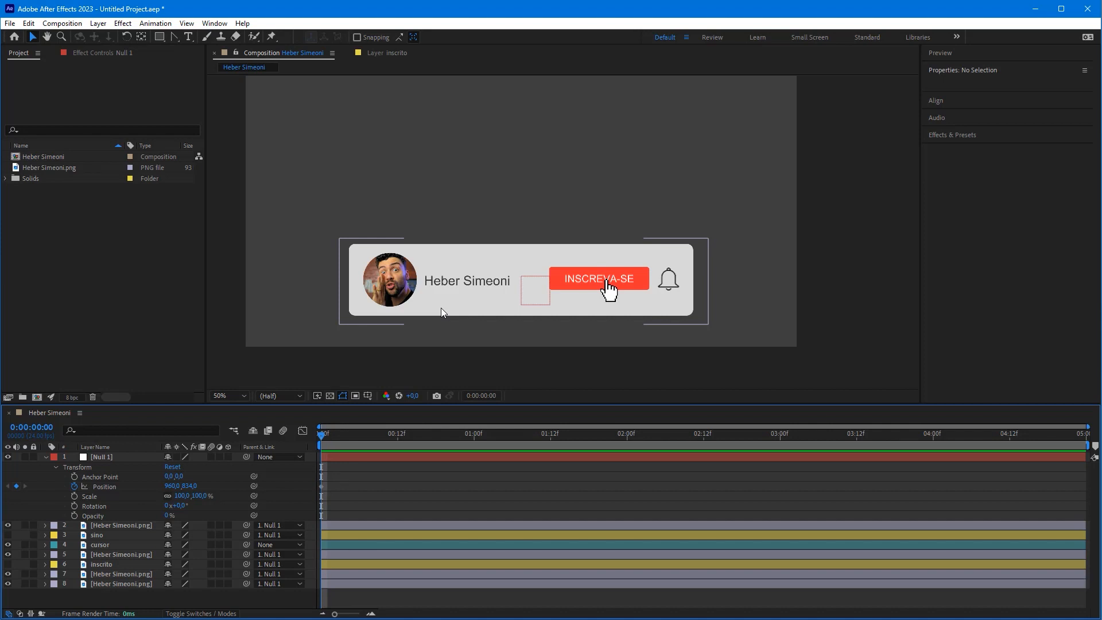
Add a Null 1 Position keyframe at 0:00:01:06
{"action": "key", "text": "space"}
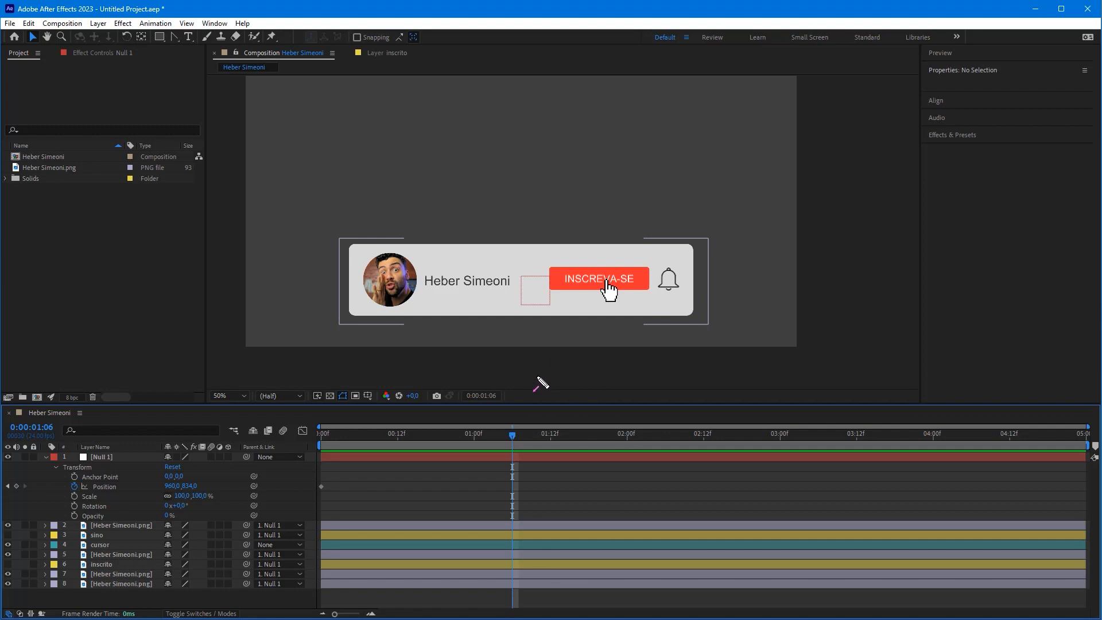
{"action": "mouse_move", "coordinate": [183, 232]}
{"action": "left_mouse_down"}
{"action": "mouse_move", "coordinate": [74, 376]}
{"action": "mouse_move", "coordinate": [49, 433]}
{"action": "mouse_move", "coordinate": [509, 441]}
{"action": "left_mouse_up"}
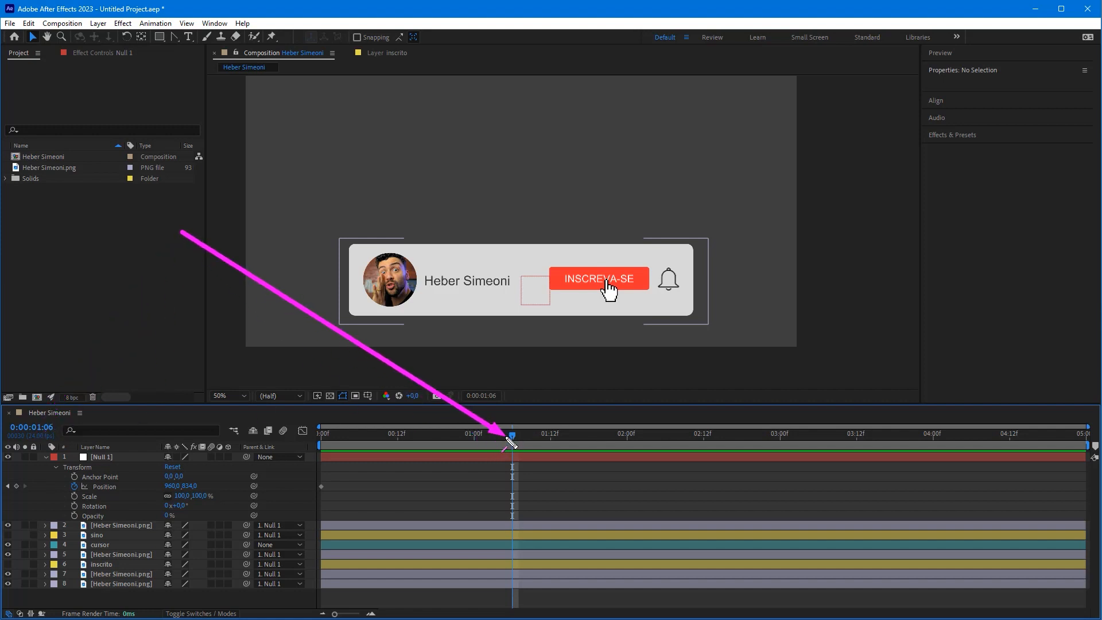
{"action": "left_click", "coordinate": [509, 441]}
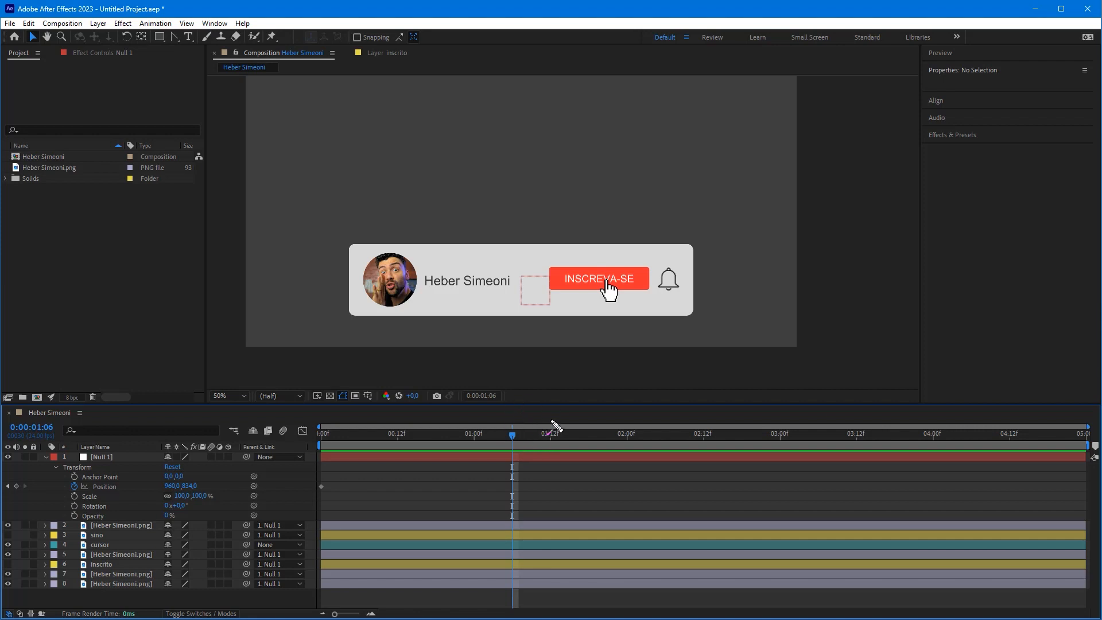
{"action": "mouse_move", "coordinate": [296, 343]}
{"action": "left_mouse_down"}
{"action": "mouse_move", "coordinate": [108, 493]}
{"action": "mouse_move", "coordinate": [119, 481]}
{"action": "left_mouse_up"}
{"action": "left_click_drag", "start_coordinate": [178, 354], "coordinate": [74, 492]}
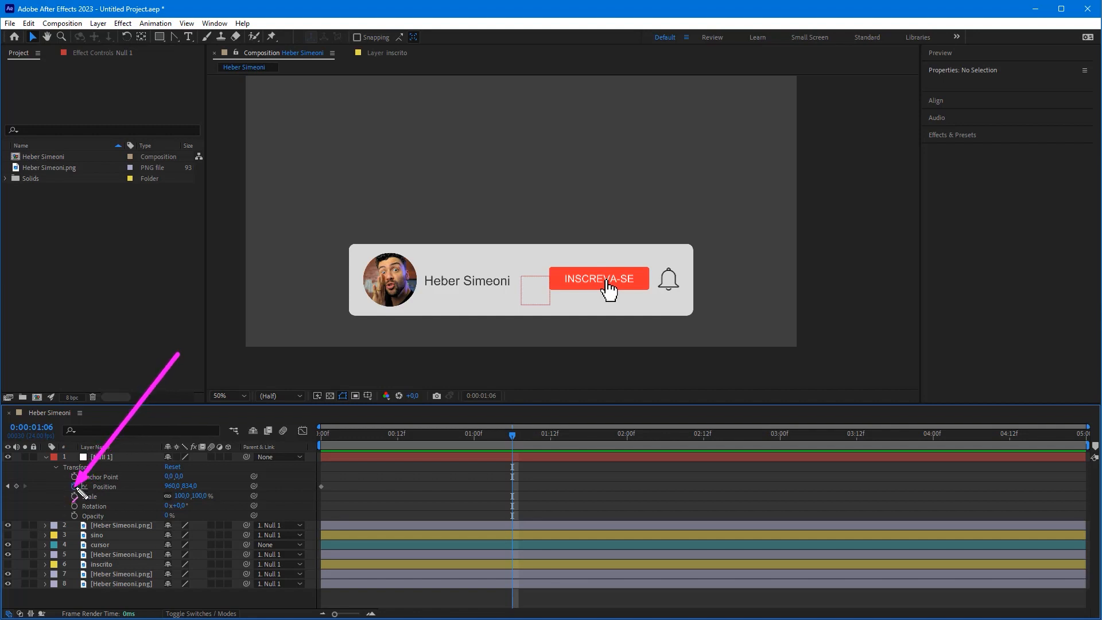
{"action": "left_click", "coordinate": [17, 485]}
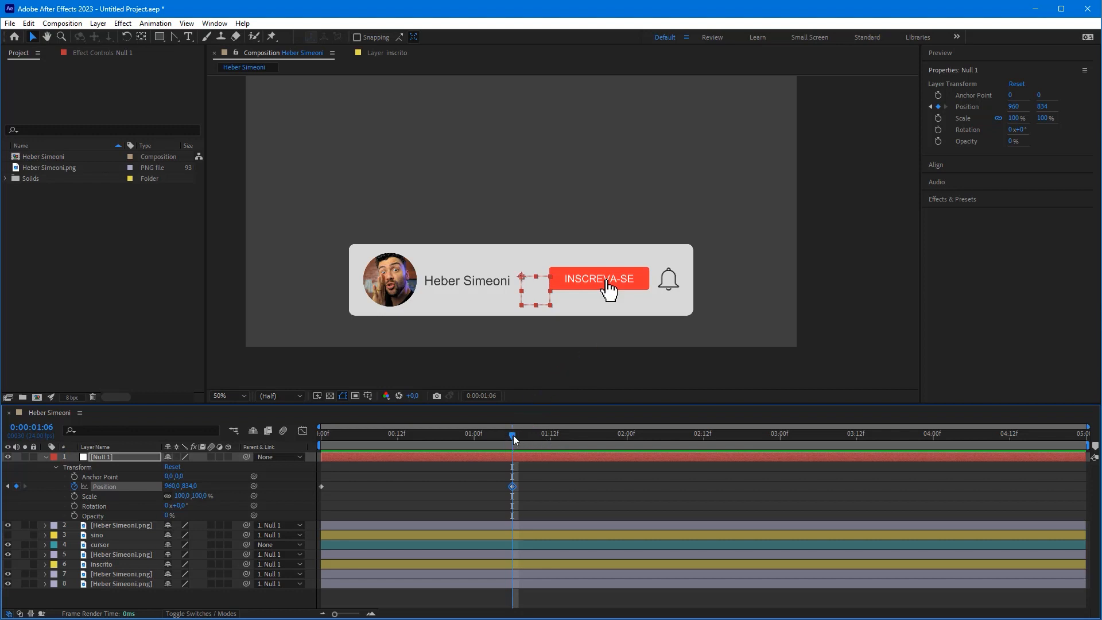
At 0:00, drag Null 1 below frame to 960, 1260 and preview the slide-up
{"action": "key", "text": "Home"}
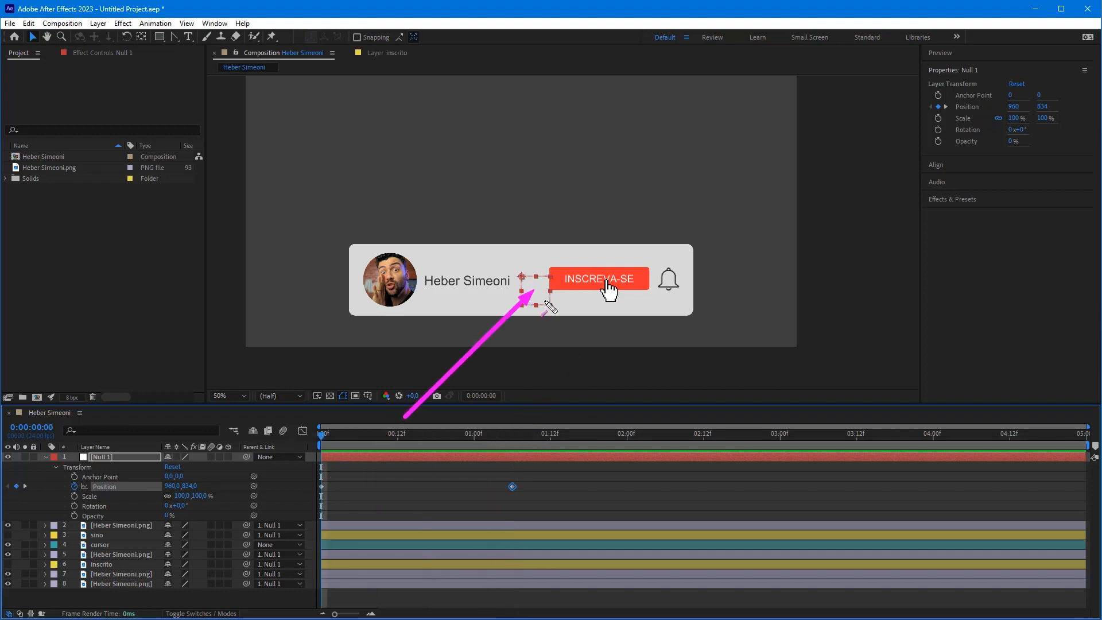
{"action": "left_click_drag", "start_coordinate": [547, 304], "coordinate": [532, 420]}
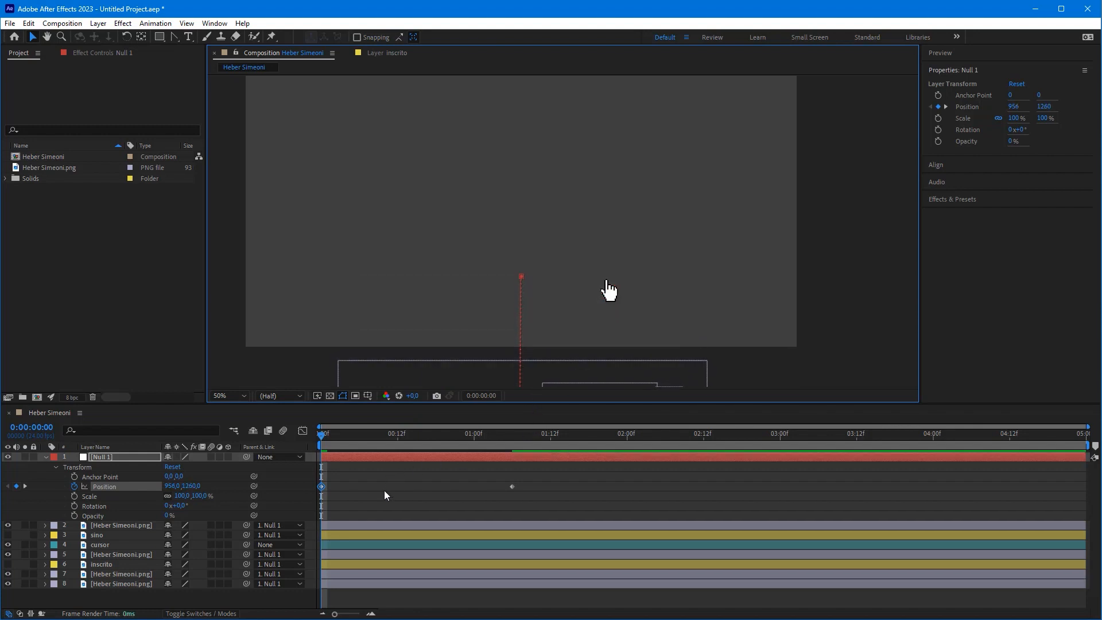
{"action": "left_click", "coordinate": [376, 476]}
{"action": "key", "text": "space"}
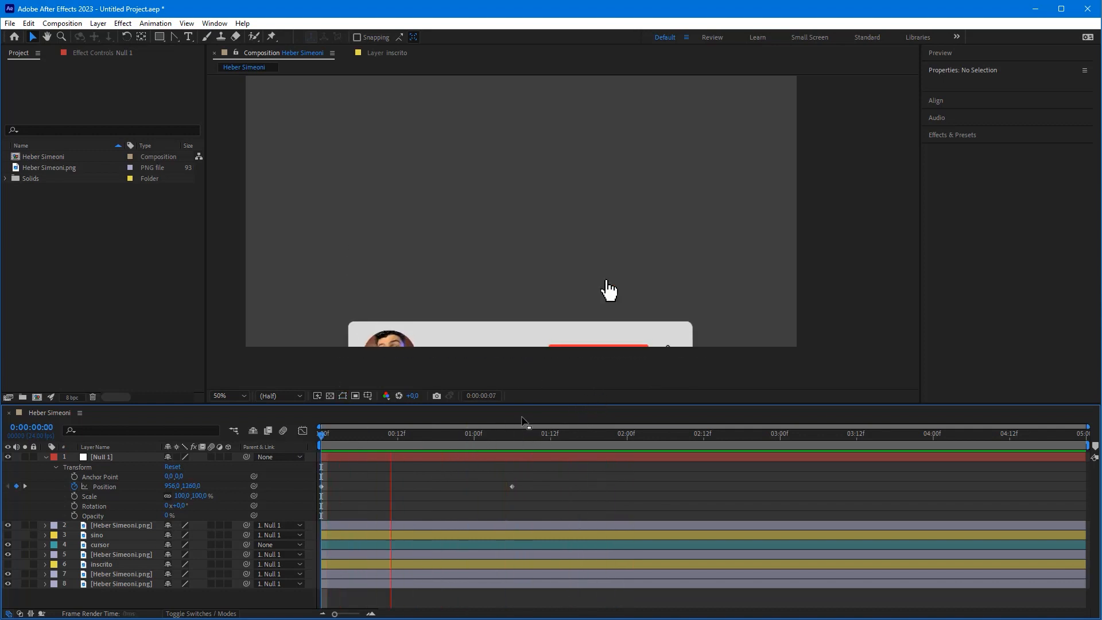
{"action": "left_click", "coordinate": [569, 437]}
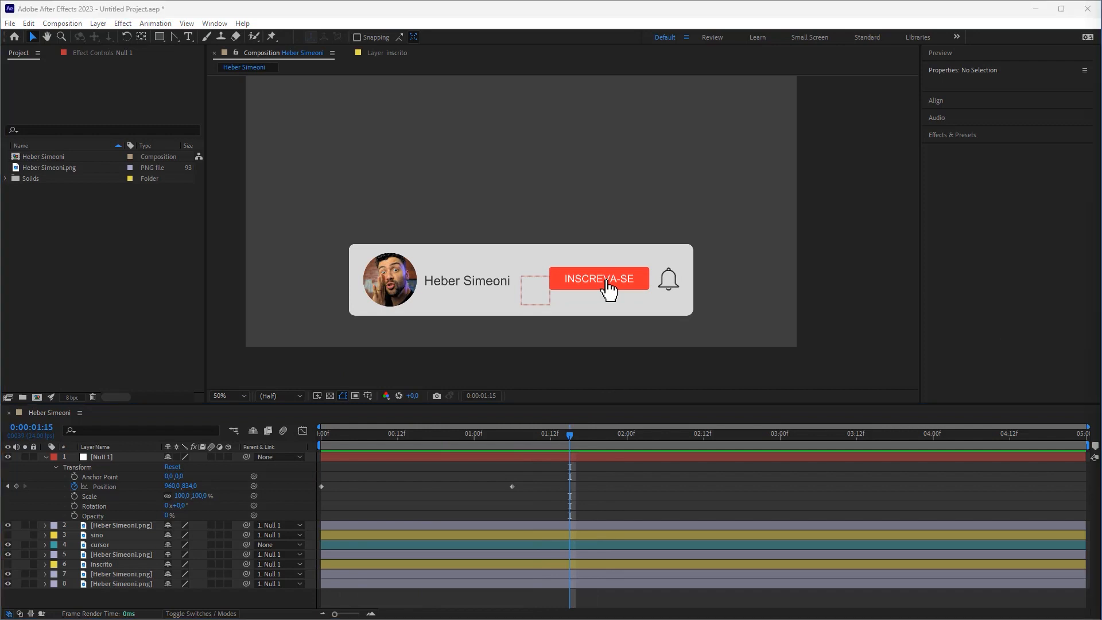
{"action": "left_click", "coordinate": [519, 494]}
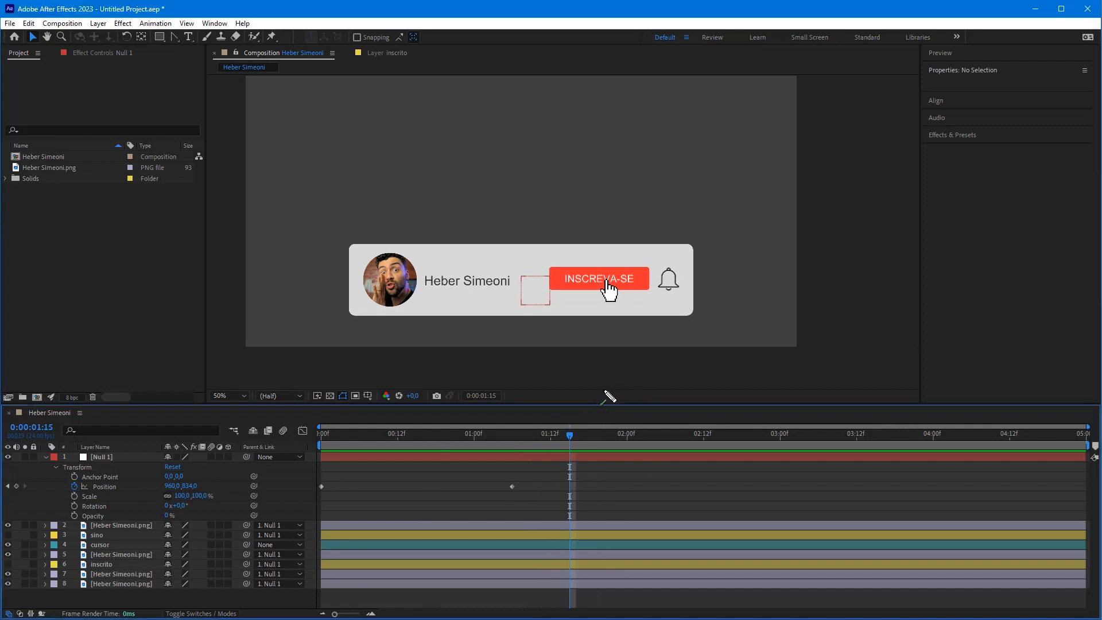
{"action": "mouse_move", "coordinate": [373, 276]}
{"action": "left_mouse_down"}
{"action": "mouse_move", "coordinate": [106, 456]}
{"action": "mouse_move", "coordinate": [118, 497]}
{"action": "left_mouse_up"}
{"action": "left_click", "coordinate": [104, 487]}
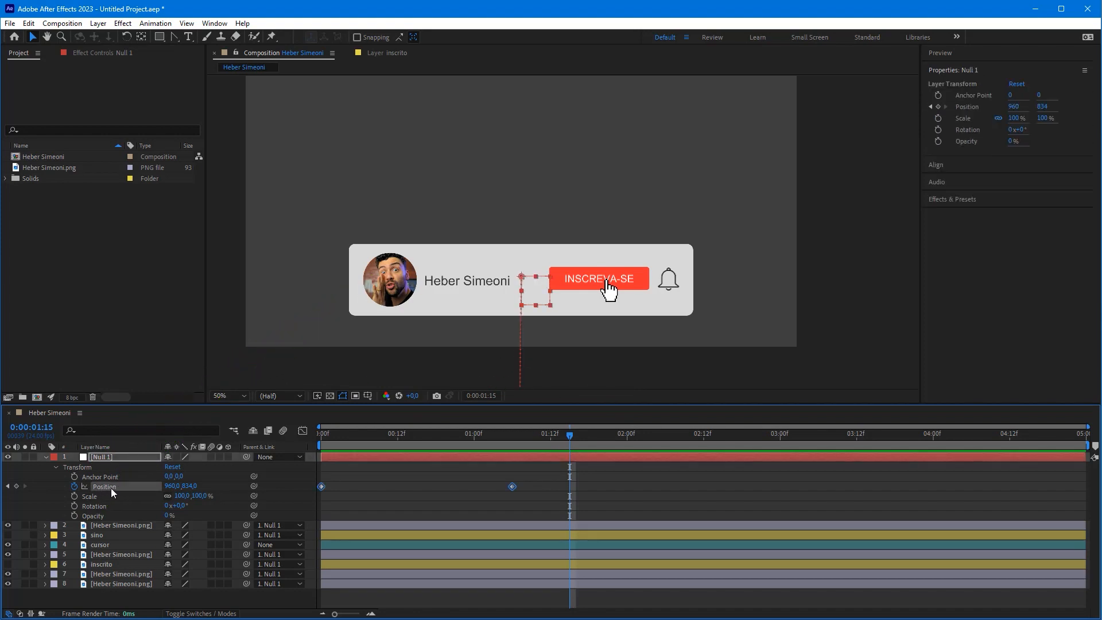
In the Graph Editor, drag the last Position keyframe's influence handle for an ease-in
{"action": "left_click_drag", "start_coordinate": [406, 316], "coordinate": [309, 437]}
{"action": "left_click", "coordinate": [303, 431]}
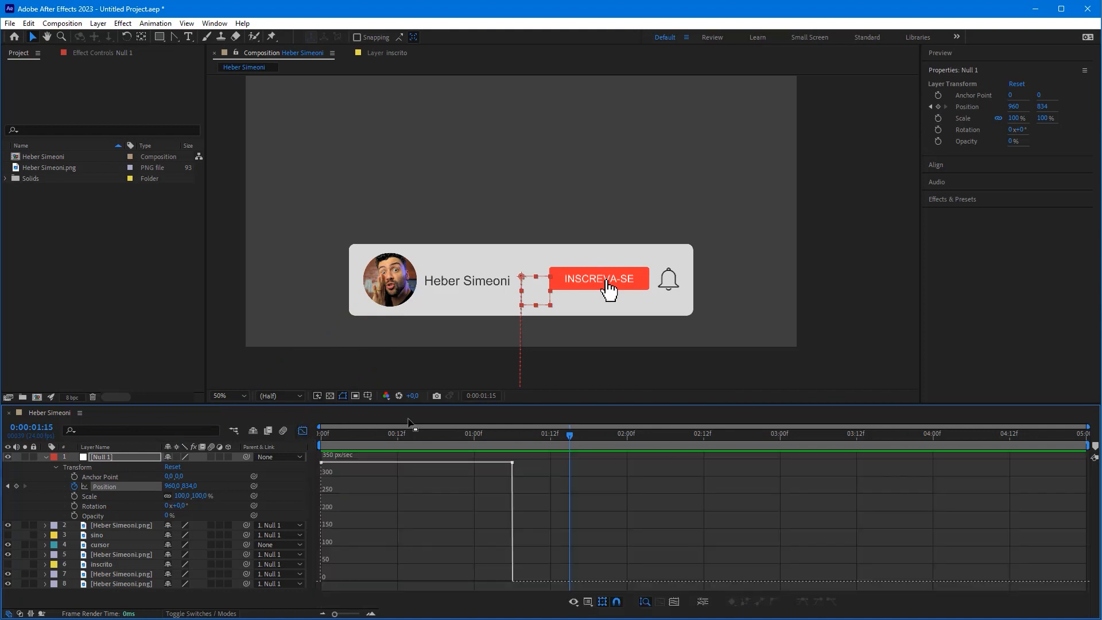
{"action": "left_click_drag", "start_coordinate": [609, 376], "coordinate": [518, 468]}
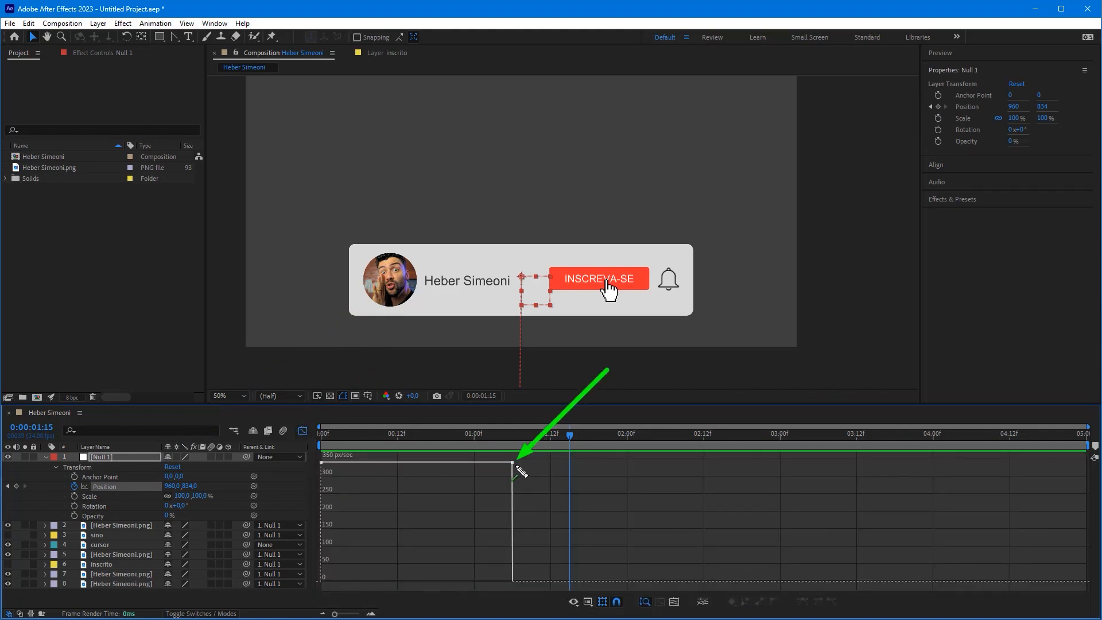
{"action": "left_click", "coordinate": [508, 463]}
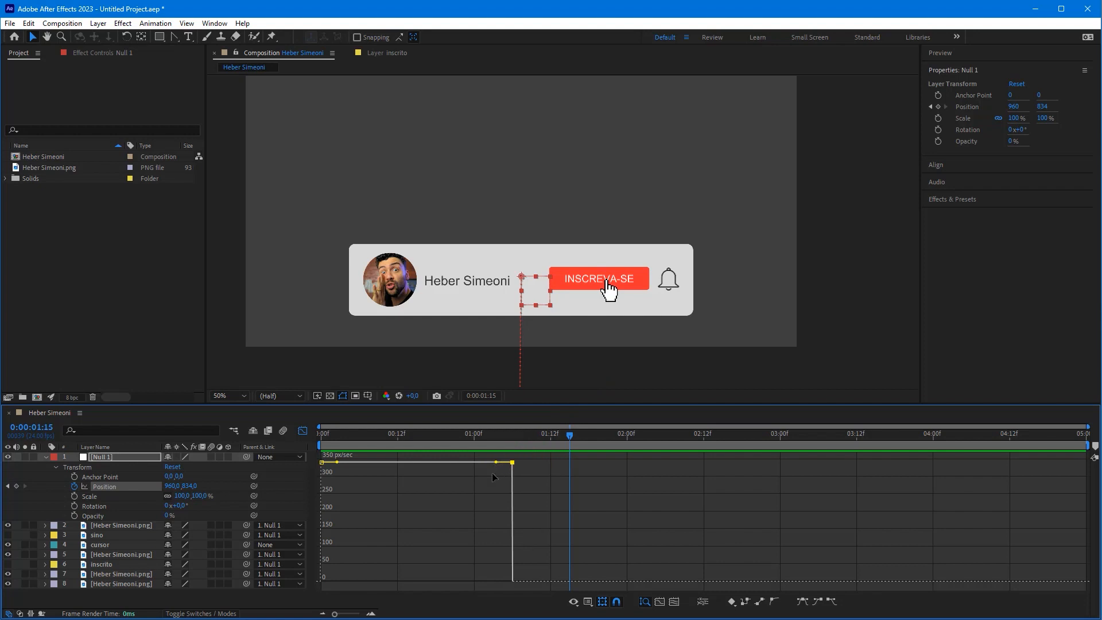
{"action": "left_click_drag", "start_coordinate": [496, 462], "coordinate": [417, 548]}
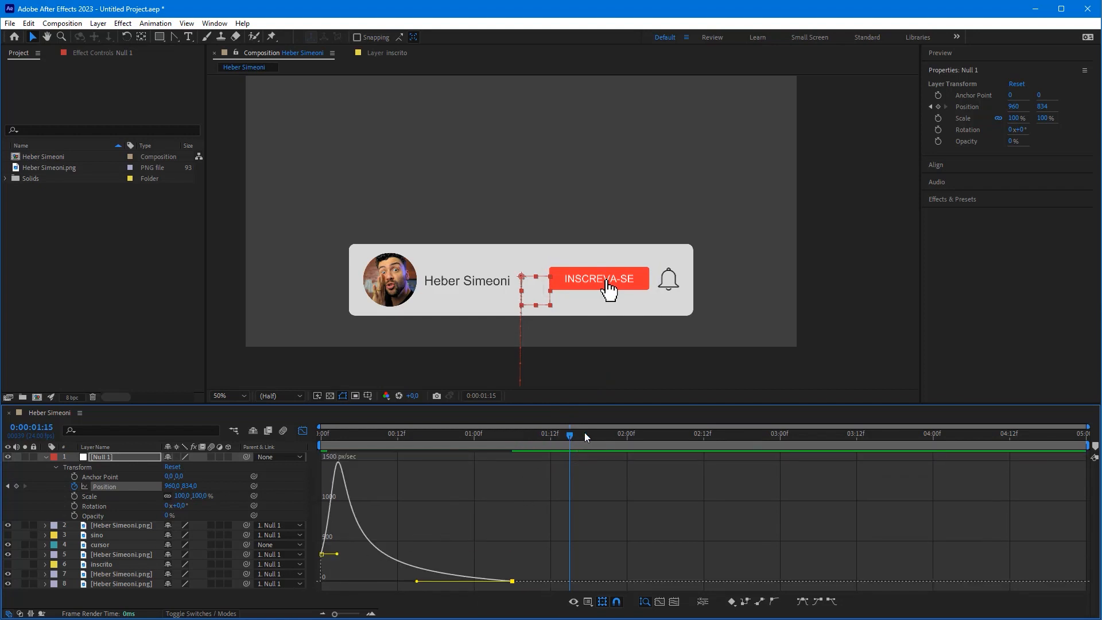
Preview the eased slide-up from 0:00 several times and review the speed graph
{"action": "key", "text": "Home"}
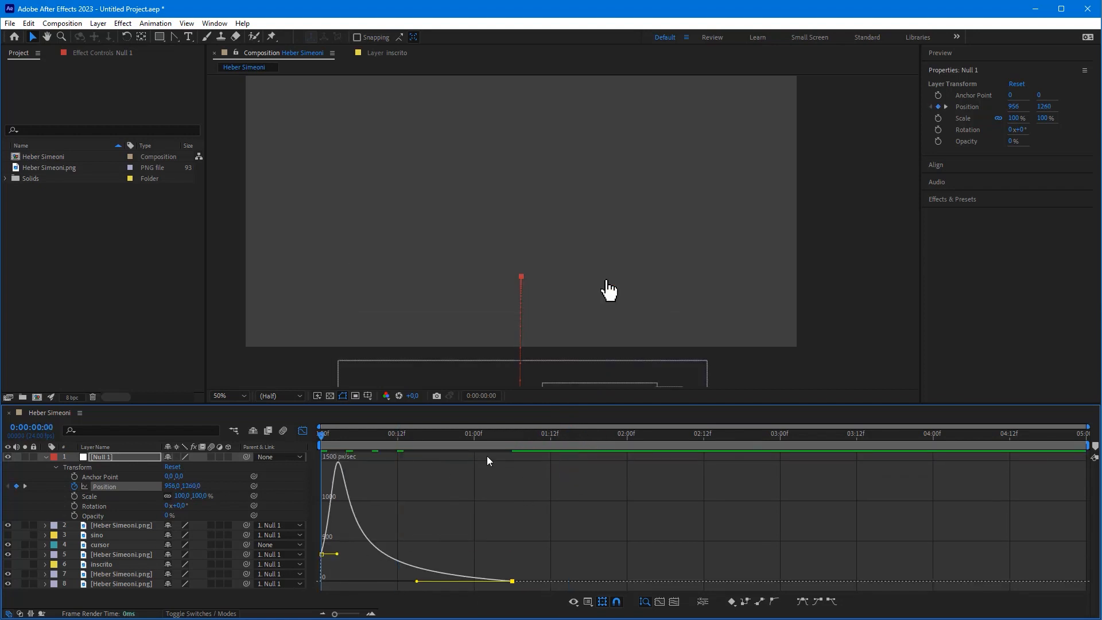
{"action": "key", "text": "space"}
{"action": "key", "text": "space"}
{"action": "key", "text": "space"}
{"action": "key", "text": "space"}
{"action": "left_click", "coordinate": [530, 484]}
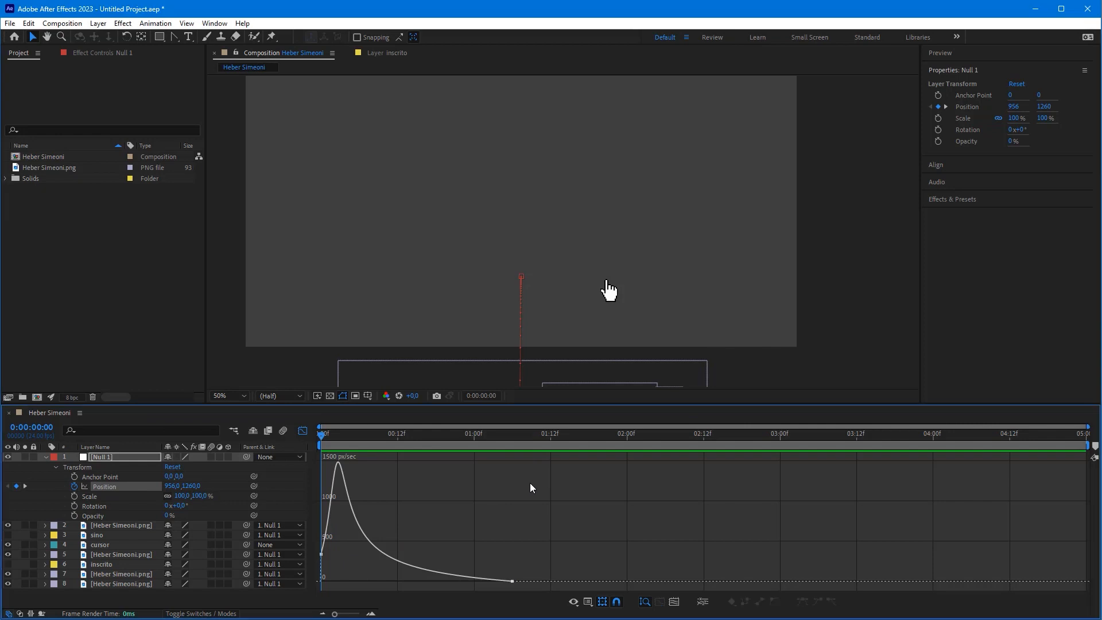
{"action": "key", "text": "space"}
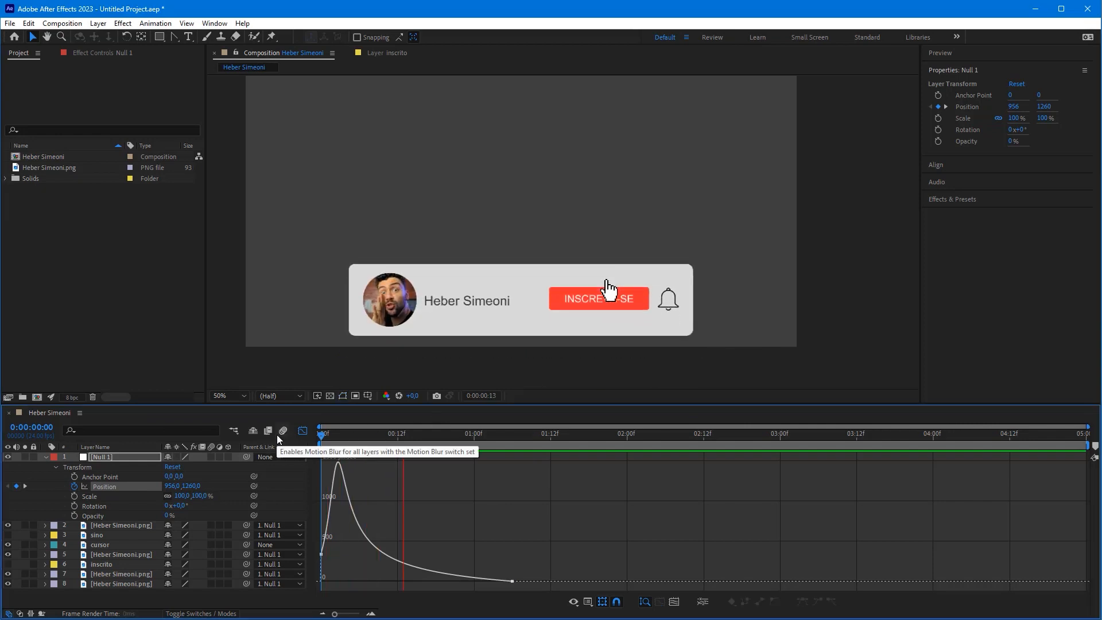
{"action": "key", "text": "space"}
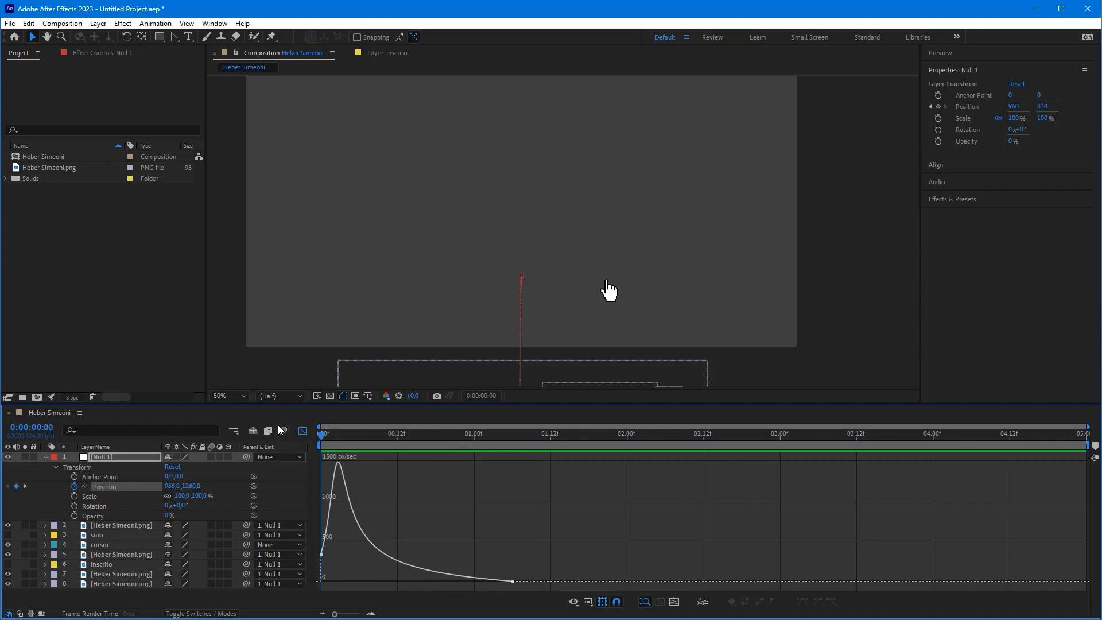
{"action": "key", "text": "space"}
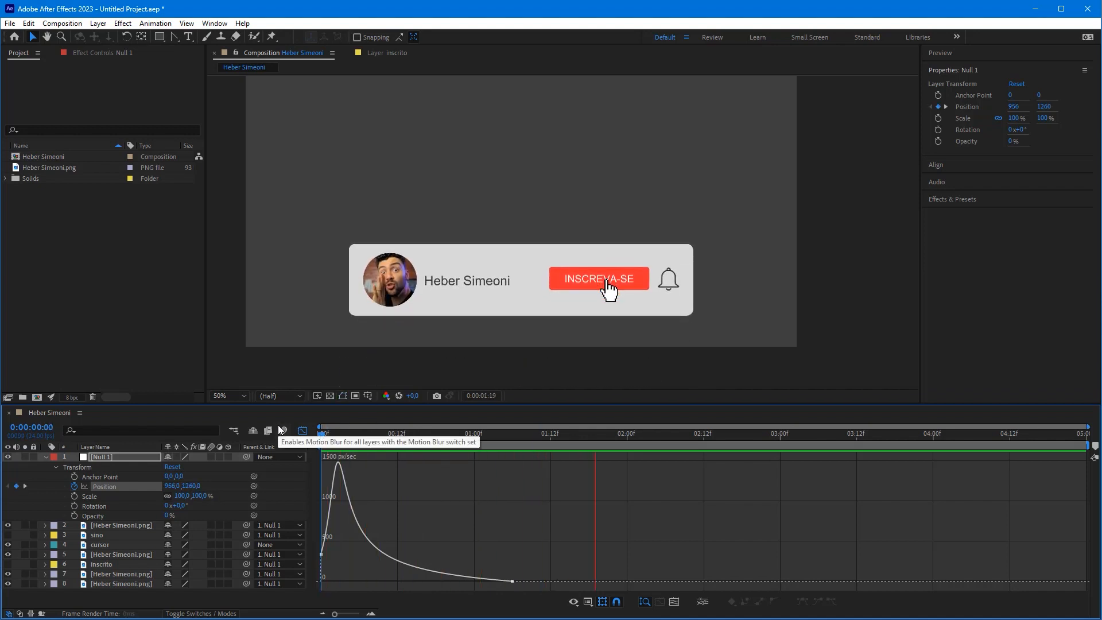
{"action": "key", "text": "space"}
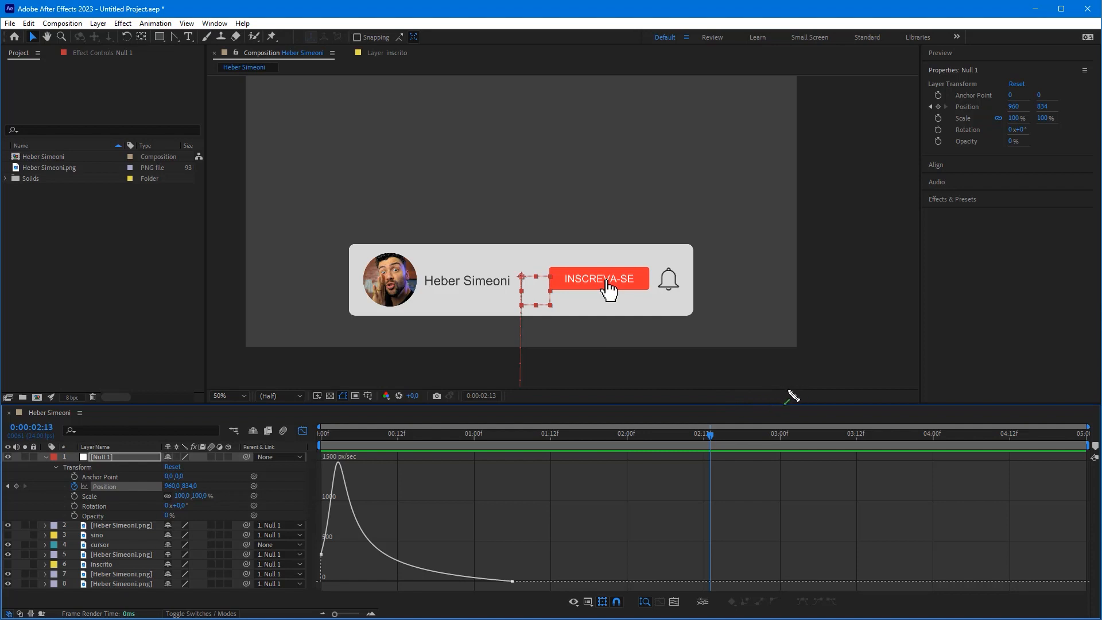
{"action": "mouse_move", "coordinate": [580, 520]}
{"action": "left_mouse_down"}
{"action": "mouse_move", "coordinate": [1075, 102]}
{"action": "mouse_move", "coordinate": [1031, 72]}
{"action": "left_mouse_up"}
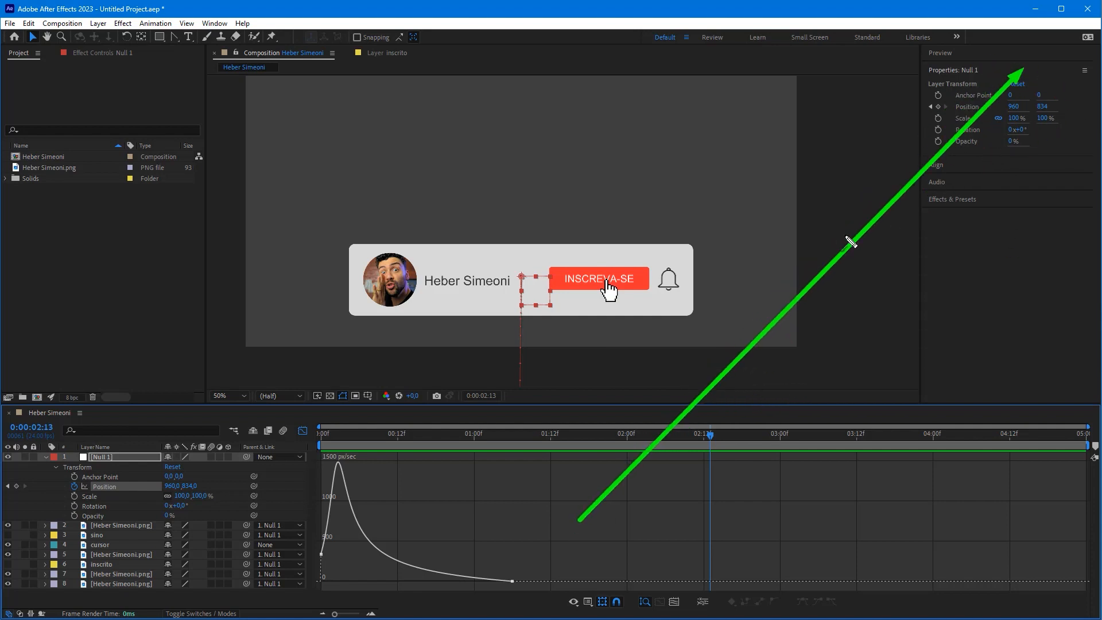
{"action": "key", "text": "Escape"}
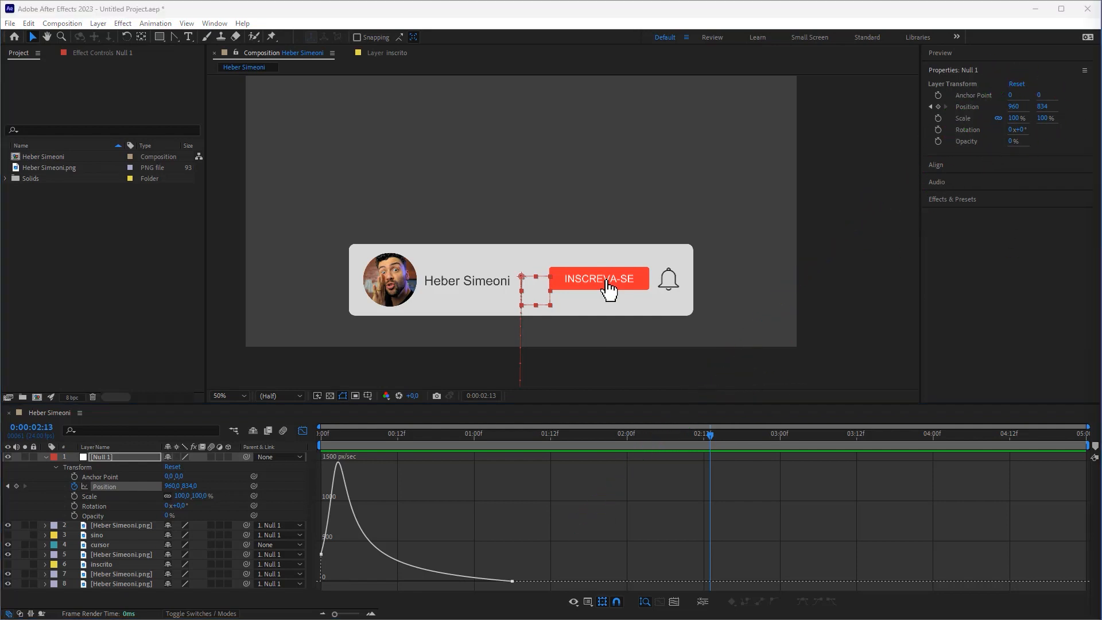
{"action": "left_click", "coordinate": [500, 479]}
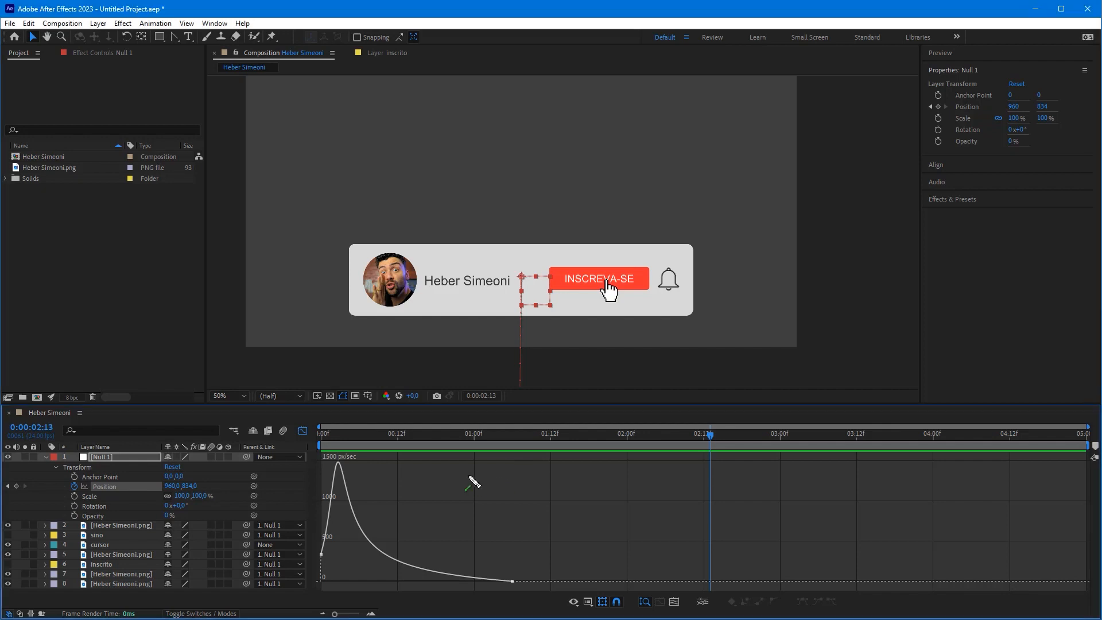
{"action": "mouse_move", "coordinate": [527, 353]}
{"action": "left_mouse_down"}
{"action": "mouse_move", "coordinate": [374, 509]}
{"action": "mouse_move", "coordinate": [381, 517]}
{"action": "mouse_move", "coordinate": [320, 418]}
{"action": "mouse_move", "coordinate": [310, 433]}
{"action": "left_mouse_up"}
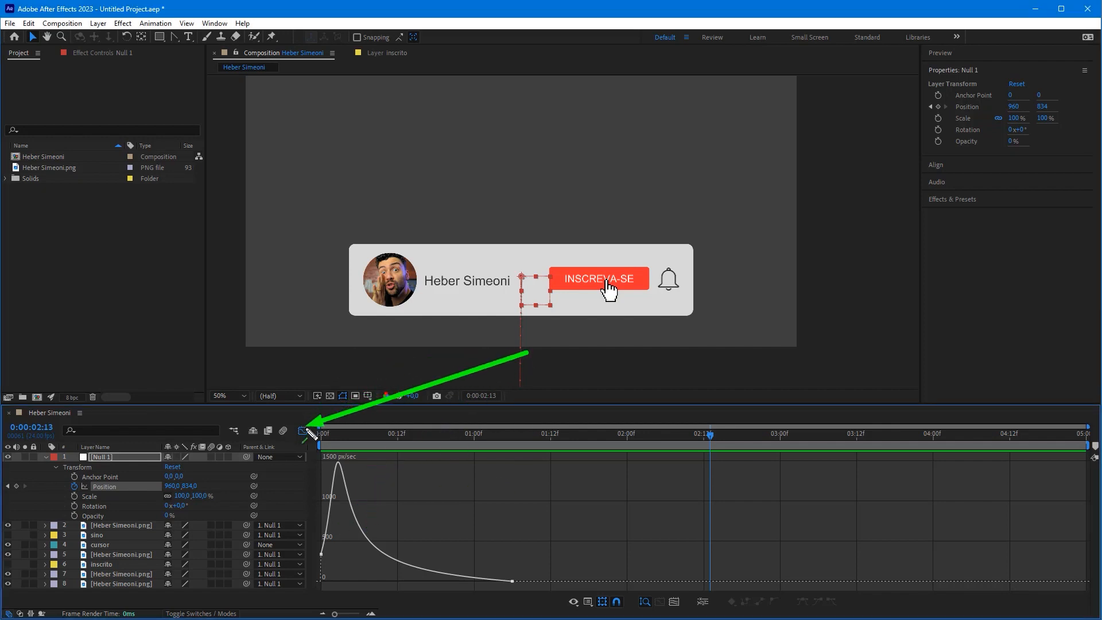
{"action": "key", "text": "Escape"}
Return the timeline to layer bars and select the cursor layer
{"action": "left_click", "coordinate": [303, 430]}
{"action": "left_click", "coordinate": [362, 480]}
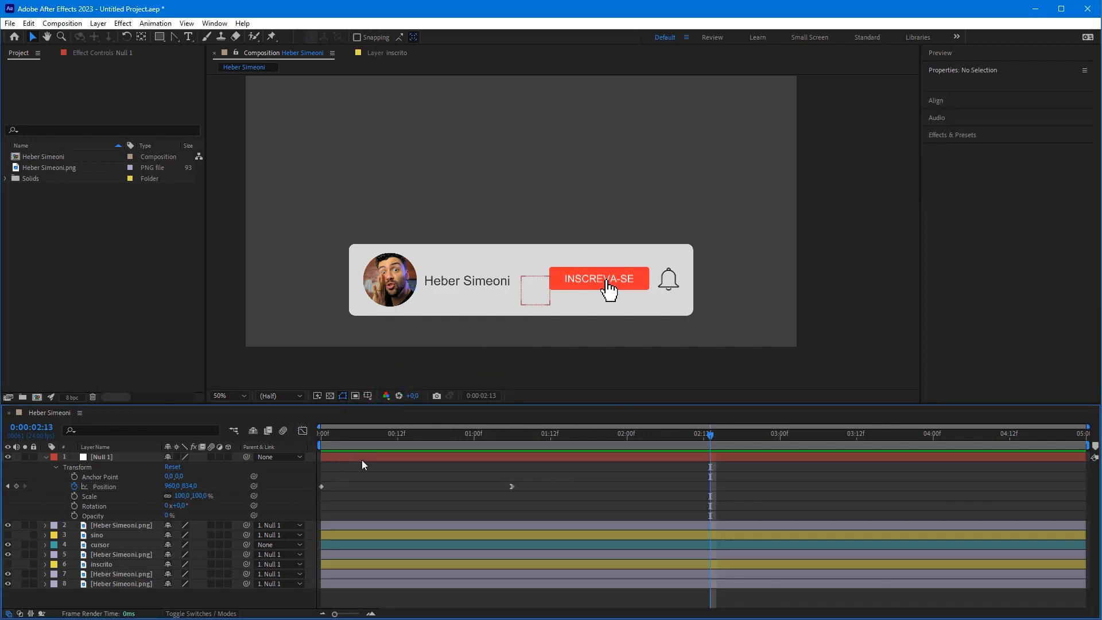
{"action": "left_click_drag", "start_coordinate": [247, 347], "coordinate": [115, 531]}
{"action": "key", "text": "Escape"}
{"action": "left_click", "coordinate": [114, 527]}
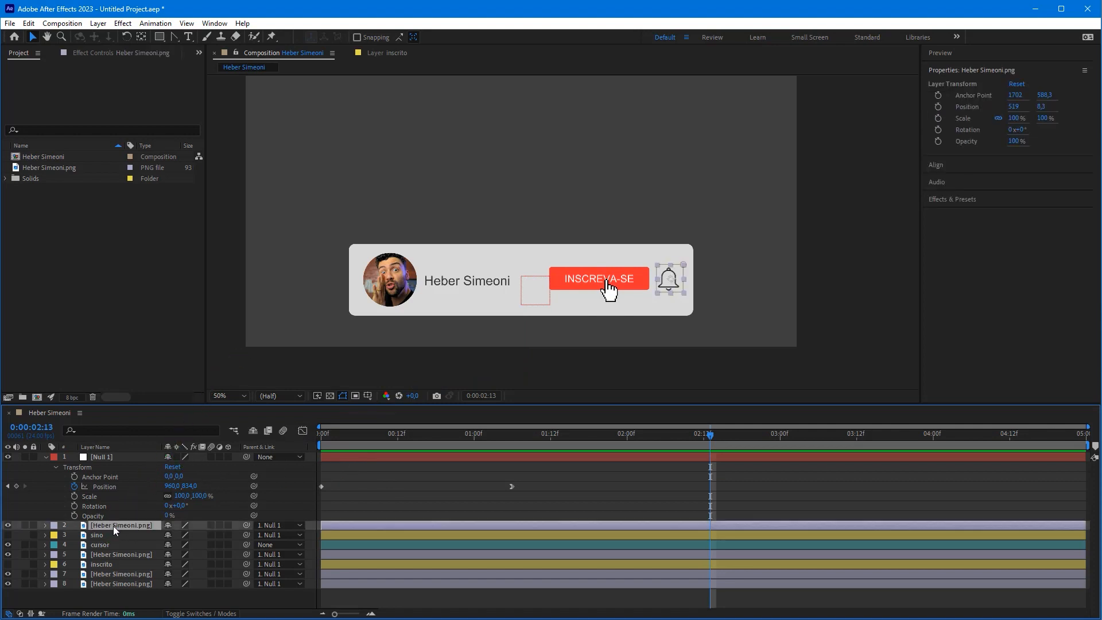
{"action": "left_click", "coordinate": [120, 544]}
{"action": "left_click_drag", "start_coordinate": [210, 419], "coordinate": [123, 535]}
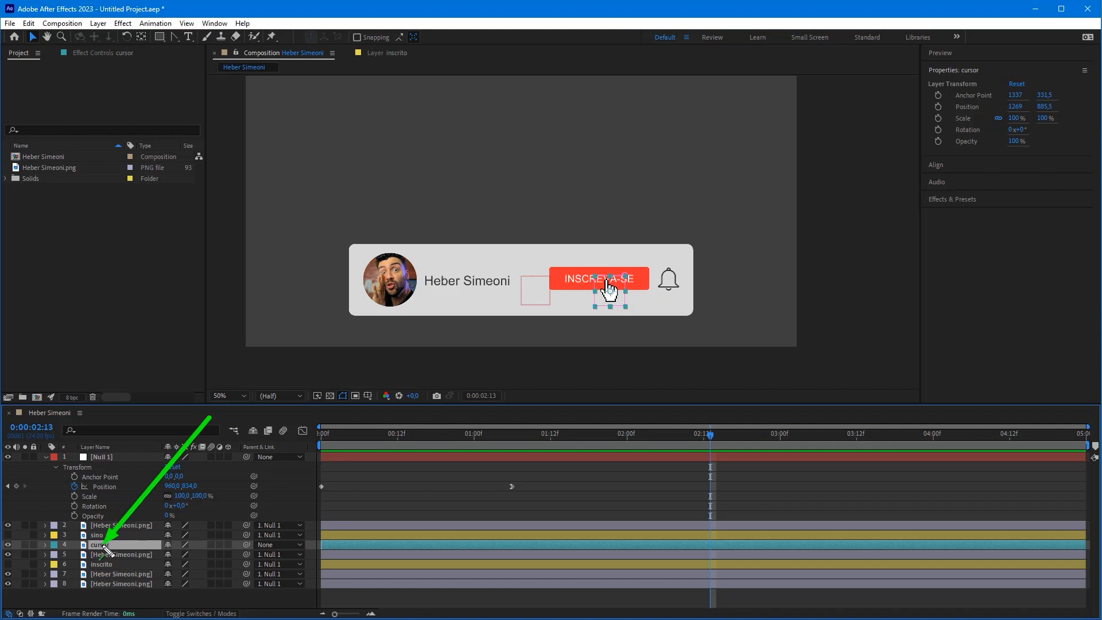
{"action": "key", "text": "Escape"}
At 0:00, add a cursor Position keyframe at 1269, 885.5
{"action": "key", "text": "Home"}
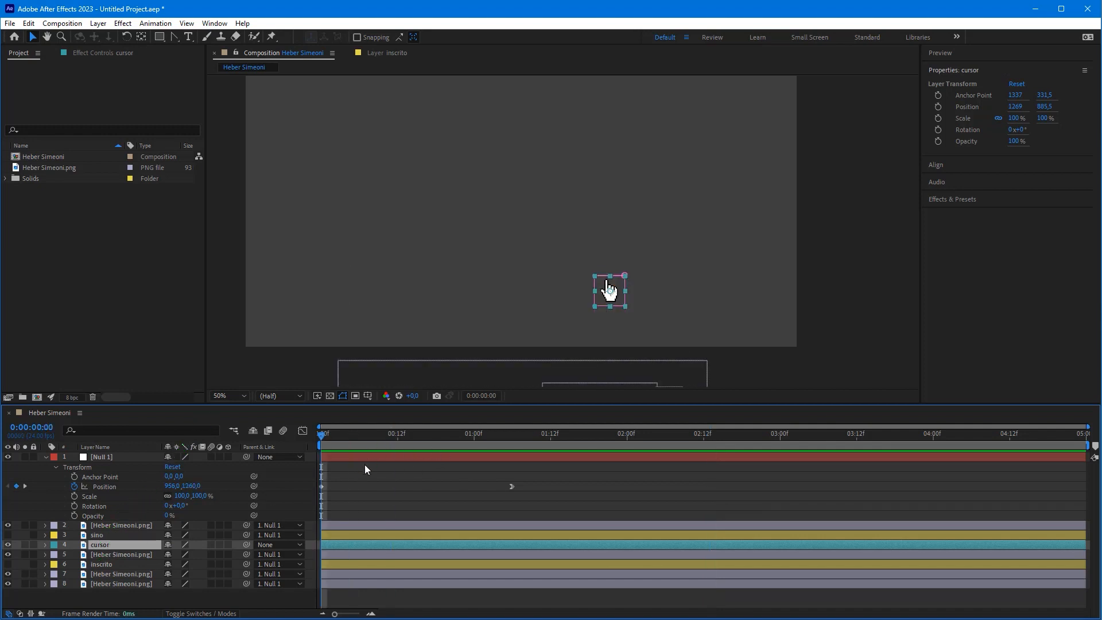
{"action": "left_click_drag", "start_coordinate": [469, 362], "coordinate": [122, 543]}
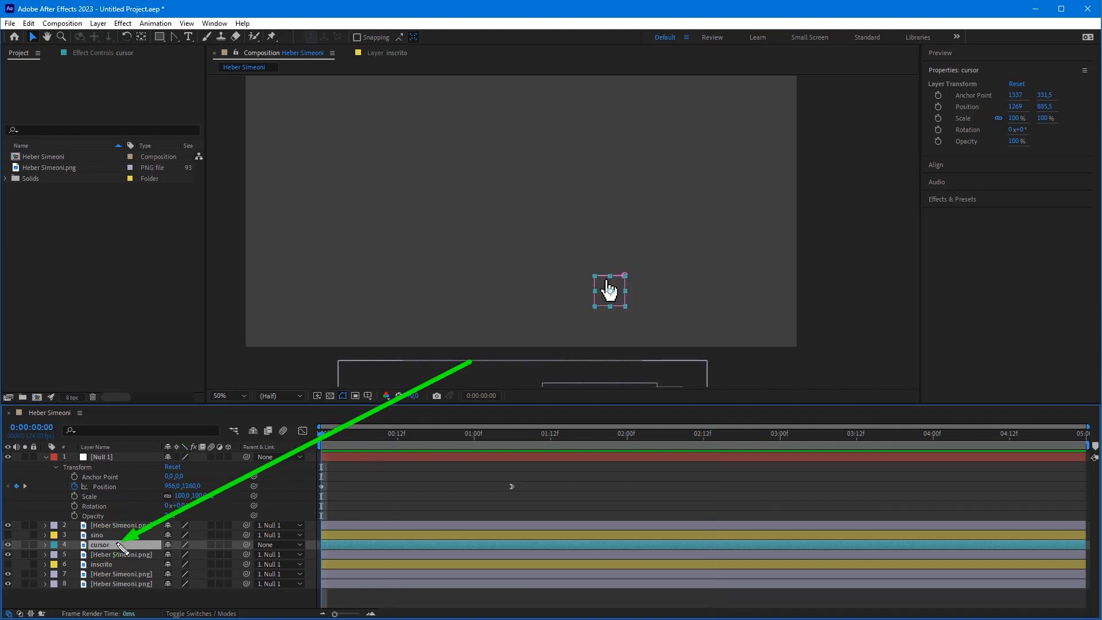
{"action": "key", "text": "Escape"}
{"action": "left_click", "coordinate": [45, 545]}
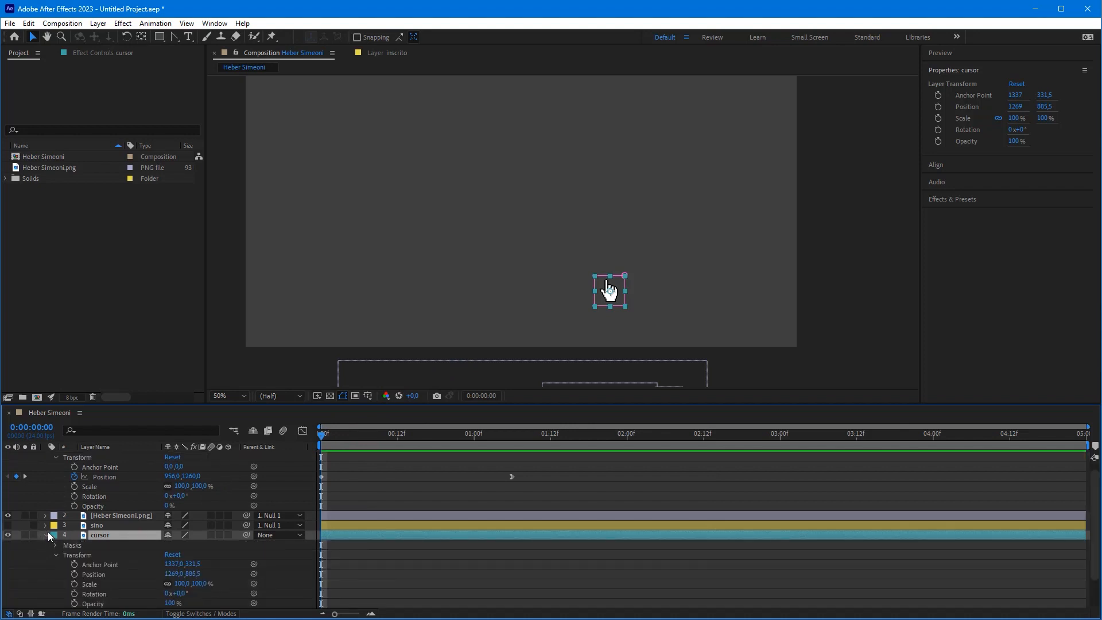
{"action": "scroll", "coordinate": [69, 511], "scroll_direction": "down", "scroll_amount": 3}
{"action": "left_click", "coordinate": [57, 516]}
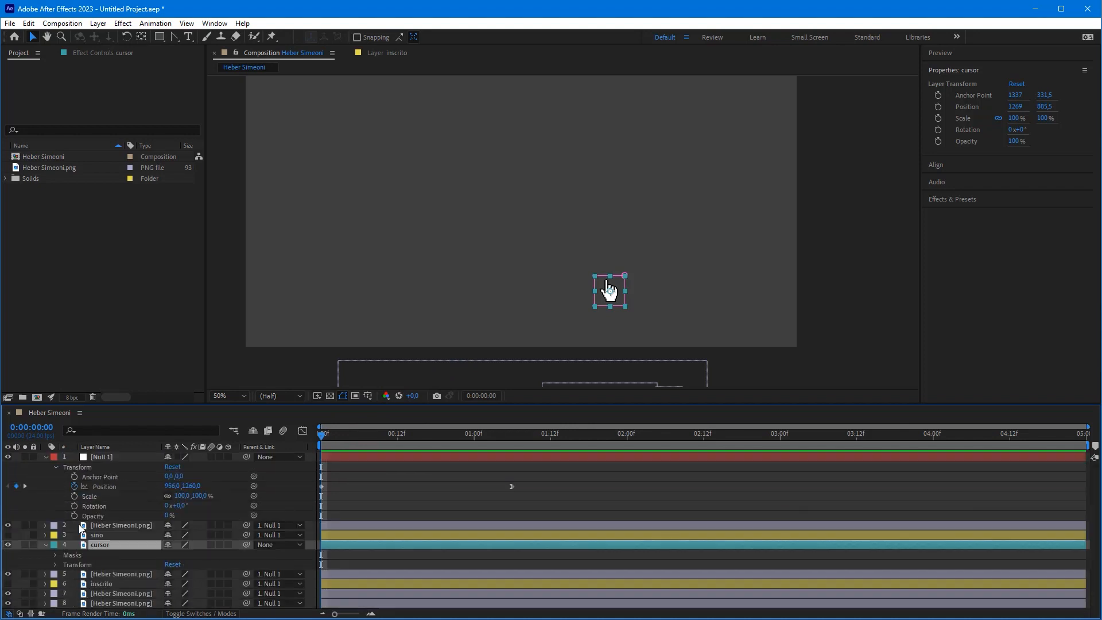
{"action": "left_click", "coordinate": [45, 545]}
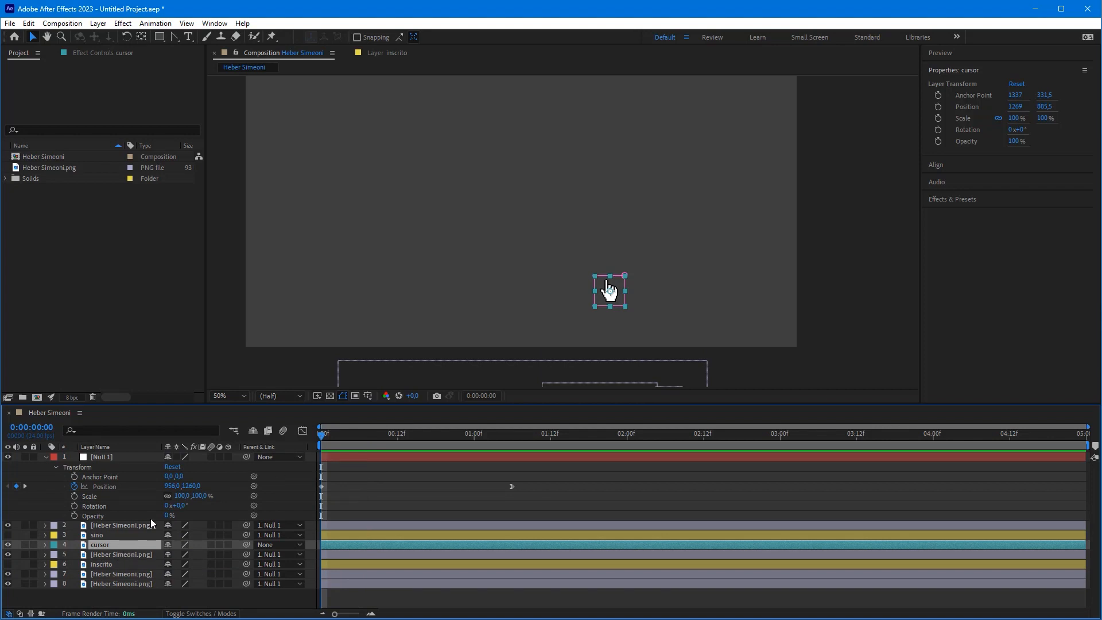
{"action": "key", "text": "alt+shift+p"}
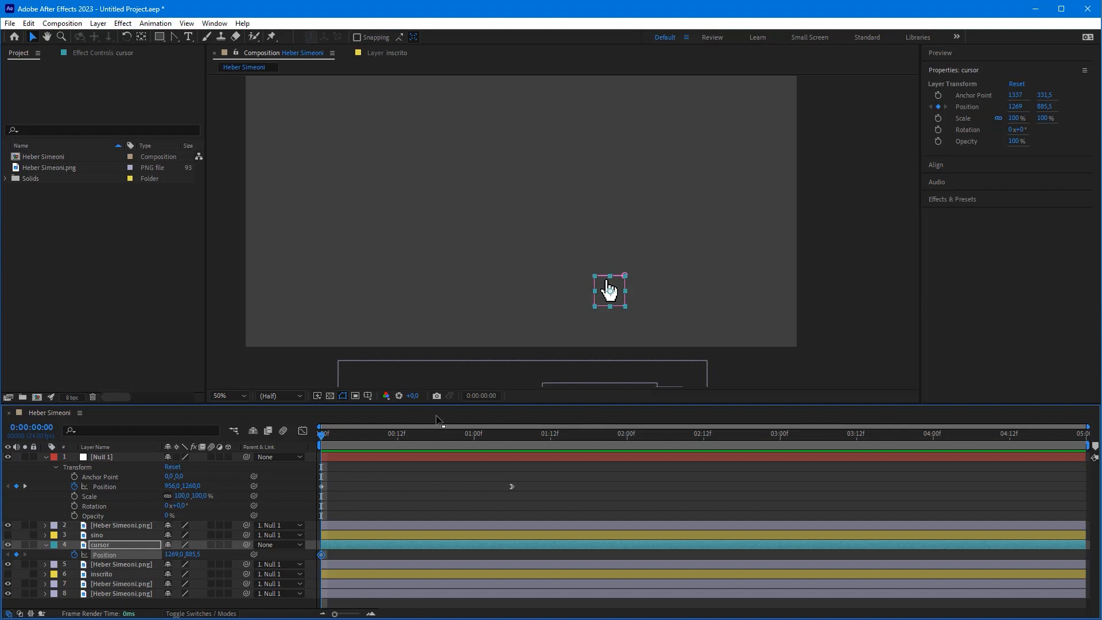
Add cursor Position keyframes at 0:20, 1:16 and 2:12, each holding 1269, 885.5
{"action": "key", "text": "space"}
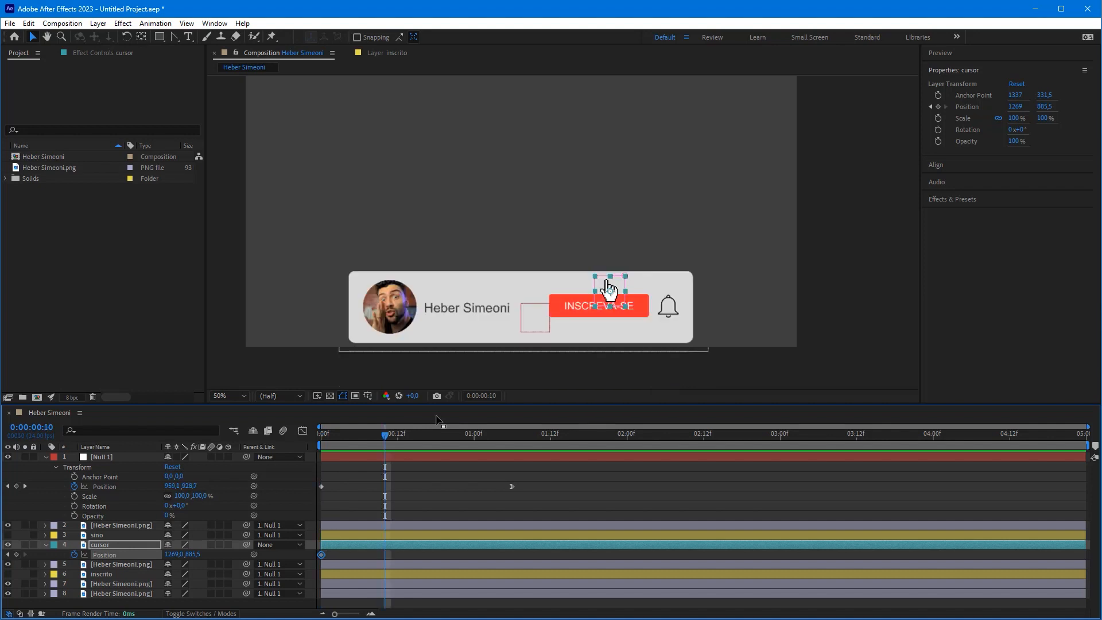
{"action": "key", "text": "alt+shift+p"}
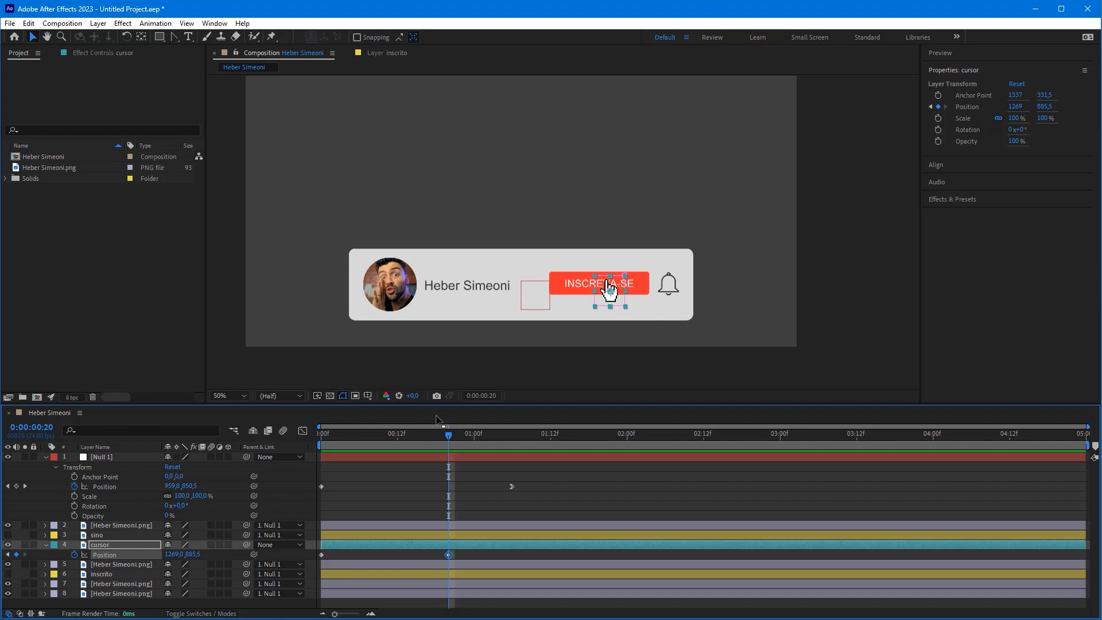
{"action": "key", "text": "shift+Page_Down"}
{"action": "key", "text": "shift+Page_Down"}
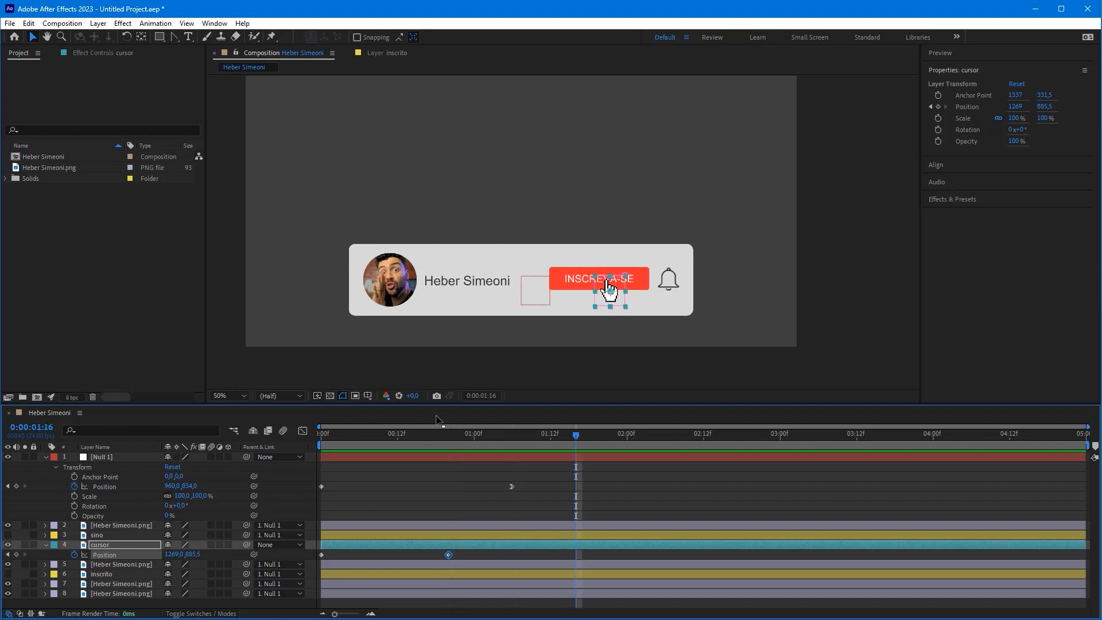
{"action": "key", "text": "shift+Page_Down"}
{"action": "key", "text": "shift+Page_Down"}
{"action": "key", "text": "alt+shift+p"}
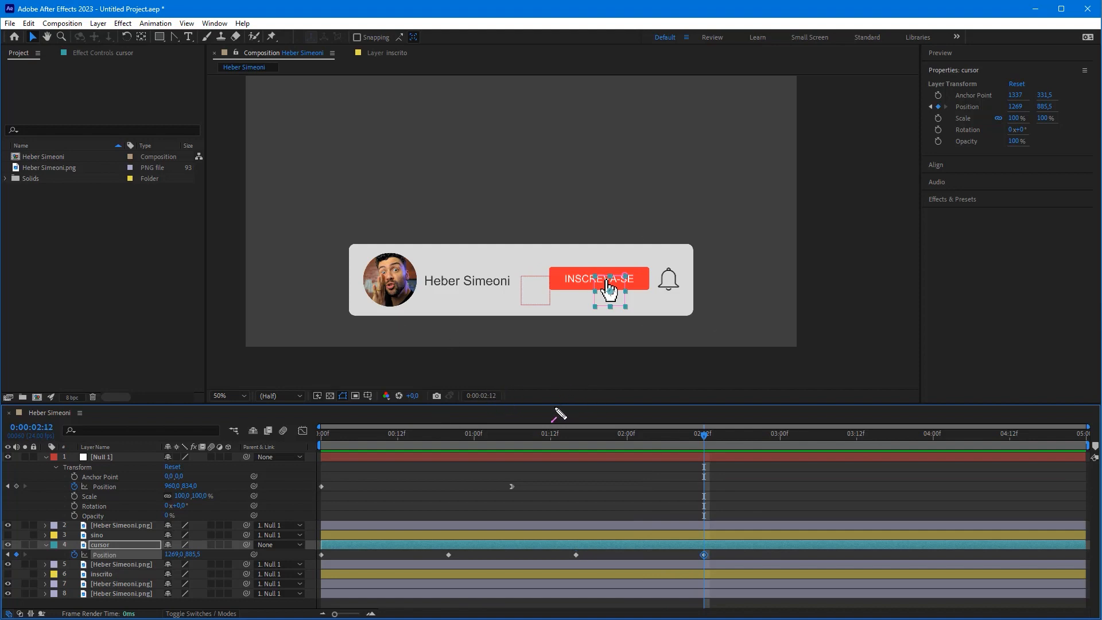
Step through the 0:20, 1:16 and 2:12 keyframes to check them, then return to 0:00
{"action": "mouse_move", "coordinate": [470, 339]}
{"action": "left_mouse_down"}
{"action": "mouse_move", "coordinate": [340, 537]}
{"action": "mouse_move", "coordinate": [391, 524]}
{"action": "mouse_move", "coordinate": [422, 499]}
{"action": "mouse_move", "coordinate": [536, 509]}
{"action": "mouse_move", "coordinate": [316, 497]}
{"action": "left_mouse_up"}
{"action": "key", "text": "Escape"}
{"action": "key", "text": "Home"}
{"action": "left_click", "coordinate": [446, 445]}
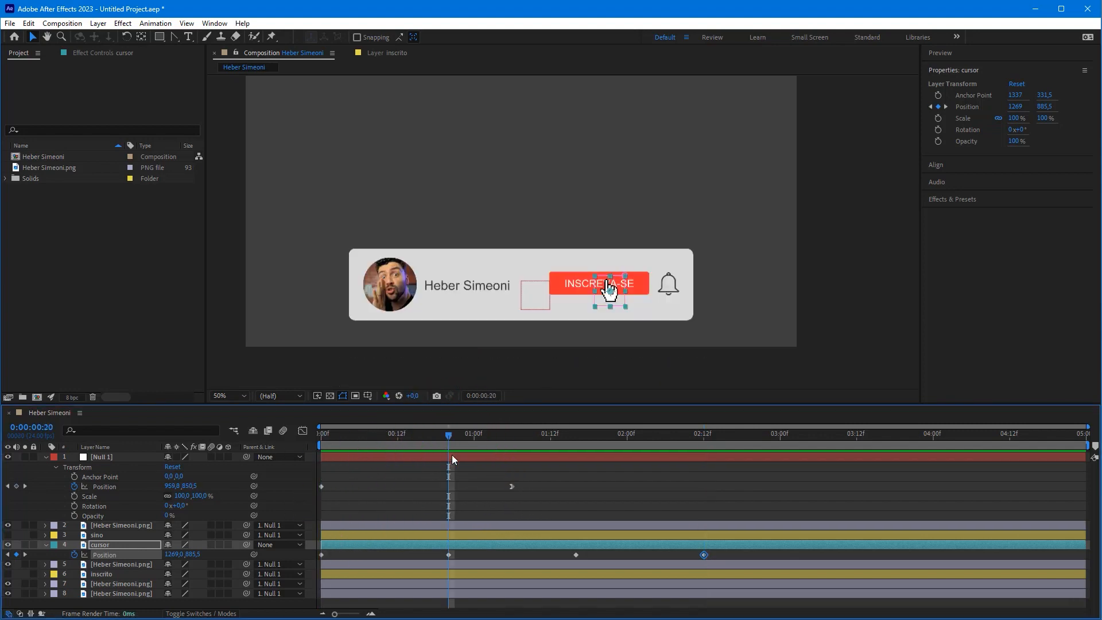
{"action": "mouse_move", "coordinate": [514, 415]}
{"action": "left_mouse_down"}
{"action": "mouse_move", "coordinate": [450, 561]}
{"action": "mouse_move", "coordinate": [118, 415]}
{"action": "mouse_move", "coordinate": [62, 431]}
{"action": "left_mouse_up"}
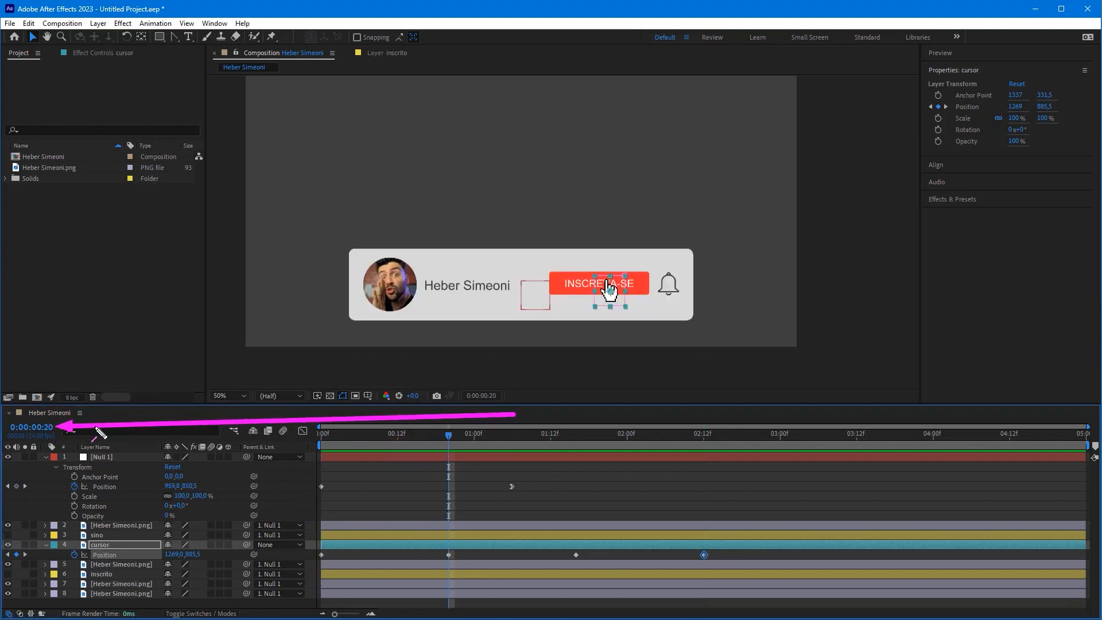
{"action": "left_click", "coordinate": [576, 438]}
{"action": "left_click_drag", "start_coordinate": [194, 298], "coordinate": [53, 432]}
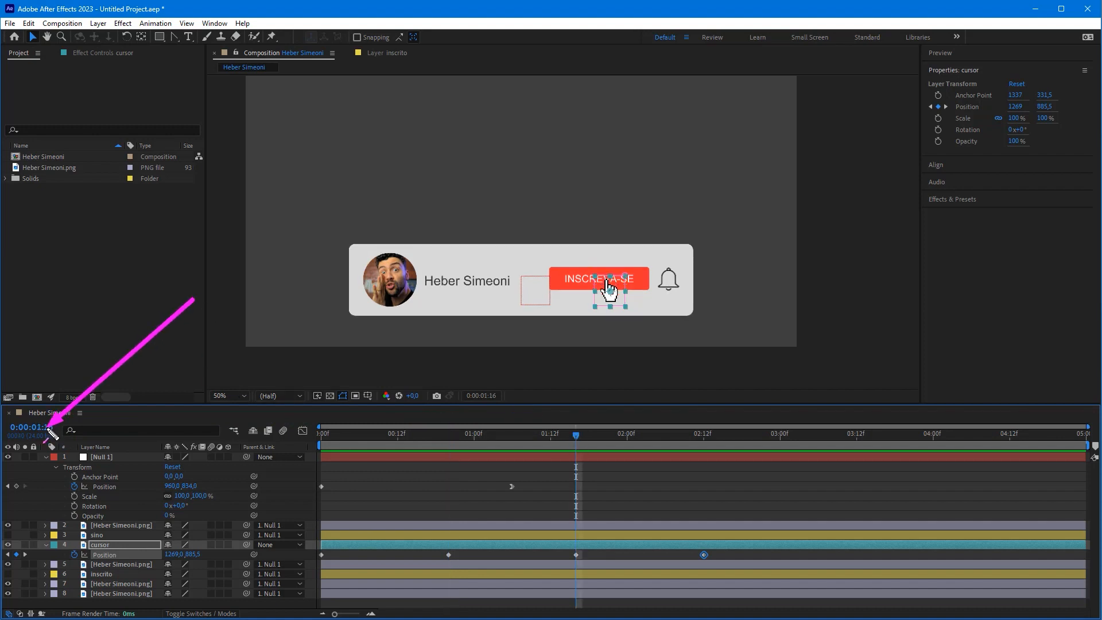
{"action": "left_click", "coordinate": [704, 437]}
{"action": "left_click_drag", "start_coordinate": [216, 295], "coordinate": [59, 419]}
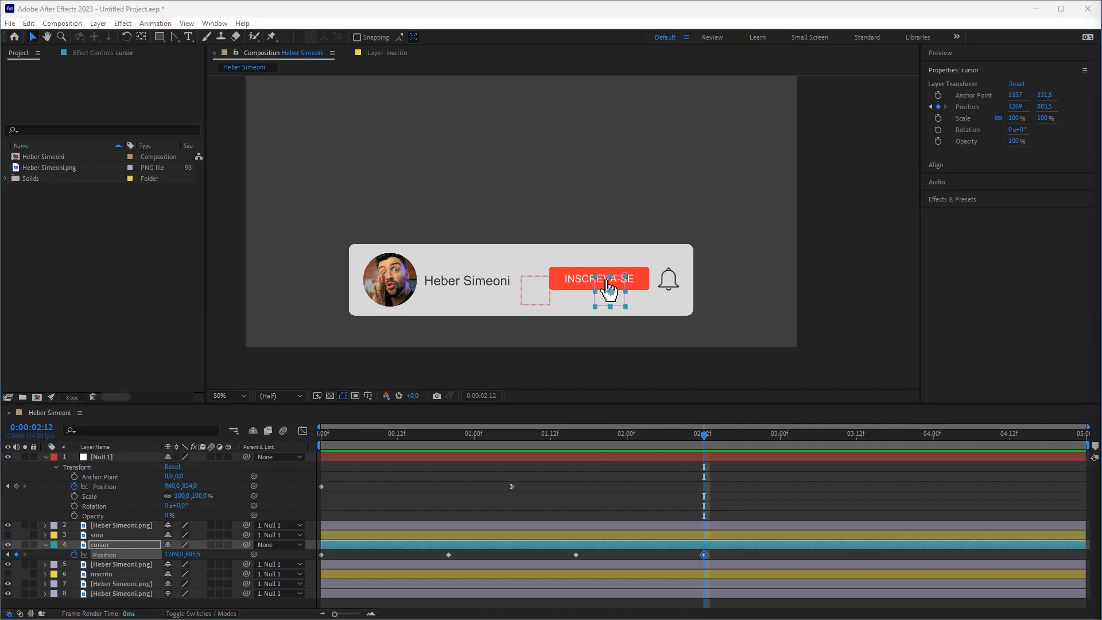
{"action": "left_click", "coordinate": [421, 445]}
{"action": "key", "text": "Home"}
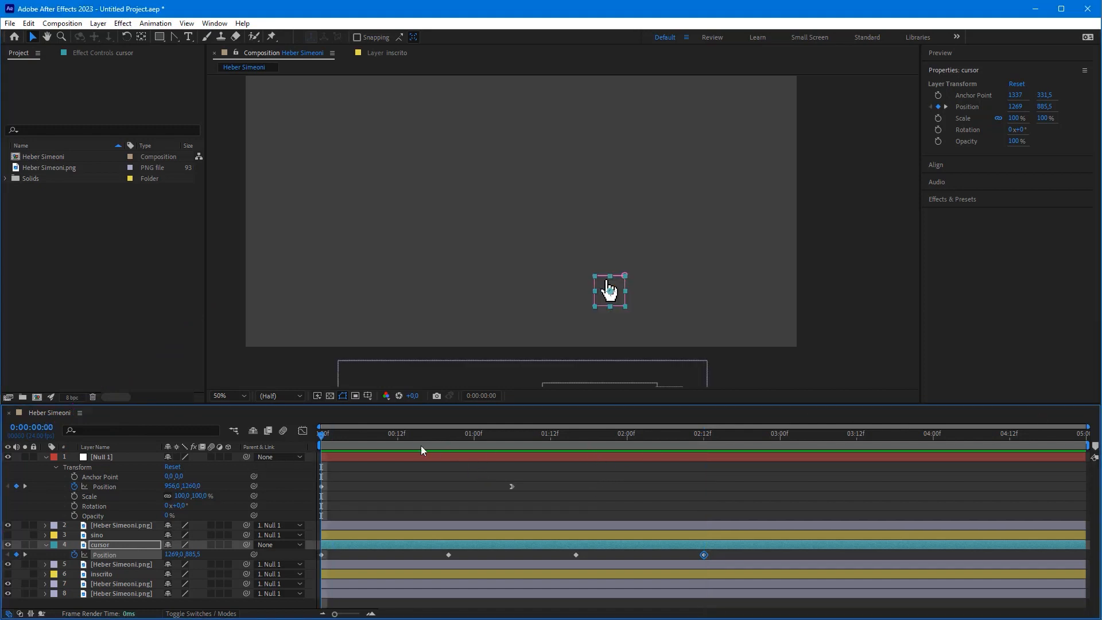
Start the hand below the card at 775, 1167.5 and put it on the bell (1485, 887.5) at 1:16
{"action": "mouse_move", "coordinate": [438, 364]}
{"action": "left_mouse_down"}
{"action": "mouse_move", "coordinate": [320, 438]}
{"action": "mouse_move", "coordinate": [320, 567]}
{"action": "mouse_move", "coordinate": [581, 293]}
{"action": "mouse_move", "coordinate": [585, 311]}
{"action": "mouse_move", "coordinate": [461, 392]}
{"action": "left_mouse_up"}
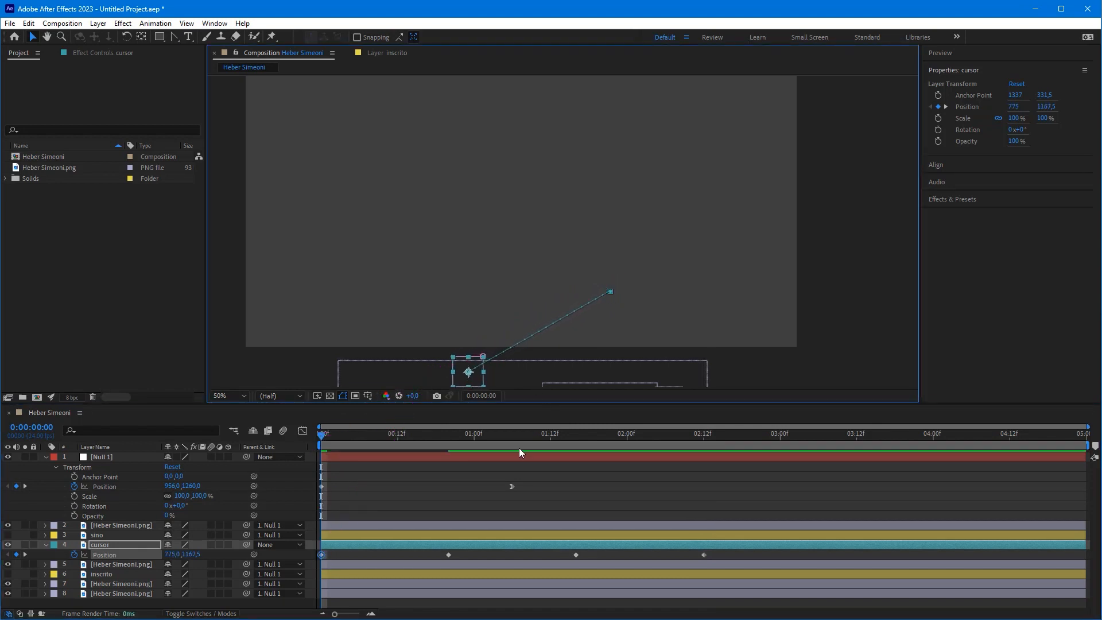
{"action": "left_click", "coordinate": [448, 435]}
{"action": "left_click_drag", "start_coordinate": [524, 438], "coordinate": [565, 501]}
{"action": "left_click", "coordinate": [576, 436]}
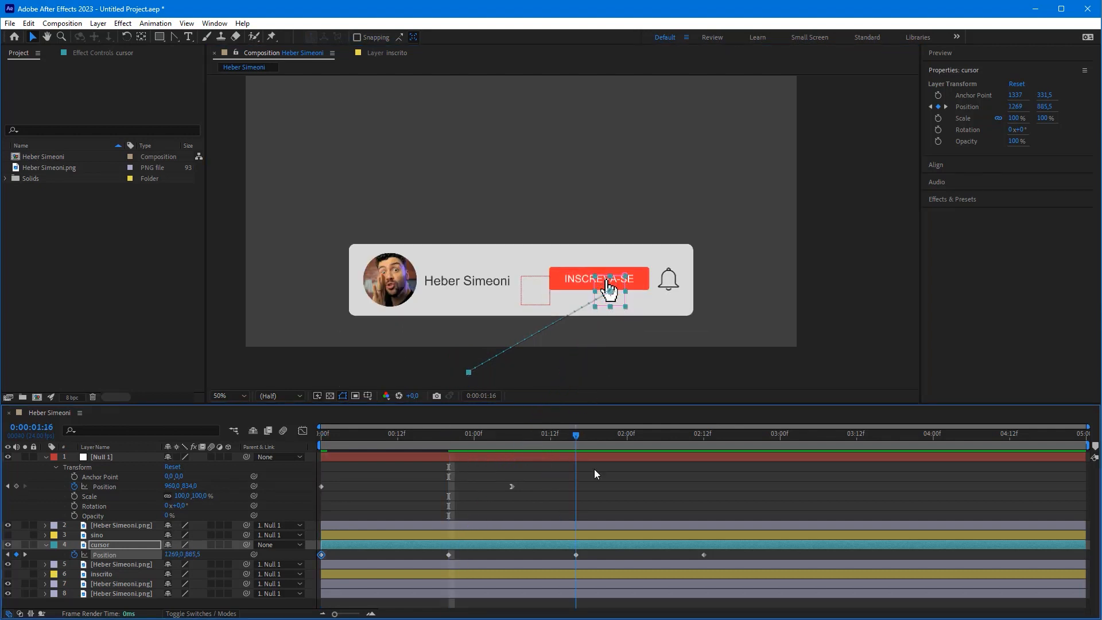
{"action": "left_click_drag", "start_coordinate": [618, 302], "coordinate": [679, 303]}
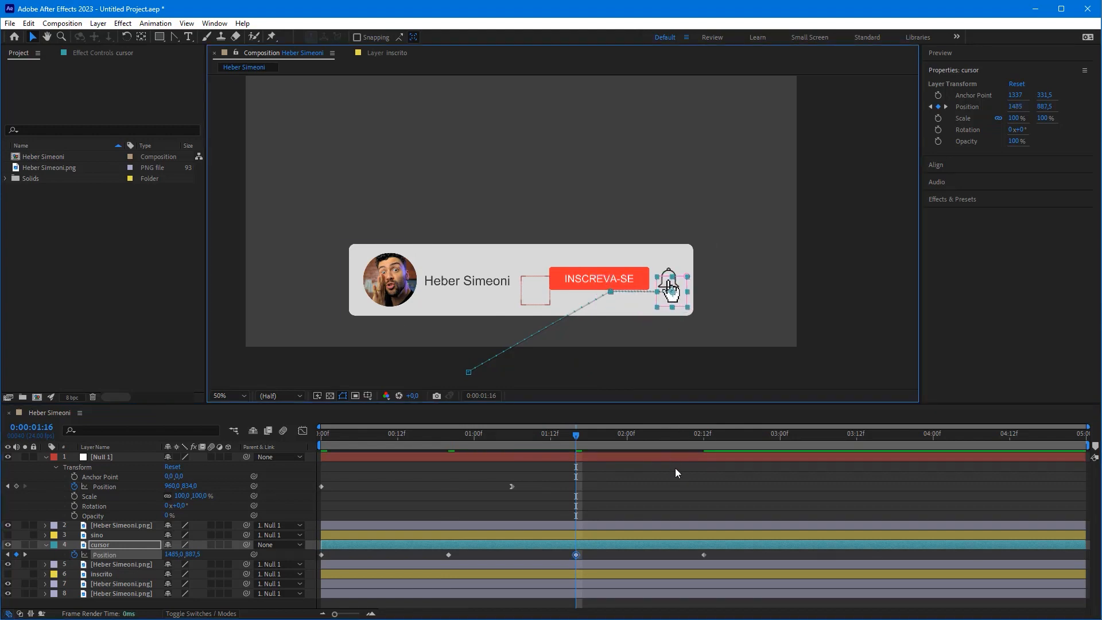
{"action": "mouse_move", "coordinate": [734, 396]}
{"action": "left_mouse_down"}
{"action": "mouse_move", "coordinate": [683, 516]}
{"action": "mouse_move", "coordinate": [707, 502]}
{"action": "left_mouse_up"}
At 2:12, send the hand off to the lower right at 1767, 1113.5
{"action": "left_click", "coordinate": [704, 435]}
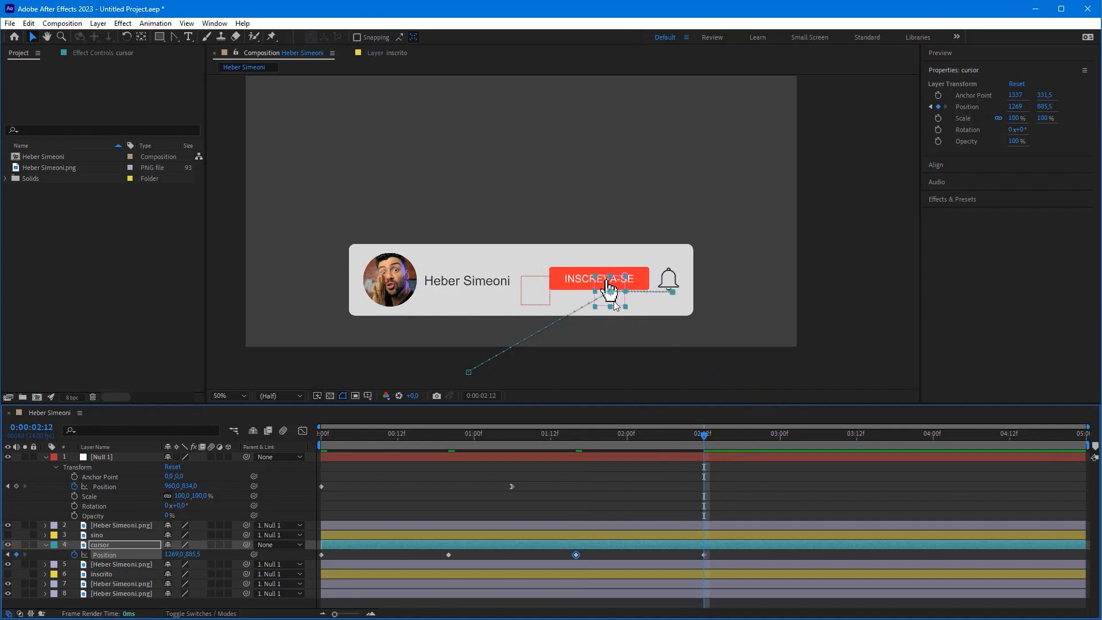
{"action": "left_click_drag", "start_coordinate": [614, 302], "coordinate": [757, 368]}
{"action": "left_click_drag", "start_coordinate": [617, 436], "coordinate": [461, 454]}
{"action": "left_click", "coordinate": [377, 474]}
{"action": "left_click", "coordinate": [151, 544]}
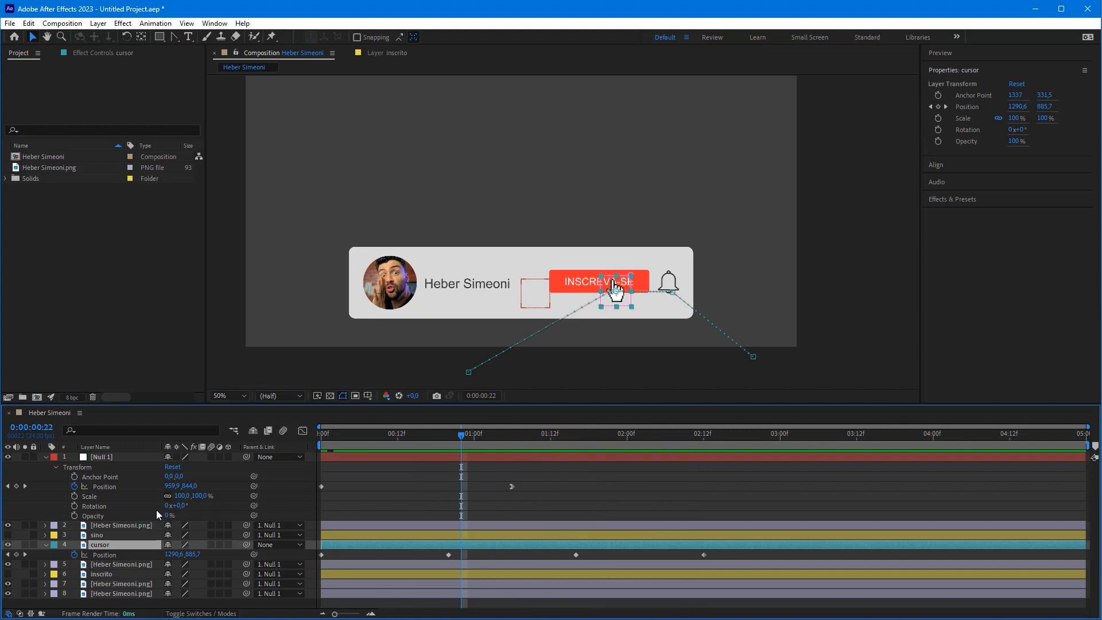
{"action": "mouse_move", "coordinate": [196, 445]}
{"action": "left_mouse_down"}
{"action": "mouse_move", "coordinate": [101, 541]}
{"action": "mouse_move", "coordinate": [678, 295]}
{"action": "left_mouse_up"}
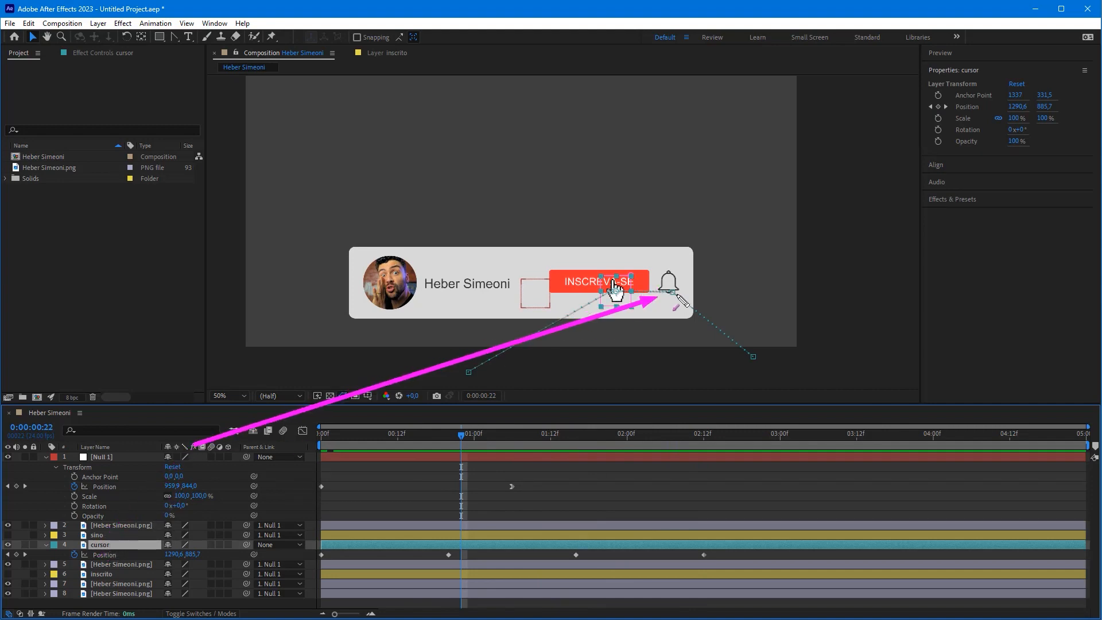
Drag the cursor layer to position 2 under Null 1, fit the view and preview
{"action": "left_click_drag", "start_coordinate": [571, 431], "coordinate": [602, 434]}
{"action": "scroll", "coordinate": [632, 254], "scroll_direction": "up", "scroll_amount": 4}
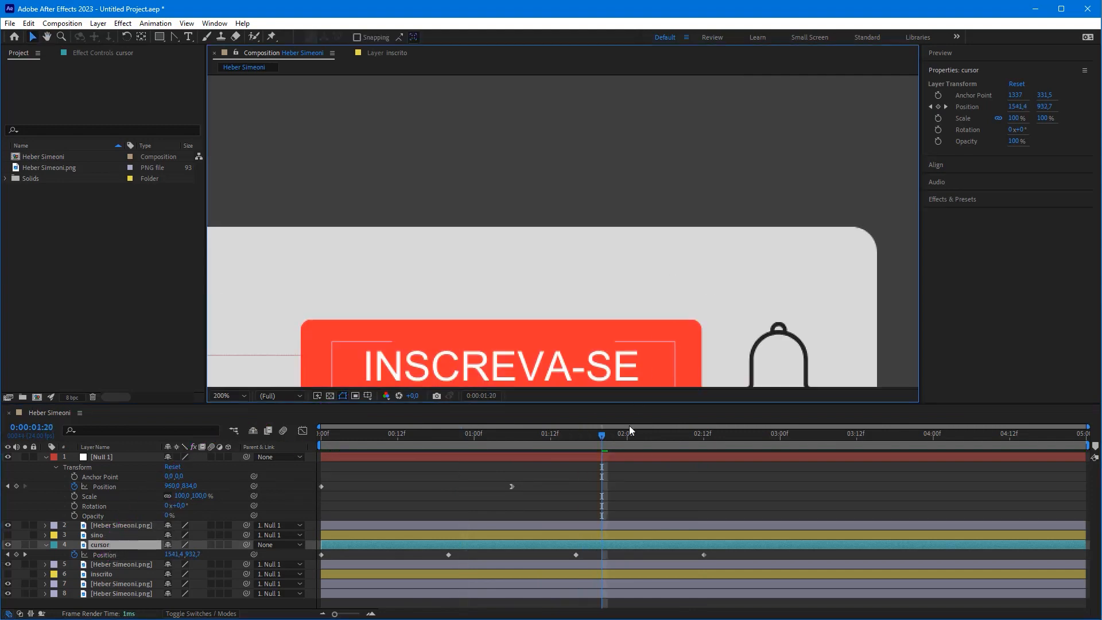
{"action": "left_click", "coordinate": [564, 434]}
{"action": "left_click_drag", "start_coordinate": [787, 385], "coordinate": [746, 310]}
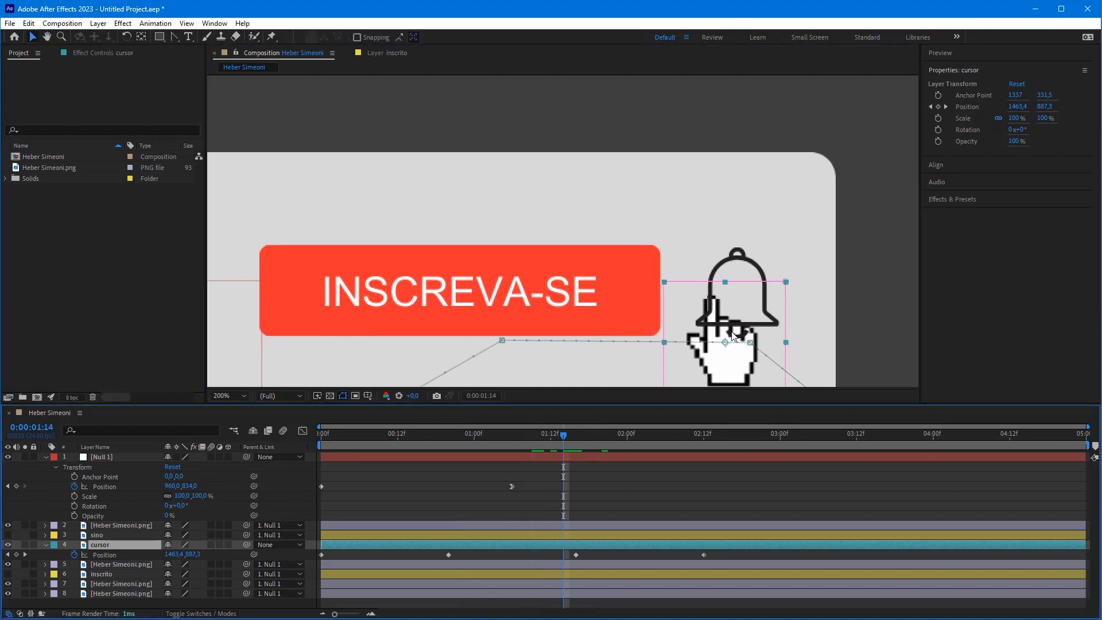
{"action": "mouse_move", "coordinate": [305, 389]}
{"action": "left_mouse_down"}
{"action": "mouse_move", "coordinate": [108, 553]}
{"action": "mouse_move", "coordinate": [113, 527]}
{"action": "mouse_move", "coordinate": [74, 524]}
{"action": "left_mouse_up"}
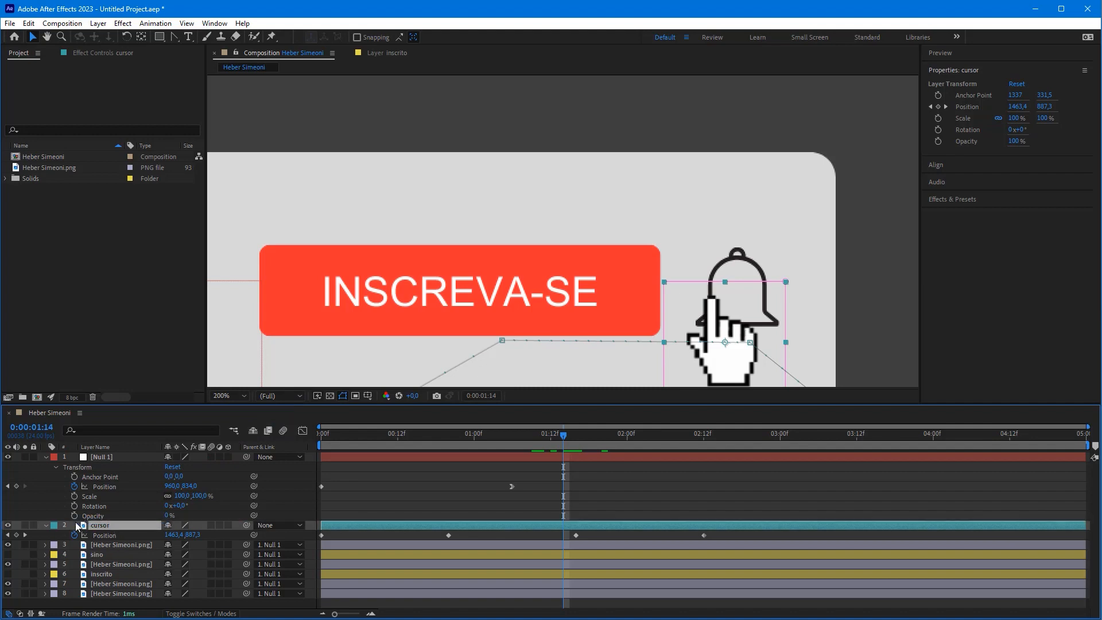
{"action": "left_click", "coordinate": [97, 458]}
{"action": "left_click", "coordinate": [46, 457]}
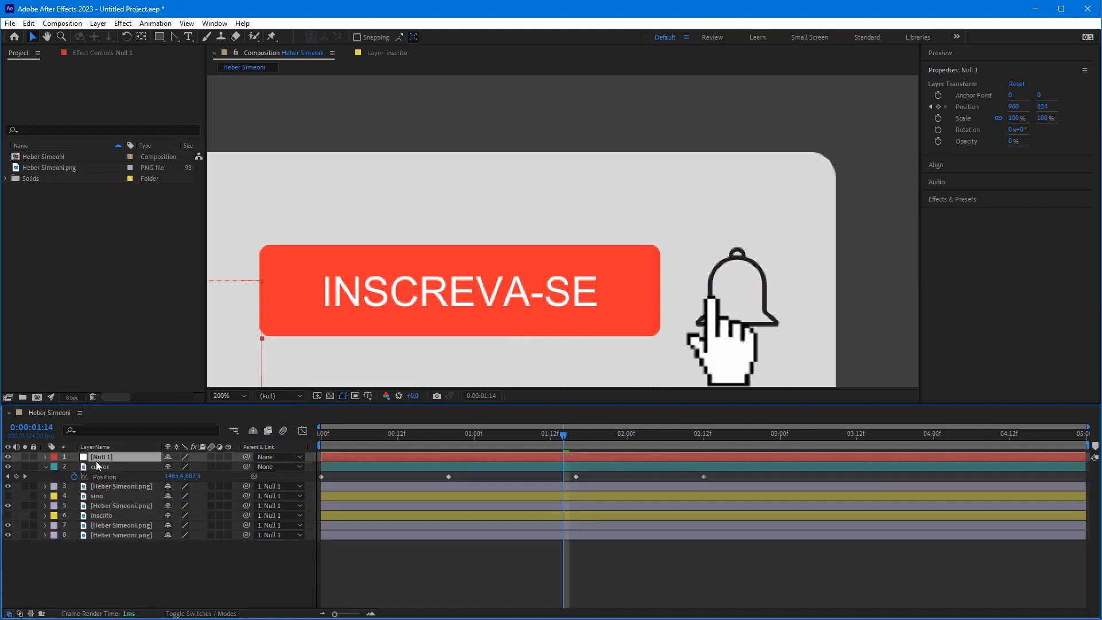
{"action": "left_click", "coordinate": [98, 467]}
{"action": "left_click", "coordinate": [506, 566]}
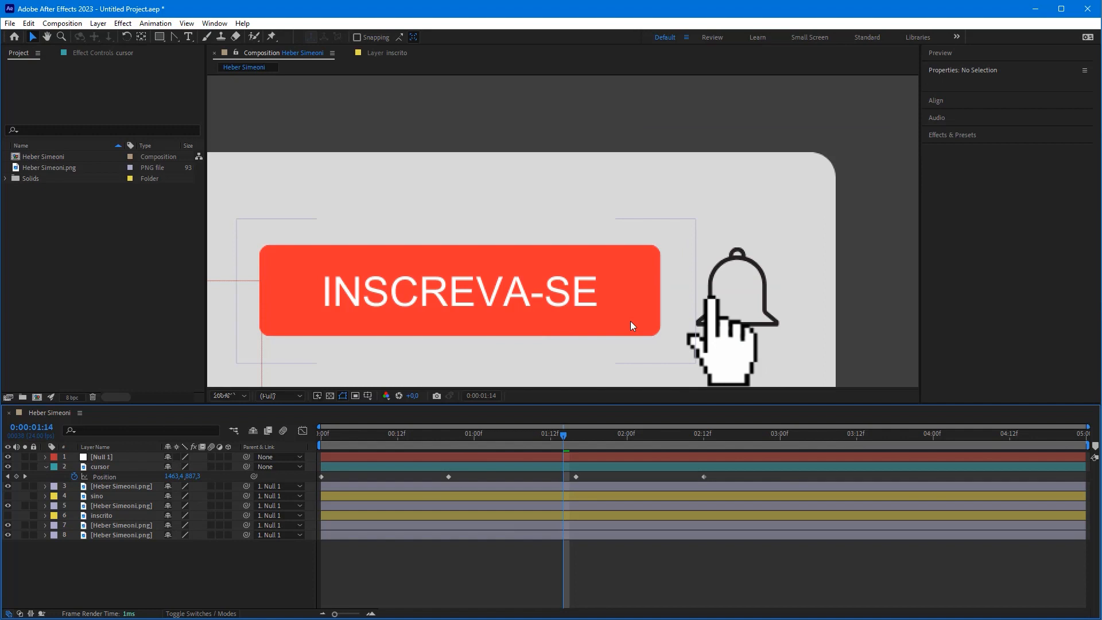
{"action": "key", "text": "shift+slash"}
{"action": "left_click_drag", "start_coordinate": [563, 435], "coordinate": [320, 436]}
{"action": "key", "text": "space"}
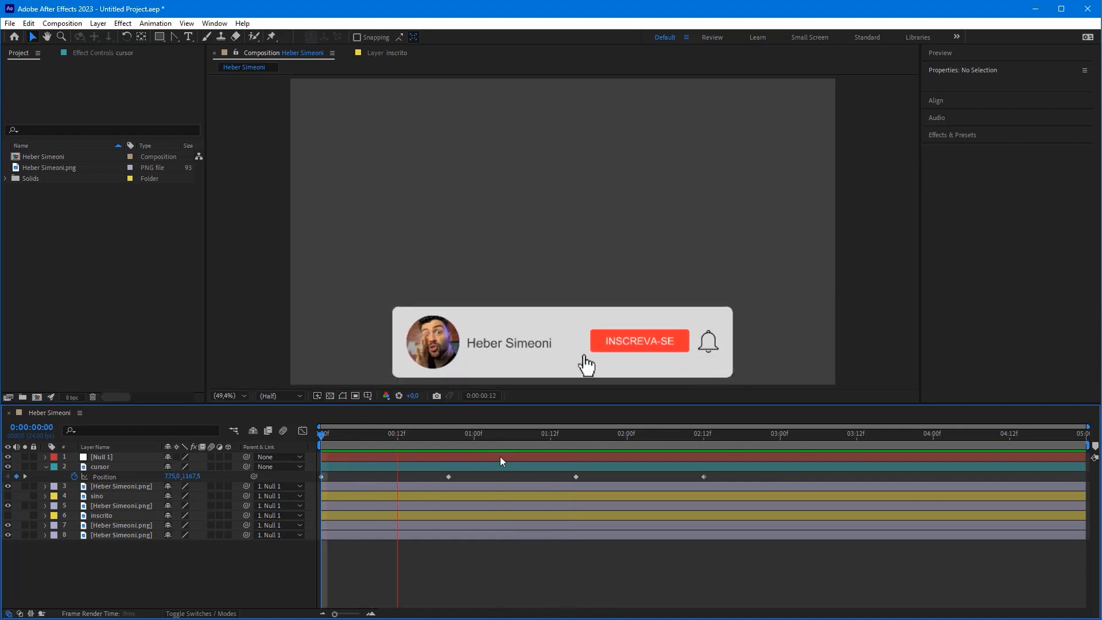
Replay the cursor animation, stop at 1:19, and switch the timeline to the Graph Editor
{"action": "key", "text": "space"}
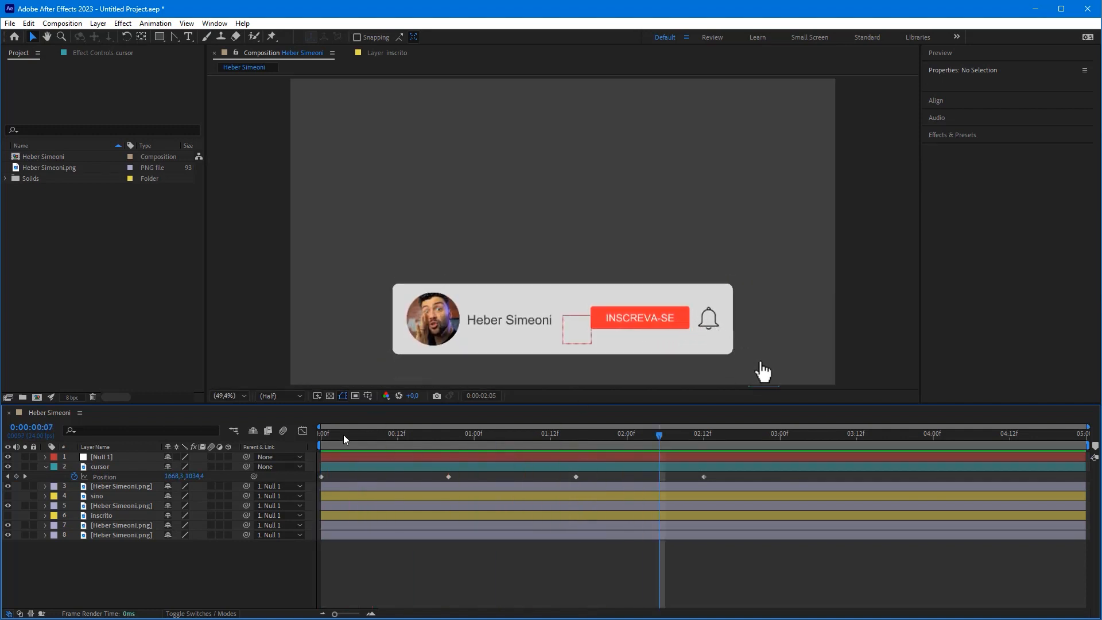
{"action": "left_click", "coordinate": [322, 435]}
{"action": "key", "text": "space"}
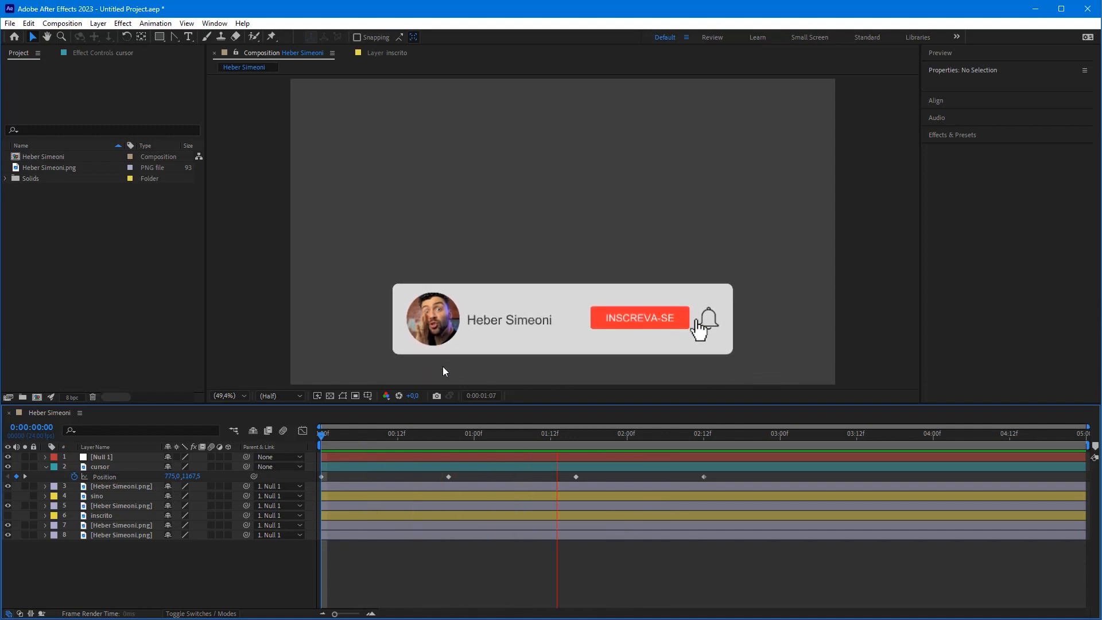
{"action": "key", "text": "space"}
{"action": "left_click_drag", "start_coordinate": [595, 438], "coordinate": [694, 446]}
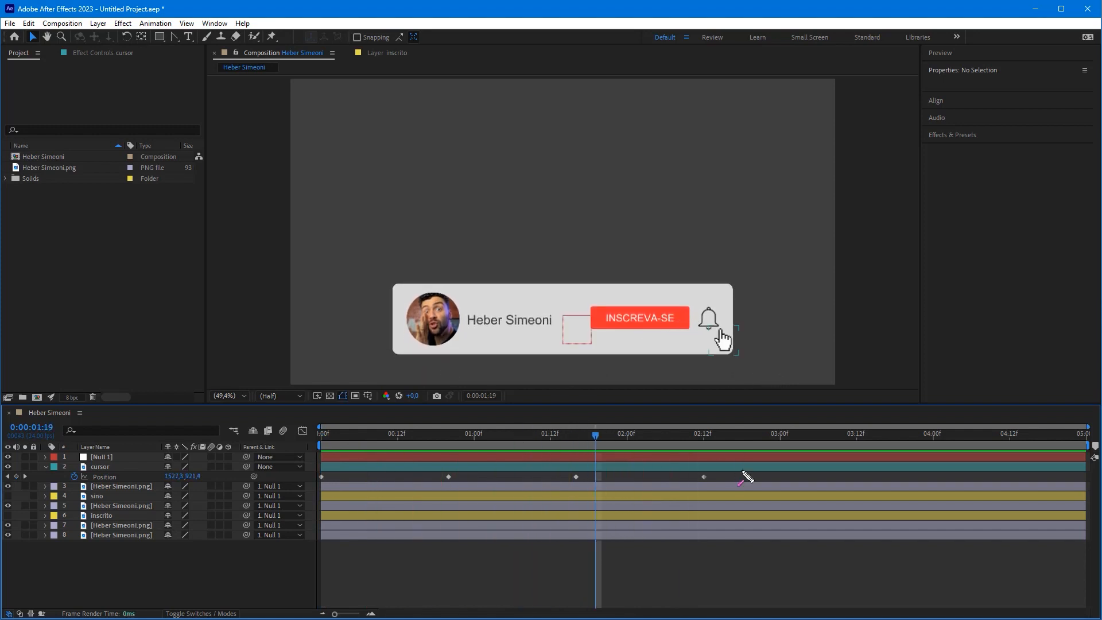
{"action": "left_click", "coordinate": [304, 432]}
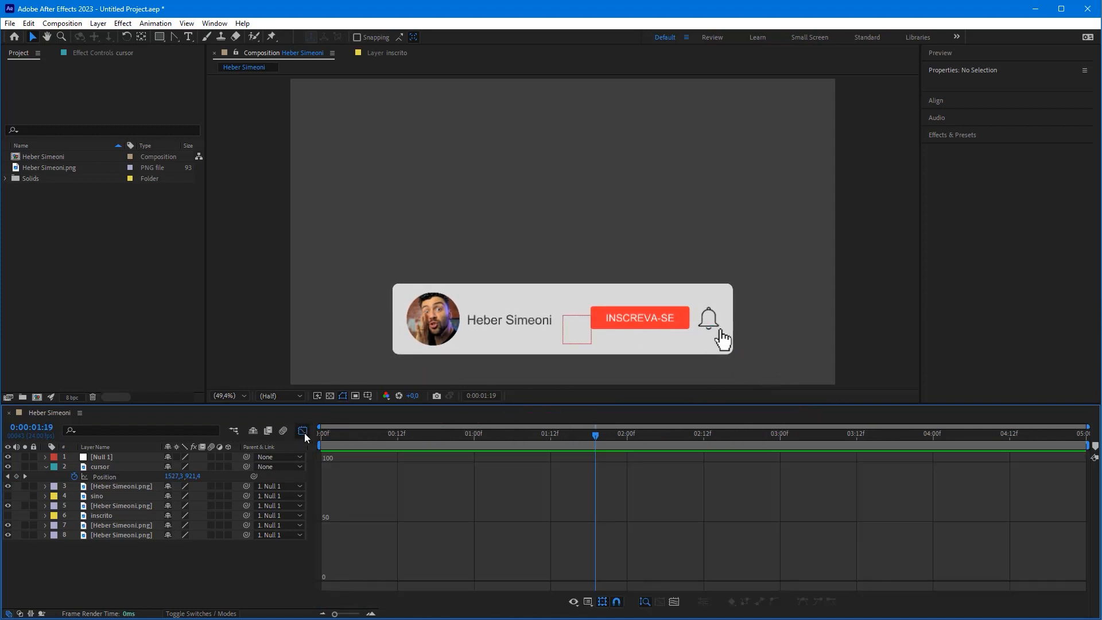
Show the cursor's Position speed graph and drag its speed handles experimentally
{"action": "left_click", "coordinate": [151, 469]}
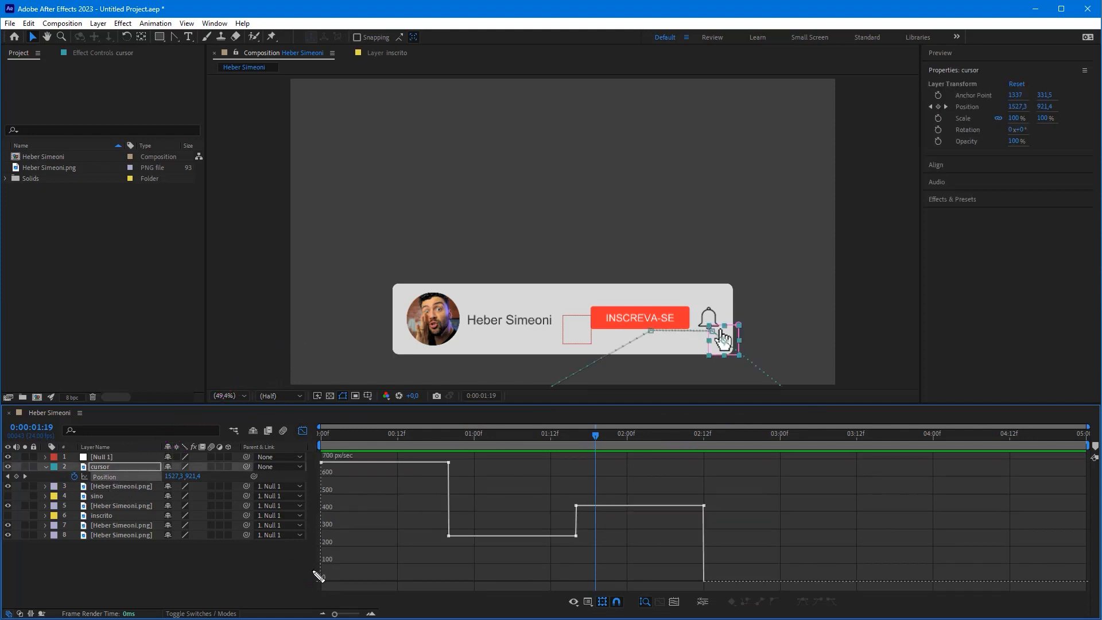
{"action": "mouse_move", "coordinate": [319, 577]}
{"action": "left_mouse_down"}
{"action": "mouse_move", "coordinate": [361, 536]}
{"action": "mouse_move", "coordinate": [377, 470]}
{"action": "left_mouse_up"}
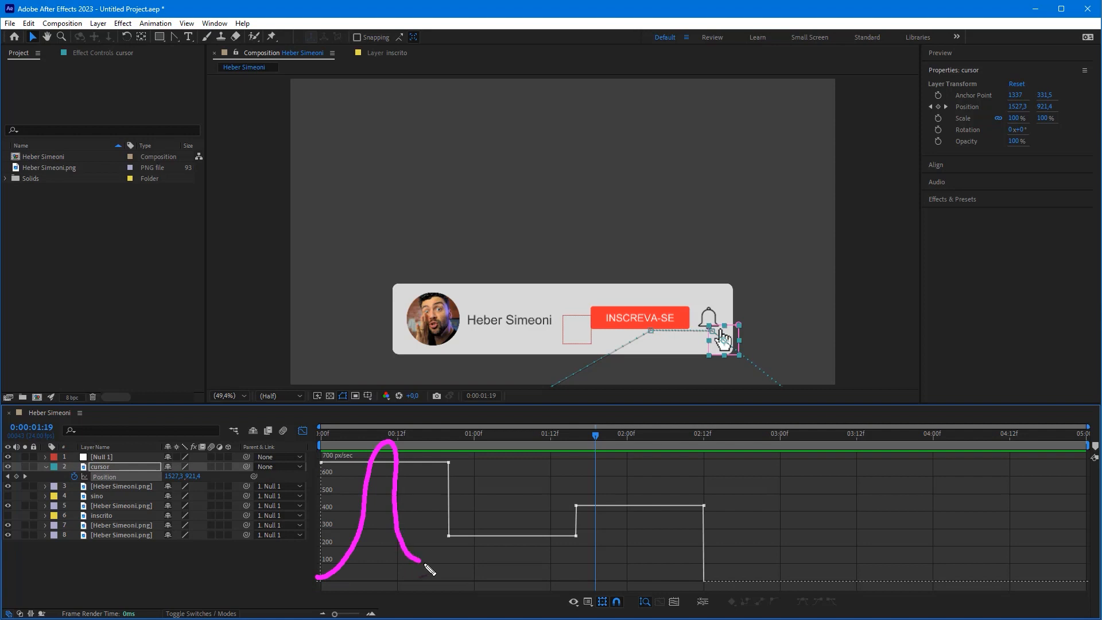
{"action": "mouse_move", "coordinate": [425, 566]}
{"action": "left_mouse_down"}
{"action": "mouse_move", "coordinate": [467, 545]}
{"action": "mouse_move", "coordinate": [502, 443]}
{"action": "left_mouse_up"}
{"action": "mouse_move", "coordinate": [540, 567]}
{"action": "left_mouse_down"}
{"action": "mouse_move", "coordinate": [611, 534]}
{"action": "mouse_move", "coordinate": [704, 449]}
{"action": "mouse_move", "coordinate": [706, 565]}
{"action": "left_mouse_up"}
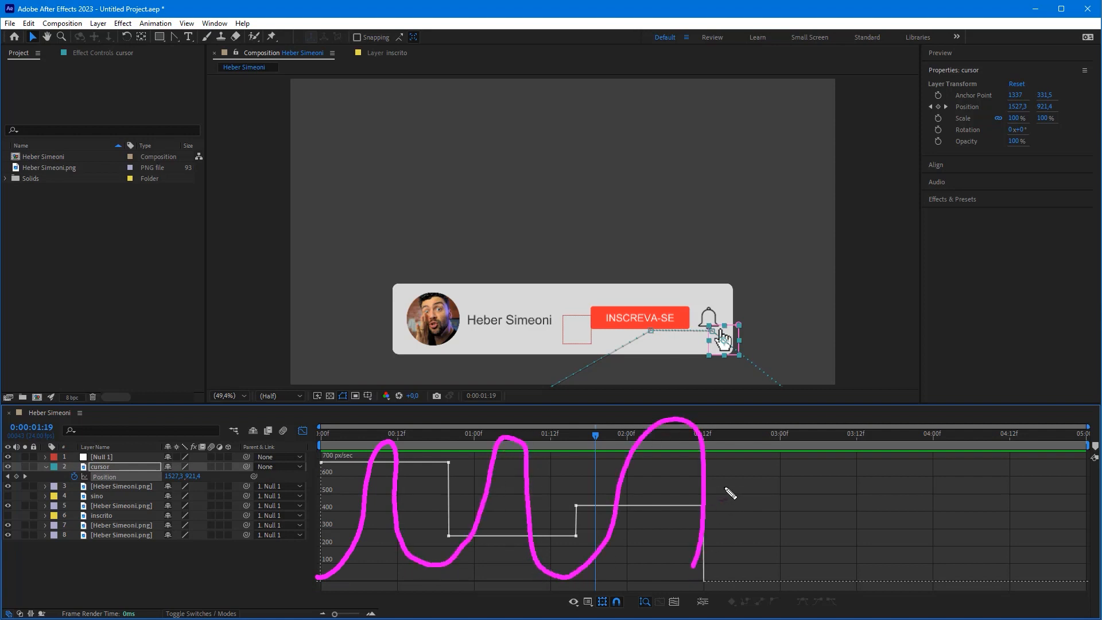
{"action": "key", "text": "e"}
{"action": "mouse_move", "coordinate": [781, 422]}
{"action": "left_mouse_down"}
{"action": "mouse_move", "coordinate": [728, 490]}
{"action": "mouse_move", "coordinate": [690, 587]}
{"action": "mouse_move", "coordinate": [658, 586]}
{"action": "left_mouse_up"}
Try easing the cursor into and out of its 1:00, 2:00 and 2:12 keyframes
{"action": "key", "text": "Escape"}
{"action": "left_click", "coordinate": [704, 505]}
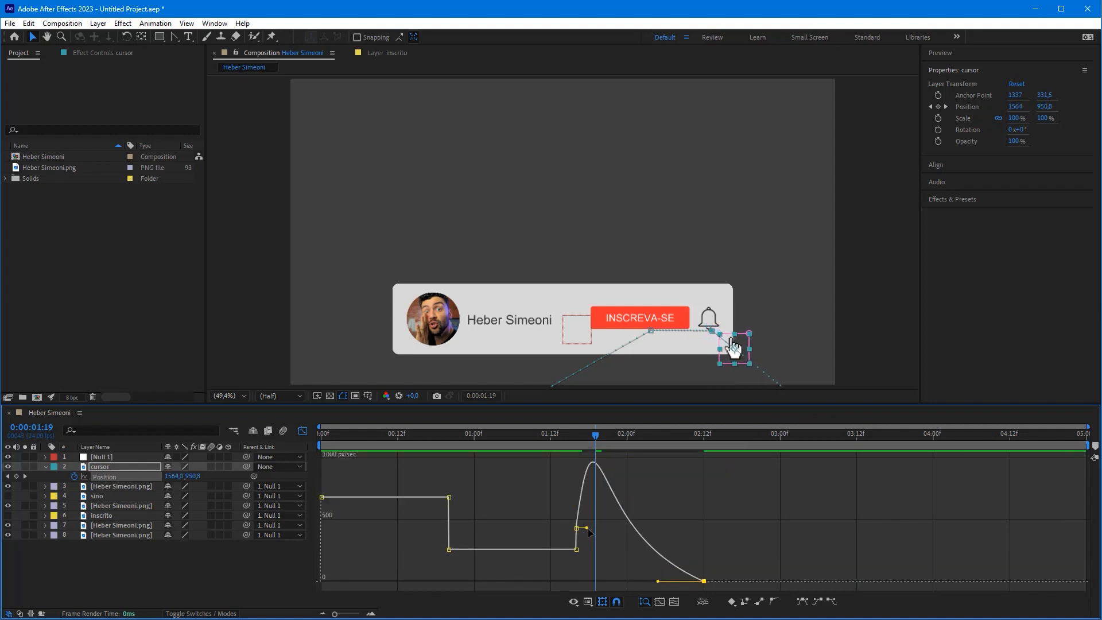
{"action": "left_click_drag", "start_coordinate": [590, 532], "coordinate": [621, 585]}
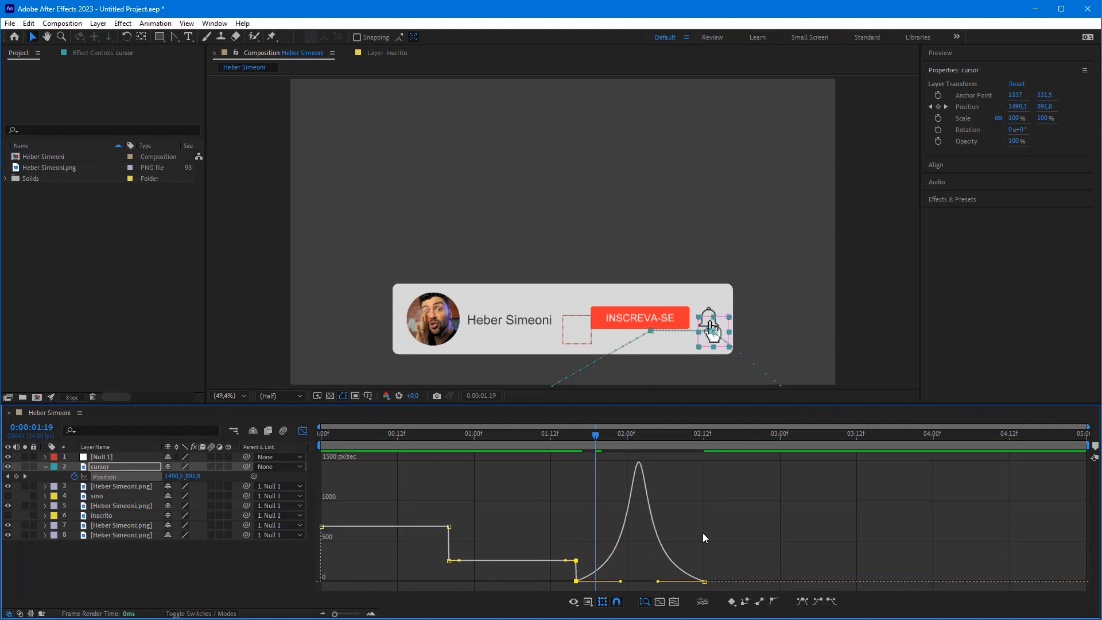
{"action": "left_click_drag", "start_coordinate": [566, 561], "coordinate": [538, 584]}
{"action": "left_click_drag", "start_coordinate": [459, 561], "coordinate": [503, 585]}
{"action": "left_click_drag", "start_coordinate": [433, 527], "coordinate": [401, 585]}
{"action": "key", "text": "ctrl+z"}
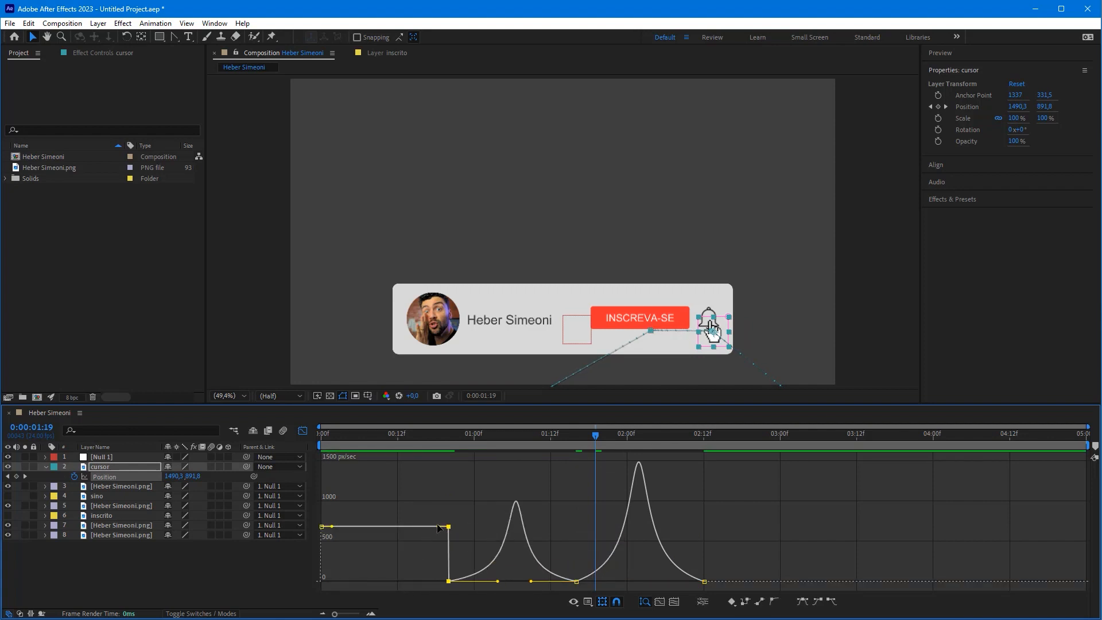
{"action": "left_click_drag", "start_coordinate": [448, 526], "coordinate": [391, 581]}
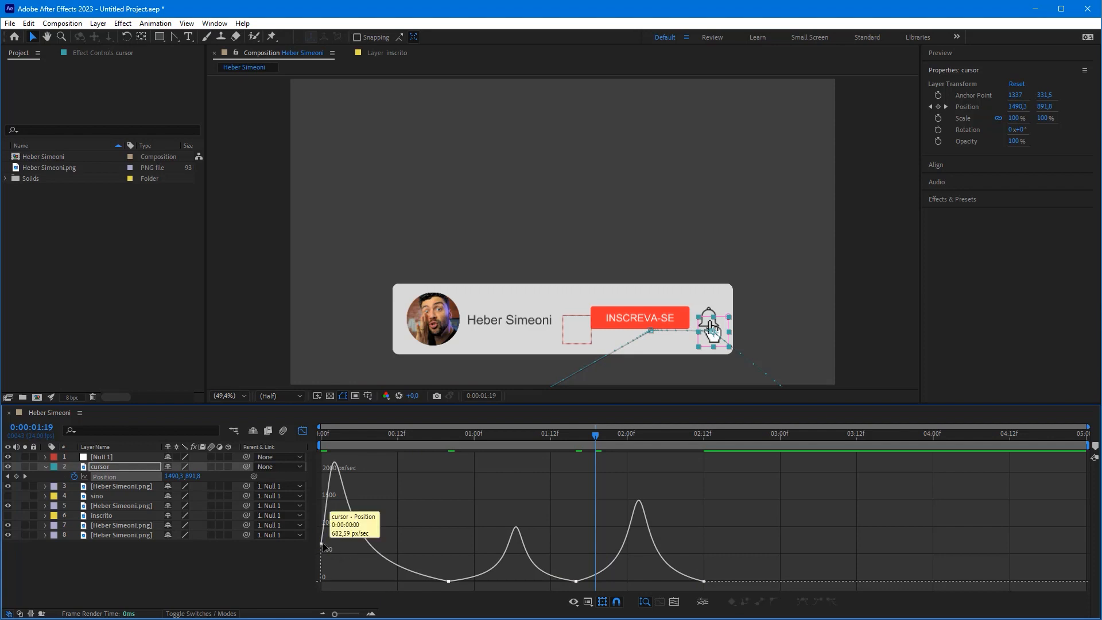
{"action": "left_click_drag", "start_coordinate": [325, 547], "coordinate": [385, 581]}
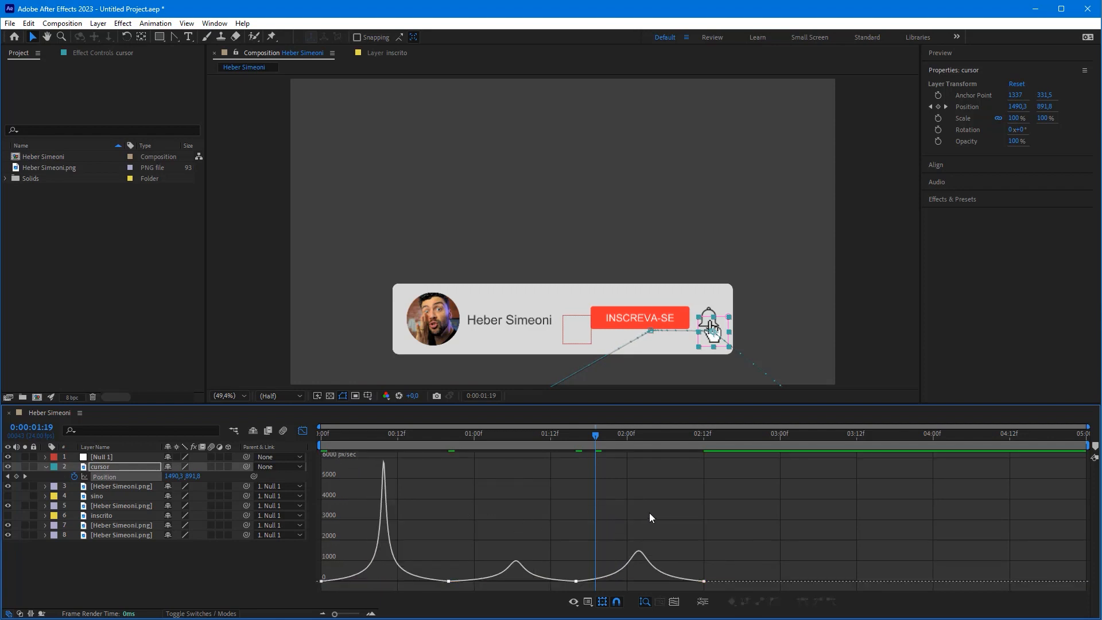
Revert the cursor's speed to linear and return to the keyframe view
{"action": "key", "text": "ctrl+z"}
{"action": "key", "text": "ctrl+z"}
{"action": "key", "text": "ctrl+z"}
{"action": "key", "text": "ctrl+z"}
{"action": "key", "text": "ctrl+z"}
{"action": "key", "text": "ctrl+z"}
{"action": "key", "text": "ctrl+z"}
{"action": "key", "text": "ctrl+z"}
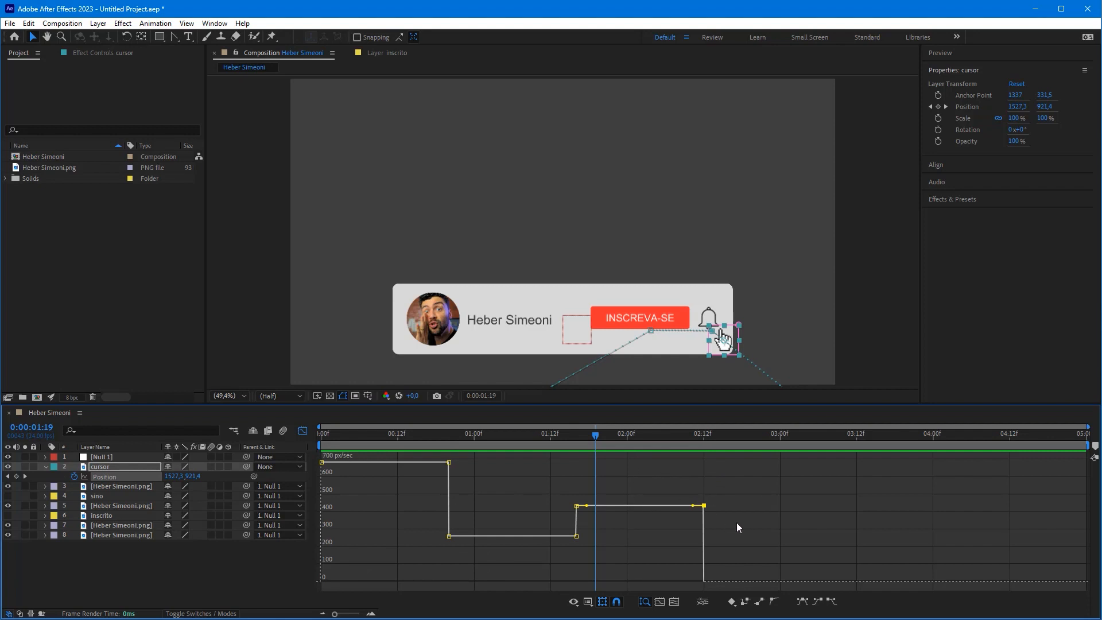
{"action": "key", "text": "shift+F3"}
{"action": "left_click_drag", "start_coordinate": [363, 360], "coordinate": [308, 435]}
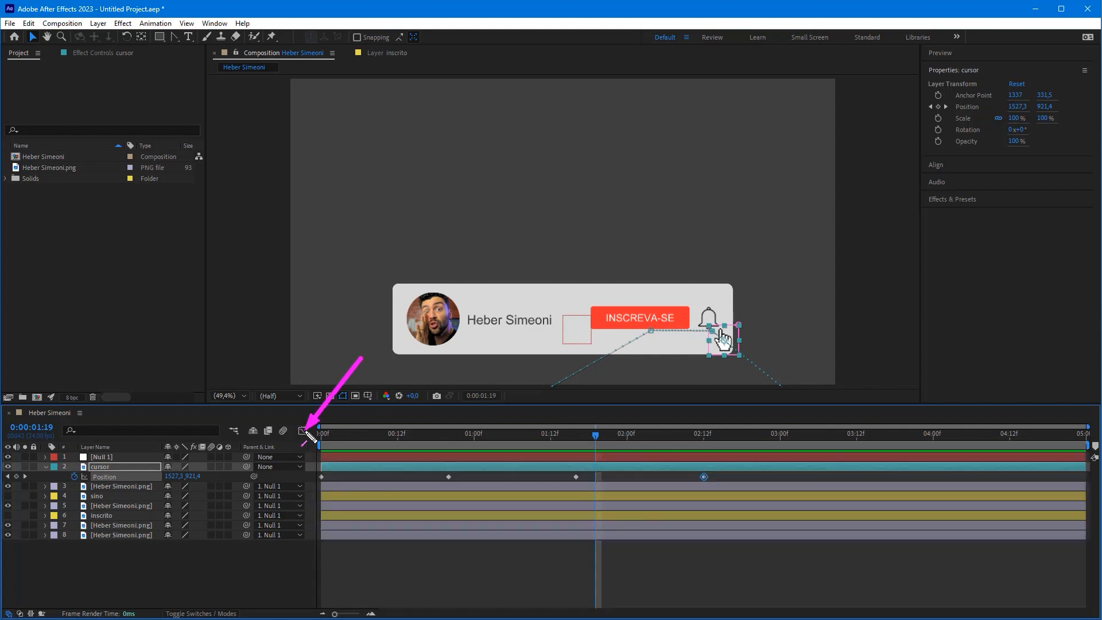
Give the four cursor Position keyframes 80% incoming and outgoing influence via Keyframe Velocity
{"action": "left_click_drag", "start_coordinate": [731, 474], "coordinate": [347, 497]}
{"action": "right_click", "coordinate": [448, 475]}
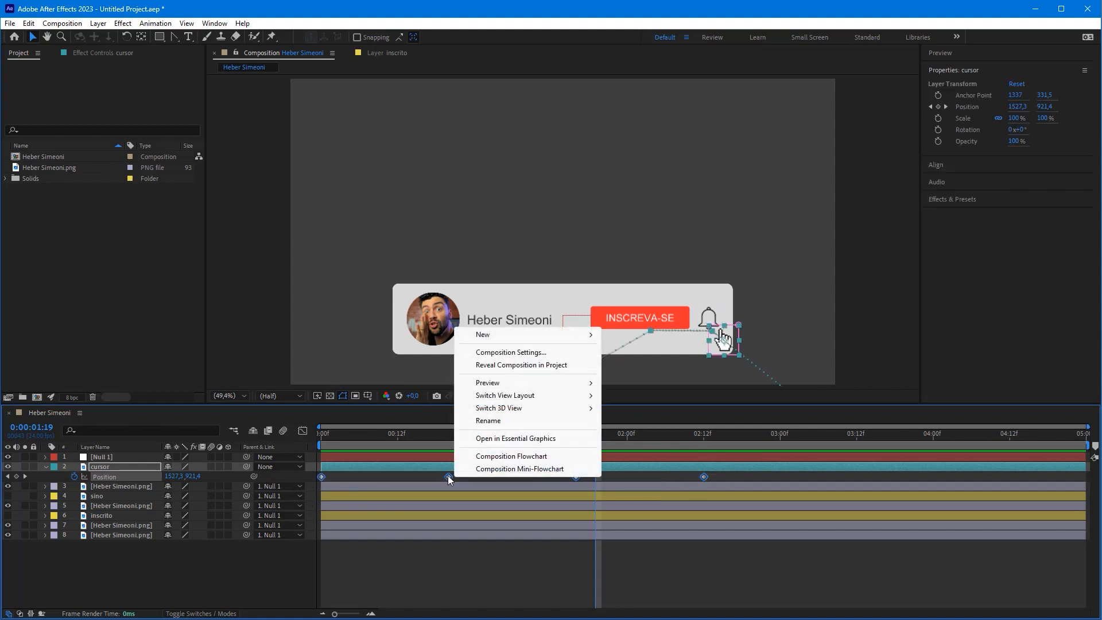
{"action": "right_click", "coordinate": [448, 477]}
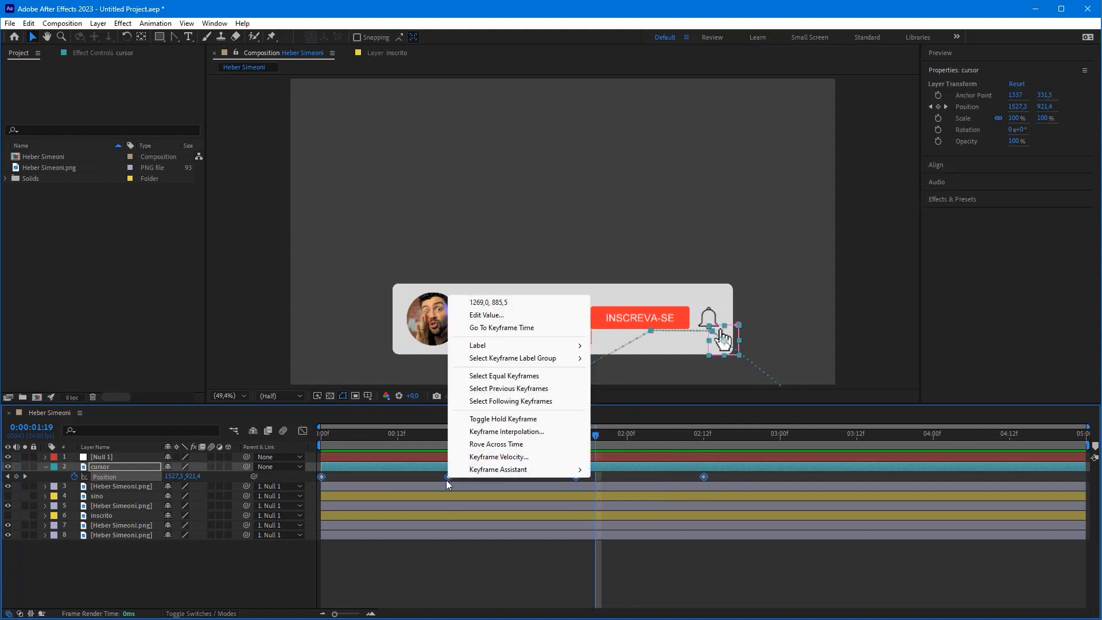
{"action": "left_click", "coordinate": [510, 457]}
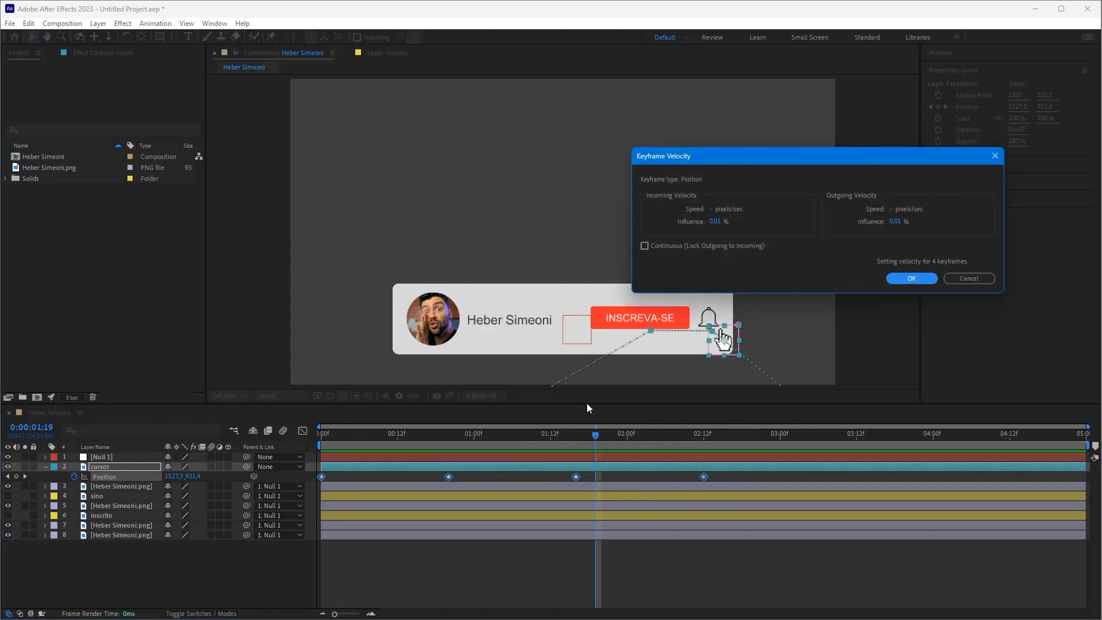
{"action": "left_click", "coordinate": [715, 221]}
{"action": "type", "text": "80"}
{"action": "key", "text": "Tab"}
{"action": "type", "text": "80"}
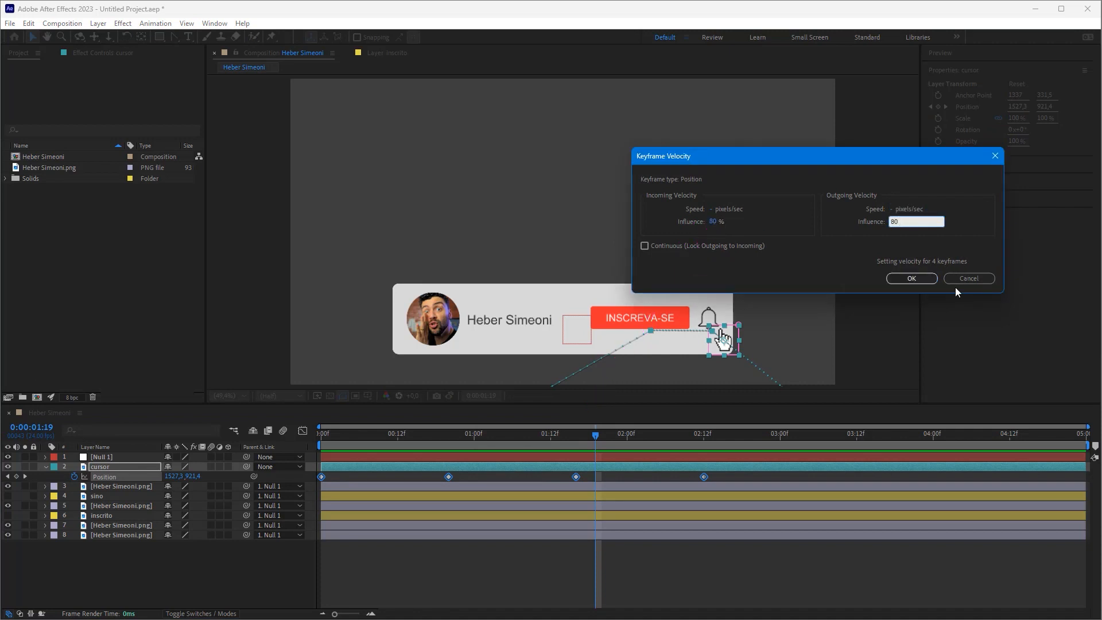
{"action": "left_click", "coordinate": [917, 279]}
{"action": "key", "text": "shift+F3"}
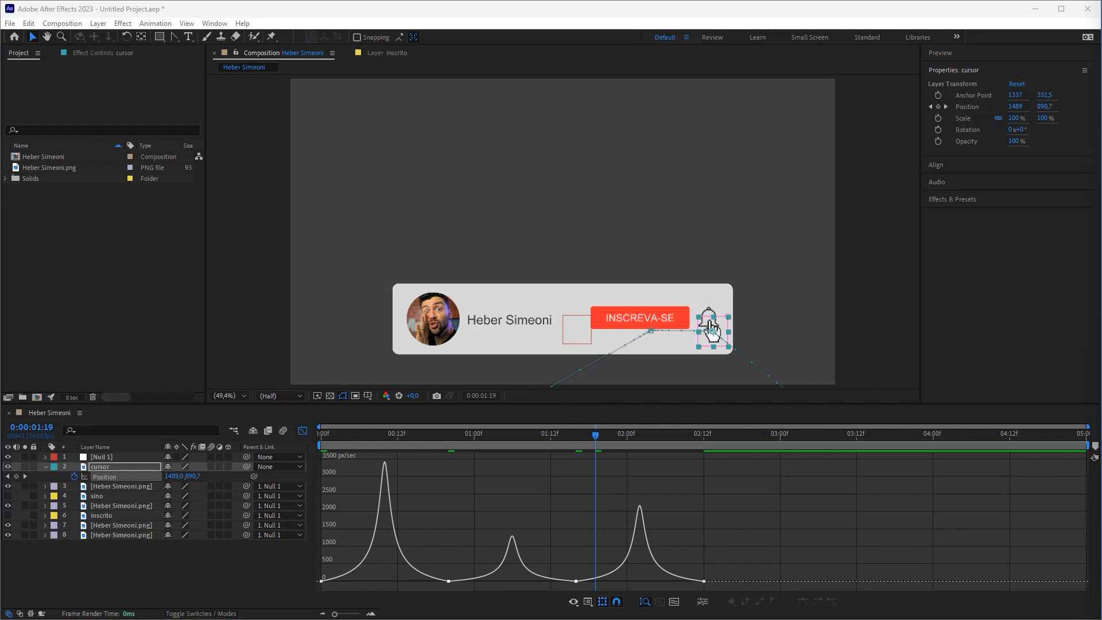
Return to the keyframe view and preview the eased cursor motion from the start
{"action": "left_click_drag", "start_coordinate": [591, 432], "coordinate": [469, 434]}
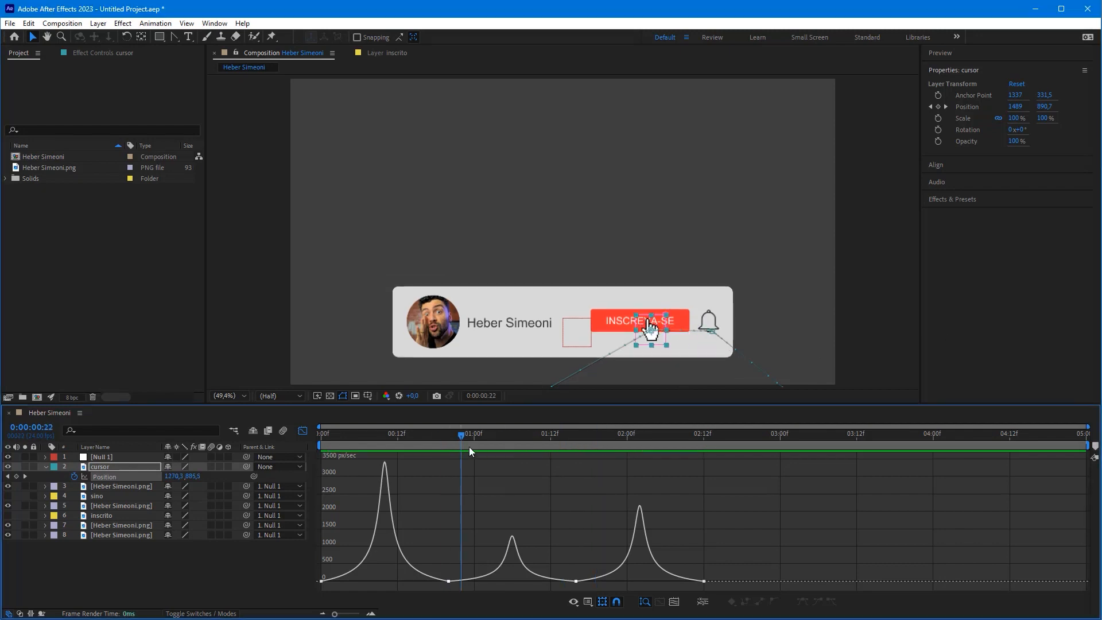
{"action": "key", "text": "shift+F3"}
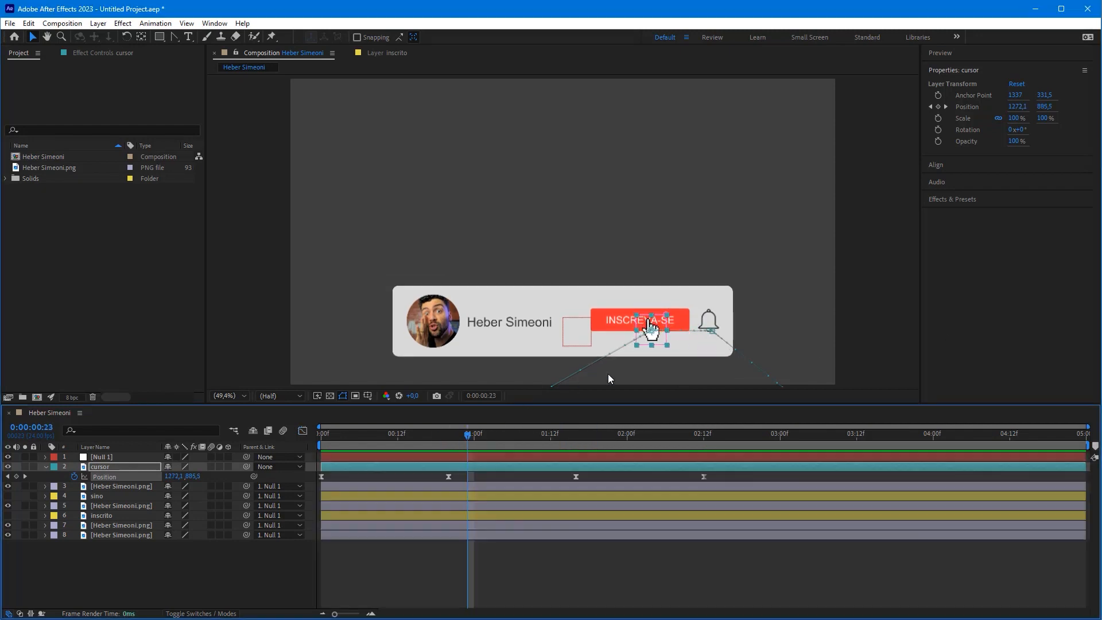
{"action": "left_click_drag", "start_coordinate": [450, 438], "coordinate": [319, 439]}
{"action": "left_click", "coordinate": [457, 547]}
{"action": "key", "text": "space"}
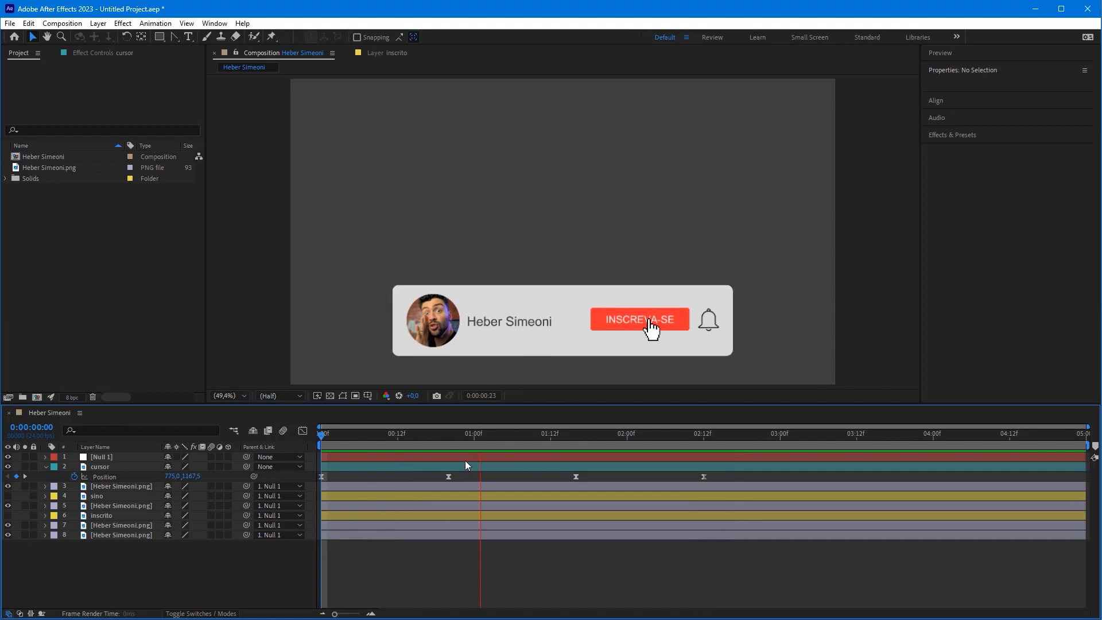
{"action": "key", "text": "space"}
Expand Null 1's transform properties and add a Position keyframe at 2:12
{"action": "left_click", "coordinate": [113, 457]}
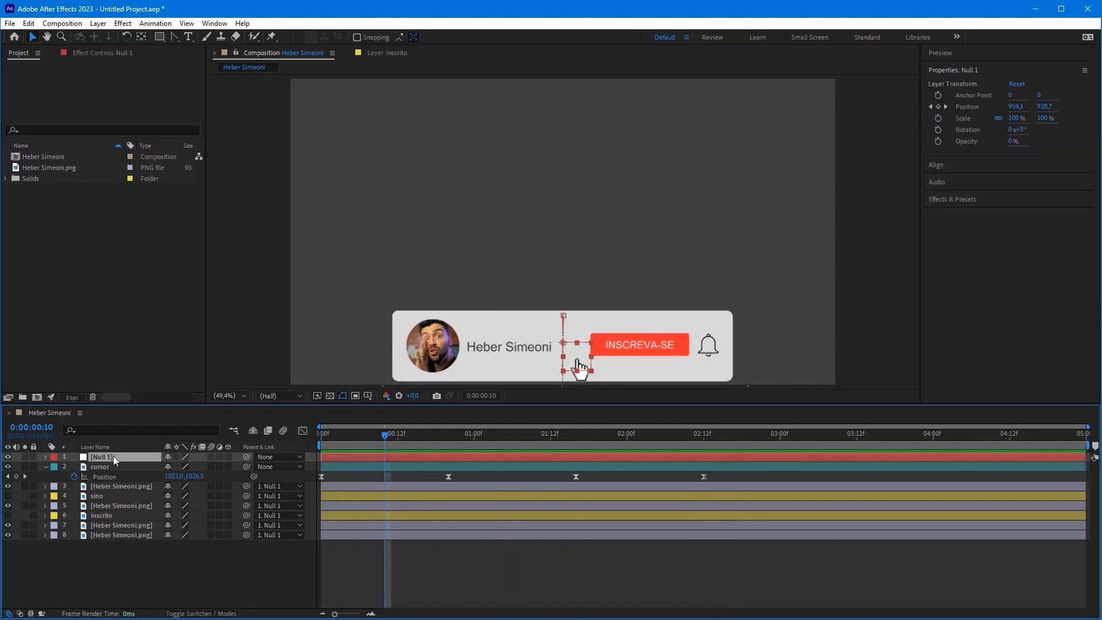
{"action": "left_click", "coordinate": [46, 457]}
{"action": "left_click", "coordinate": [640, 438]}
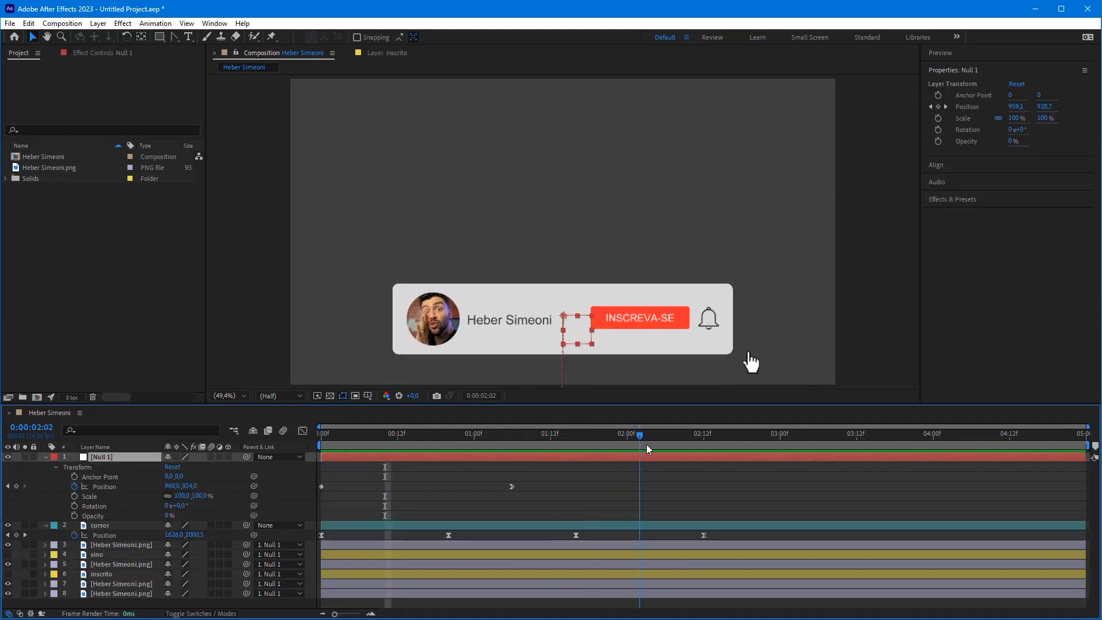
{"action": "left_click", "coordinate": [705, 445]}
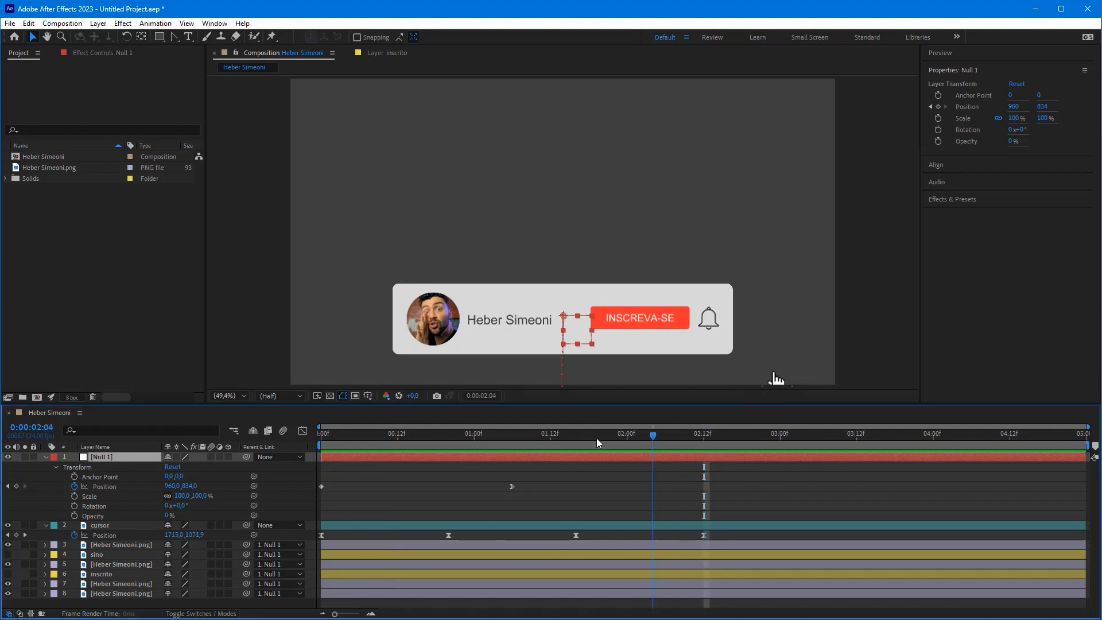
{"action": "left_click", "coordinate": [655, 469]}
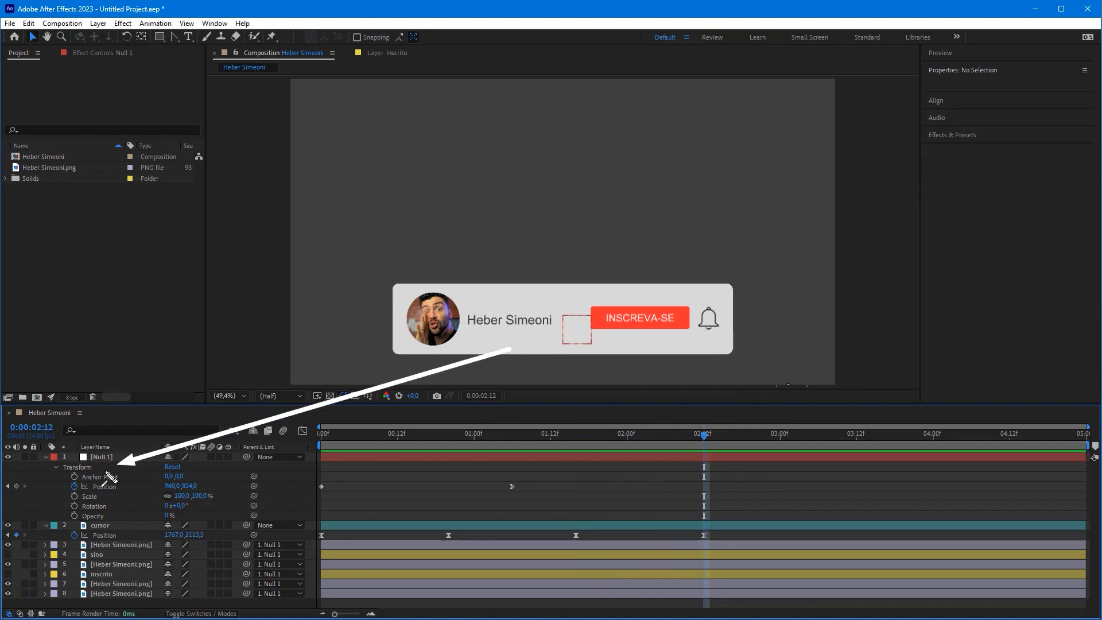
{"action": "left_click", "coordinate": [16, 486]}
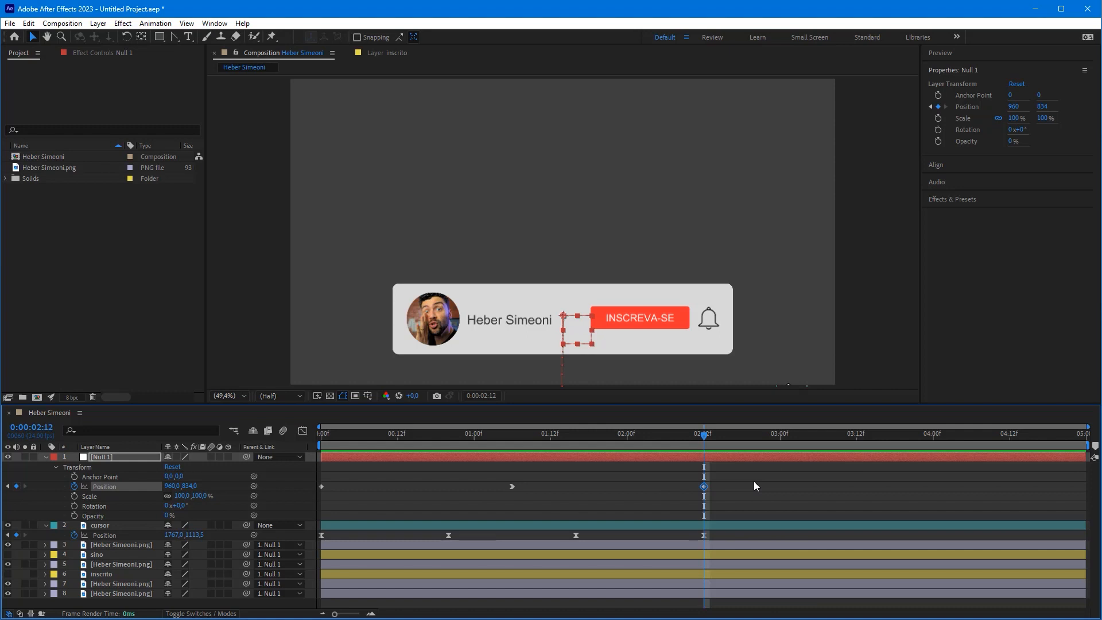
Paste the off-screen Position keyframe at 3:08 and show Null 1's speed graph
{"action": "key", "text": "shift+Page_Down"}
{"action": "key", "text": "shift+Page_Down"}
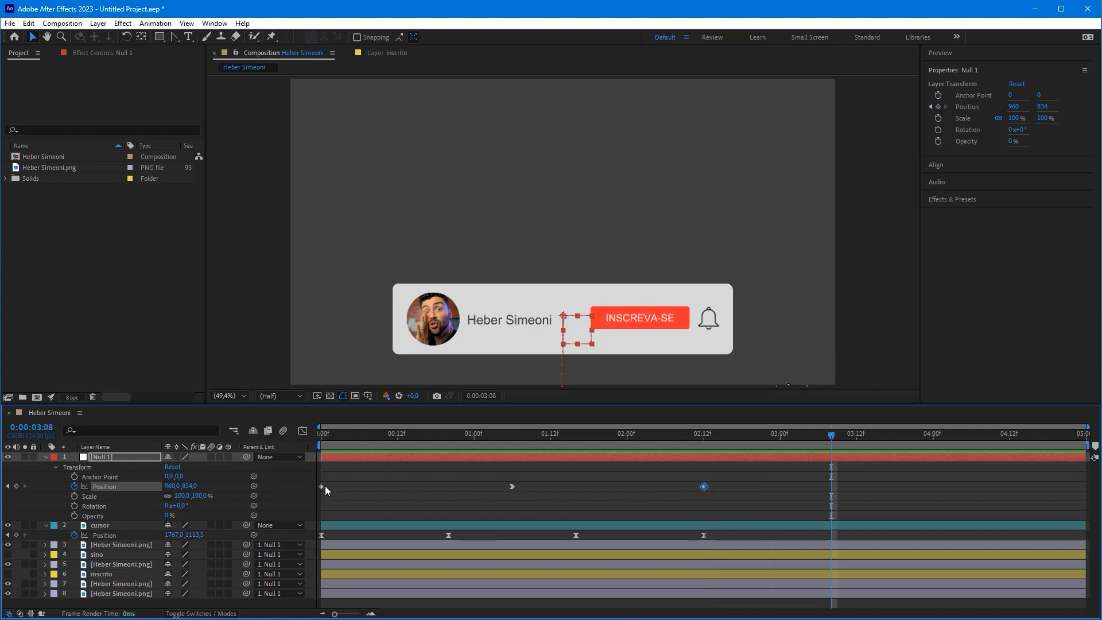
{"action": "key", "text": "ctrl+v"}
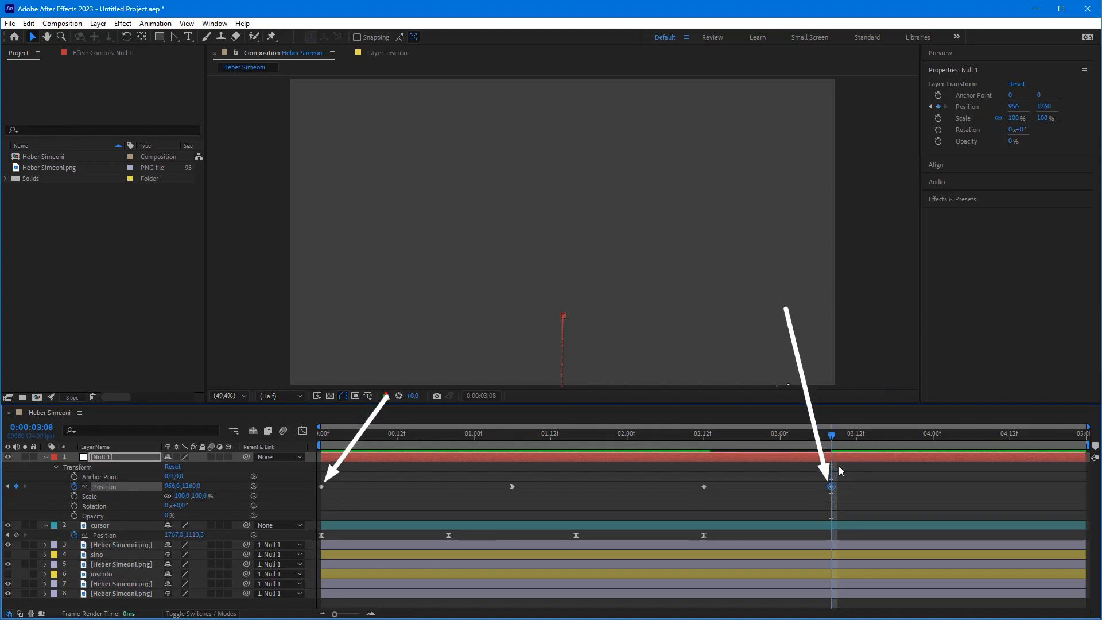
{"action": "left_click", "coordinate": [302, 432]}
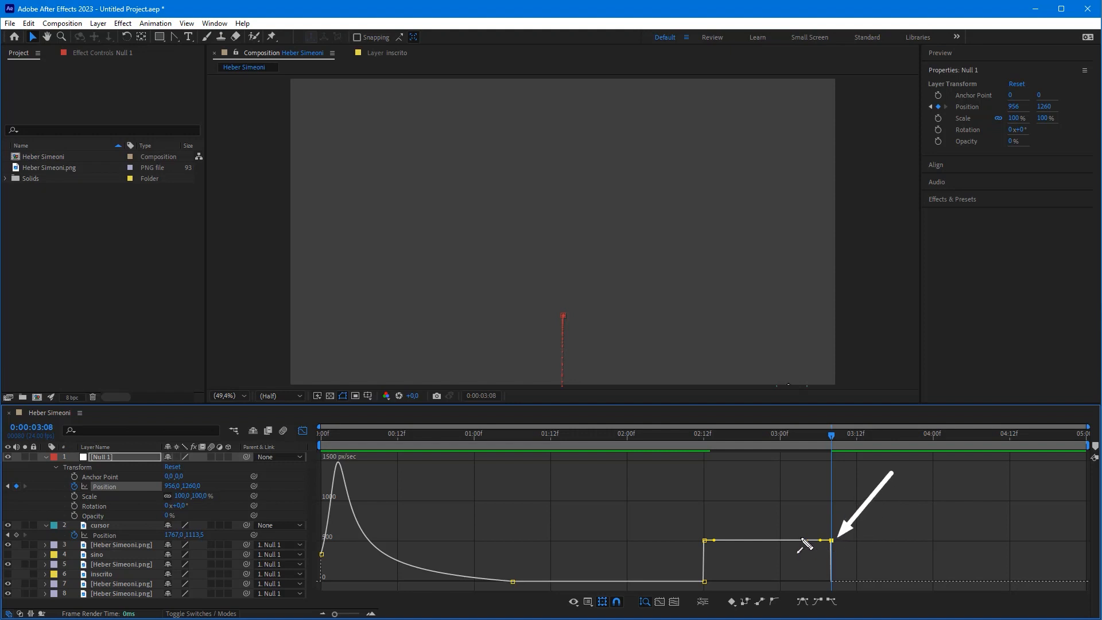
Drag the 2:12 outgoing speed handle to zero and preview the banner's exit
{"action": "left_click_drag", "start_coordinate": [715, 541], "coordinate": [767, 581]}
{"action": "left_click", "coordinate": [654, 437]}
{"action": "key", "text": "space"}
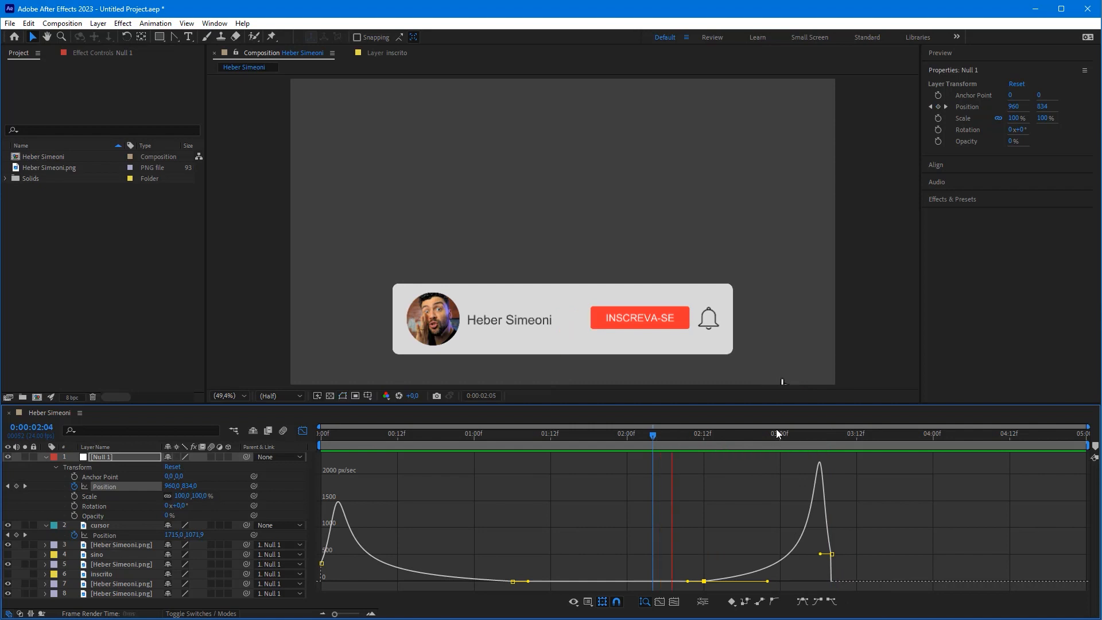
{"action": "left_click_drag", "start_coordinate": [653, 436], "coordinate": [518, 436]}
{"action": "key", "text": "space"}
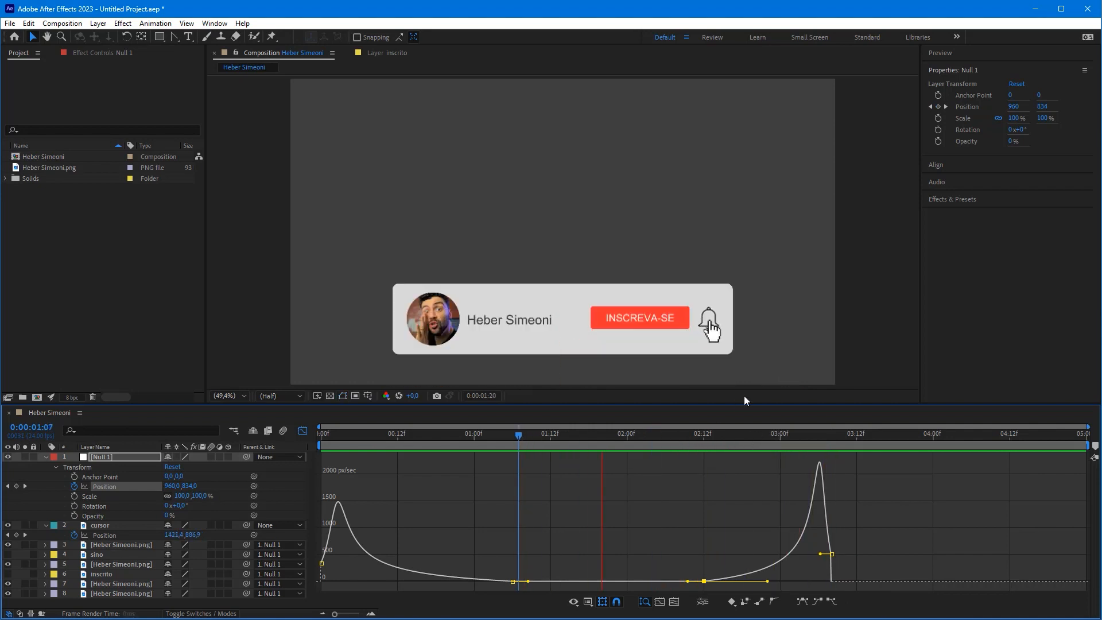
{"action": "key", "text": "space"}
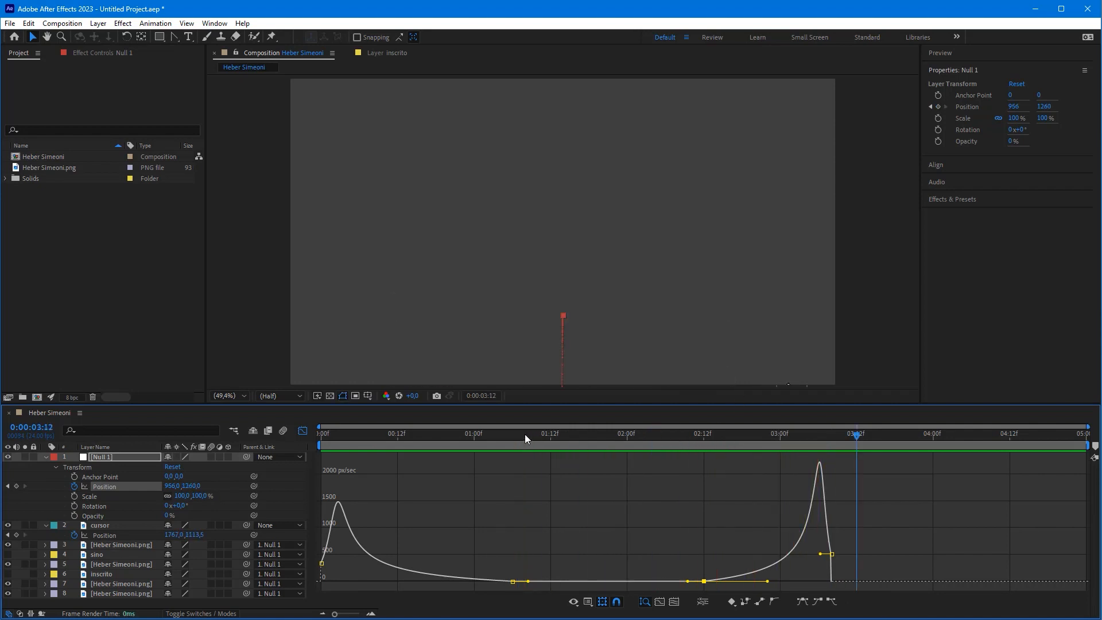
{"action": "left_click_drag", "start_coordinate": [511, 436], "coordinate": [320, 436]}
{"action": "key", "text": "shift+F3"}
Move Null 1's two exit Position keyframes about nine frames earlier
{"action": "left_click_drag", "start_coordinate": [705, 439], "coordinate": [640, 440]}
{"action": "left_click", "coordinate": [660, 477]}
{"action": "left_click_drag", "start_coordinate": [690, 474], "coordinate": [838, 511]}
{"action": "left_click_drag", "start_coordinate": [705, 487], "coordinate": [649, 488]}
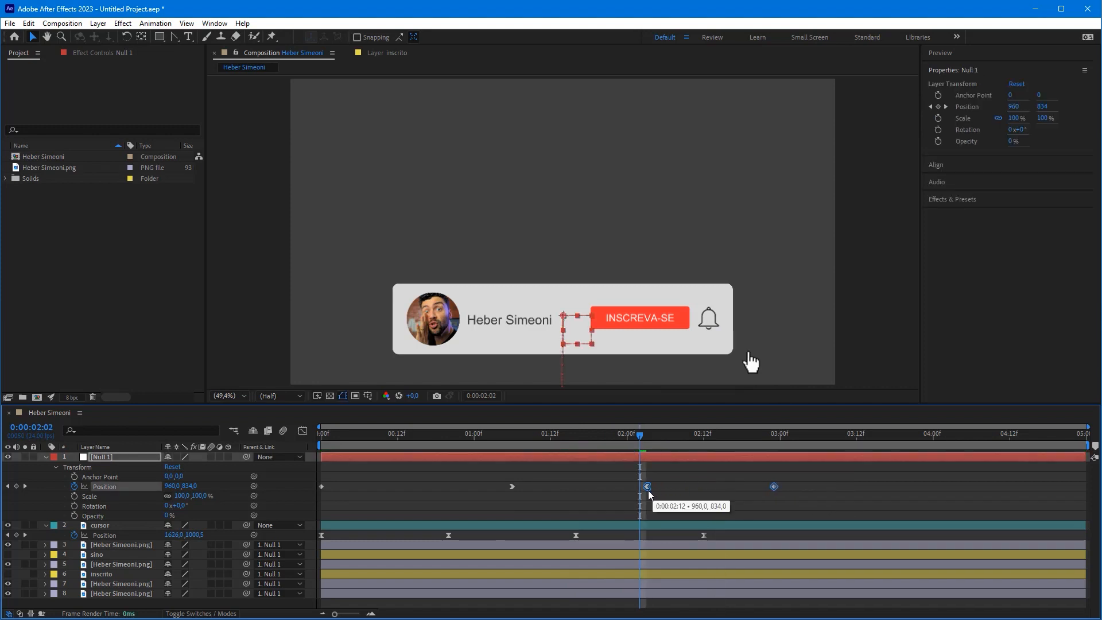
Shift Null 1's two exit keyframes two more frames earlier and preview from 1:07
{"action": "left_click", "coordinate": [513, 441]}
{"action": "key", "text": "space"}
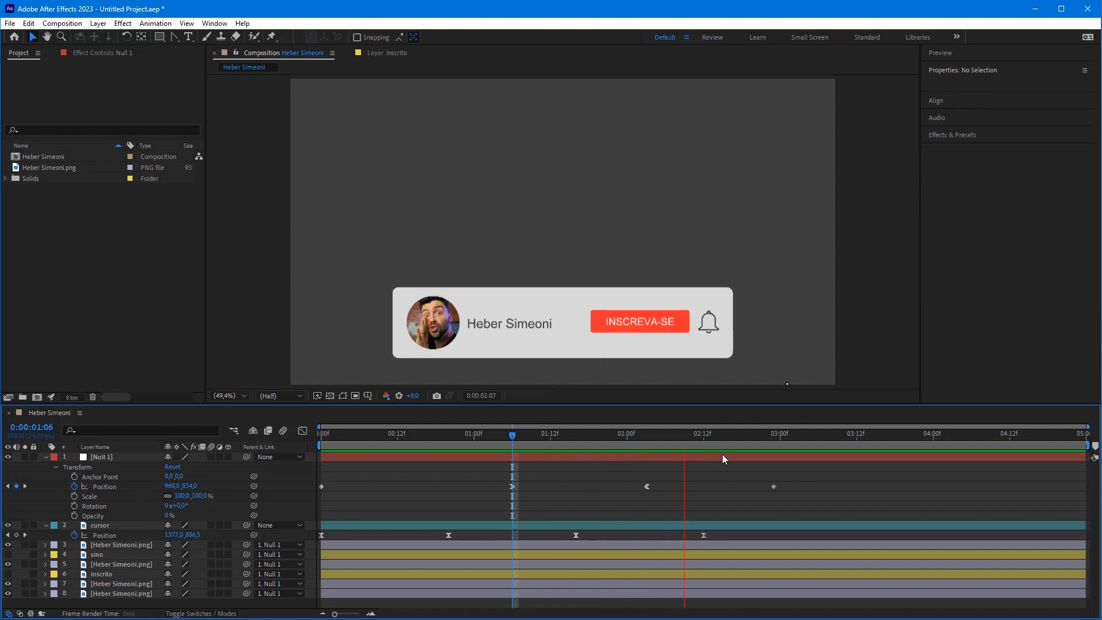
{"action": "key", "text": "space"}
{"action": "left_click", "coordinate": [639, 487]}
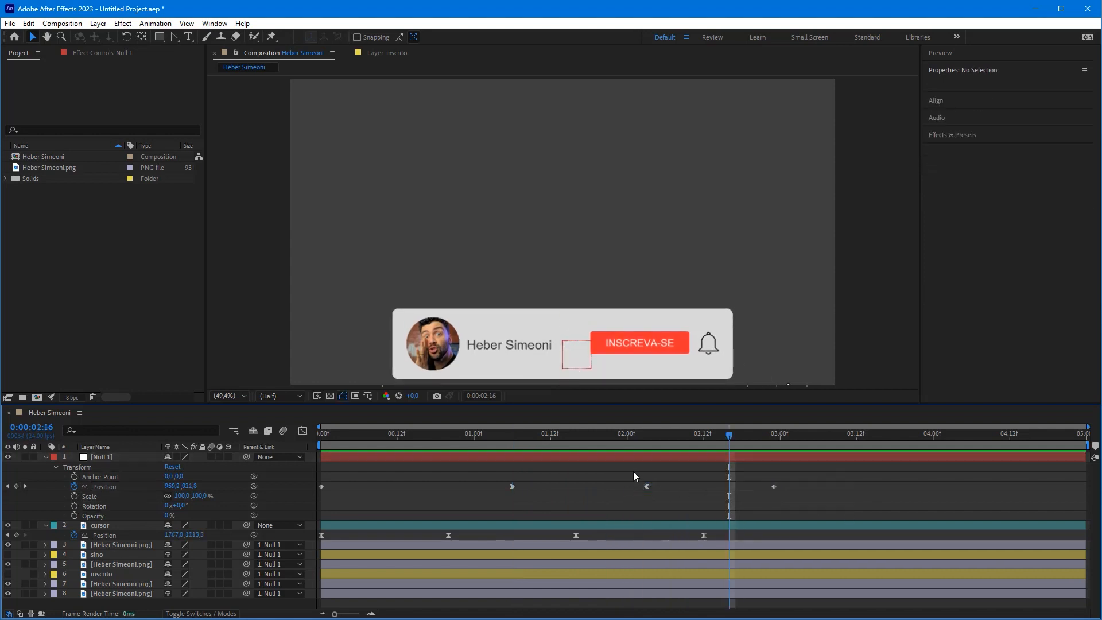
{"action": "mouse_move", "coordinate": [633, 471]}
{"action": "left_mouse_down"}
{"action": "mouse_move", "coordinate": [779, 505]}
{"action": "mouse_move", "coordinate": [620, 487]}
{"action": "left_mouse_up"}
{"action": "left_click", "coordinate": [519, 440]}
{"action": "left_click", "coordinate": [697, 491]}
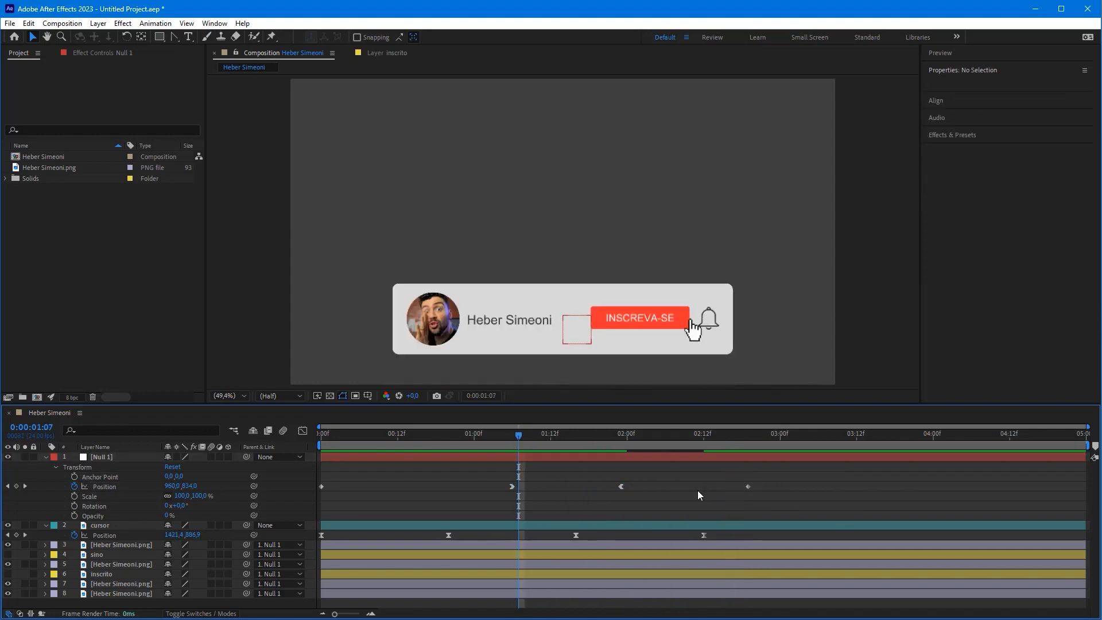
{"action": "key", "text": "space"}
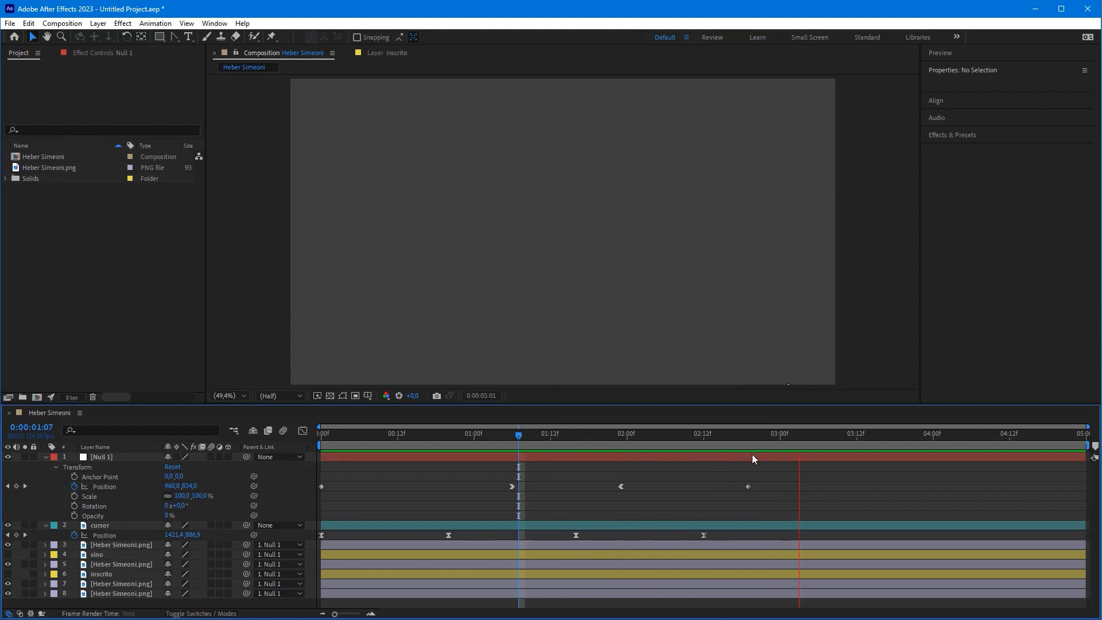
{"action": "key", "text": "space"}
At 02:12, move the cursor graphic slightly down and right in the Composition viewer
{"action": "mouse_move", "coordinate": [865, 271]}
{"action": "left_mouse_down"}
{"action": "mouse_move", "coordinate": [810, 383]}
{"action": "mouse_move", "coordinate": [799, 381]}
{"action": "mouse_move", "coordinate": [721, 486]}
{"action": "left_mouse_up"}
{"action": "key", "text": "Escape"}
{"action": "left_click_drag", "start_coordinate": [729, 442], "coordinate": [702, 442]}
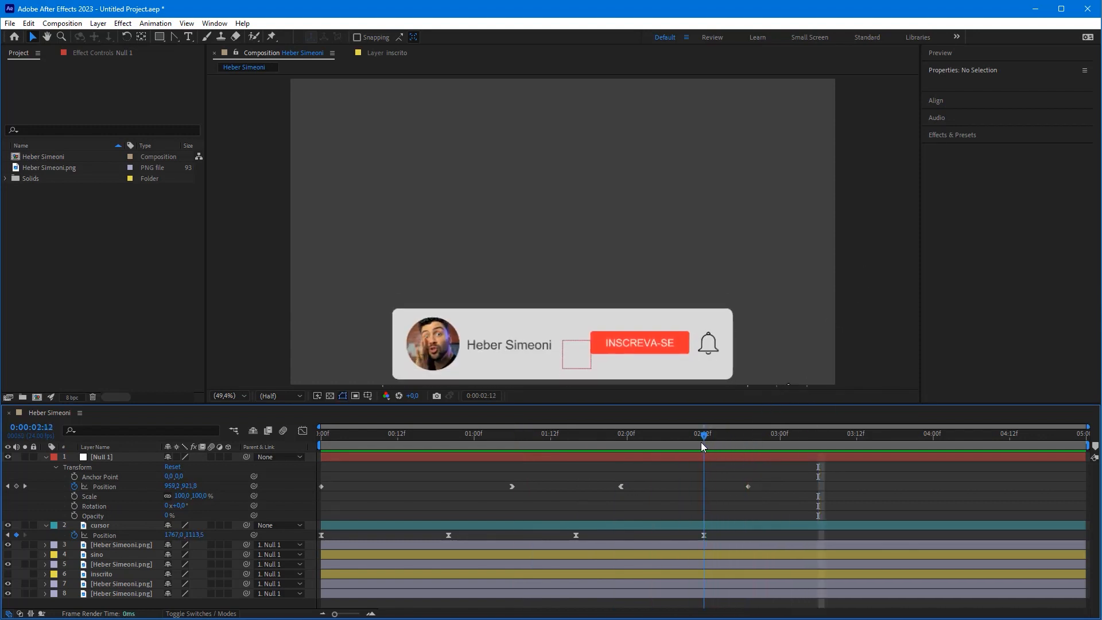
{"action": "left_click_drag", "start_coordinate": [791, 439], "coordinate": [711, 535]}
{"action": "key", "text": "Escape"}
{"action": "left_click", "coordinate": [722, 526]}
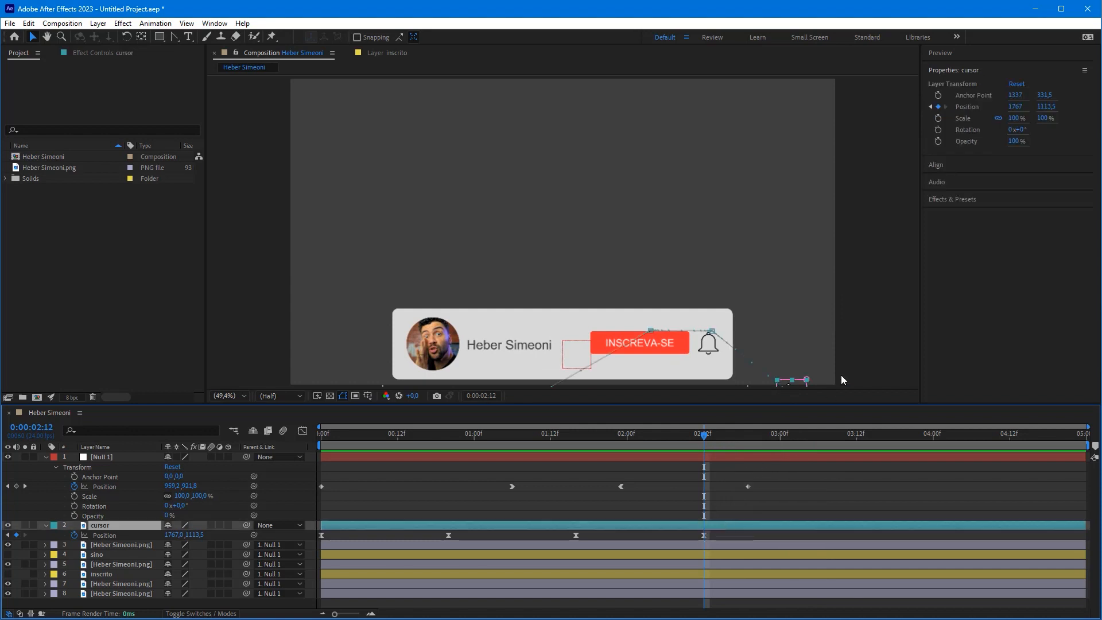
{"action": "mouse_move", "coordinate": [817, 386]}
{"action": "left_mouse_down"}
{"action": "mouse_move", "coordinate": [812, 304]}
{"action": "mouse_move", "coordinate": [803, 344]}
{"action": "left_mouse_up"}
{"action": "left_click", "coordinate": [721, 450]}
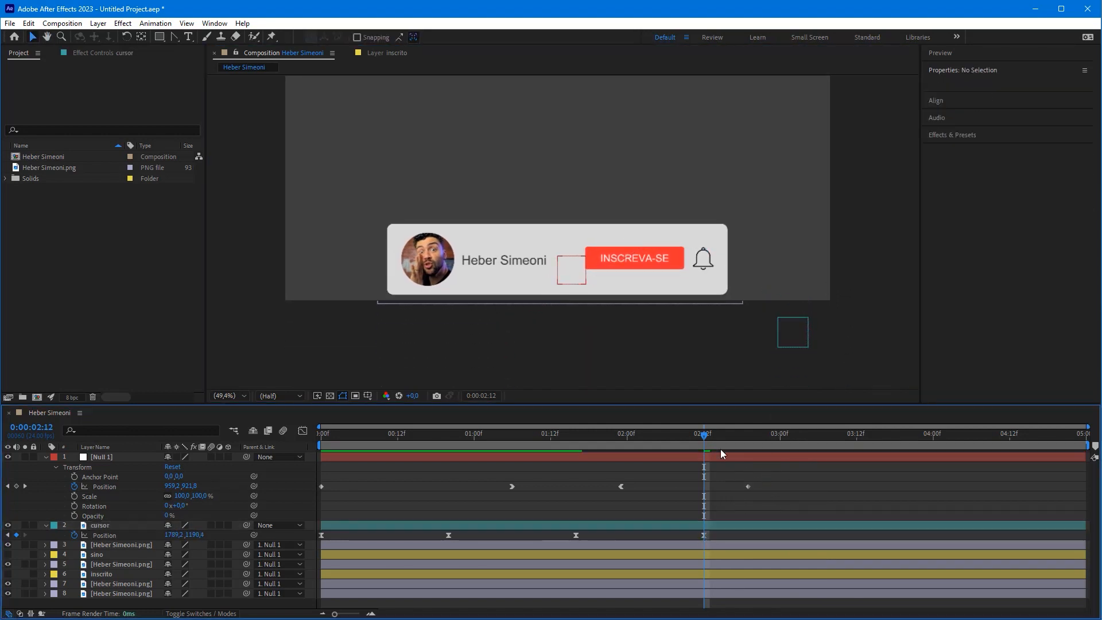
{"action": "left_click_drag", "start_coordinate": [707, 439], "coordinate": [319, 454]}
Replay the banner animation from frame 0
{"action": "key", "text": "space"}
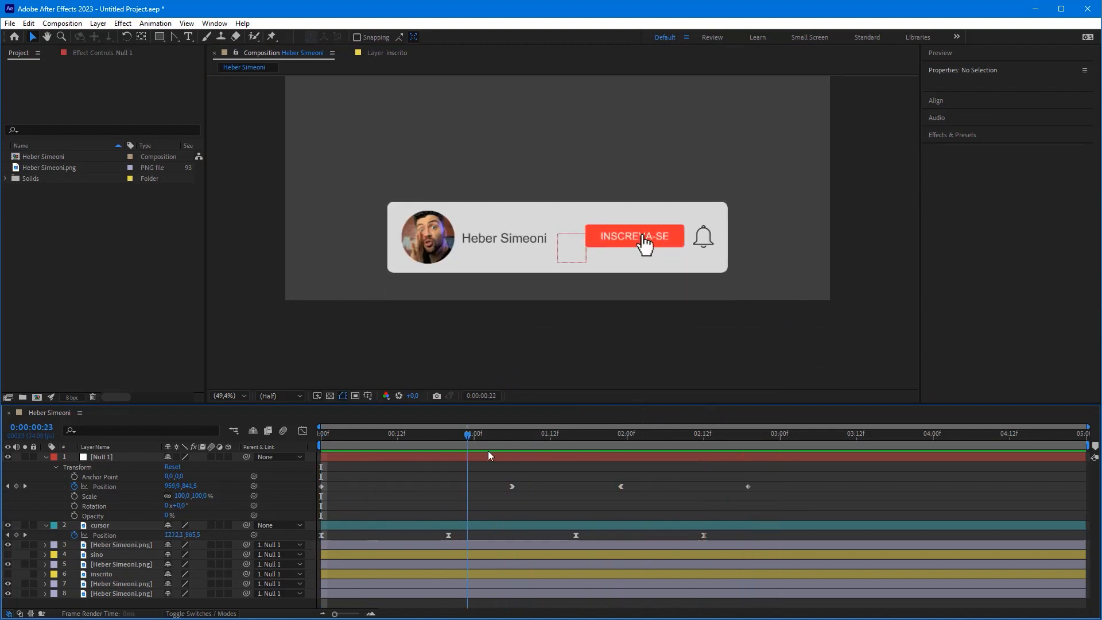
{"action": "left_click", "coordinate": [367, 457]}
{"action": "key", "text": "space"}
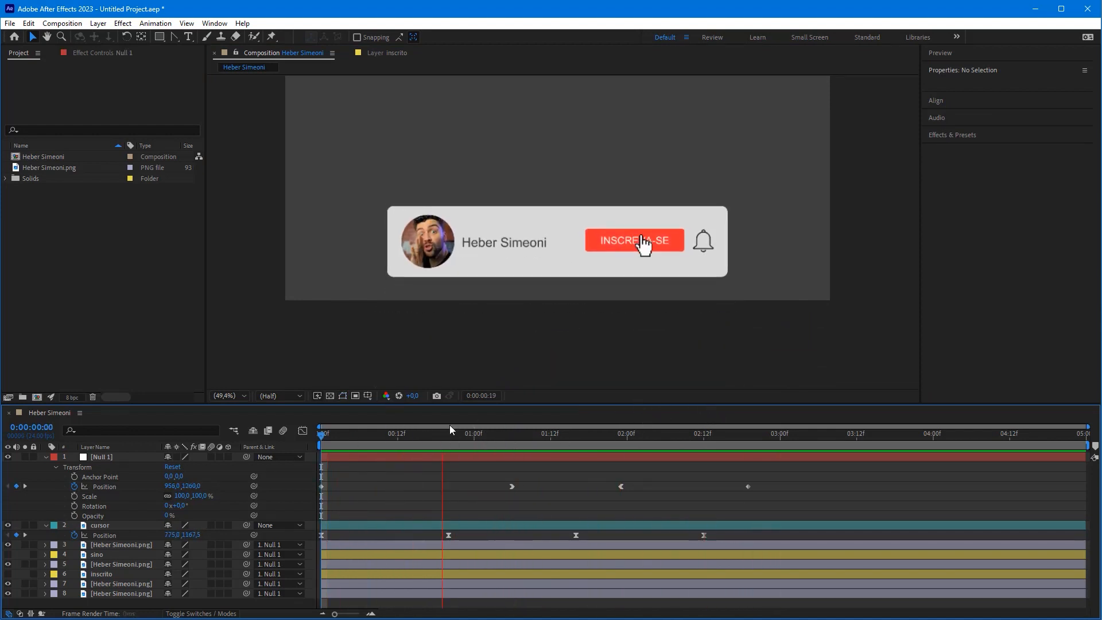
{"action": "key", "text": "space"}
{"action": "key", "text": "space"}
{"action": "key", "text": "space"}
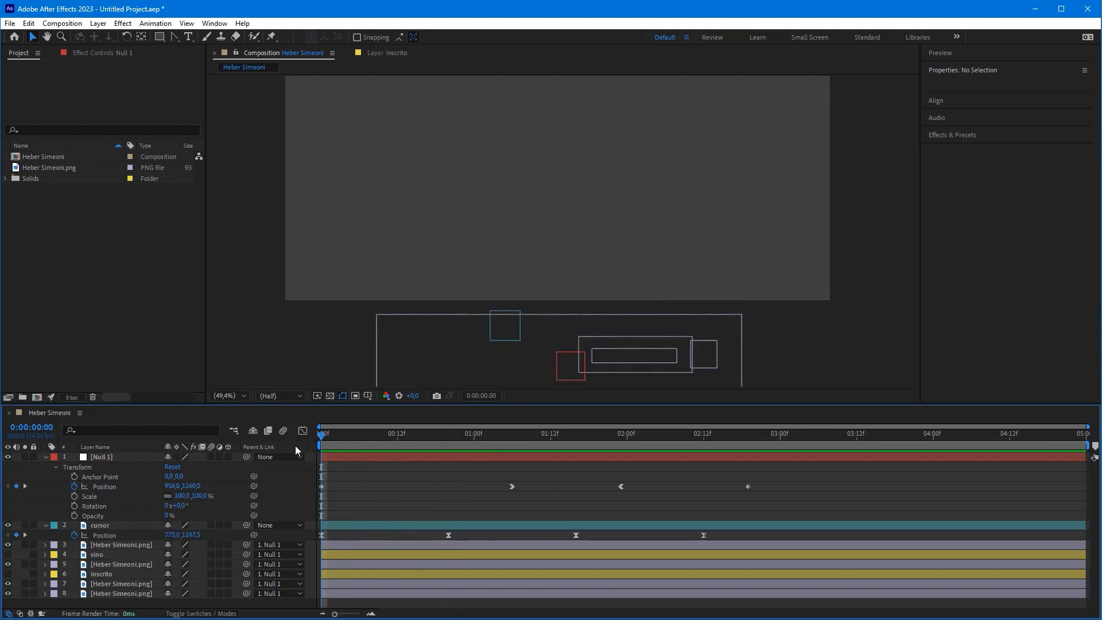
{"action": "key", "text": "space"}
{"action": "key", "text": "space"}
Slide the cursor layer so it starts at frame 10, then preview from the start
{"action": "mouse_move", "coordinate": [264, 404]}
{"action": "left_mouse_down"}
{"action": "mouse_move", "coordinate": [106, 537]}
{"action": "mouse_move", "coordinate": [361, 509]}
{"action": "mouse_move", "coordinate": [370, 526]}
{"action": "mouse_move", "coordinate": [430, 526]}
{"action": "left_mouse_up"}
{"action": "left_click", "coordinate": [372, 526]}
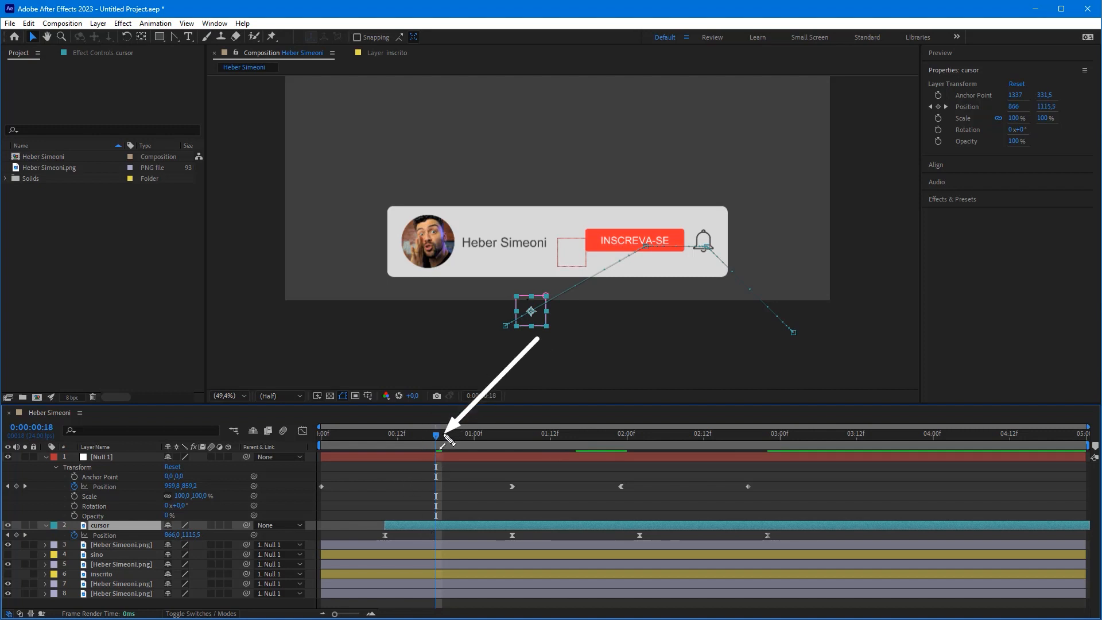
{"action": "left_click", "coordinate": [380, 440]}
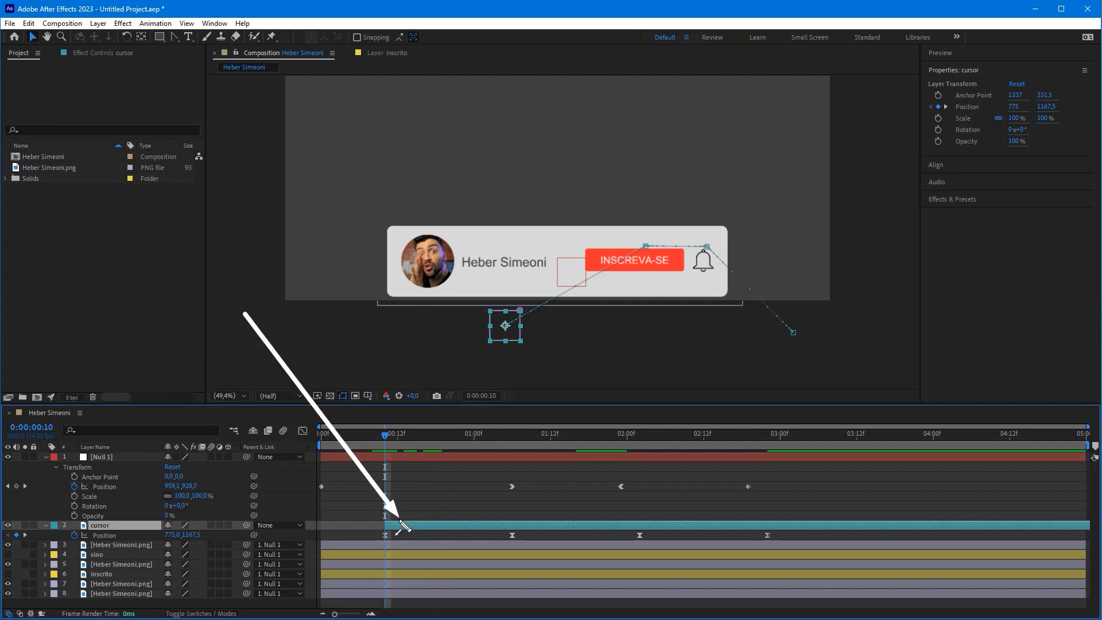
{"action": "mouse_move", "coordinate": [406, 525]}
{"action": "left_mouse_down"}
{"action": "mouse_move", "coordinate": [388, 525]}
{"action": "mouse_move", "coordinate": [415, 525]}
{"action": "left_mouse_up"}
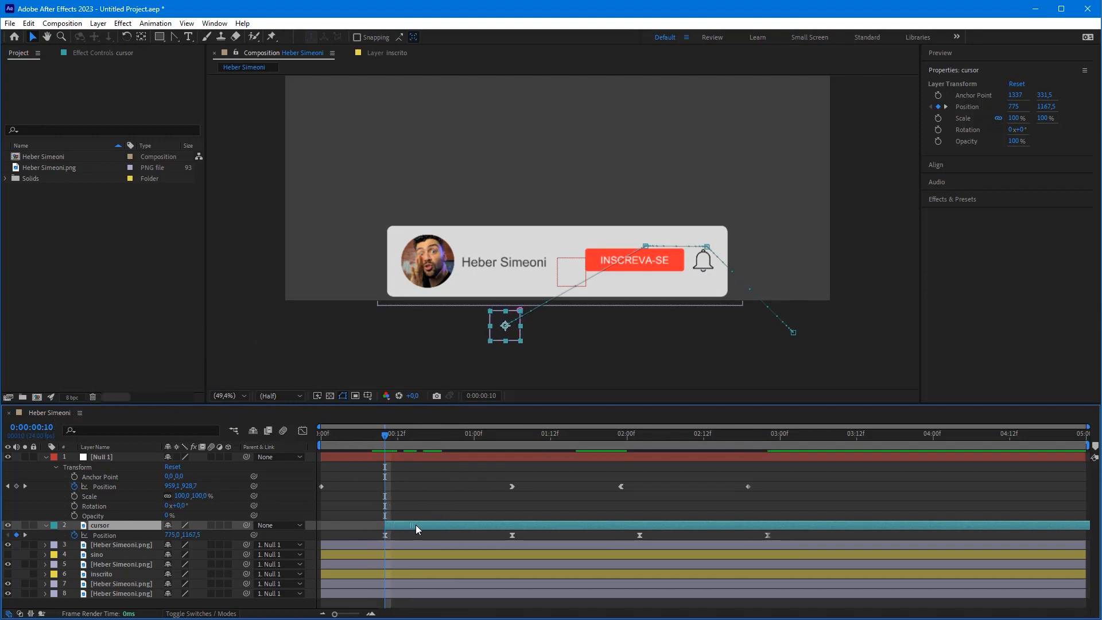
{"action": "left_click_drag", "start_coordinate": [385, 437], "coordinate": [263, 454]}
{"action": "left_click", "coordinate": [468, 410]}
{"action": "key", "text": "space"}
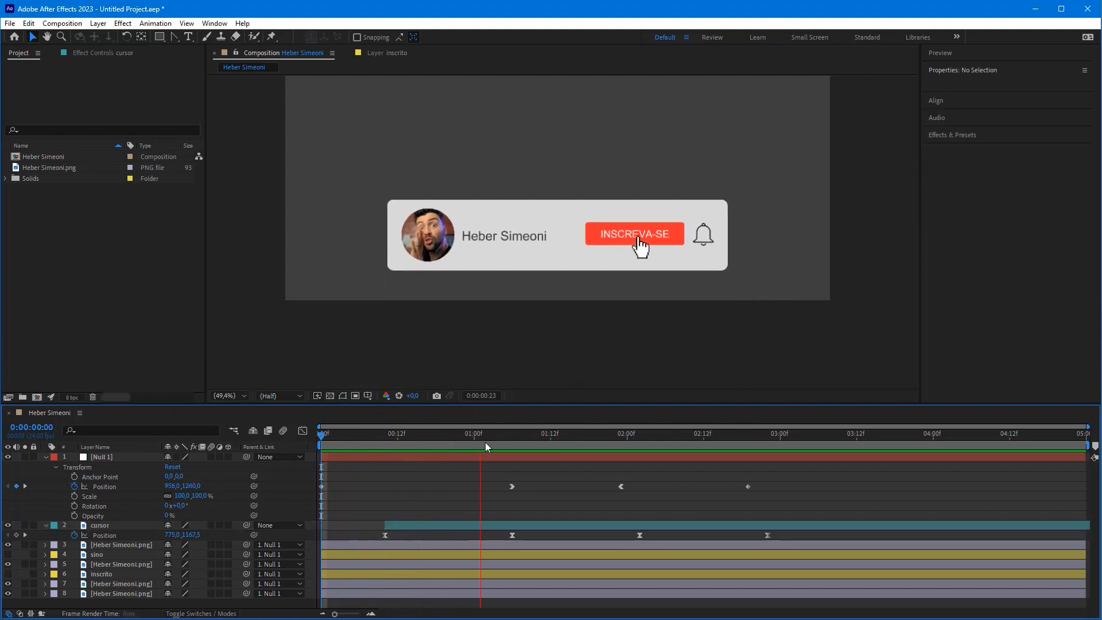
Drag Null 1's last two Position keyframes later and preview from 1:00
{"action": "left_click", "coordinate": [508, 442]}
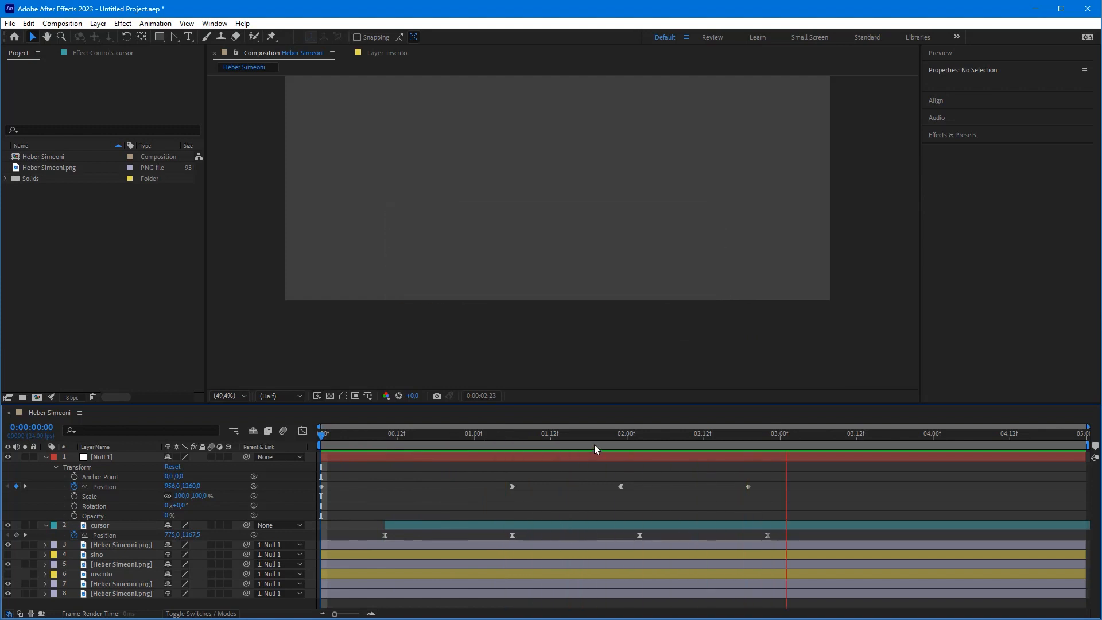
{"action": "key", "text": "space"}
{"action": "mouse_move", "coordinate": [626, 435]}
{"action": "left_mouse_down"}
{"action": "mouse_move", "coordinate": [702, 442]}
{"action": "mouse_move", "coordinate": [615, 445]}
{"action": "left_mouse_up"}
{"action": "left_click_drag", "start_coordinate": [606, 476], "coordinate": [825, 490]}
{"action": "left_click", "coordinate": [670, 464]}
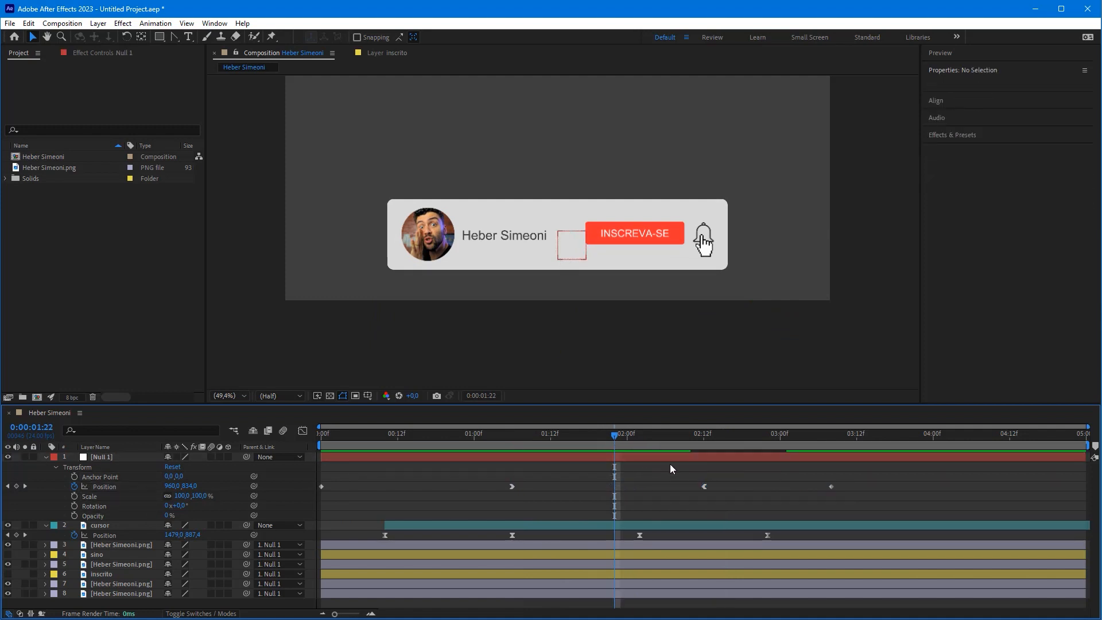
{"action": "key", "text": "space"}
{"action": "left_click", "coordinate": [474, 444]}
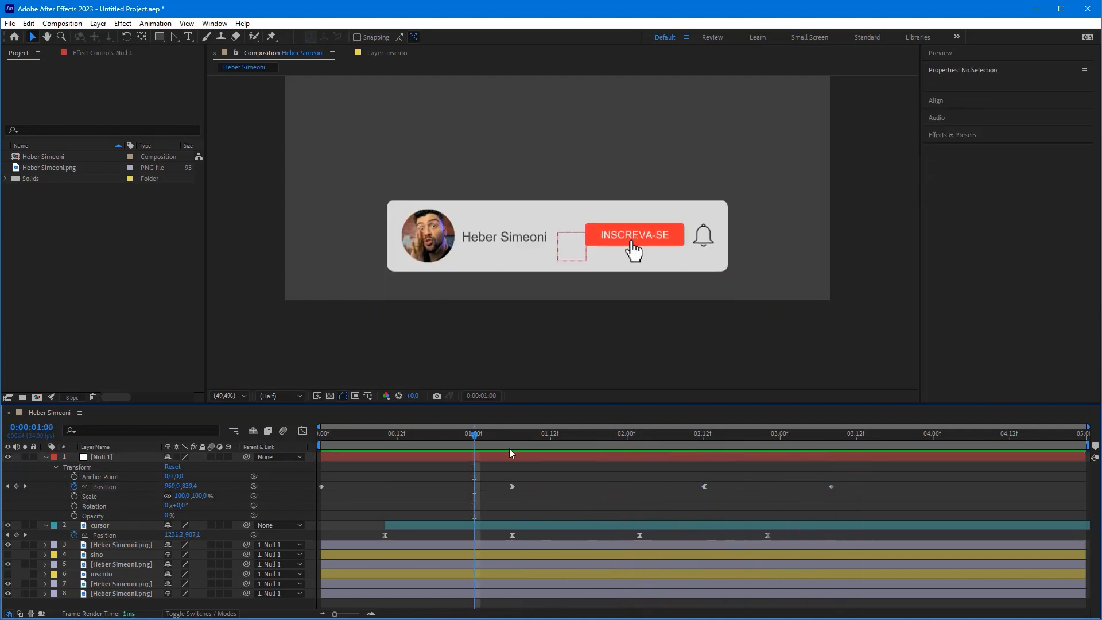
{"action": "key", "text": "space"}
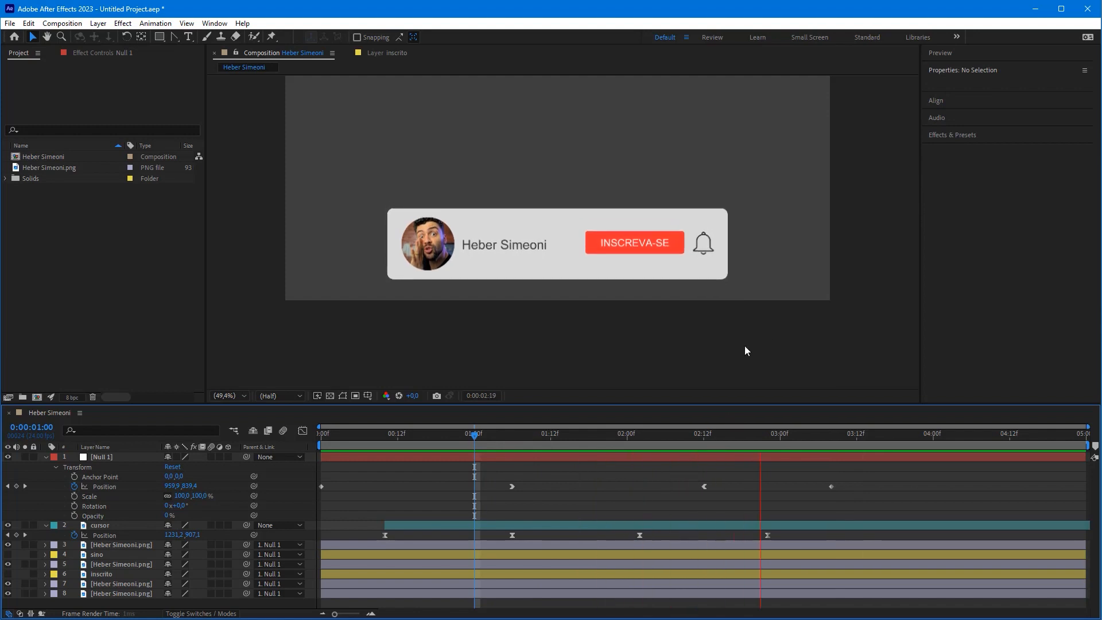
{"action": "left_click_drag", "start_coordinate": [488, 435], "coordinate": [472, 476]}
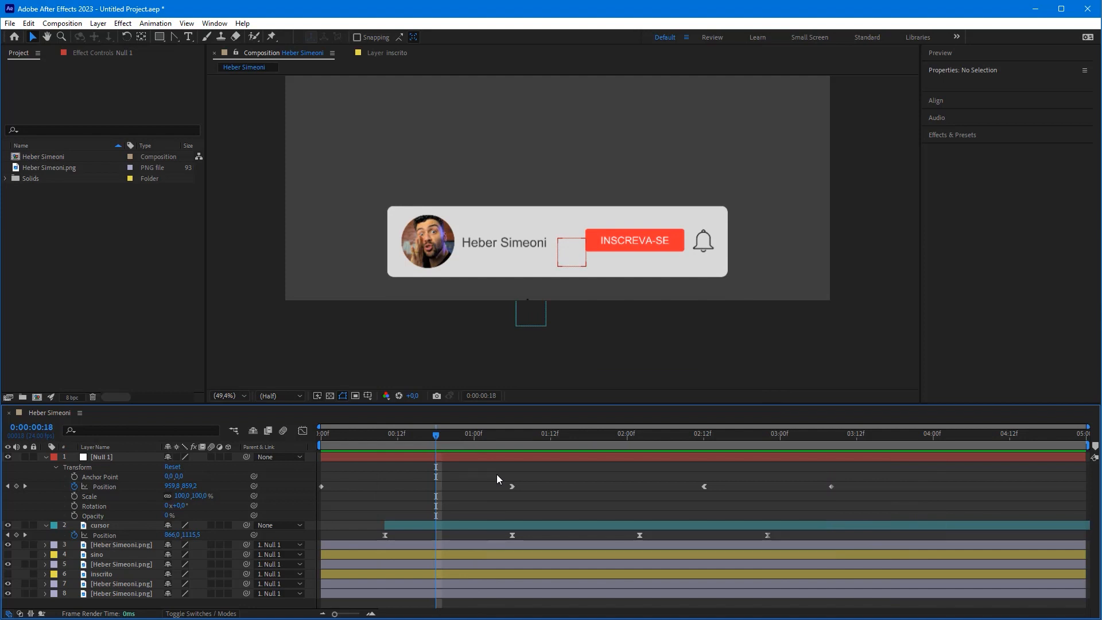
Scrub to 1:06 and select the cursor's Position keyframe there
{"action": "left_click_drag", "start_coordinate": [758, 341], "coordinate": [763, 376]}
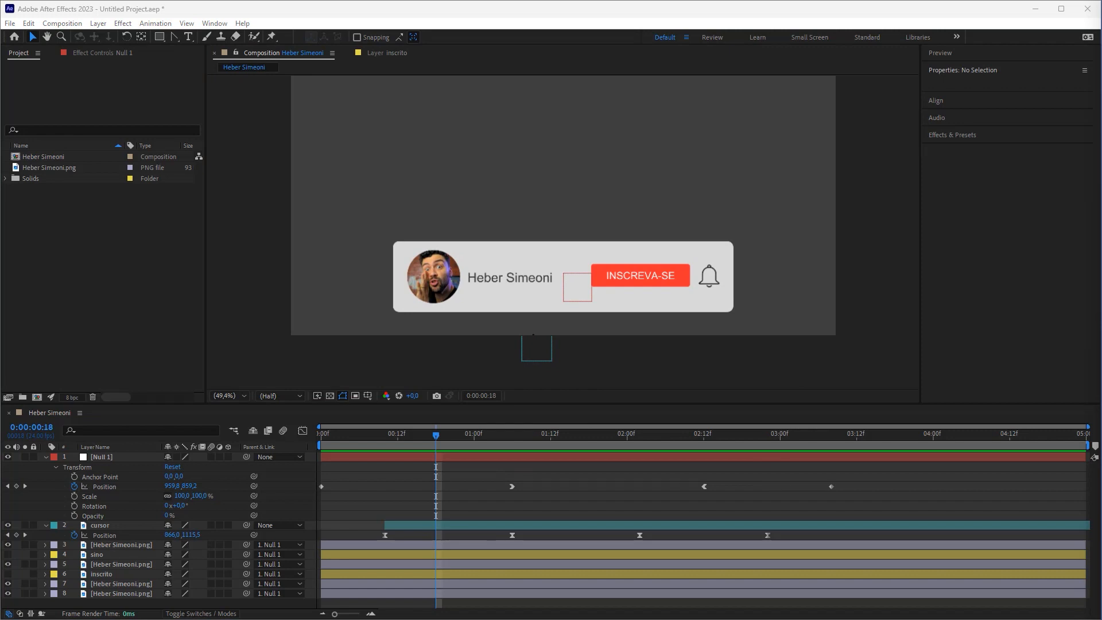
{"action": "left_click_drag", "start_coordinate": [501, 442], "coordinate": [508, 443]}
{"action": "key", "text": "ctrl+shift+8"}
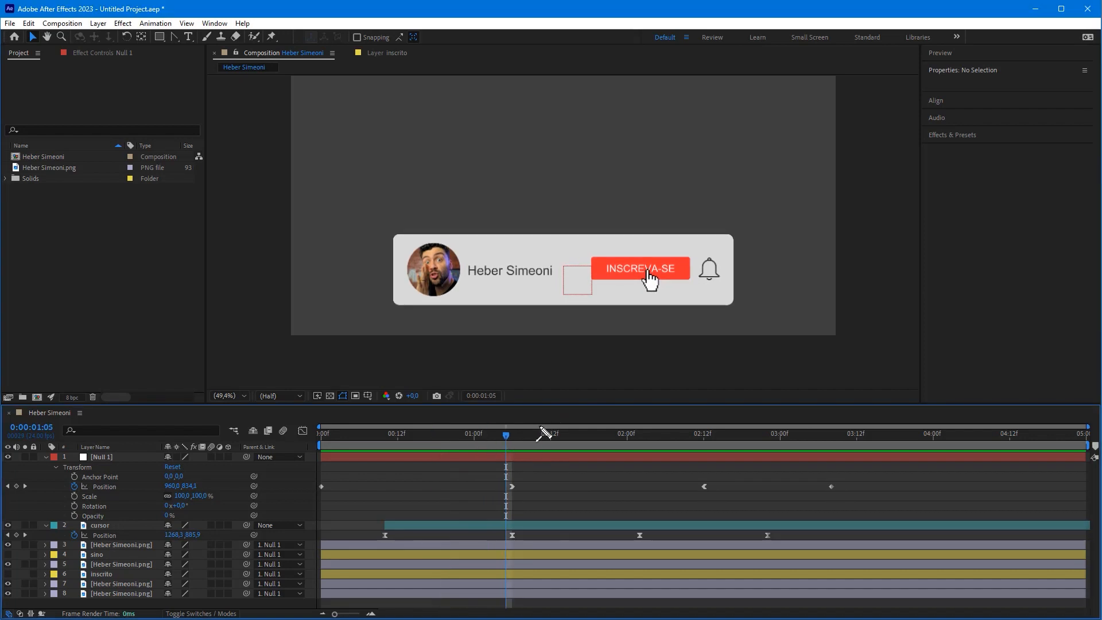
{"action": "mouse_move", "coordinate": [454, 395]}
{"action": "left_mouse_down"}
{"action": "mouse_move", "coordinate": [393, 526]}
{"action": "mouse_move", "coordinate": [468, 460]}
{"action": "mouse_move", "coordinate": [380, 531]}
{"action": "mouse_move", "coordinate": [512, 521]}
{"action": "mouse_move", "coordinate": [767, 533]}
{"action": "mouse_move", "coordinate": [382, 534]}
{"action": "mouse_move", "coordinate": [826, 531]}
{"action": "mouse_move", "coordinate": [382, 532]}
{"action": "left_mouse_up"}
{"action": "mouse_move", "coordinate": [492, 528]}
{"action": "left_mouse_down"}
{"action": "mouse_move", "coordinate": [739, 531]}
{"action": "mouse_move", "coordinate": [528, 497]}
{"action": "left_mouse_up"}
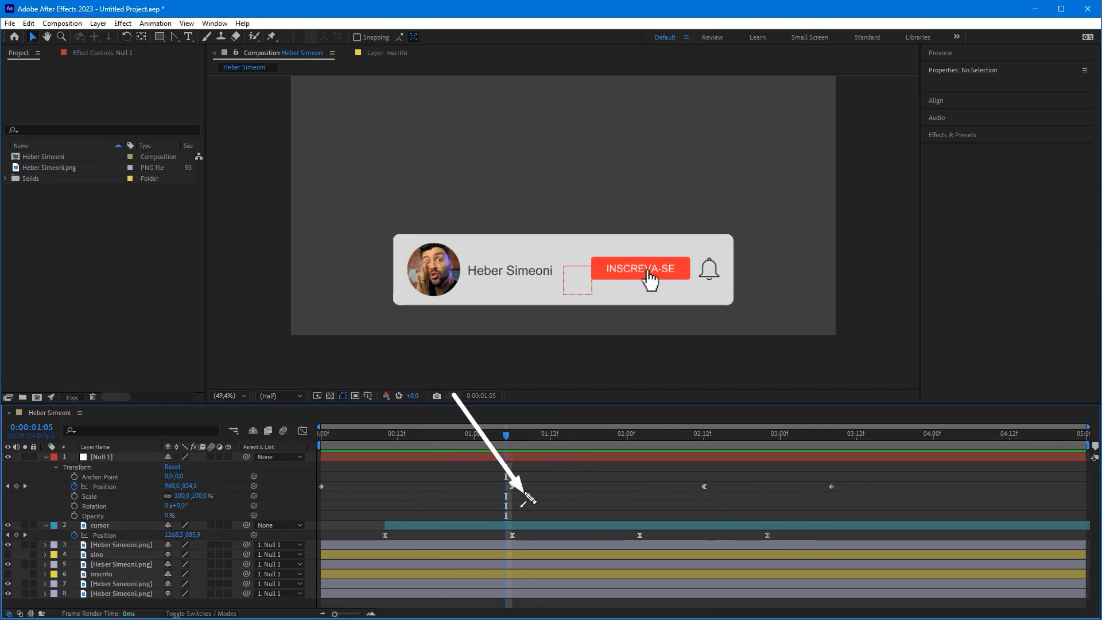
{"action": "left_click", "coordinate": [511, 433]}
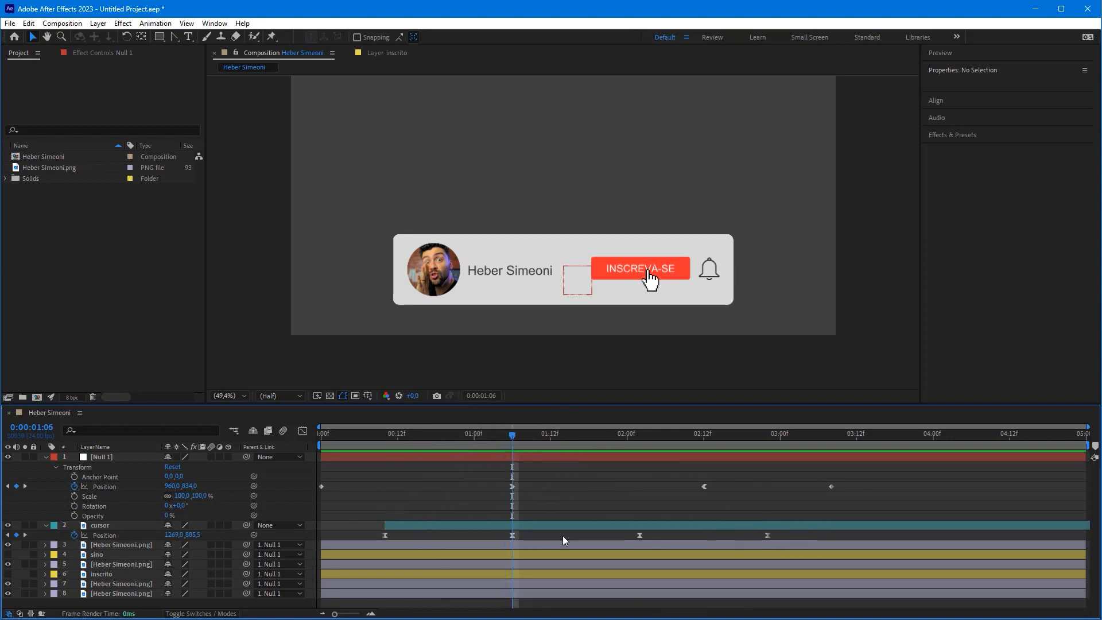
{"action": "left_click", "coordinate": [512, 535]}
{"action": "mouse_move", "coordinate": [578, 441]}
{"action": "left_mouse_down"}
{"action": "mouse_move", "coordinate": [654, 280]}
{"action": "mouse_move", "coordinate": [657, 297]}
{"action": "mouse_move", "coordinate": [428, 519]}
{"action": "left_mouse_up"}
Trim layer 5, the INSCREVA-SE label, so it ends at 1:06 using Alt+]
{"action": "left_click_drag", "start_coordinate": [485, 405], "coordinate": [468, 349]}
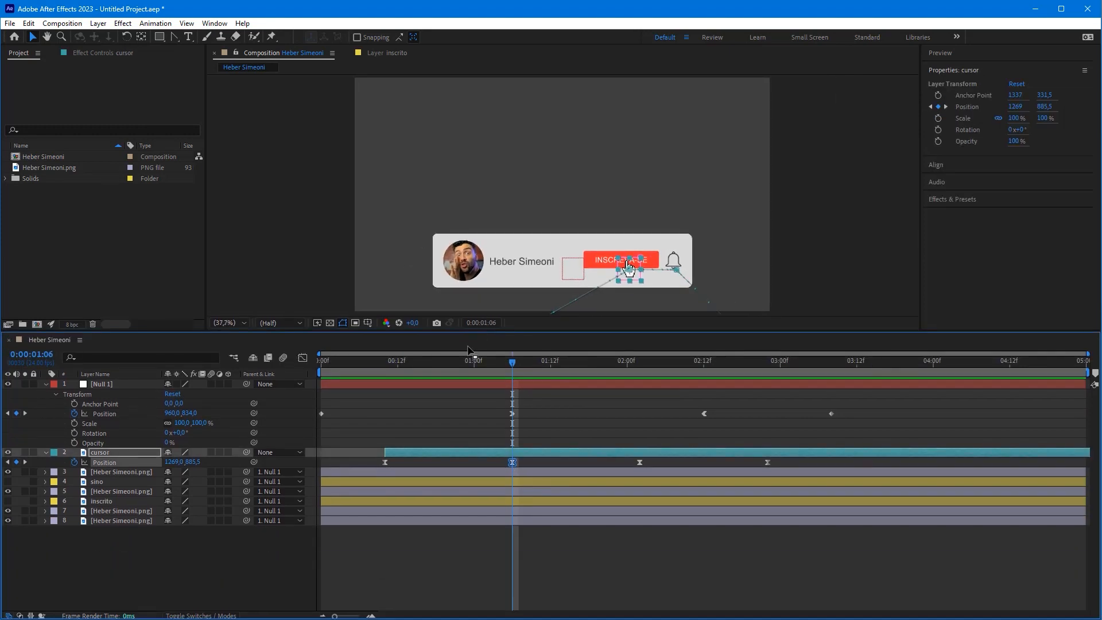
{"action": "left_click", "coordinate": [119, 493]}
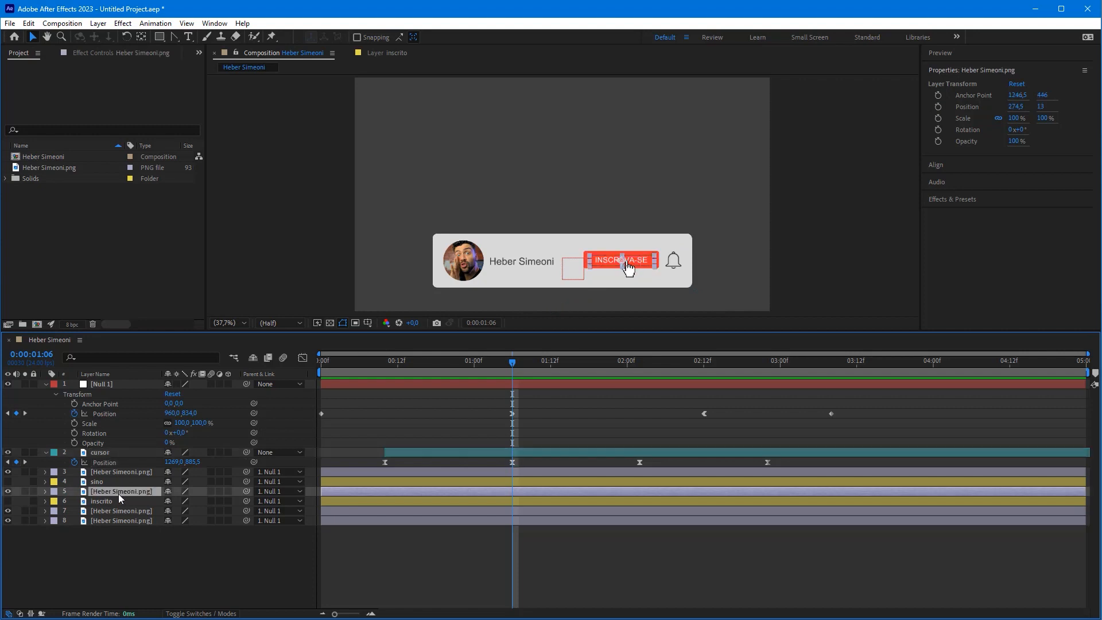
{"action": "mouse_move", "coordinate": [93, 407]}
{"action": "left_mouse_down"}
{"action": "mouse_move", "coordinate": [114, 504]}
{"action": "mouse_move", "coordinate": [21, 492]}
{"action": "left_mouse_up"}
{"action": "key", "text": "Escape"}
{"action": "mouse_move", "coordinate": [594, 386]}
{"action": "left_mouse_down"}
{"action": "mouse_move", "coordinate": [518, 502]}
{"action": "mouse_move", "coordinate": [516, 482]}
{"action": "mouse_move", "coordinate": [519, 492]}
{"action": "mouse_move", "coordinate": [623, 447]}
{"action": "mouse_move", "coordinate": [1027, 429]}
{"action": "mouse_move", "coordinate": [1083, 493]}
{"action": "mouse_move", "coordinate": [499, 491]}
{"action": "mouse_move", "coordinate": [512, 487]}
{"action": "left_mouse_up"}
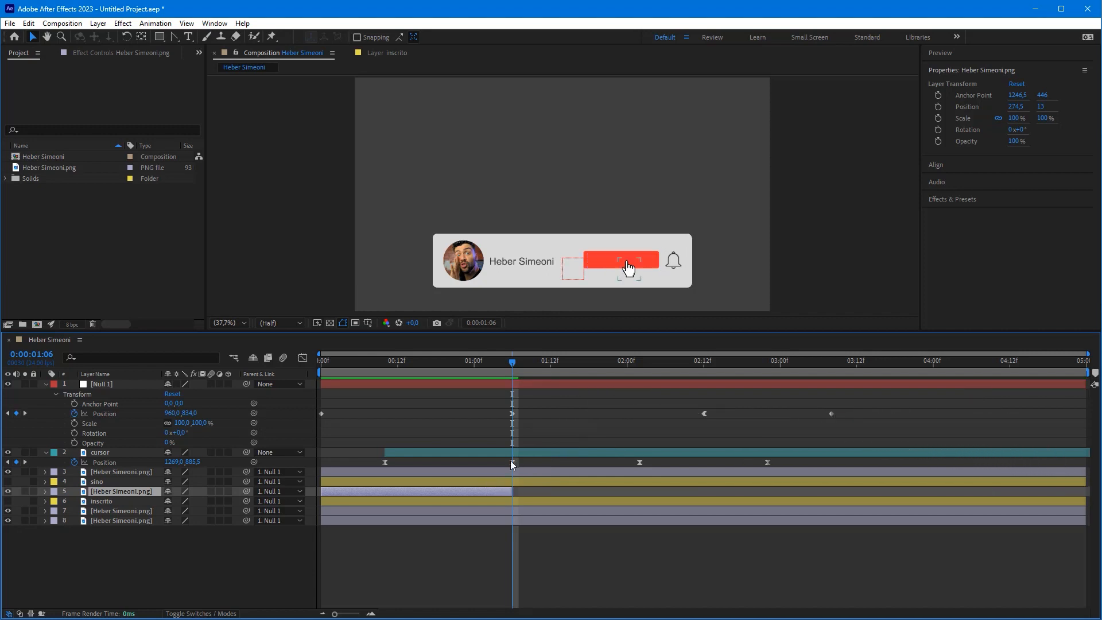
{"action": "left_click", "coordinate": [438, 362]}
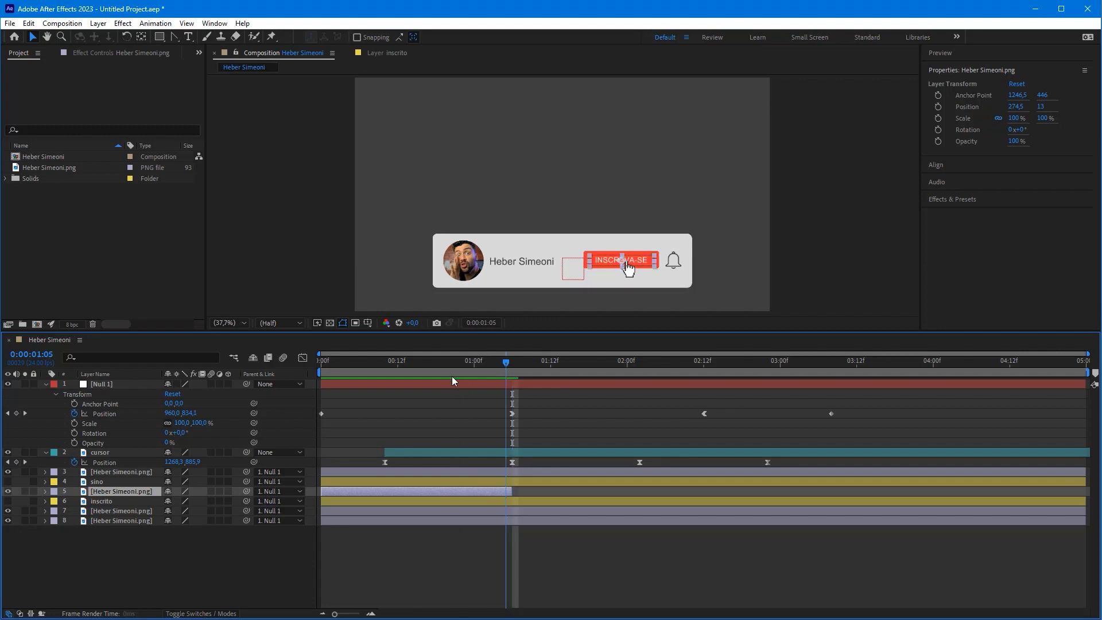
{"action": "left_click", "coordinate": [622, 392]}
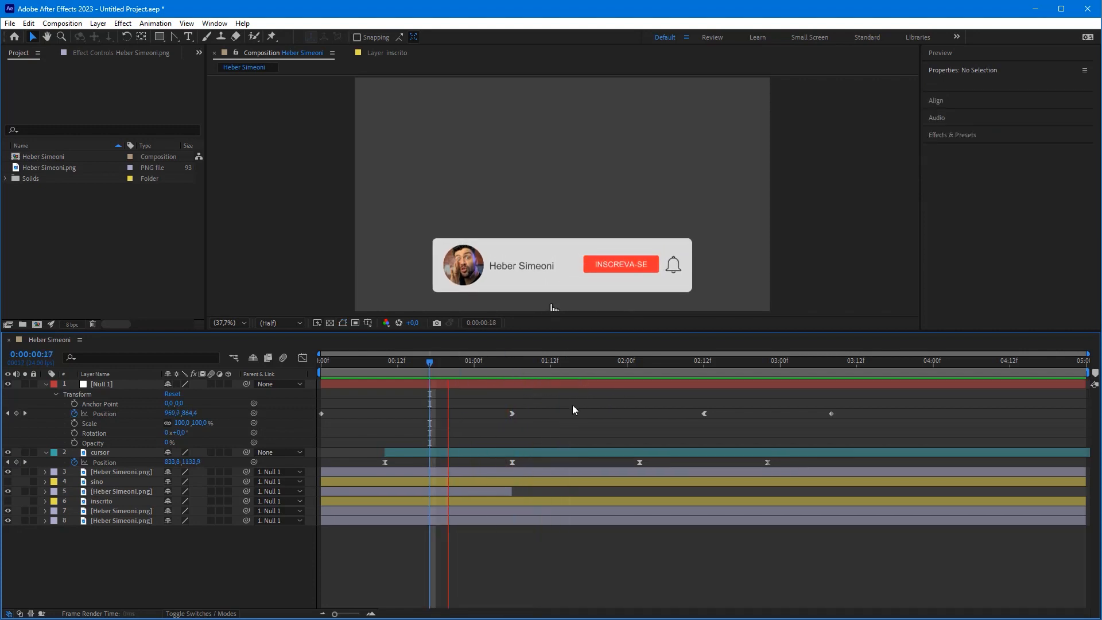
Slide the inscrito layer (layer 6) to start at 1:06 and preview from 0
{"action": "left_click", "coordinate": [468, 364]}
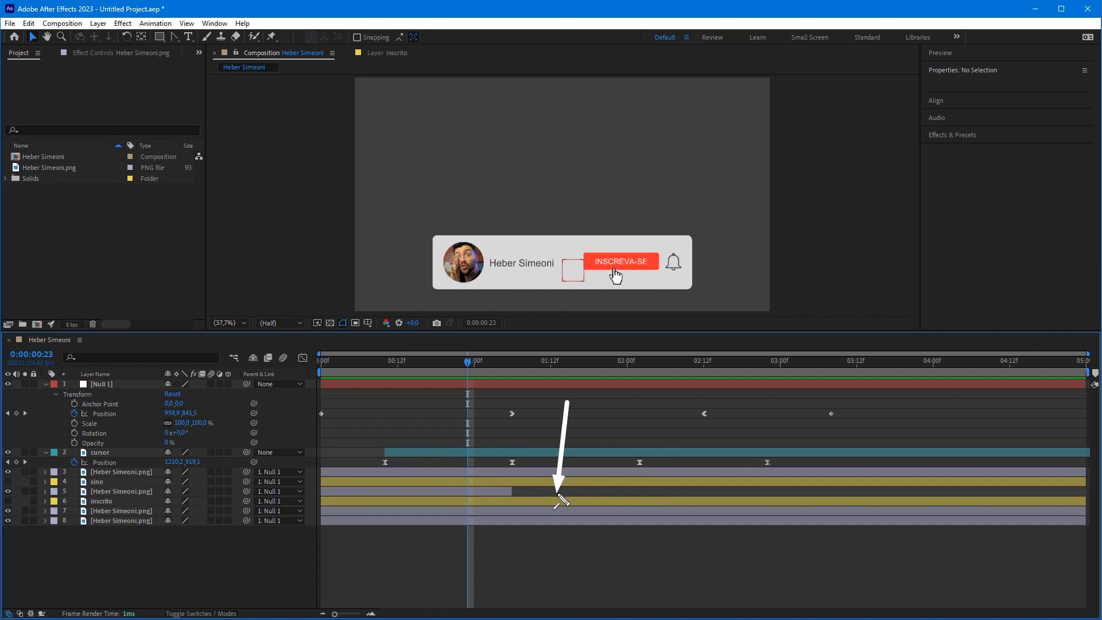
{"action": "left_click", "coordinate": [113, 503]}
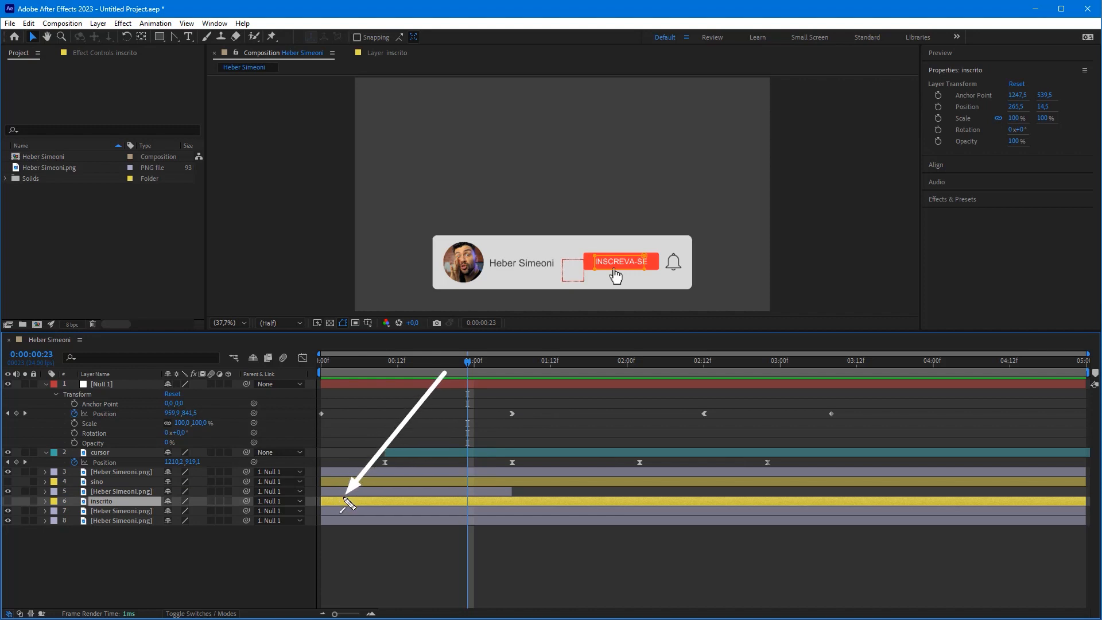
{"action": "left_click_drag", "start_coordinate": [337, 505], "coordinate": [535, 503]}
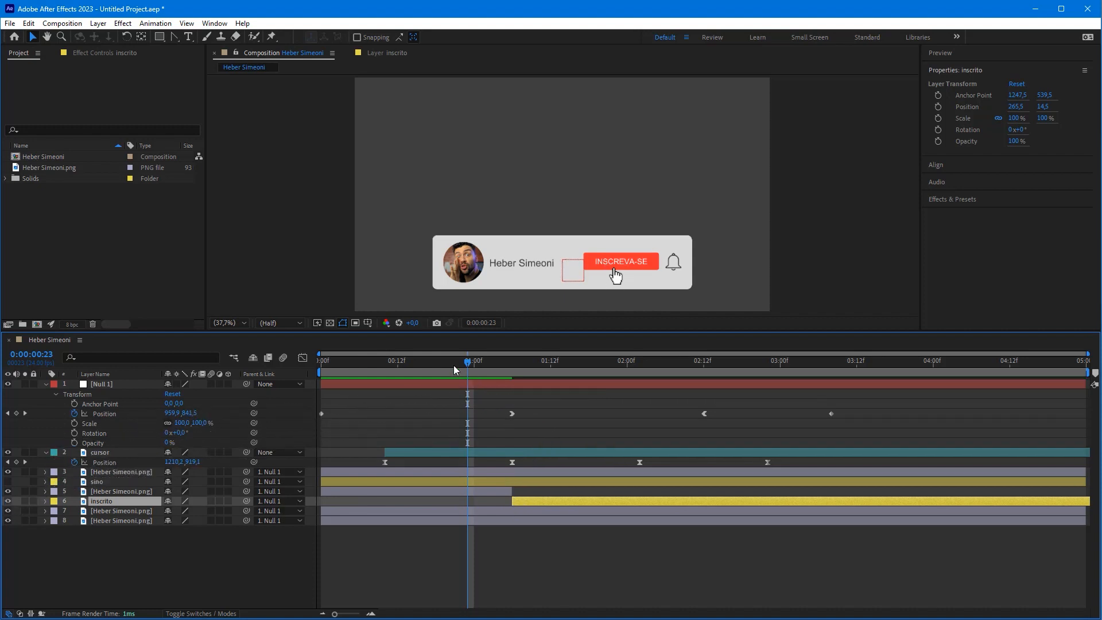
{"action": "left_click_drag", "start_coordinate": [455, 364], "coordinate": [319, 367]}
{"action": "left_click", "coordinate": [435, 548]}
{"action": "key", "text": "space"}
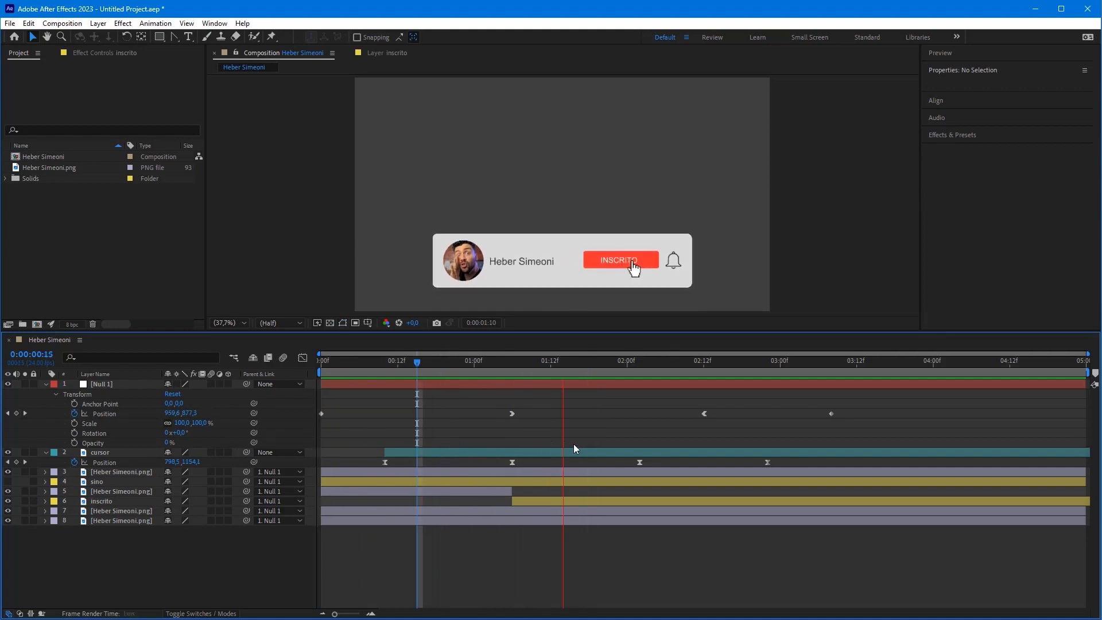
End the outline bell layer at 2:00 and start the solid bell layer sino there
{"action": "key", "text": "space"}
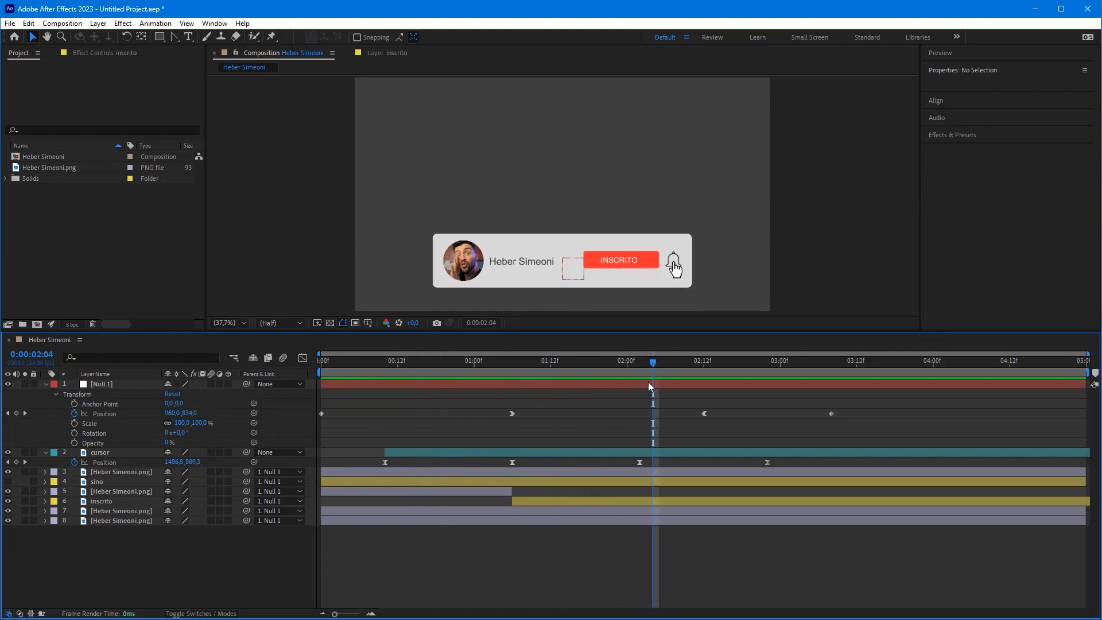
{"action": "key", "text": "j"}
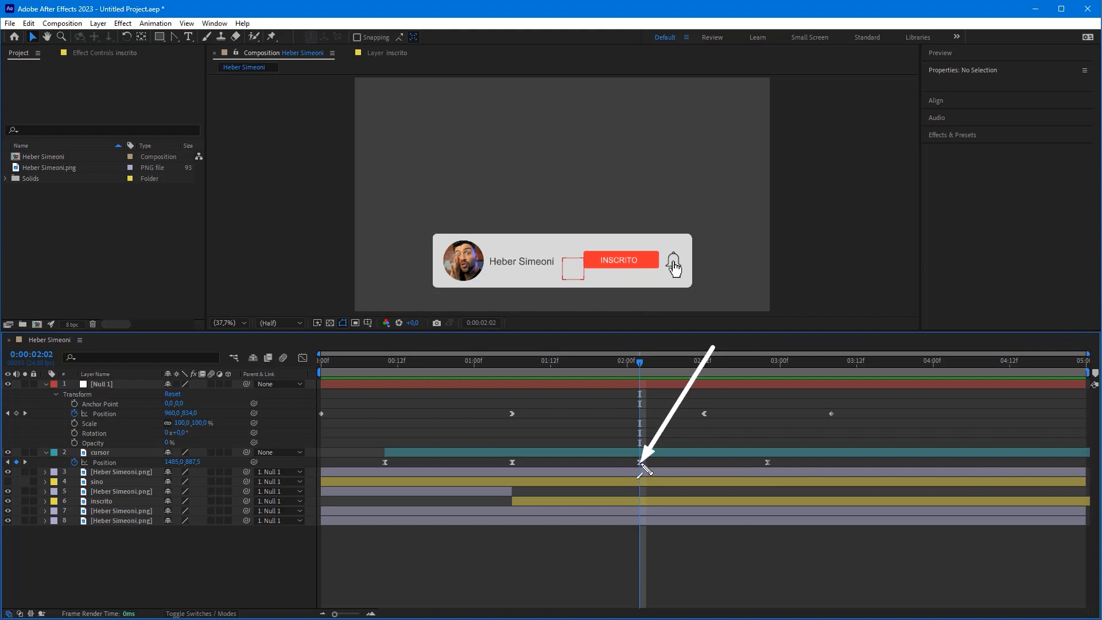
{"action": "left_click", "coordinate": [95, 473]}
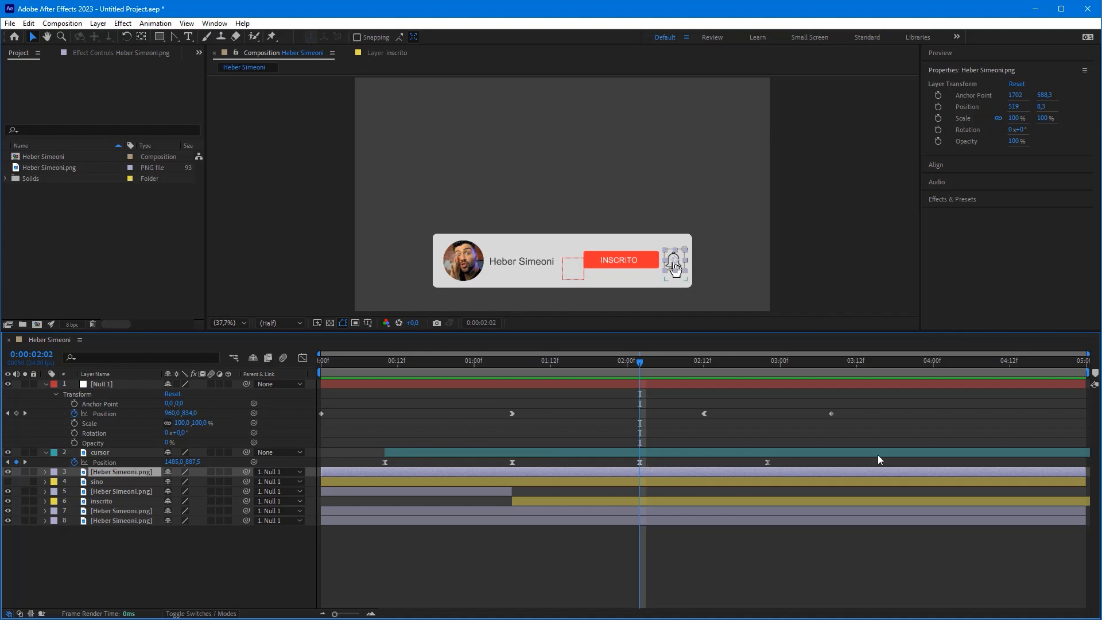
{"action": "left_click_drag", "start_coordinate": [1048, 470], "coordinate": [639, 475]}
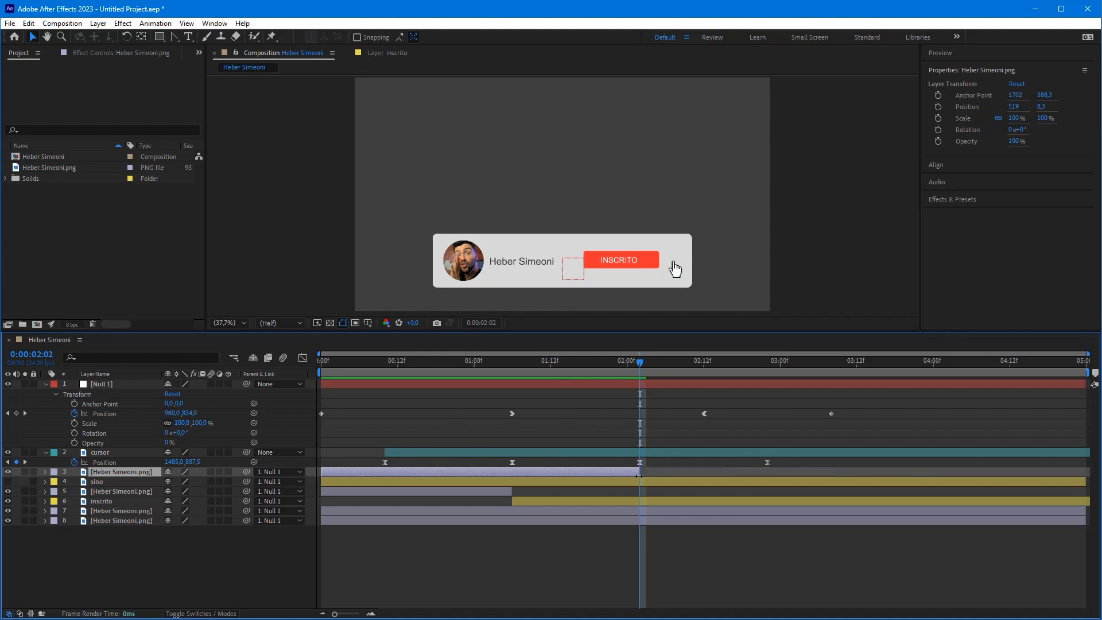
{"action": "left_click_drag", "start_coordinate": [360, 482], "coordinate": [686, 484]}
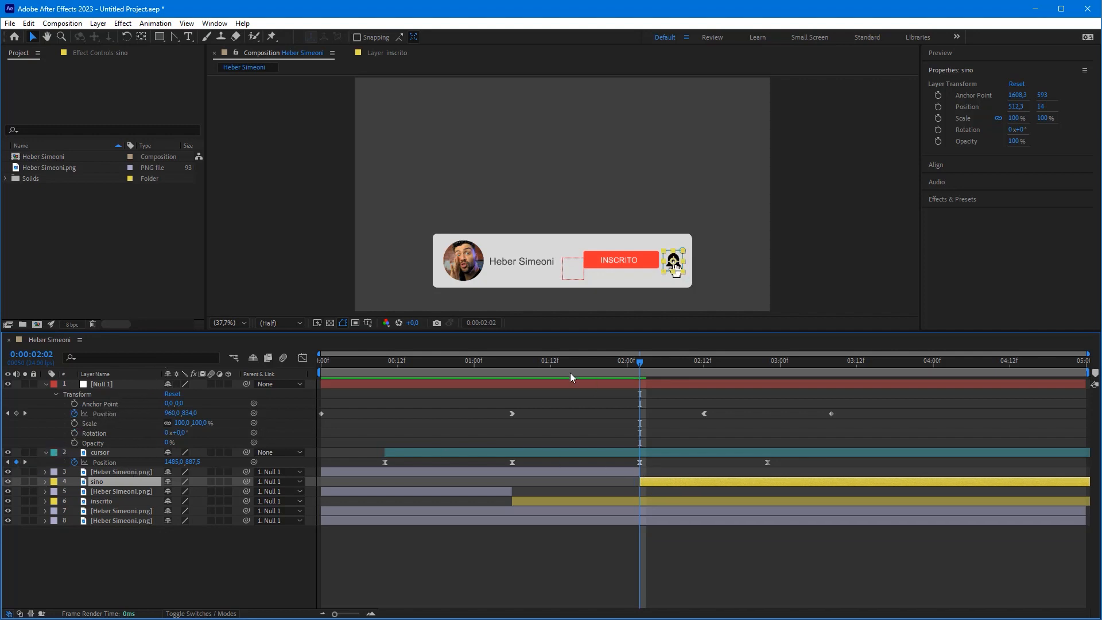
Preview the bell swap from 00:19
{"action": "left_click", "coordinate": [443, 362]}
{"action": "left_click", "coordinate": [603, 549]}
{"action": "key", "text": "space"}
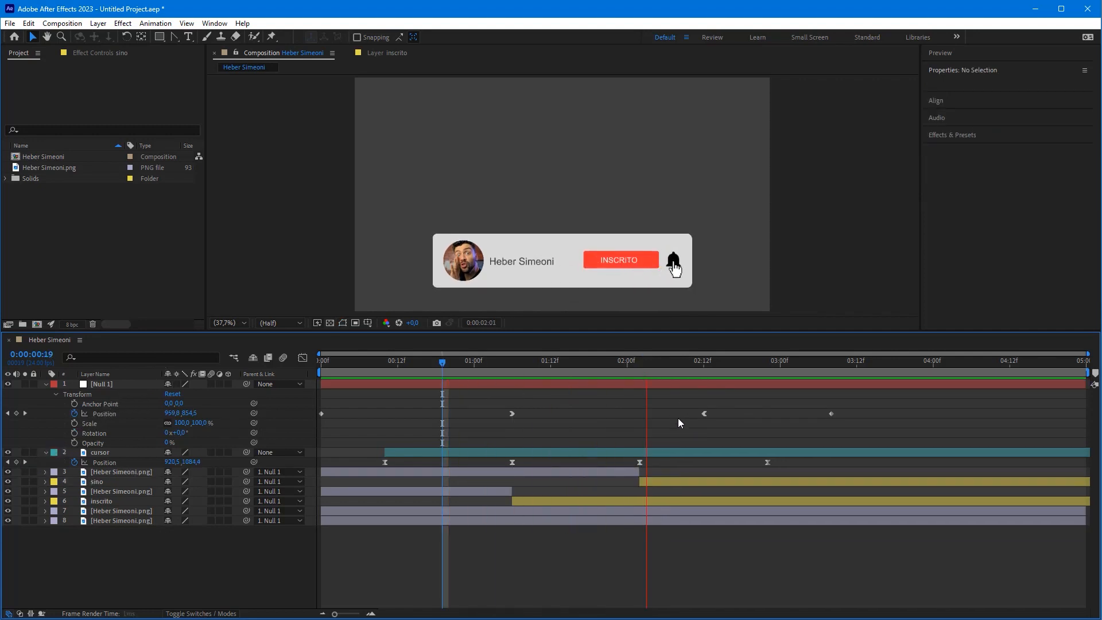
{"action": "left_click", "coordinate": [533, 364]}
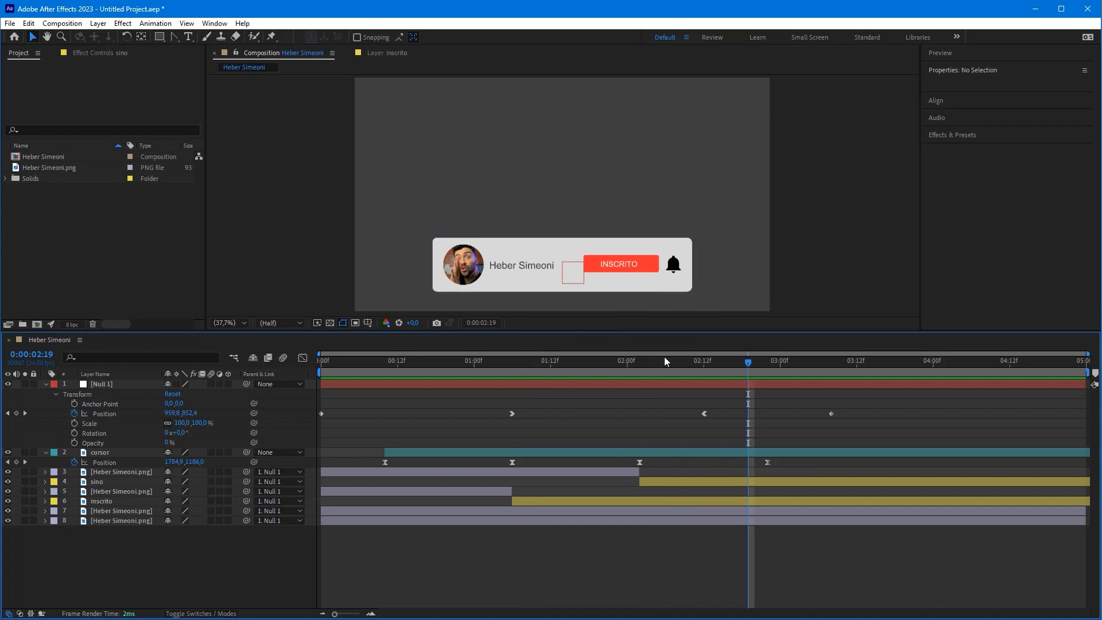
Select the red INSCRITO button layer and put the playhead at 01:06, where the cursor clicks it
{"action": "left_click_drag", "start_coordinate": [664, 359], "coordinate": [567, 367]}
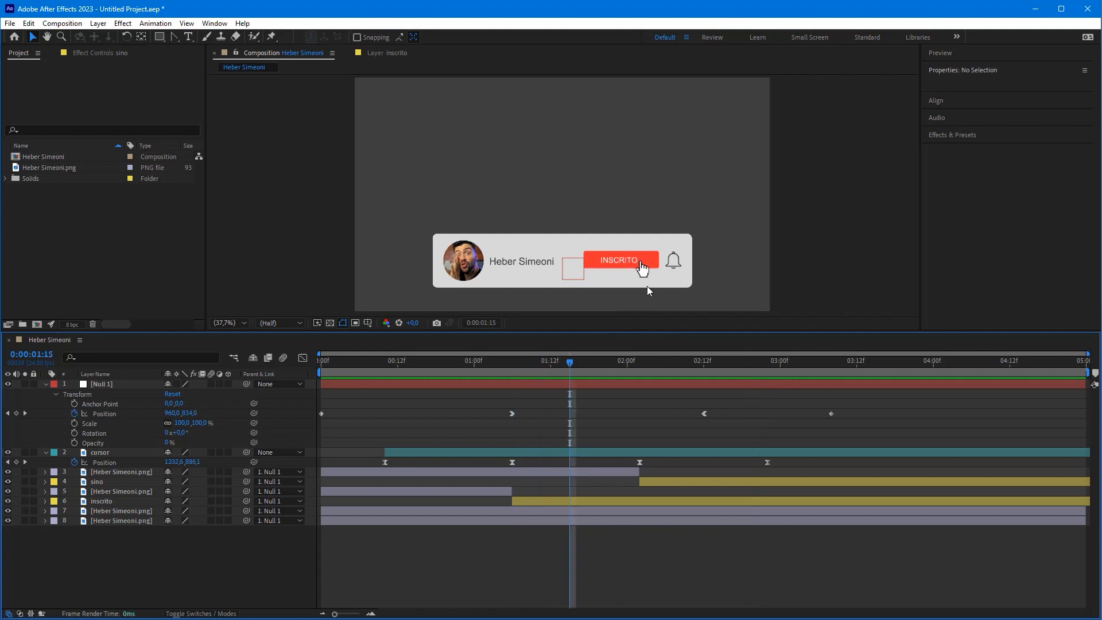
{"action": "left_click", "coordinate": [594, 260]}
{"action": "key", "text": "j"}
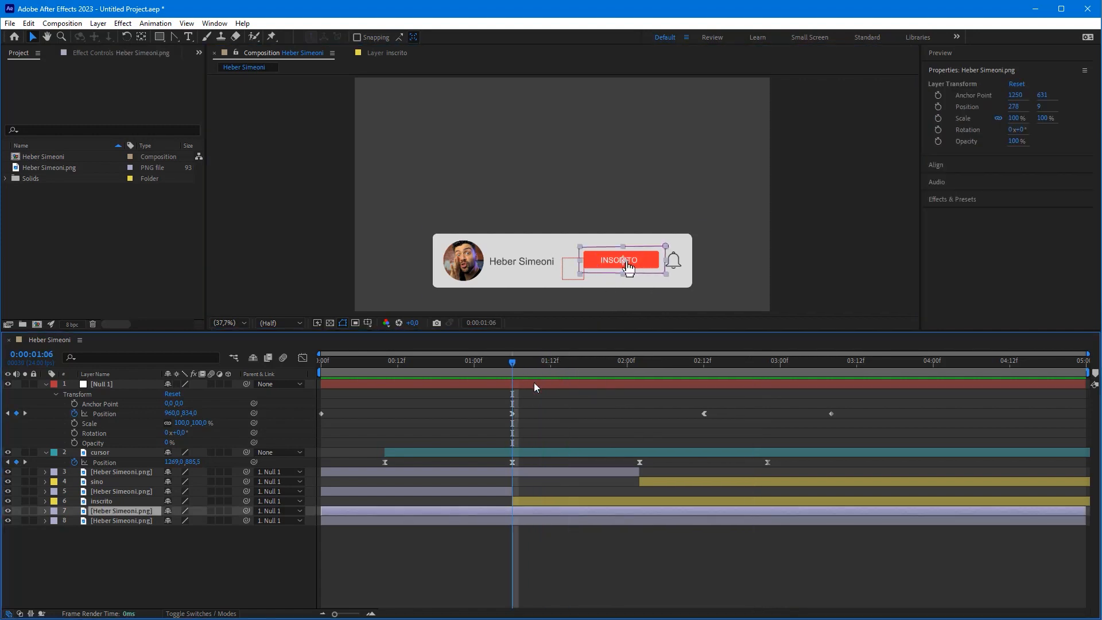
{"action": "left_click_drag", "start_coordinate": [548, 409], "coordinate": [625, 270]}
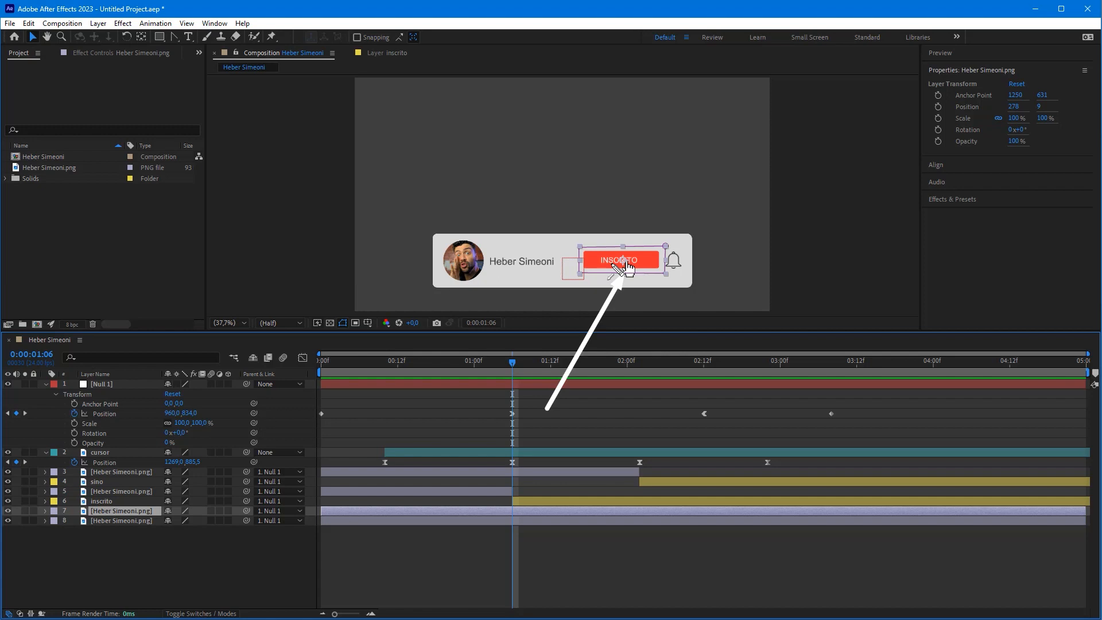
{"action": "key", "text": "ctrl+z"}
{"action": "mouse_move", "coordinate": [637, 305]}
{"action": "left_mouse_down"}
{"action": "mouse_move", "coordinate": [513, 491]}
{"action": "mouse_move", "coordinate": [123, 517]}
{"action": "mouse_move", "coordinate": [515, 508]}
{"action": "mouse_move", "coordinate": [32, 20]}
{"action": "left_mouse_up"}
{"action": "key", "text": "Escape"}
{"action": "key", "text": "Escape"}
Split the button layer at 01:06 with Edit > Split Layer
{"action": "left_click", "coordinate": [29, 23]}
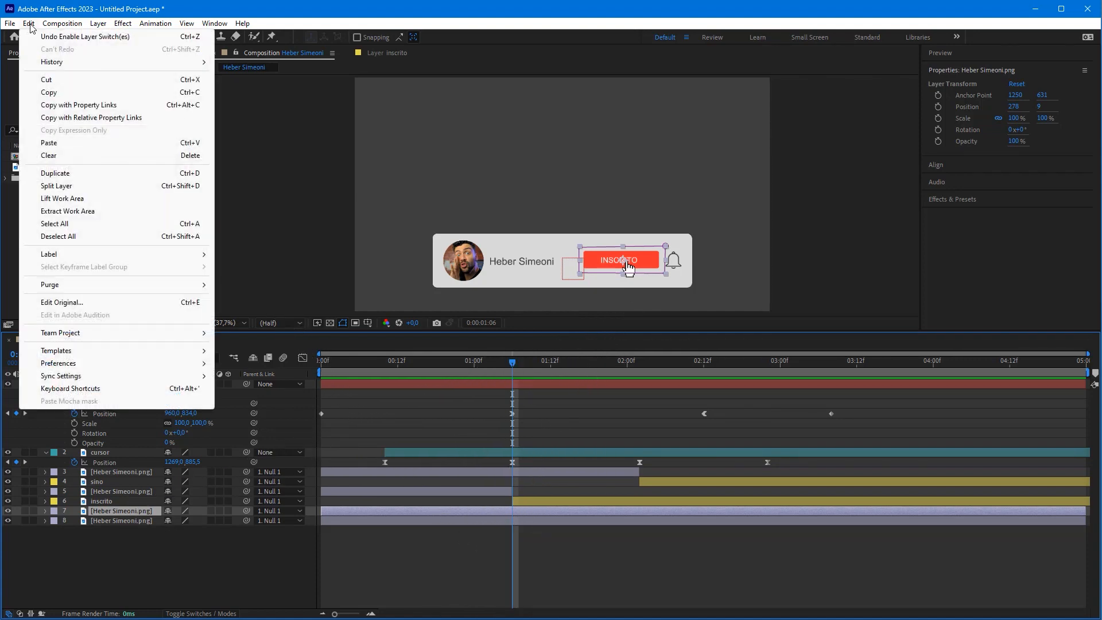
{"action": "left_click", "coordinate": [81, 188]}
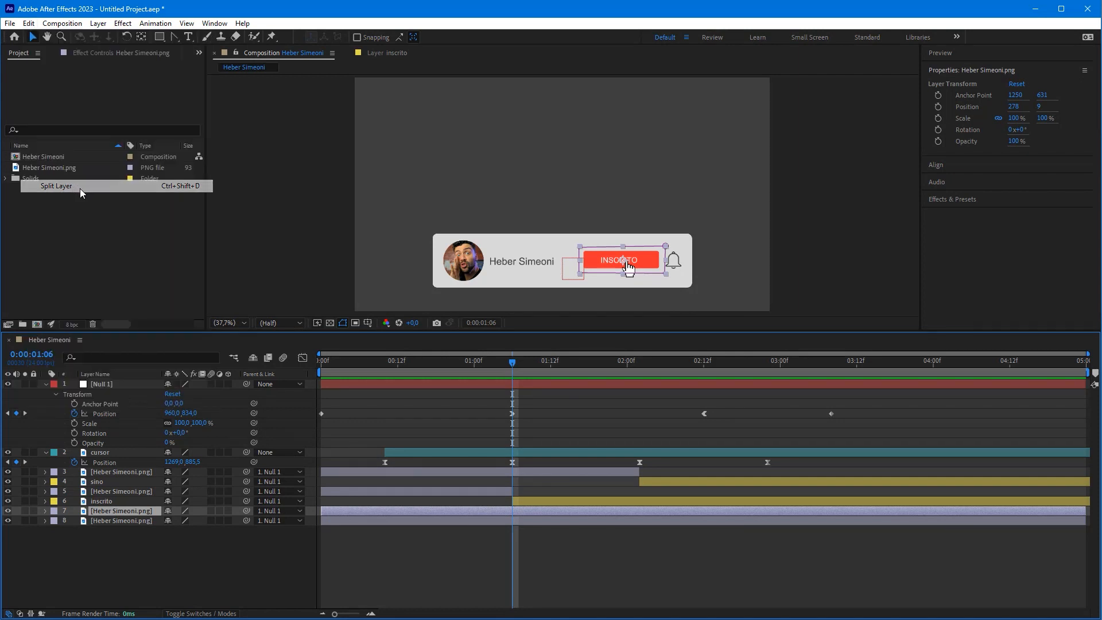
{"action": "mouse_move", "coordinate": [609, 372]}
{"action": "left_mouse_down"}
{"action": "mouse_move", "coordinate": [470, 526]}
{"action": "mouse_move", "coordinate": [558, 518]}
{"action": "left_mouse_up"}
{"action": "left_click_drag", "start_coordinate": [518, 362], "coordinate": [558, 363]}
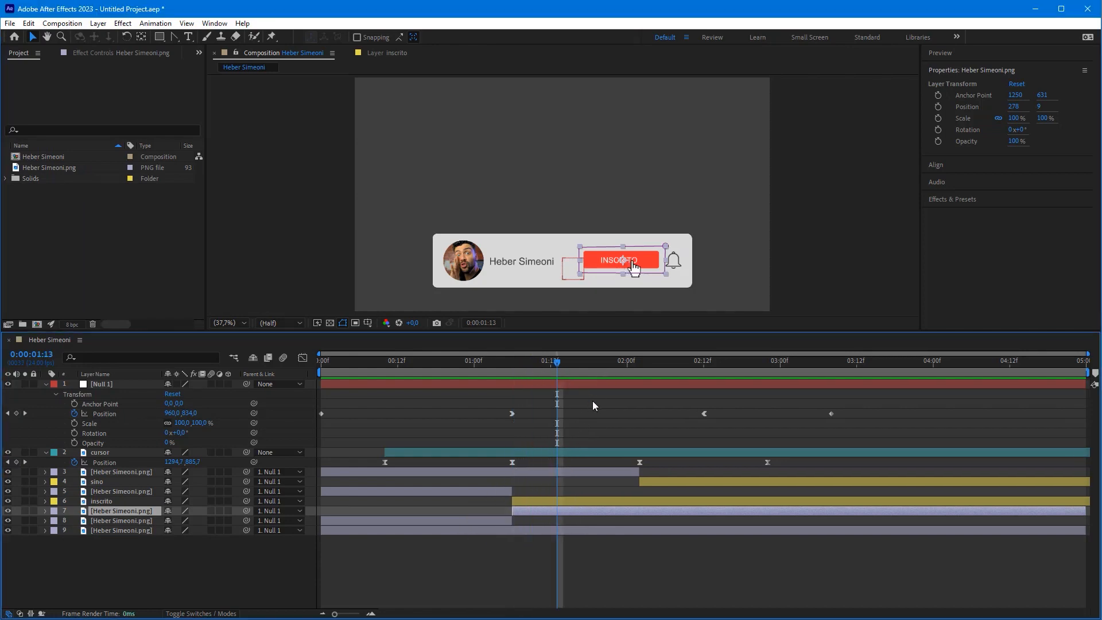
{"action": "mouse_move", "coordinate": [648, 361]}
{"action": "left_mouse_down"}
{"action": "mouse_move", "coordinate": [581, 532]}
{"action": "mouse_move", "coordinate": [587, 518]}
{"action": "mouse_move", "coordinate": [197, 184]}
{"action": "mouse_move", "coordinate": [145, 37]}
{"action": "left_mouse_up"}
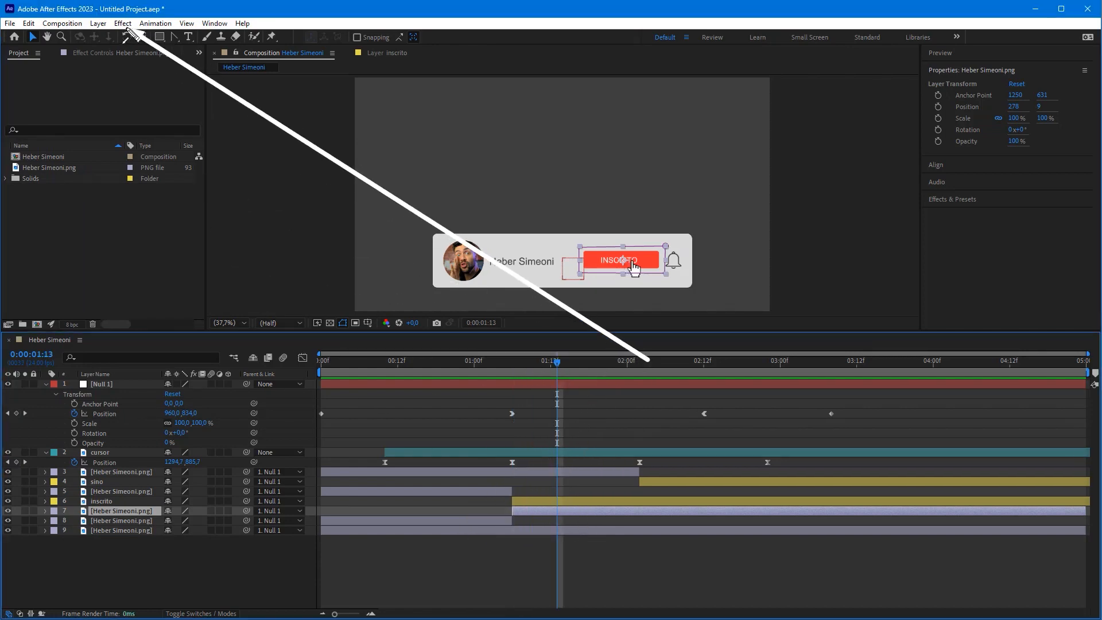
Add a Fill effect to the later button piece and set its colour to dark grey 5D5D5D
{"action": "left_click", "coordinate": [123, 23]}
{"action": "mouse_move", "coordinate": [164, 212]}
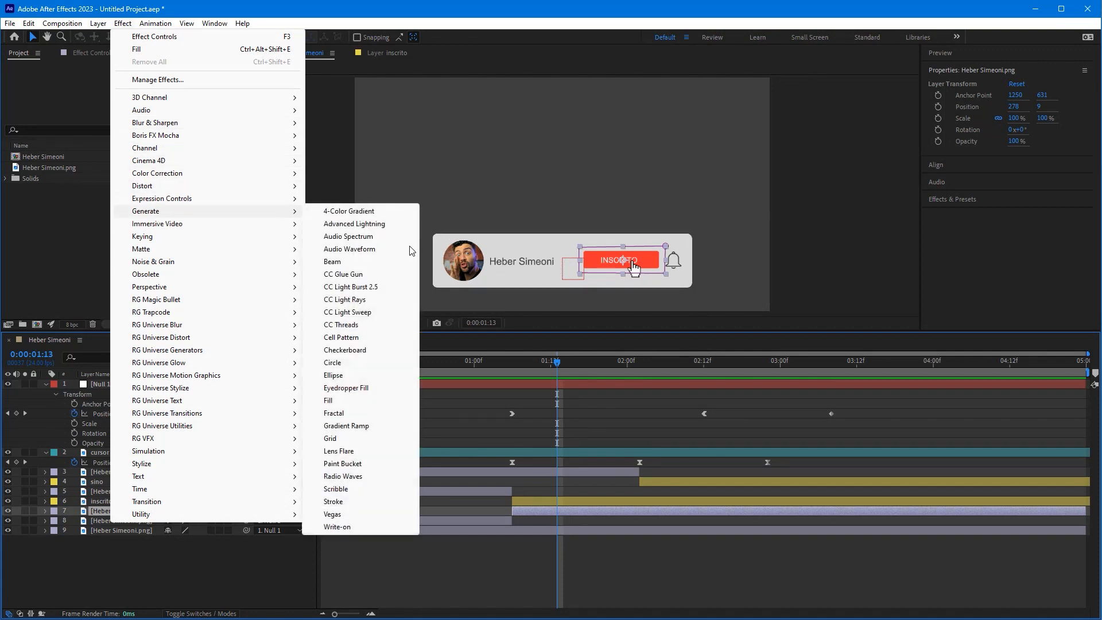
{"action": "left_click", "coordinate": [338, 403]}
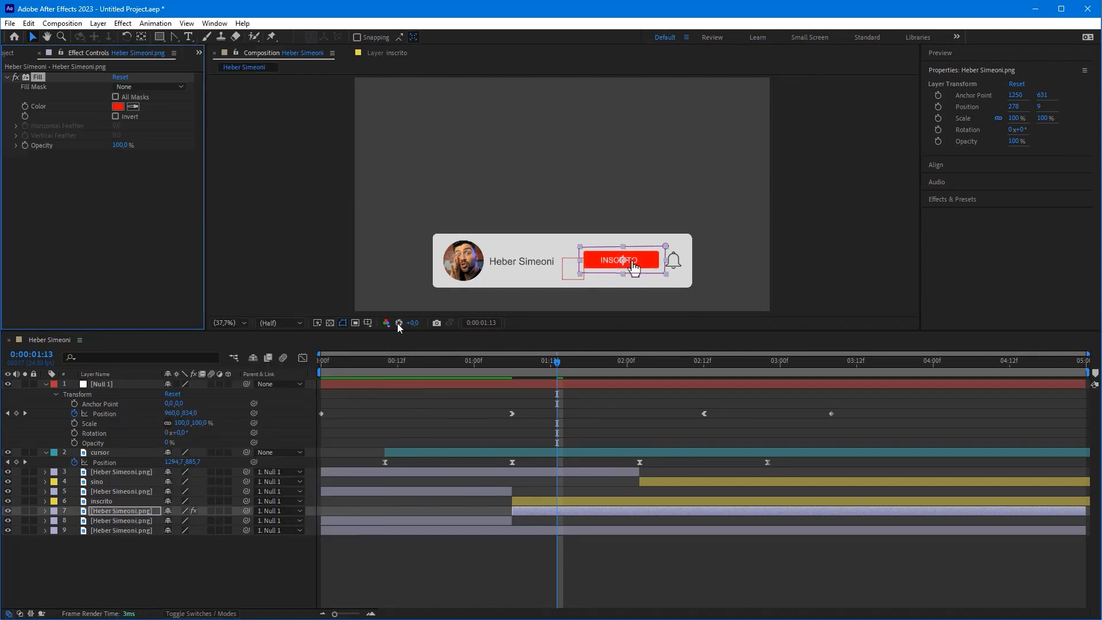
{"action": "mouse_move", "coordinate": [666, 365]}
{"action": "left_mouse_down"}
{"action": "mouse_move", "coordinate": [585, 511]}
{"action": "mouse_move", "coordinate": [166, 127]}
{"action": "mouse_move", "coordinate": [129, 115]}
{"action": "left_mouse_up"}
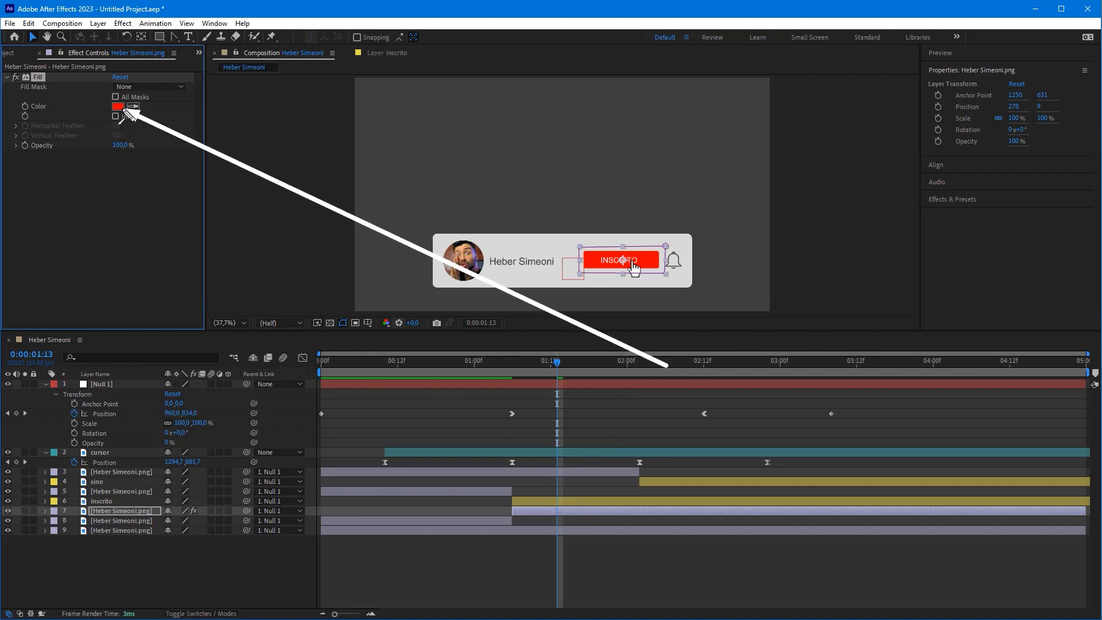
{"action": "key", "text": "Escape"}
{"action": "left_click", "coordinate": [118, 106]}
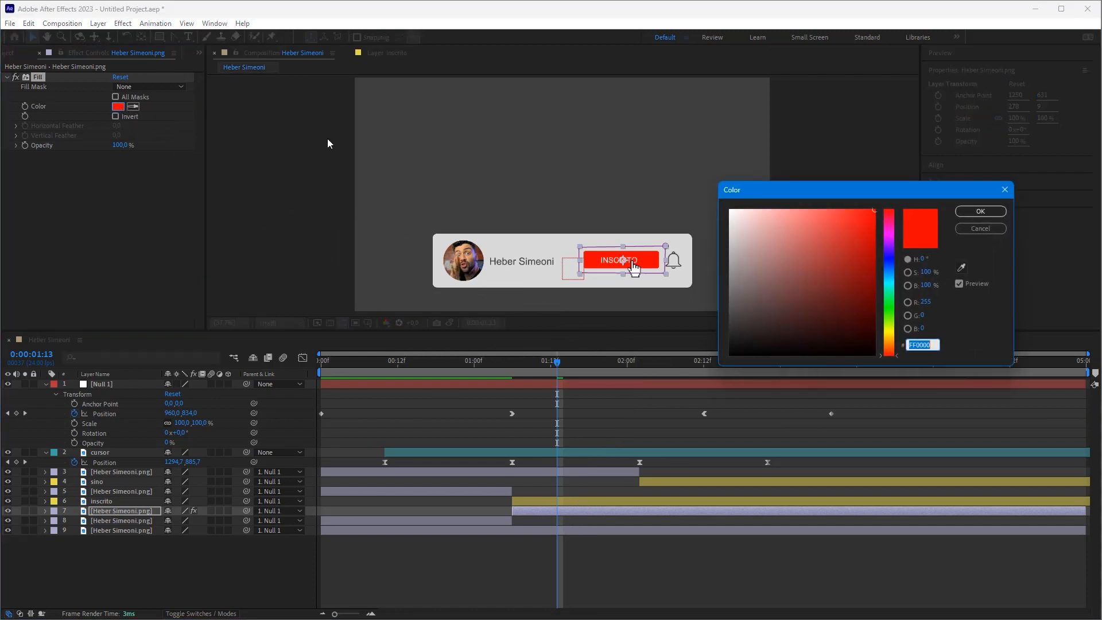
{"action": "left_click_drag", "start_coordinate": [754, 263], "coordinate": [721, 302]}
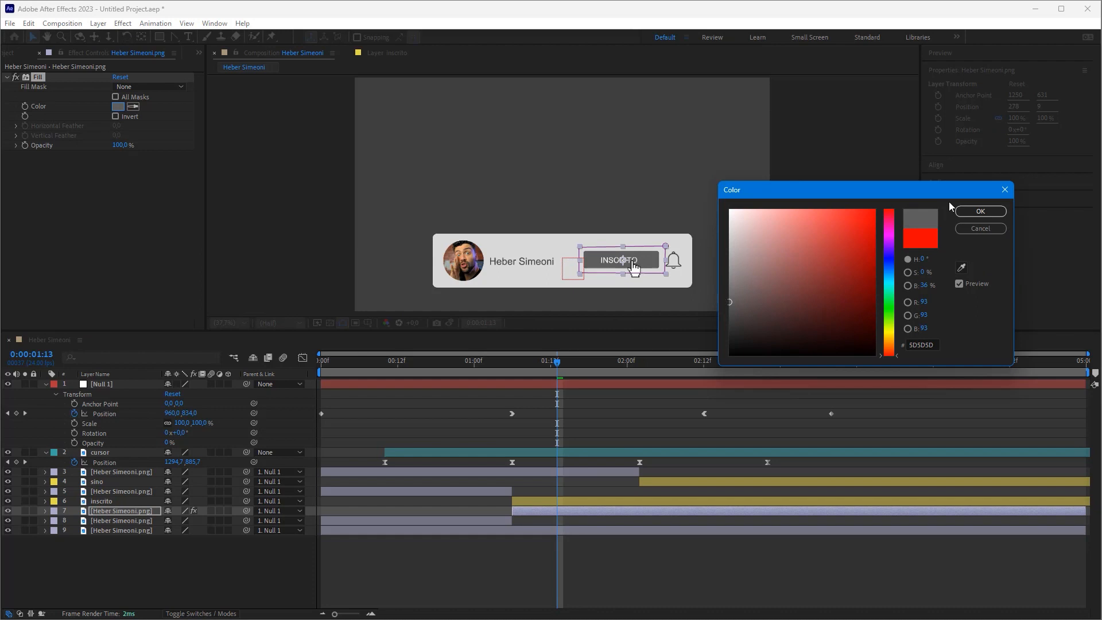
{"action": "left_click", "coordinate": [980, 211]}
Preview the animation from the start to check the grey INSCRITO button
{"action": "mouse_move", "coordinate": [560, 371]}
{"action": "left_mouse_down"}
{"action": "mouse_move", "coordinate": [481, 373]}
{"action": "mouse_move", "coordinate": [542, 381]}
{"action": "left_mouse_up"}
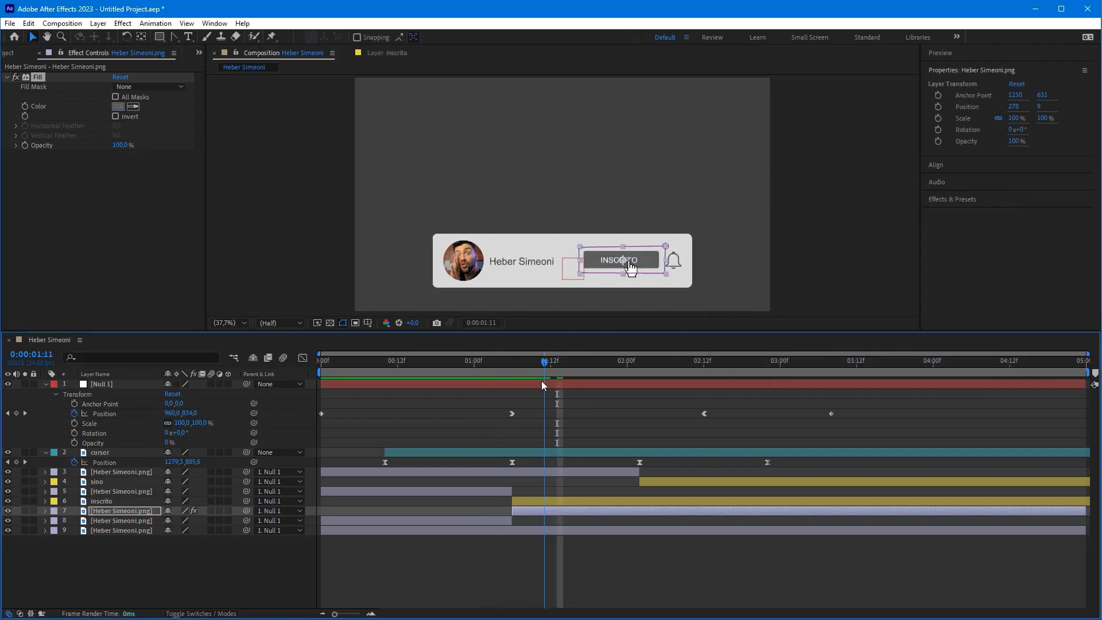
{"action": "key", "text": "Home"}
{"action": "left_click", "coordinate": [436, 400]}
{"action": "key", "text": "space"}
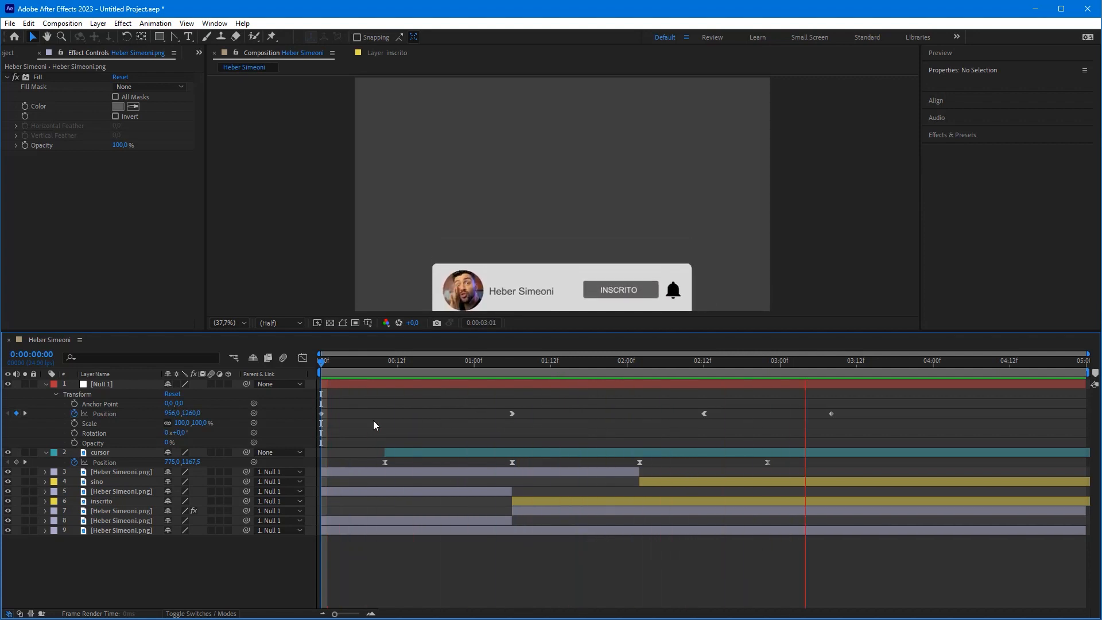
Stop the preview, show the finished card at 02:19 and select the bell layer sino
{"action": "key", "text": "space"}
{"action": "left_click_drag", "start_coordinate": [568, 364], "coordinate": [750, 374]}
{"action": "mouse_move", "coordinate": [773, 337]}
{"action": "left_mouse_down"}
{"action": "mouse_move", "coordinate": [692, 484]}
{"action": "mouse_move", "coordinate": [129, 482]}
{"action": "left_mouse_up"}
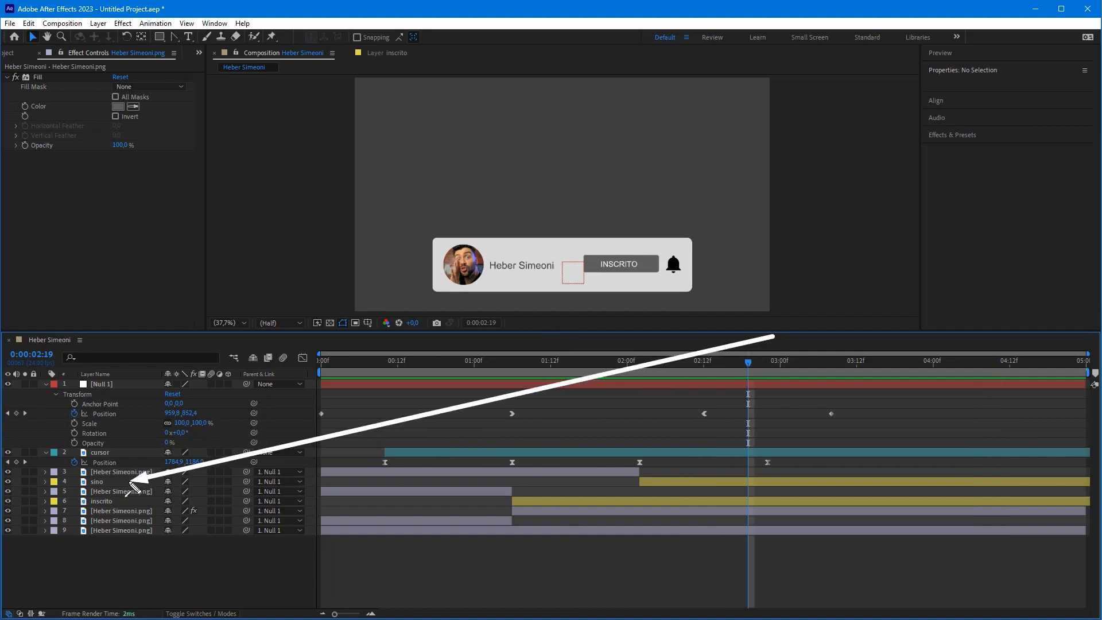
{"action": "key", "text": "Escape"}
{"action": "left_click", "coordinate": [128, 481]}
{"action": "mouse_move", "coordinate": [786, 291]}
{"action": "left_mouse_down"}
{"action": "mouse_move", "coordinate": [706, 265]}
{"action": "mouse_move", "coordinate": [693, 273]}
{"action": "left_mouse_up"}
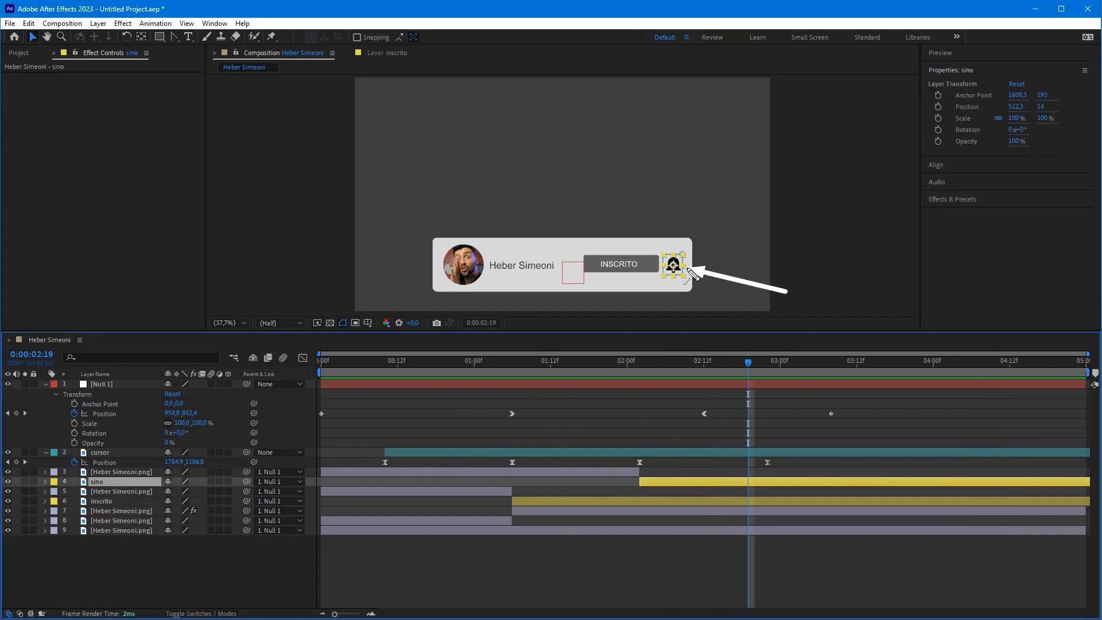
{"action": "scroll", "coordinate": [714, 252], "scroll_direction": "up", "scroll_amount": 5}
{"action": "scroll", "coordinate": [707, 223], "scroll_direction": "down", "scroll_amount": 2}
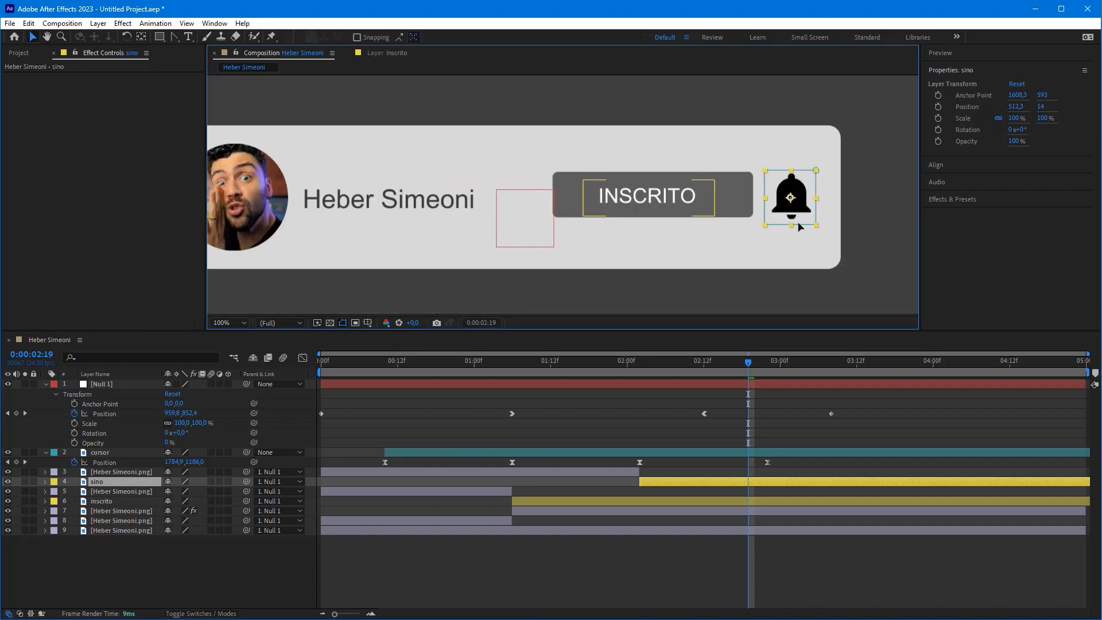
{"action": "left_click_drag", "start_coordinate": [789, 206], "coordinate": [769, 224]}
{"action": "mouse_move", "coordinate": [498, 162]}
{"action": "left_mouse_down"}
{"action": "mouse_move", "coordinate": [373, 218]}
{"action": "mouse_move", "coordinate": [595, 207]}
{"action": "mouse_move", "coordinate": [537, 202]}
{"action": "mouse_move", "coordinate": [592, 197]}
{"action": "mouse_move", "coordinate": [772, 215]}
{"action": "mouse_move", "coordinate": [718, 490]}
{"action": "mouse_move", "coordinate": [184, 128]}
{"action": "mouse_move", "coordinate": [129, 32]}
{"action": "left_mouse_up"}
Add a Fill effect to the bell, eyedropping the INSCRITO button's grey as its colour
{"action": "left_click", "coordinate": [127, 26]}
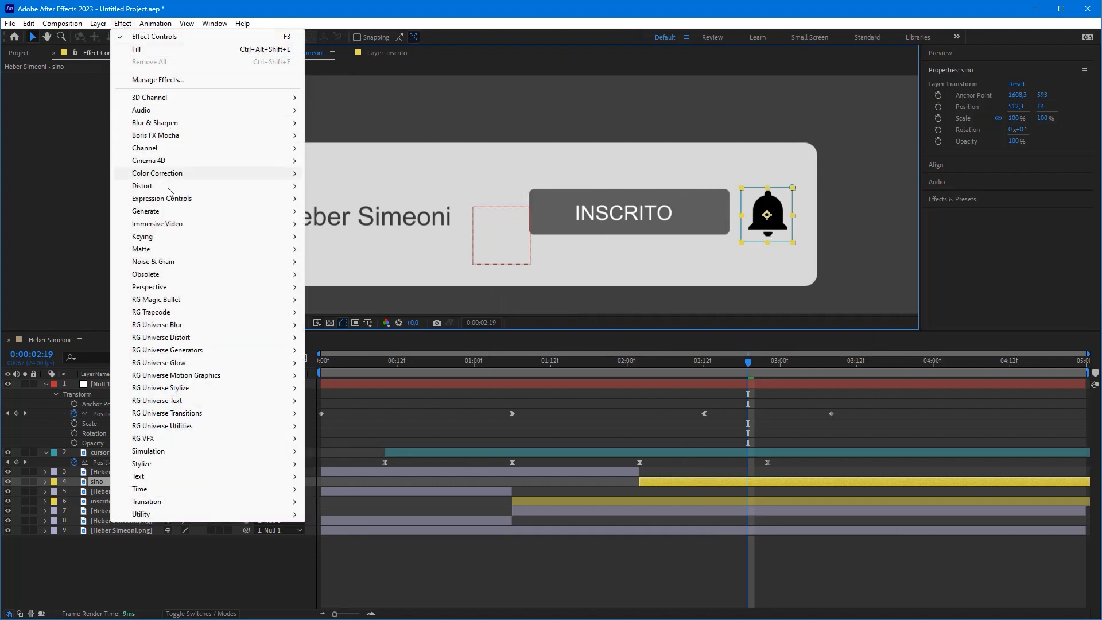
{"action": "mouse_move", "coordinate": [167, 213]}
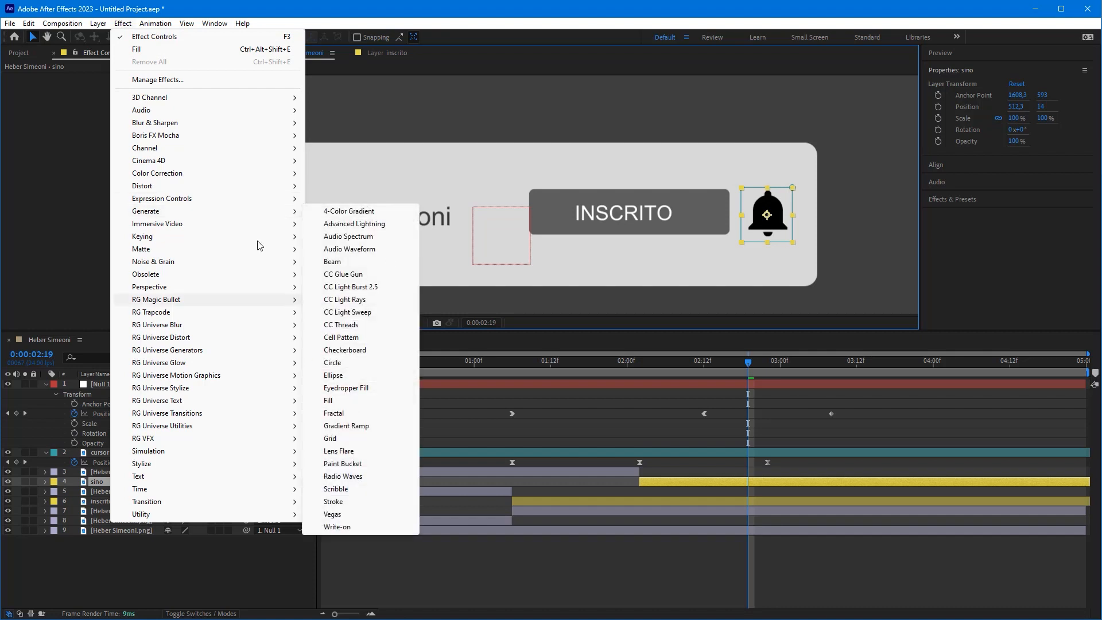
{"action": "left_click", "coordinate": [153, 51]}
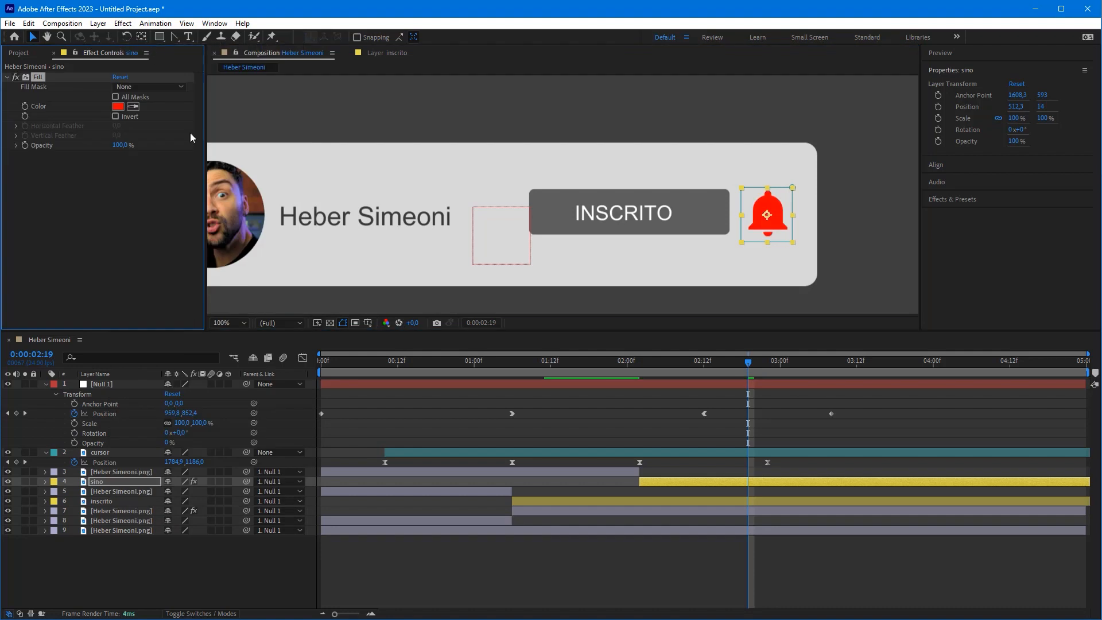
{"action": "left_click", "coordinate": [134, 108]}
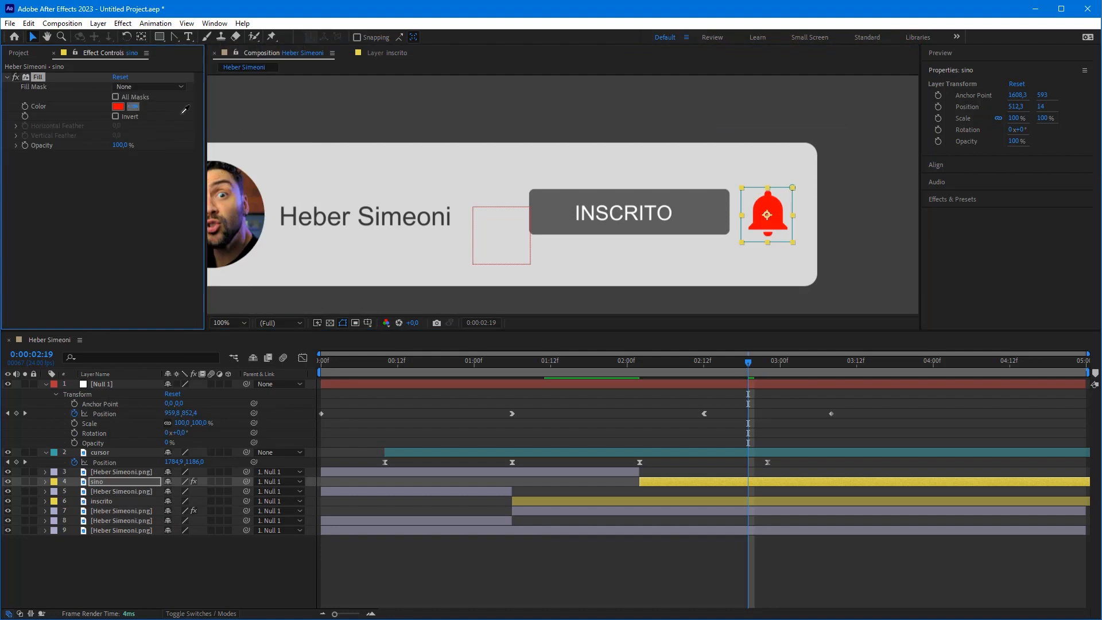
{"action": "left_click", "coordinate": [557, 215]}
Replay the animation from 0:00
{"action": "left_click", "coordinate": [735, 399]}
{"action": "left_click_drag", "start_coordinate": [729, 367], "coordinate": [295, 384]}
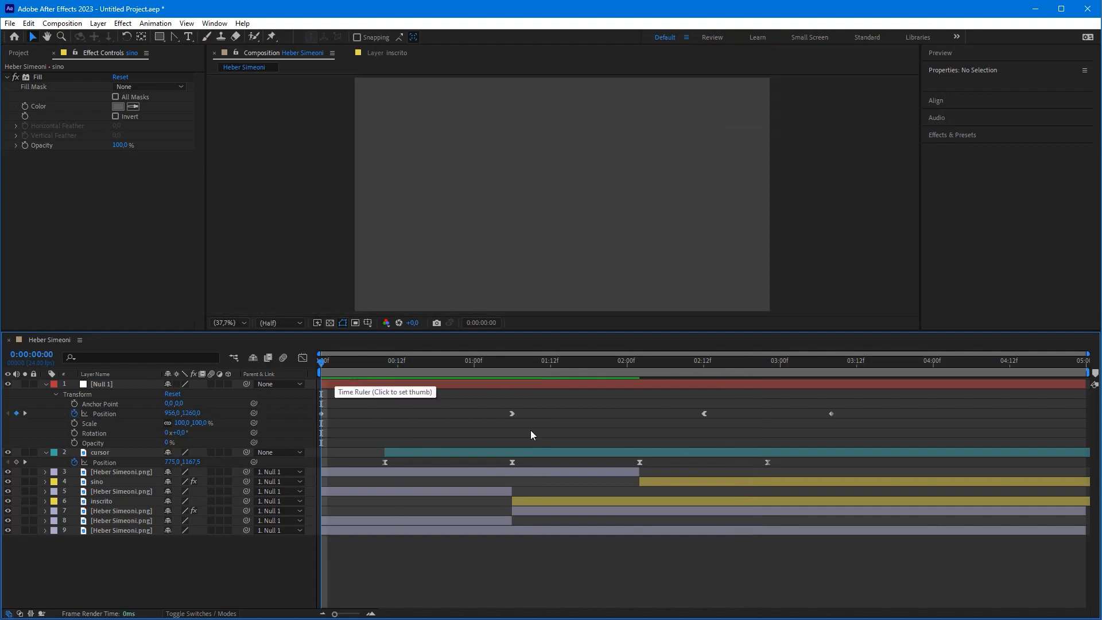
{"action": "key", "text": "space"}
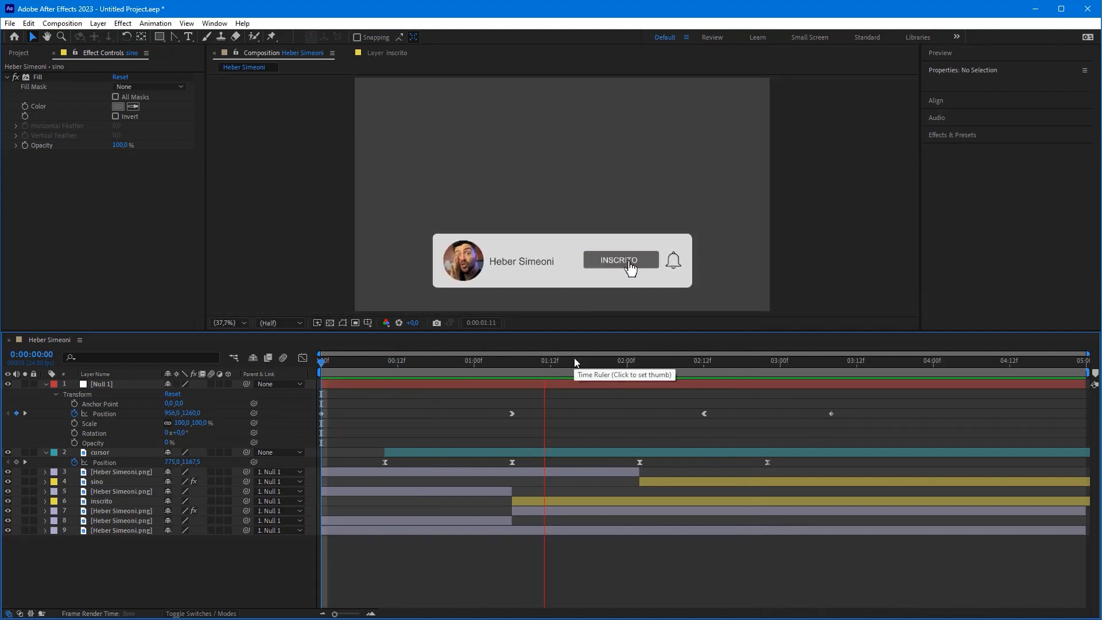